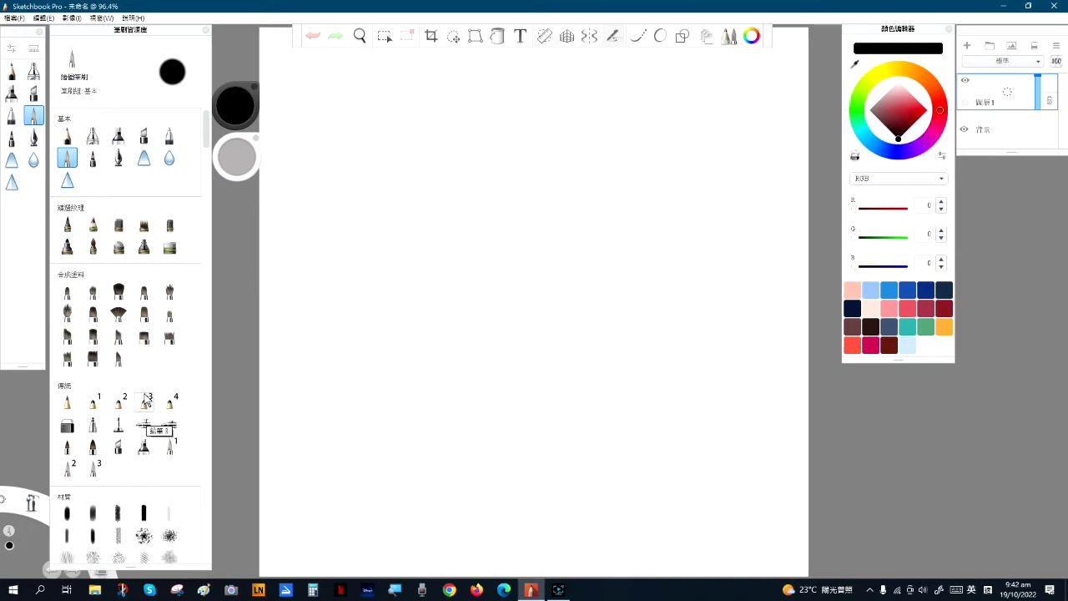
- Import the girl line-art image from the desktop folder into the drawing as a new layer
{"action": "mouse_move", "coordinate": [168, 569]}
{"action": "left_mouse_down"}
{"action": "mouse_move", "coordinate": [171, 468]}
{"action": "mouse_move", "coordinate": [167, 491]}
{"action": "left_mouse_up"}
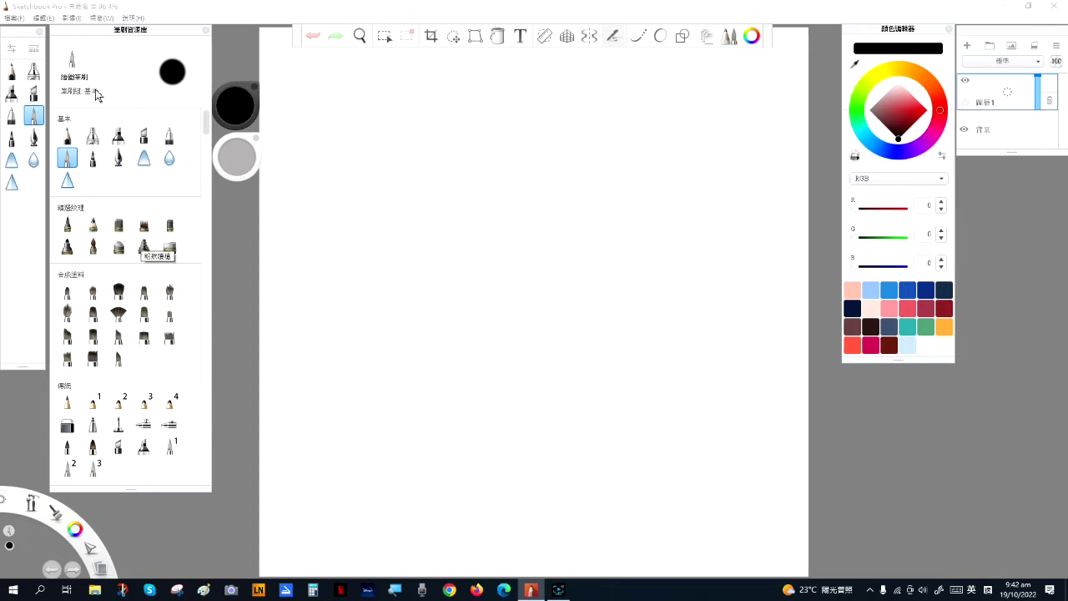
{"action": "left_click", "coordinate": [15, 18]}
{"action": "left_click", "coordinate": [15, 19]}
{"action": "left_click", "coordinate": [15, 19]}
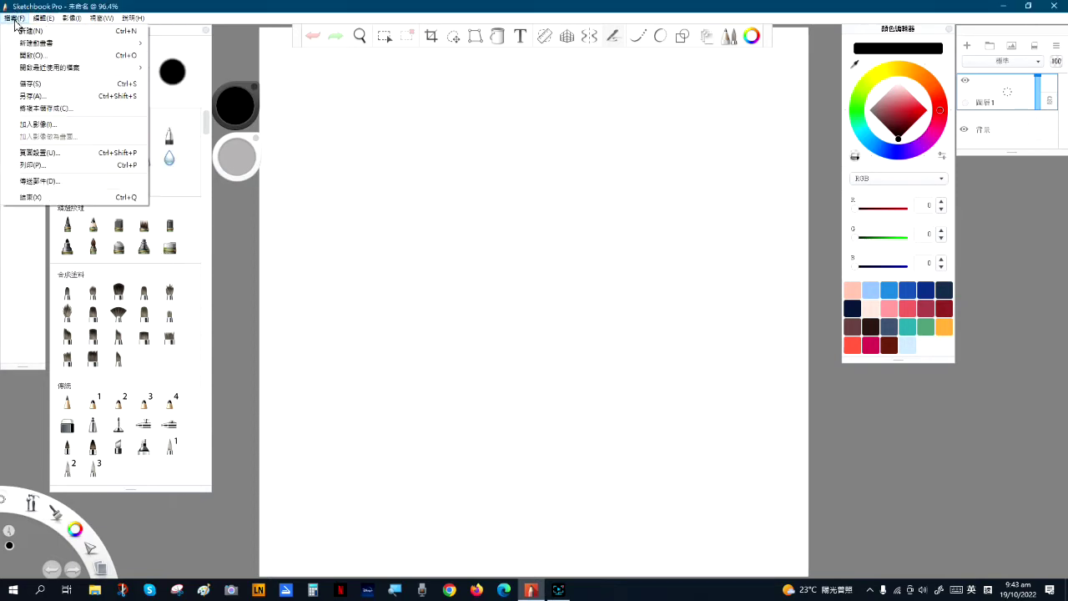
{"action": "left_click", "coordinate": [30, 125]}
{"action": "scroll", "coordinate": [383, 199], "scroll_direction": "down", "scroll_amount": 2}
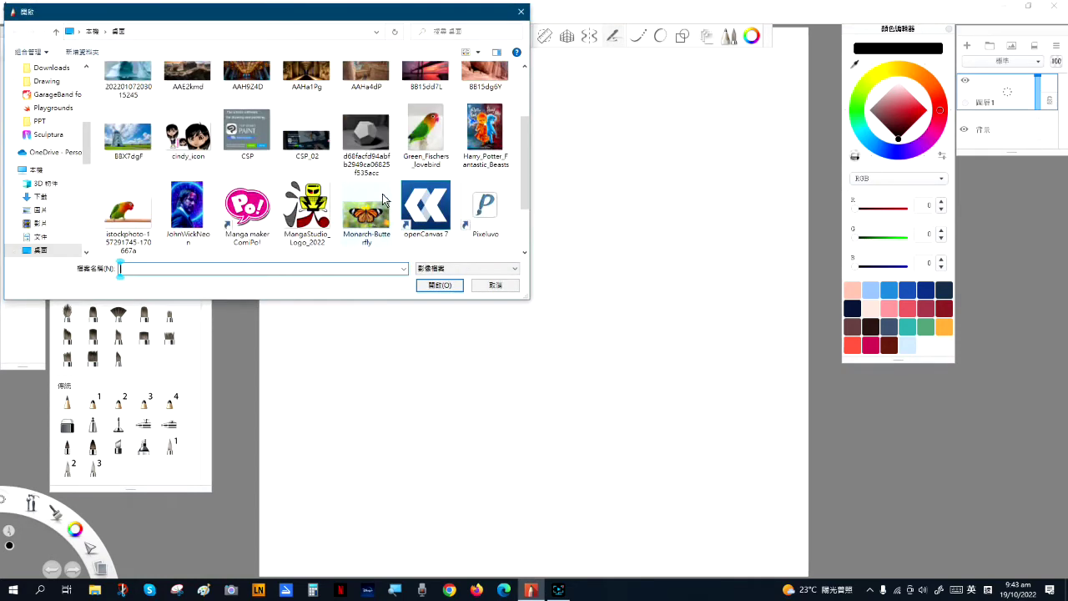
{"action": "scroll", "coordinate": [383, 199], "scroll_direction": "down", "scroll_amount": 2}
{"action": "left_click", "coordinate": [247, 208]}
{"action": "left_click", "coordinate": [429, 286]}
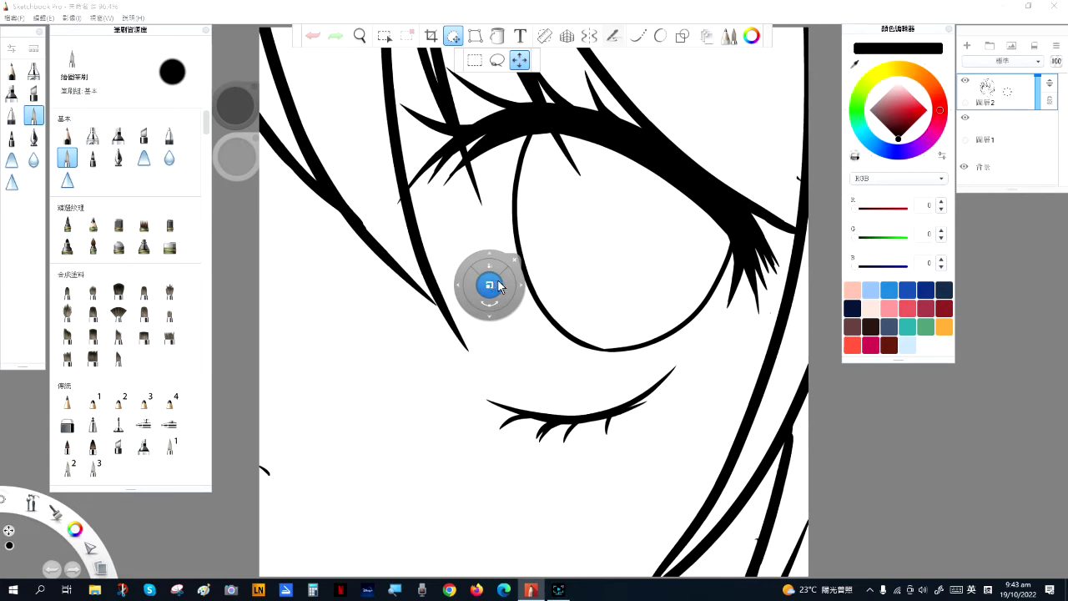
- Scale the imported line art to about 21%, position it within the canvas and confirm the transform
{"action": "left_click_drag", "start_coordinate": [492, 285], "coordinate": [407, 364]}
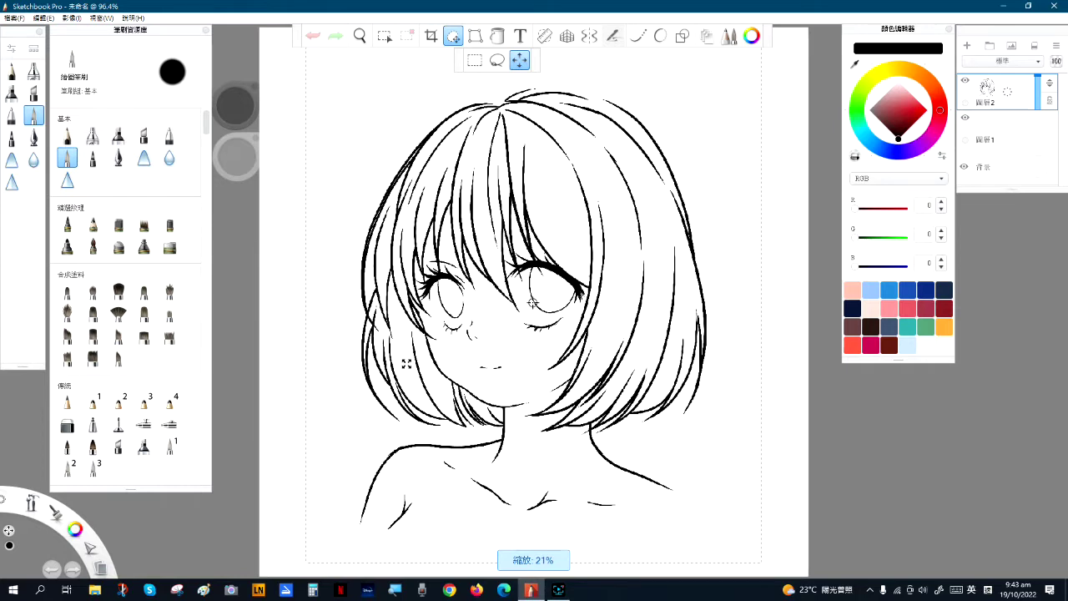
{"action": "mouse_move", "coordinate": [406, 364]}
{"action": "left_mouse_down"}
{"action": "mouse_move", "coordinate": [414, 349]}
{"action": "mouse_move", "coordinate": [437, 358]}
{"action": "mouse_move", "coordinate": [417, 360]}
{"action": "left_mouse_up"}
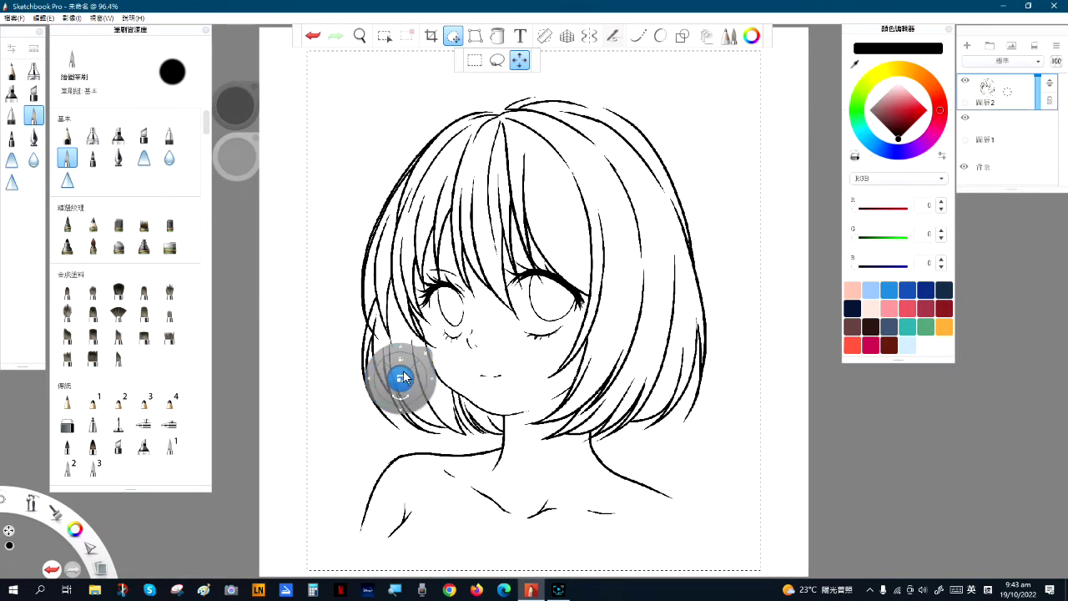
{"action": "key", "text": "Return"}
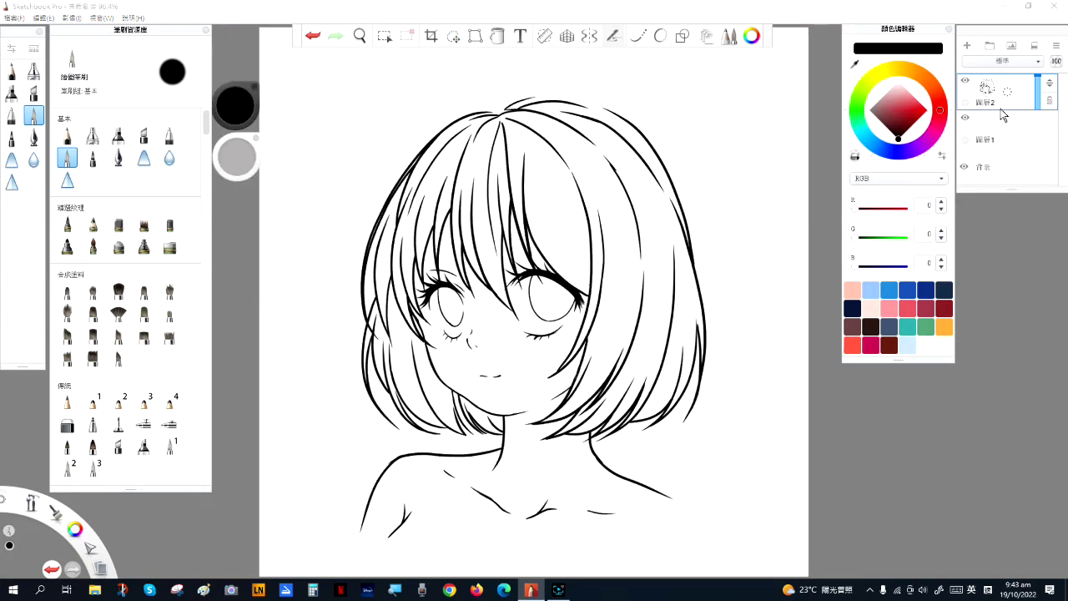
- Set the line-art layer 圖層2 to the Multiply blend mode (正片疊底) and lock it
{"action": "left_click", "coordinate": [1011, 63]}
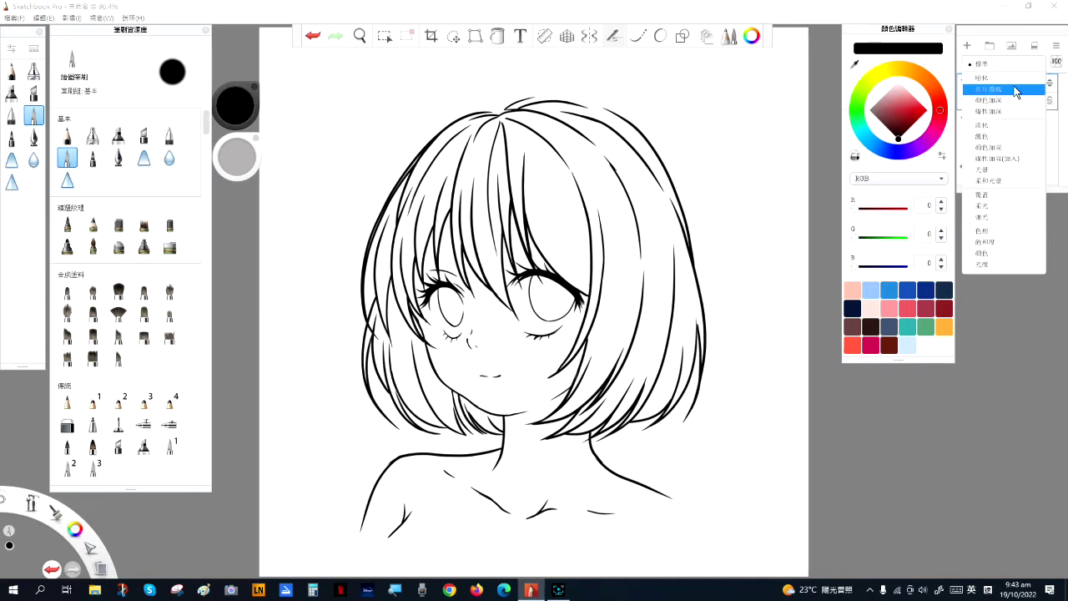
{"action": "left_click", "coordinate": [1016, 89]}
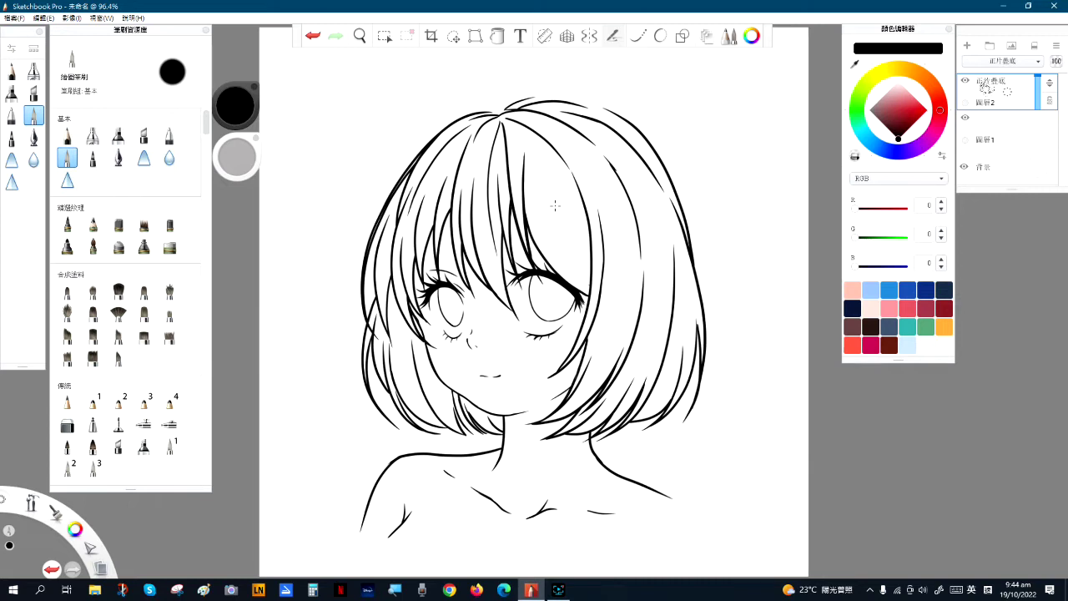
{"action": "left_click", "coordinate": [1008, 99]}
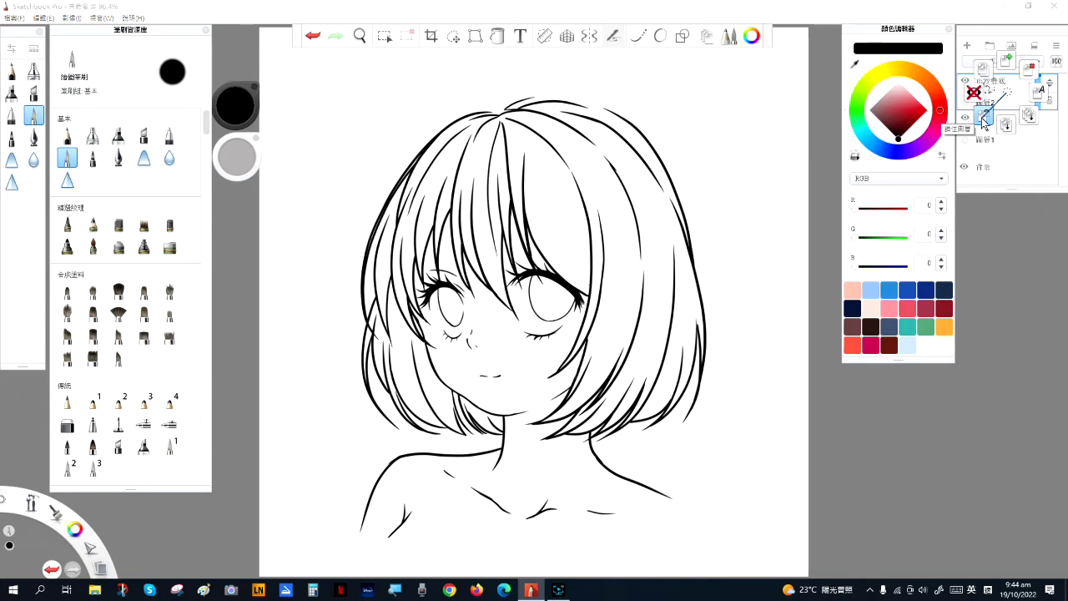
{"action": "left_click", "coordinate": [984, 121]}
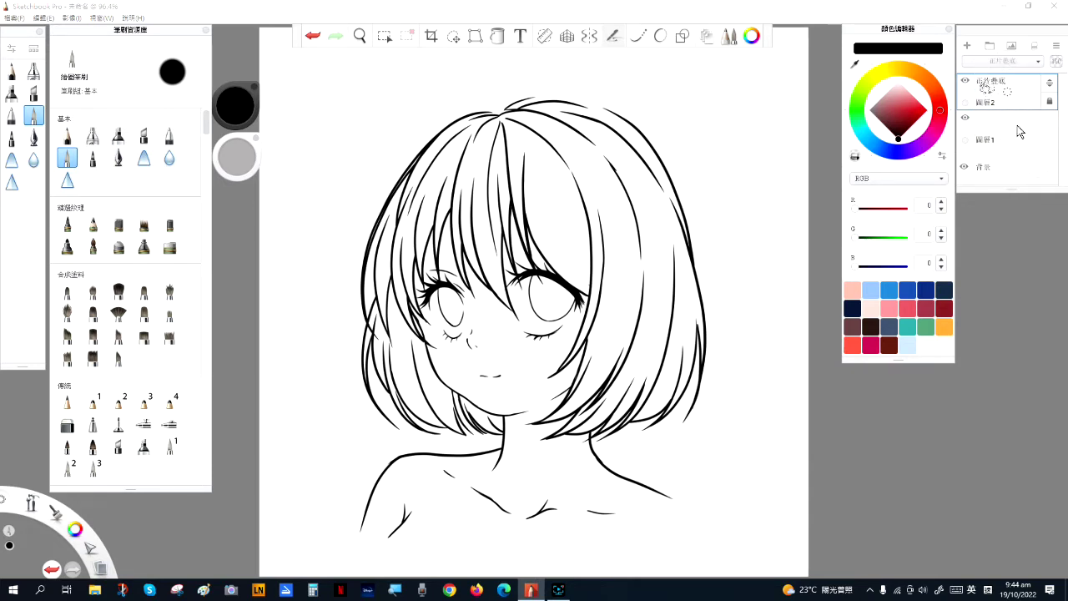
- Make 圖層1 active, add the 混合 blending brush from the artist set to the brush palette and close the brush library
{"action": "left_click", "coordinate": [1017, 125]}
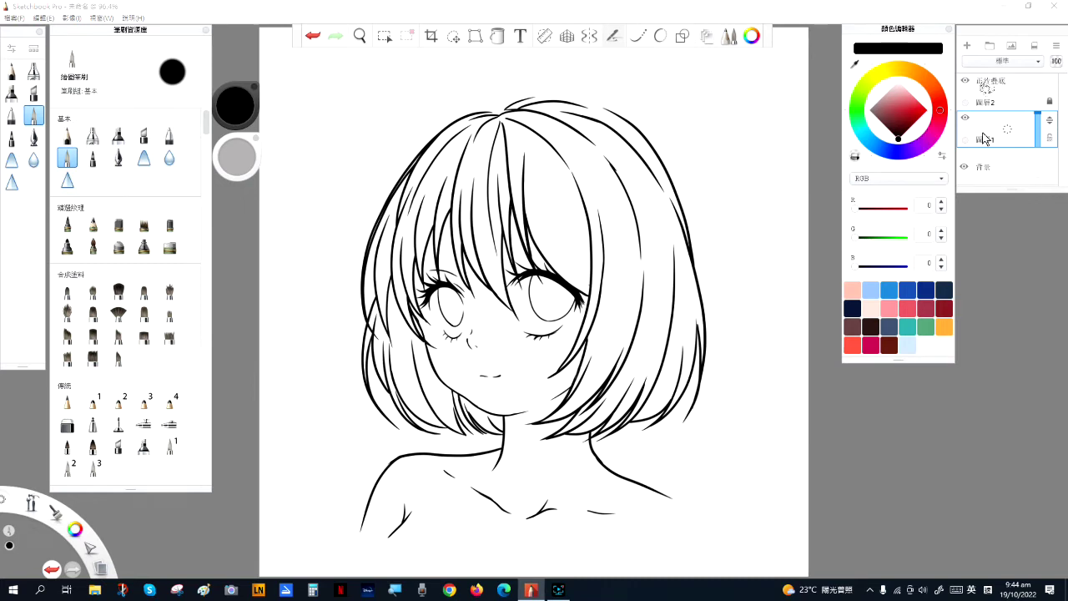
{"action": "scroll", "coordinate": [598, 340], "scroll_direction": "up", "scroll_amount": 2}
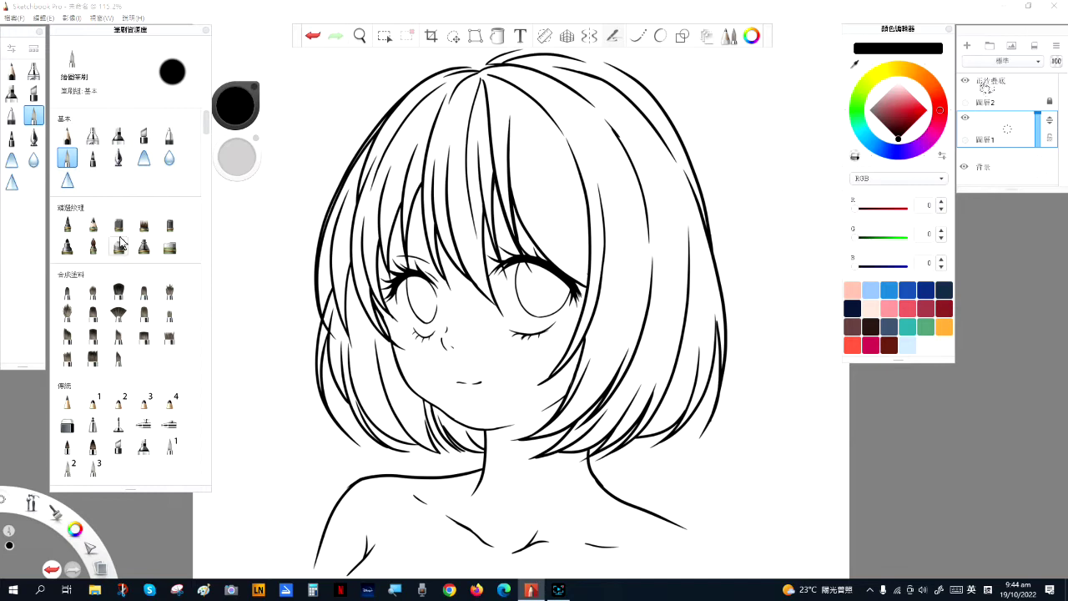
{"action": "left_click_drag", "start_coordinate": [206, 129], "coordinate": [201, 174]}
{"action": "scroll", "coordinate": [202, 174], "scroll_direction": "down", "scroll_amount": 5}
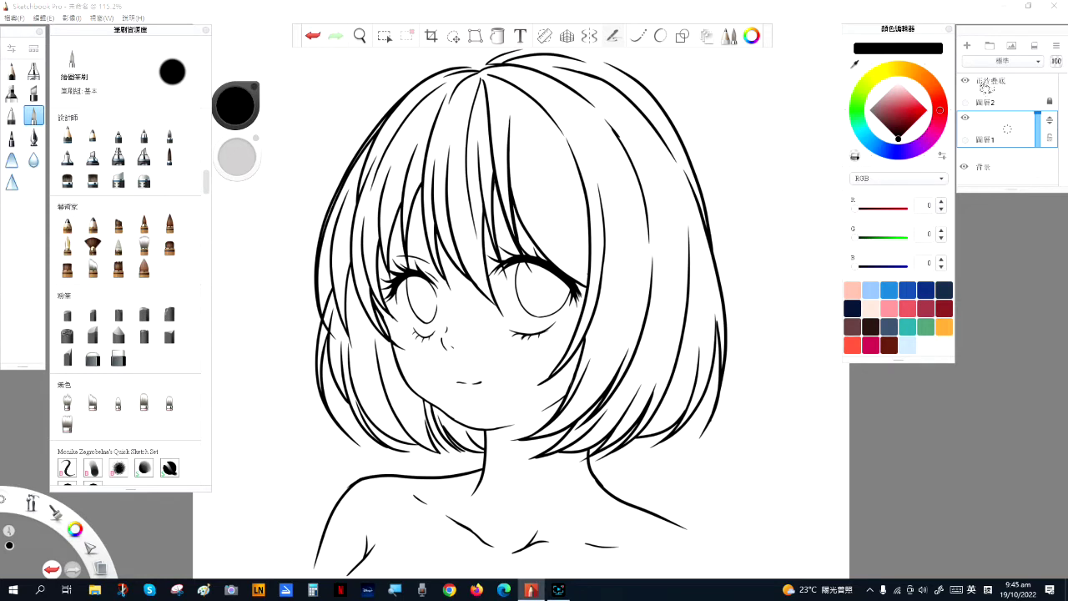
{"action": "left_click", "coordinate": [121, 247]}
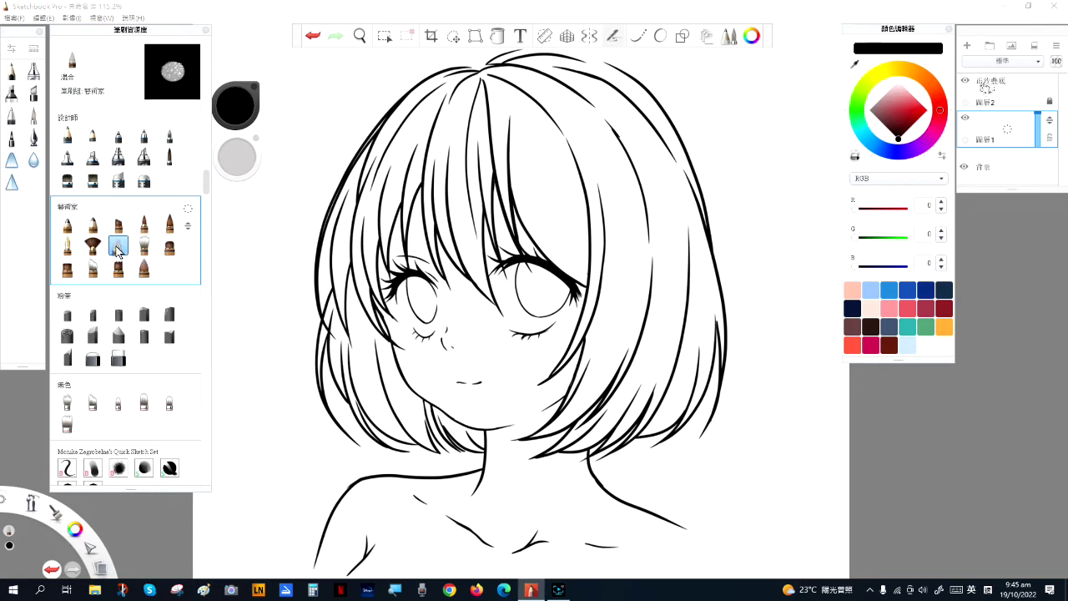
{"action": "mouse_move", "coordinate": [117, 250]}
{"action": "left_mouse_down"}
{"action": "mouse_move", "coordinate": [68, 227]}
{"action": "mouse_move", "coordinate": [32, 185]}
{"action": "left_mouse_up"}
{"action": "left_click", "coordinate": [32, 187]}
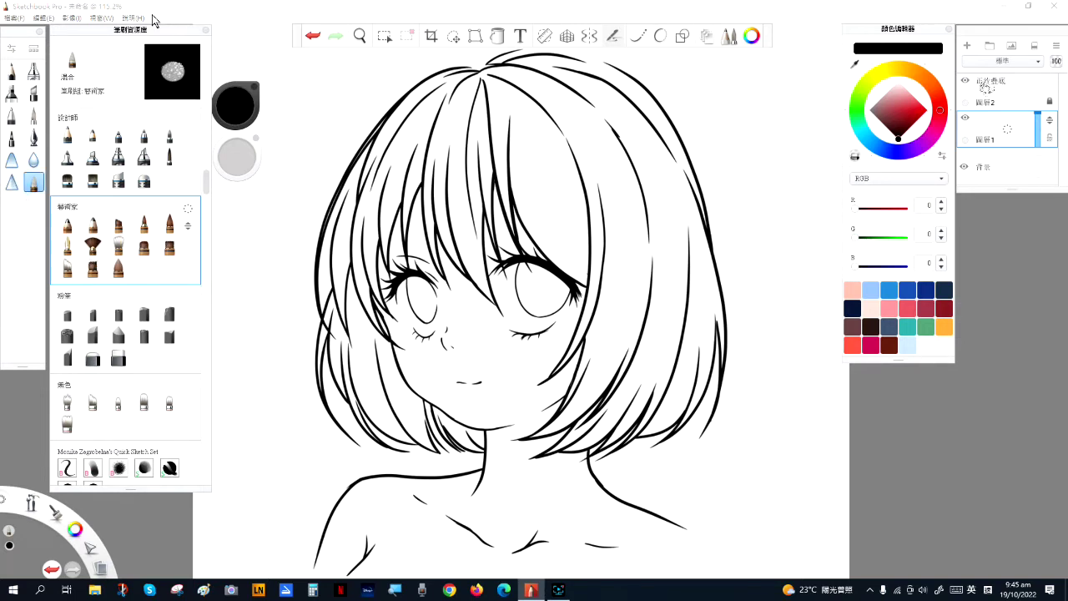
{"action": "left_click", "coordinate": [206, 34]}
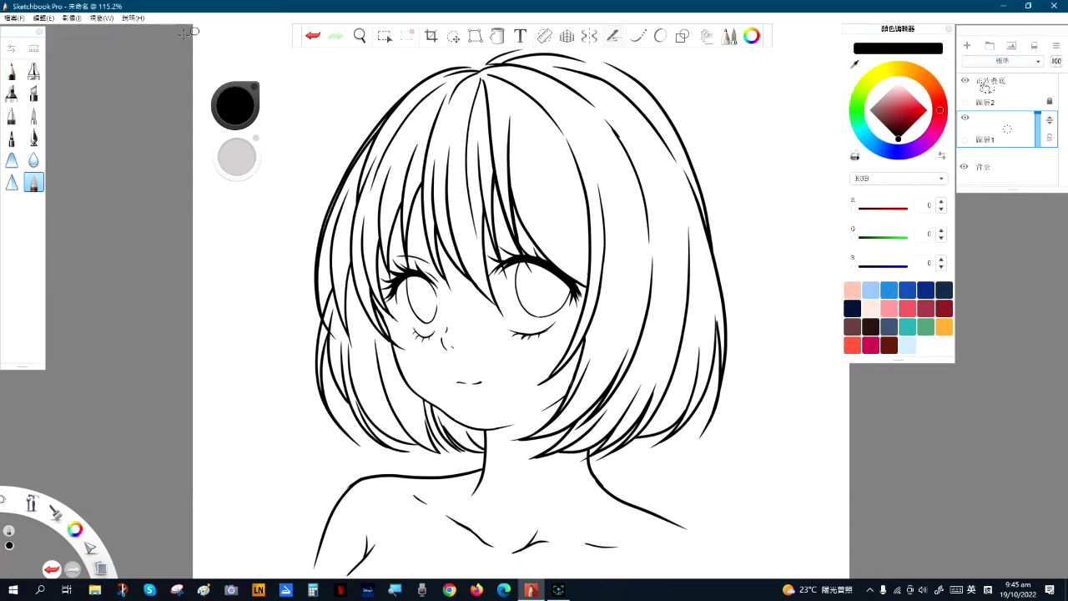
- Select the felt-tip brush and move the brush and colour pucks onto the grey area beside the canvas
{"action": "left_click", "coordinate": [11, 138]}
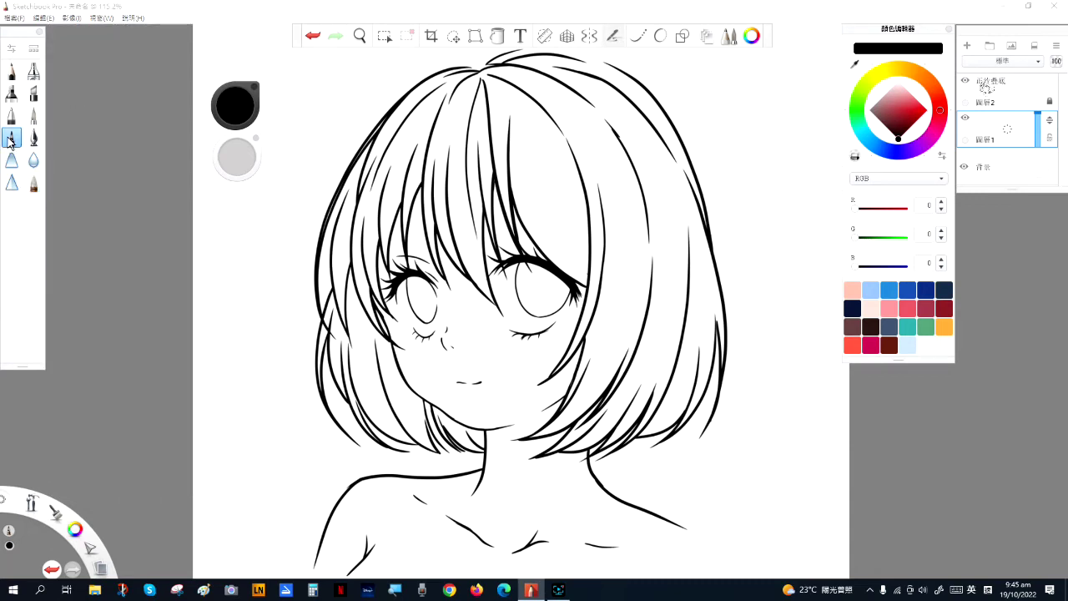
{"action": "left_click_drag", "start_coordinate": [257, 103], "coordinate": [116, 138]}
{"action": "left_click_drag", "start_coordinate": [258, 166], "coordinate": [115, 196]}
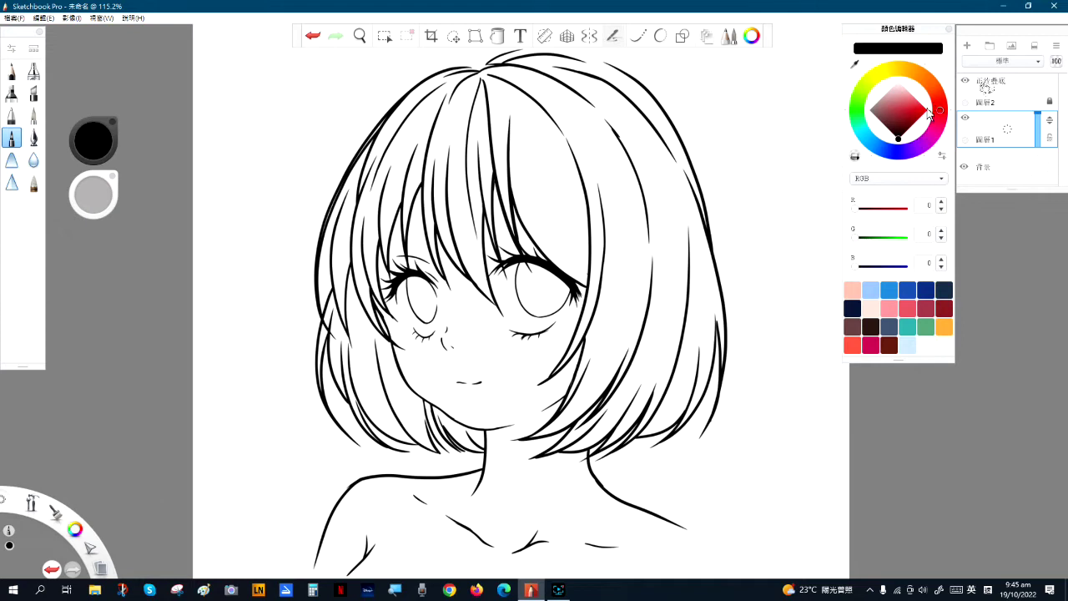
- Choose a light peach skin colour (RGB 255, 219, 189) and paint a small swatch on the blank area beside the hair
{"action": "left_click", "coordinate": [914, 114]}
{"action": "mouse_move", "coordinate": [915, 113]}
{"action": "left_mouse_down"}
{"action": "mouse_move", "coordinate": [938, 115]}
{"action": "mouse_move", "coordinate": [944, 94]}
{"action": "mouse_move", "coordinate": [922, 103]}
{"action": "mouse_move", "coordinate": [911, 68]}
{"action": "left_mouse_up"}
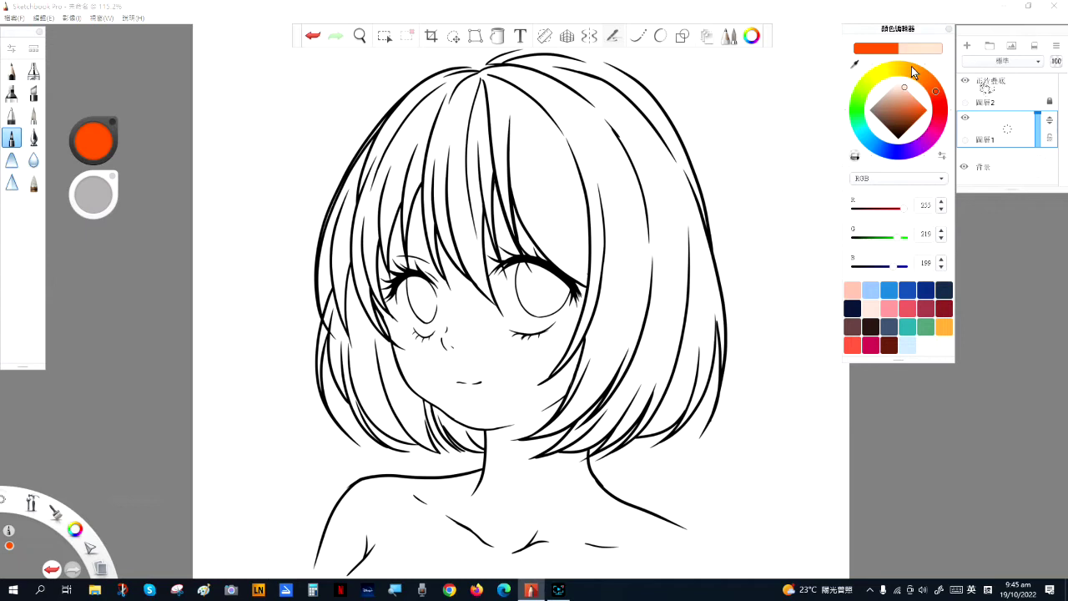
{"action": "left_click", "coordinate": [915, 69]}
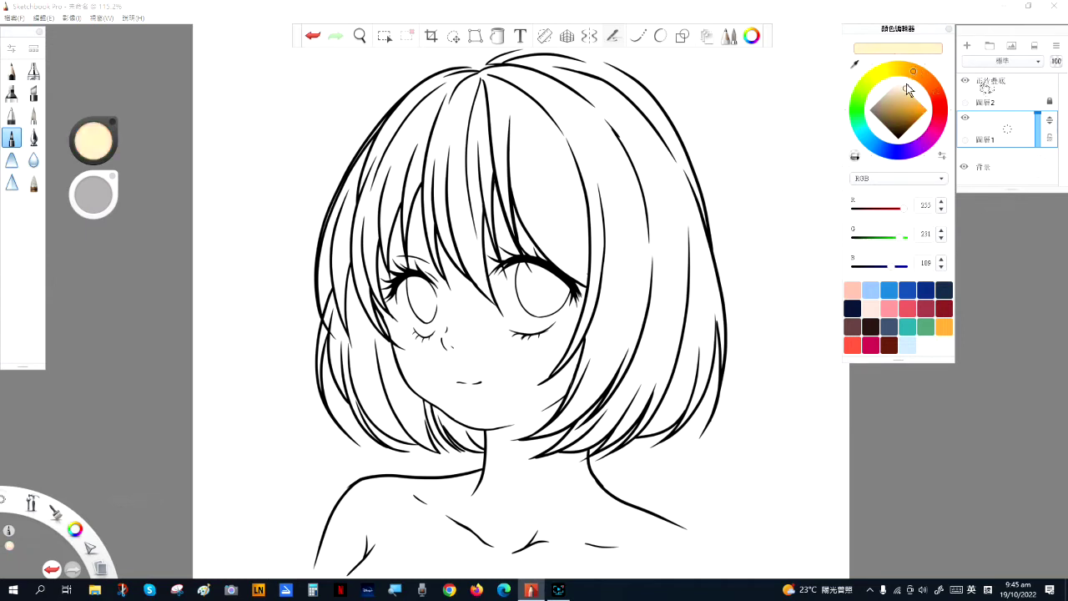
{"action": "left_click_drag", "start_coordinate": [912, 70], "coordinate": [933, 85]}
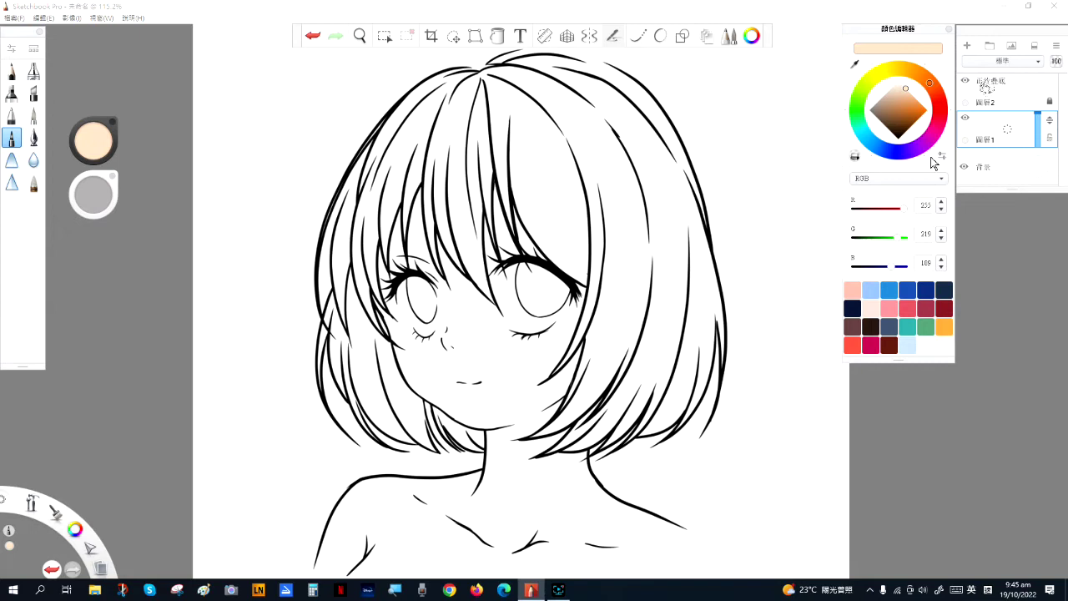
{"action": "left_click_drag", "start_coordinate": [224, 144], "coordinate": [246, 148]}
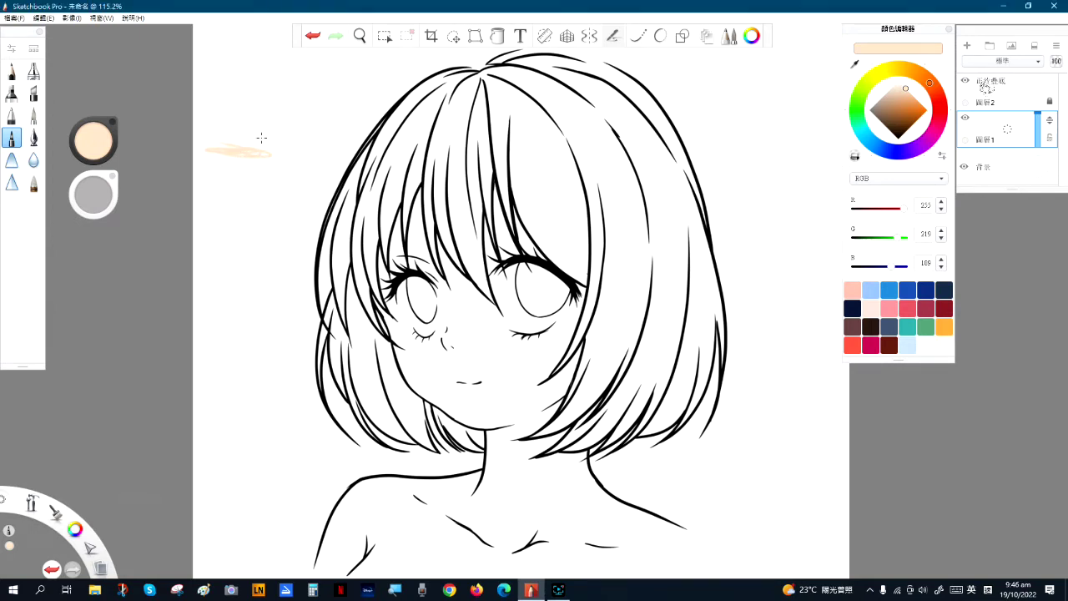
{"action": "left_click_drag", "start_coordinate": [256, 158], "coordinate": [259, 158]}
- Paint two progressively darker orange skin-shadow swatches directly below the light peach one, the first in RGB 255, 192, 122
{"action": "left_click_drag", "start_coordinate": [904, 91], "coordinate": [917, 100]}
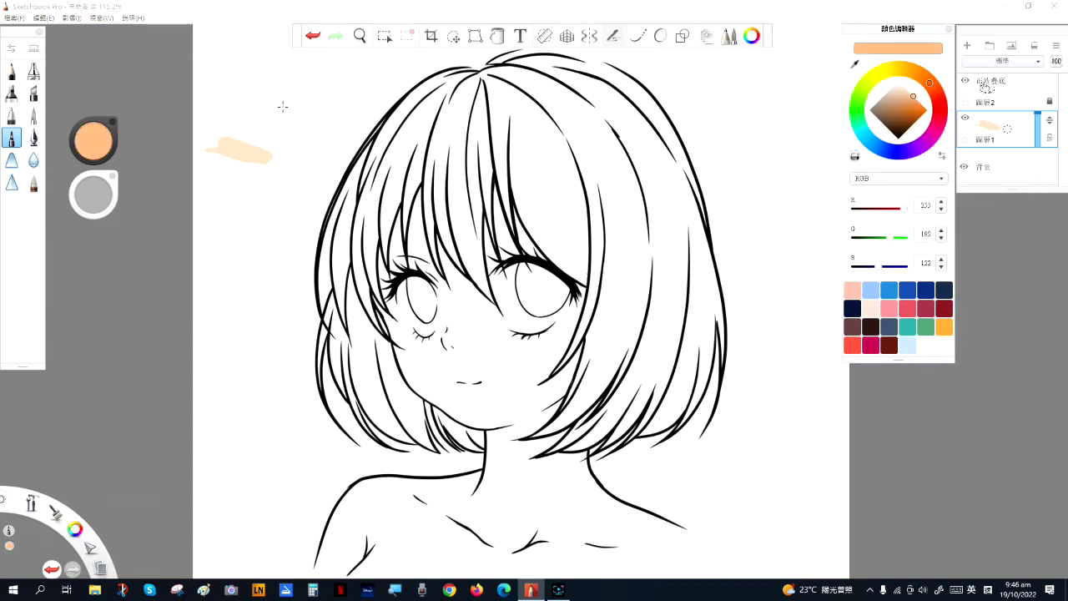
{"action": "mouse_move", "coordinate": [214, 172]}
{"action": "left_mouse_down"}
{"action": "mouse_move", "coordinate": [259, 171]}
{"action": "mouse_move", "coordinate": [215, 153]}
{"action": "mouse_move", "coordinate": [255, 164]}
{"action": "mouse_move", "coordinate": [255, 174]}
{"action": "mouse_move", "coordinate": [218, 167]}
{"action": "left_mouse_up"}
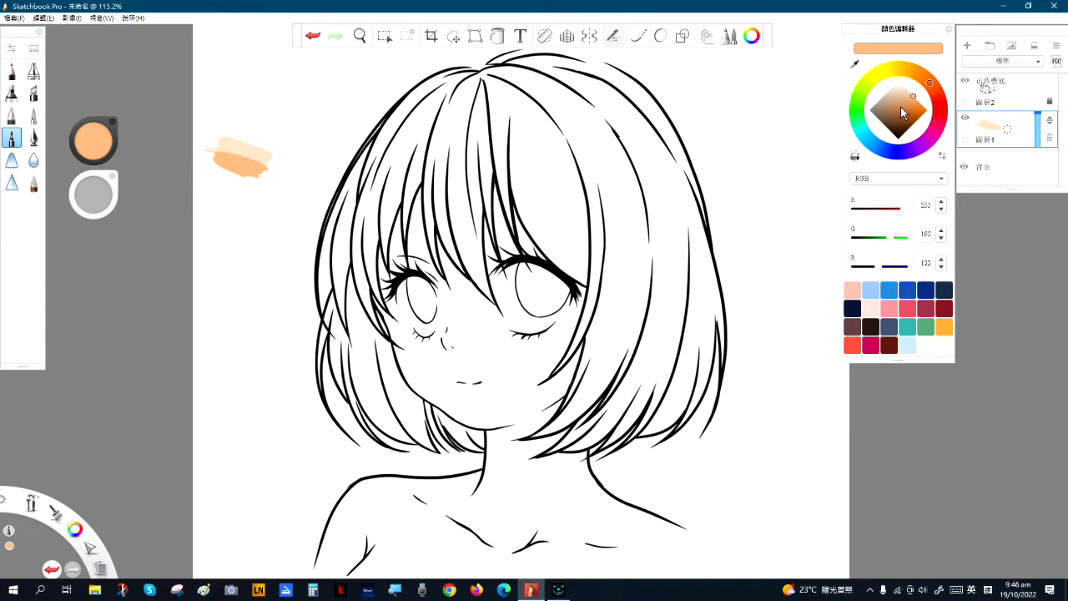
{"action": "left_click_drag", "start_coordinate": [910, 98], "coordinate": [914, 102]}
{"action": "mouse_move", "coordinate": [215, 169]}
{"action": "left_mouse_down"}
{"action": "mouse_move", "coordinate": [262, 185]}
{"action": "mouse_move", "coordinate": [219, 173]}
{"action": "mouse_move", "coordinate": [248, 183]}
{"action": "mouse_move", "coordinate": [217, 177]}
{"action": "mouse_move", "coordinate": [239, 192]}
{"action": "mouse_move", "coordinate": [214, 180]}
{"action": "left_mouse_up"}
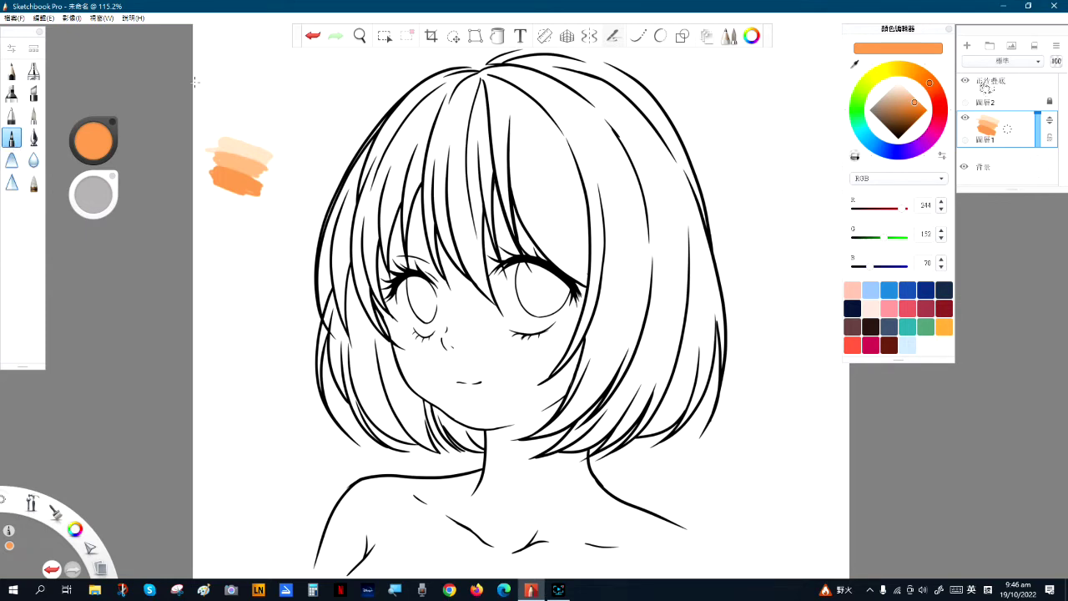
- Reopen the brush library and switch to the drawing brush (繪圖筆刷), checking its size and opacity in the brush properties
{"action": "left_click", "coordinate": [34, 52]}
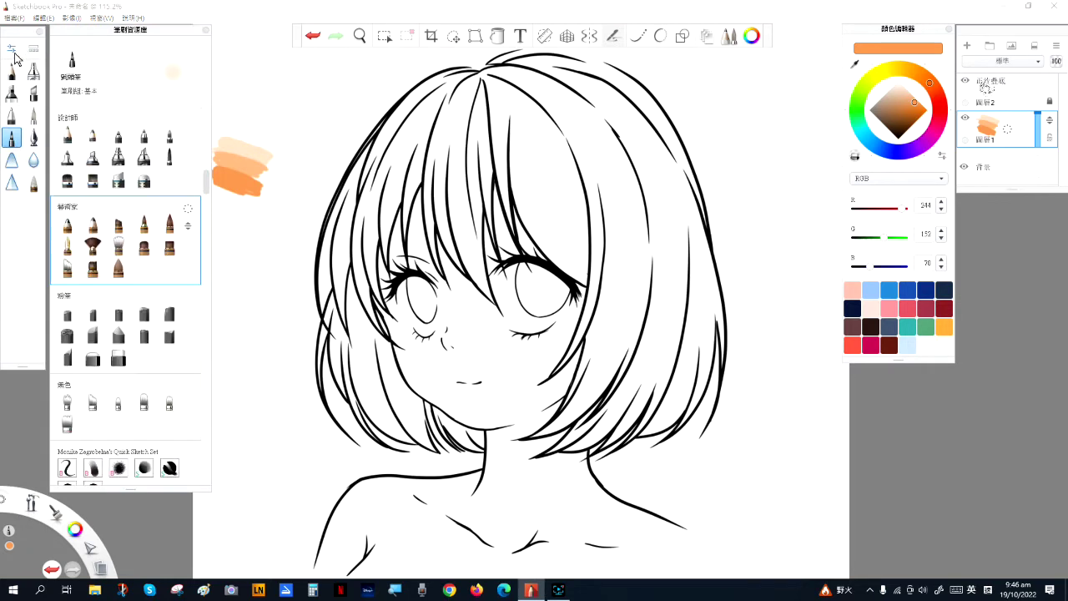
{"action": "left_click", "coordinate": [13, 50]}
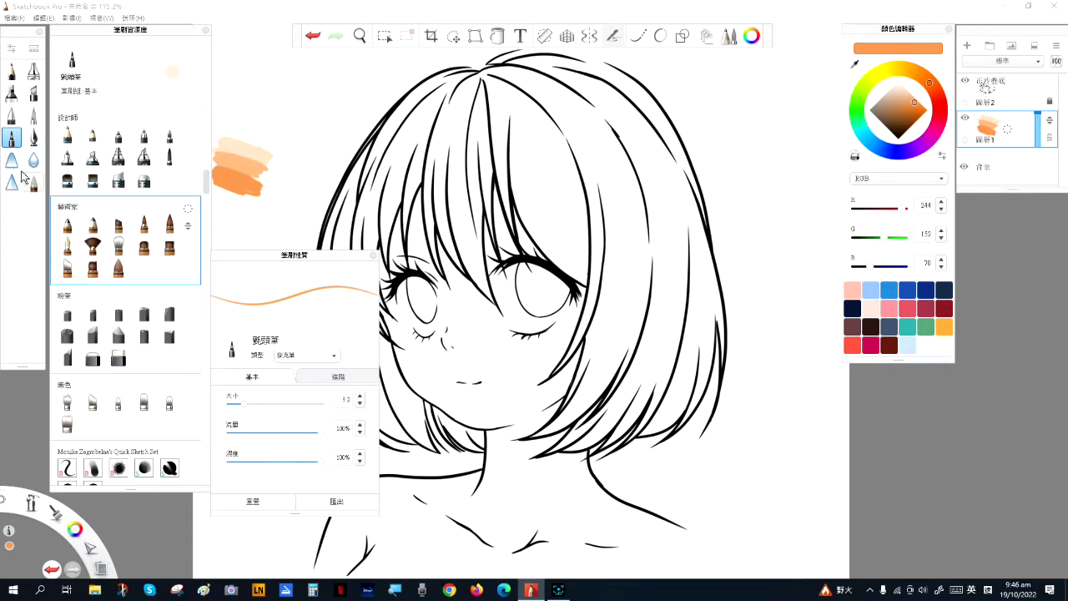
{"action": "left_click", "coordinate": [32, 118]}
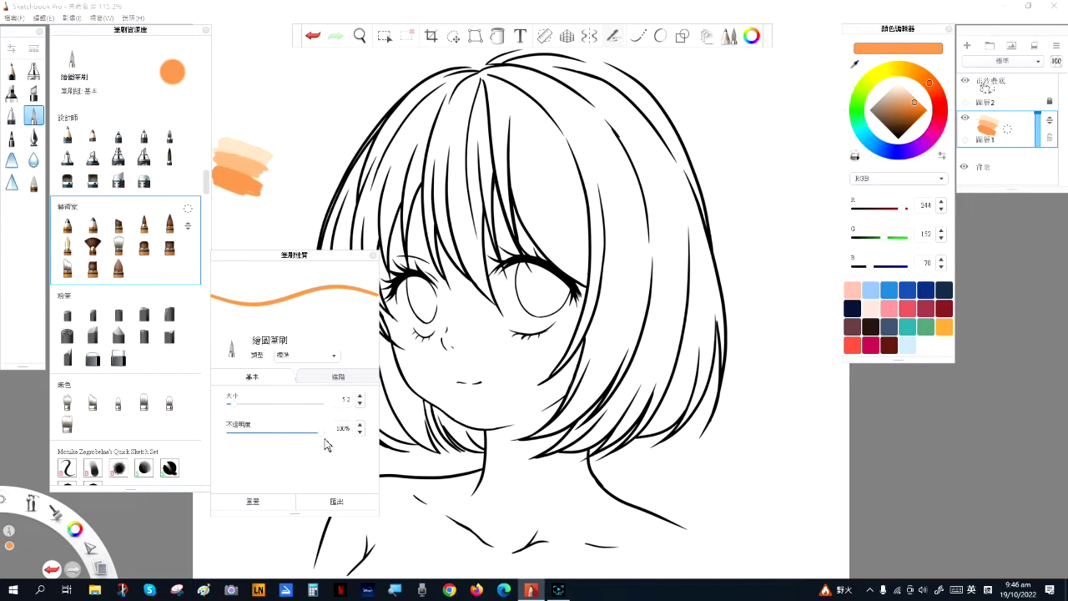
{"action": "left_click", "coordinate": [374, 254]}
{"action": "mouse_move", "coordinate": [503, 130]}
{"action": "left_mouse_down"}
{"action": "mouse_move", "coordinate": [456, 135]}
{"action": "mouse_move", "coordinate": [403, 191]}
{"action": "left_mouse_up"}
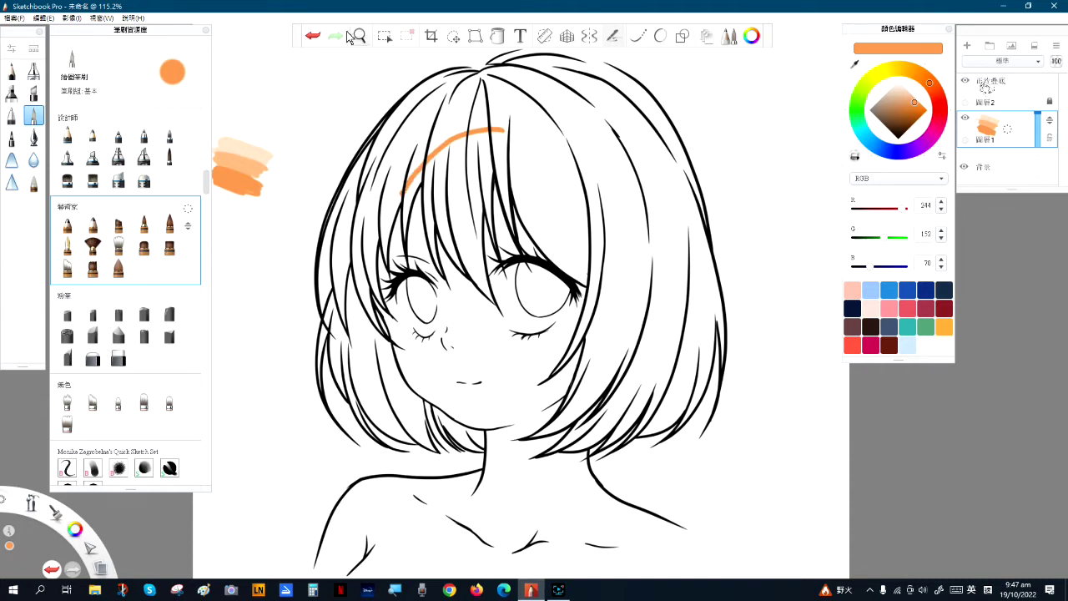
{"action": "left_click", "coordinate": [312, 35]}
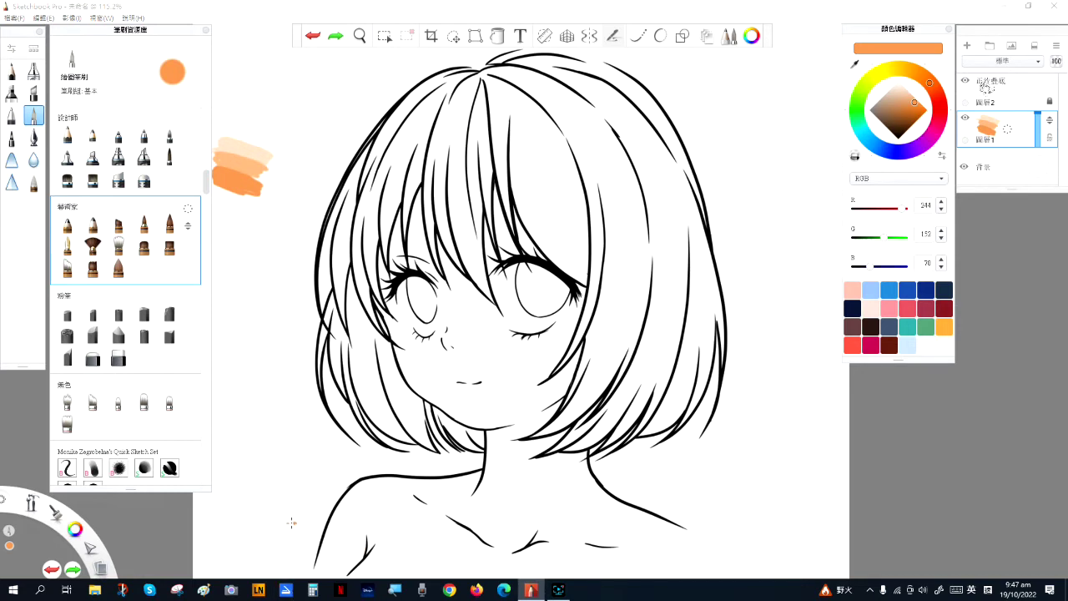
{"action": "left_click", "coordinate": [298, 387]}
- Sample the lightest peach swatch, outline the skin area around the head, neck and upper chest, and hide the line-art layer 圖層2
{"action": "key", "text": "alt"}
{"action": "left_click", "coordinate": [246, 163]}
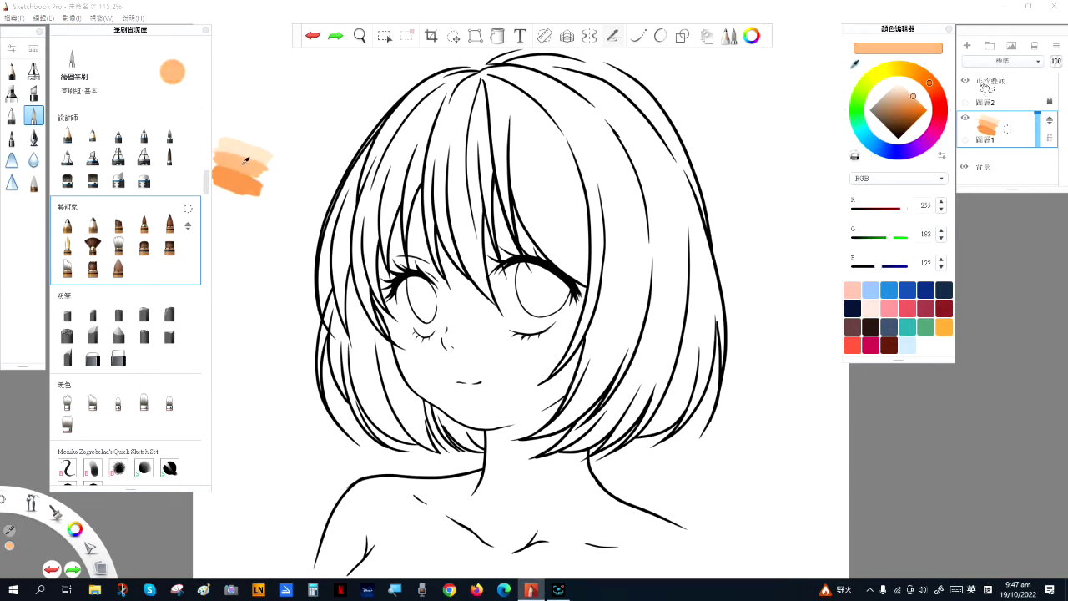
{"action": "left_click", "coordinate": [260, 155]}
{"action": "mouse_move", "coordinate": [464, 131]}
{"action": "left_mouse_down"}
{"action": "mouse_move", "coordinate": [417, 167]}
{"action": "mouse_move", "coordinate": [378, 246]}
{"action": "left_mouse_up"}
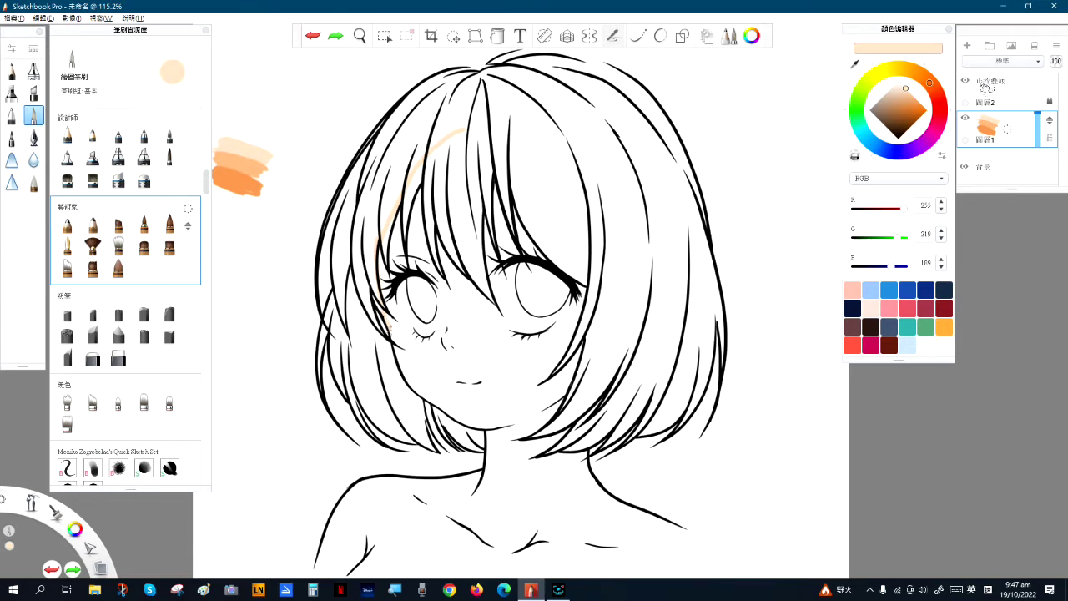
{"action": "mouse_move", "coordinate": [399, 356]}
{"action": "left_mouse_down"}
{"action": "mouse_move", "coordinate": [425, 401]}
{"action": "mouse_move", "coordinate": [489, 431]}
{"action": "mouse_move", "coordinate": [473, 492]}
{"action": "mouse_move", "coordinate": [456, 474]}
{"action": "mouse_move", "coordinate": [397, 482]}
{"action": "mouse_move", "coordinate": [487, 543]}
{"action": "mouse_move", "coordinate": [529, 549]}
{"action": "mouse_move", "coordinate": [678, 527]}
{"action": "mouse_move", "coordinate": [589, 478]}
{"action": "mouse_move", "coordinate": [616, 276]}
{"action": "mouse_move", "coordinate": [596, 208]}
{"action": "mouse_move", "coordinate": [499, 125]}
{"action": "left_mouse_up"}
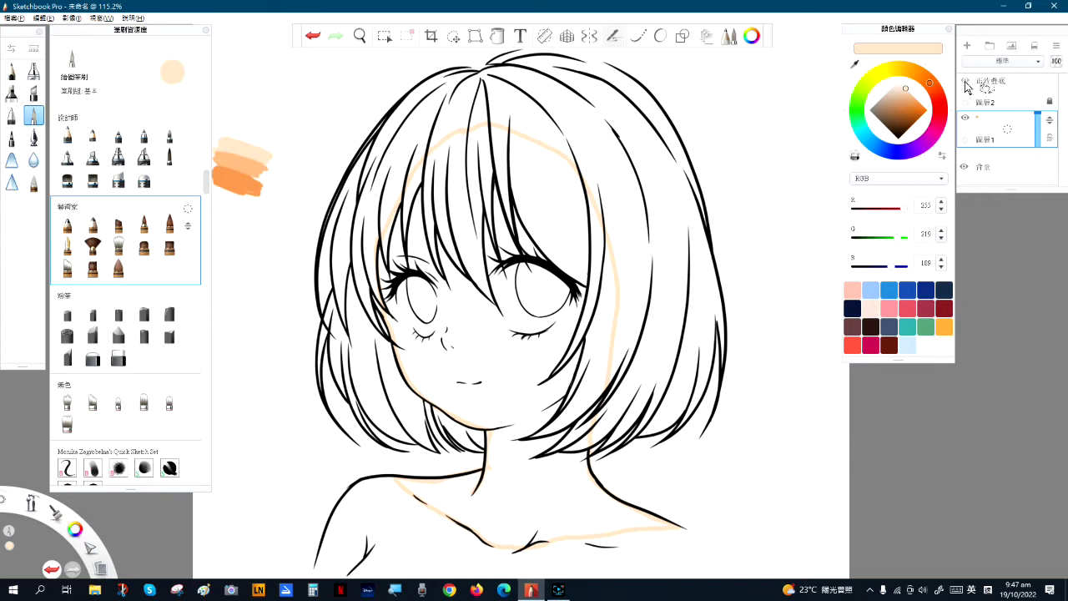
{"action": "left_click", "coordinate": [965, 81]}
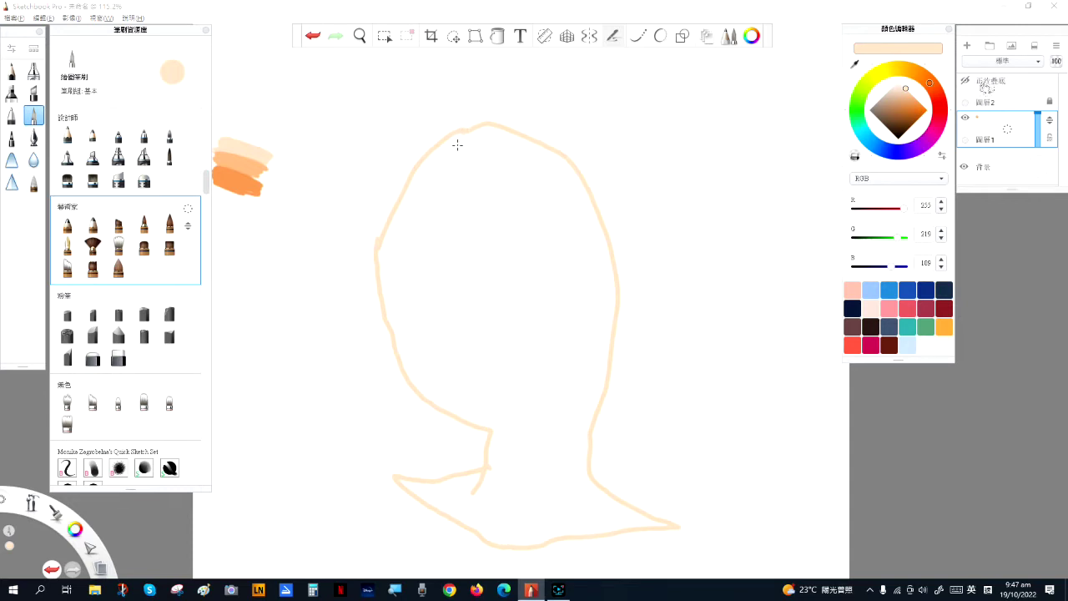
- Fill the outlined head, neck and upper chest with the light peach colour using the solid Fill tool
{"action": "left_click", "coordinate": [498, 38]}
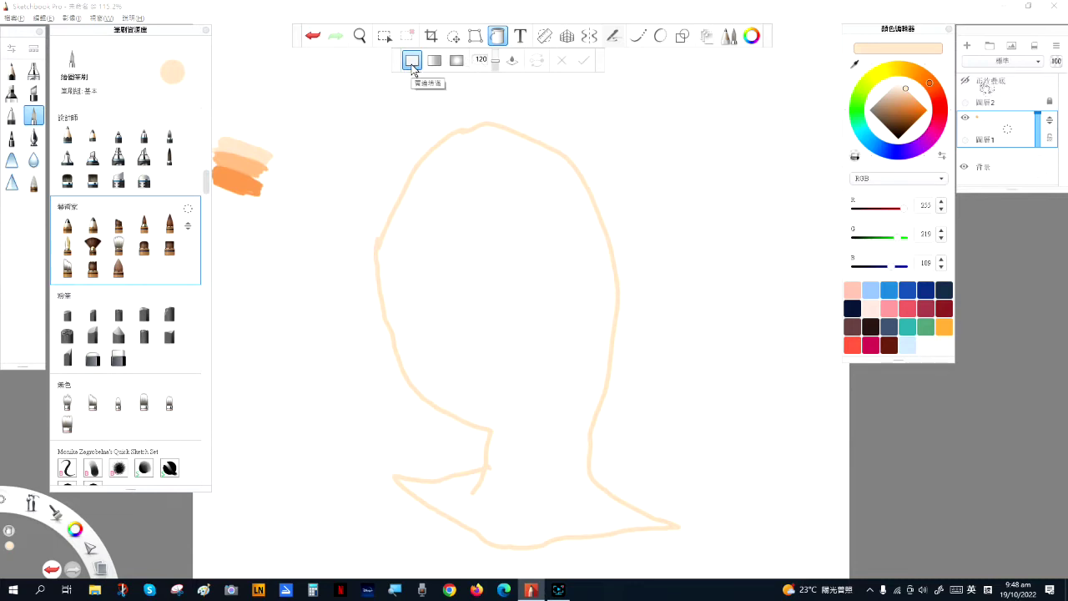
{"action": "left_click", "coordinate": [475, 242]}
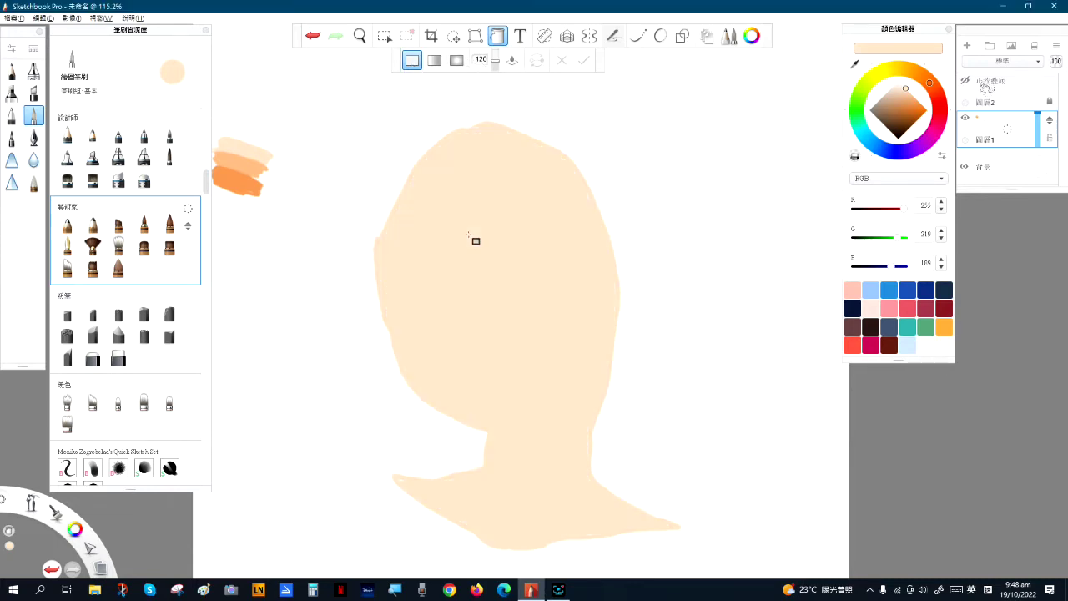
- Inspect the filled skin shape close up along the head, neck and shoulder edges for gaps or rough spots
{"action": "scroll", "coordinate": [496, 276], "scroll_direction": "up", "scroll_amount": 5}
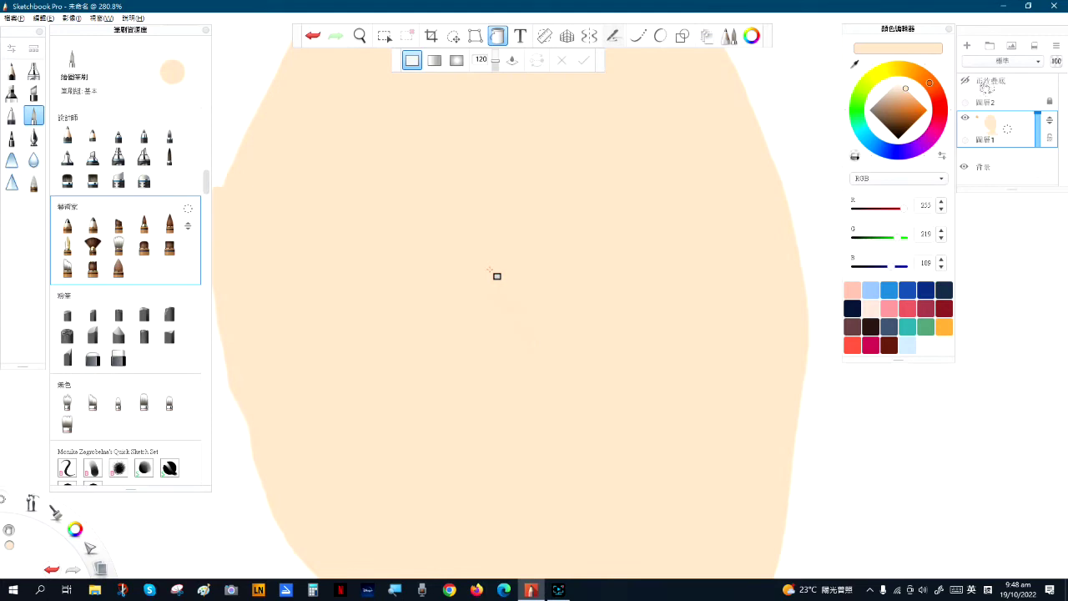
{"action": "key", "text": "space"}
{"action": "left_click_drag", "start_coordinate": [367, 326], "coordinate": [500, 396]}
{"action": "scroll", "coordinate": [486, 296], "scroll_direction": "up", "scroll_amount": 1}
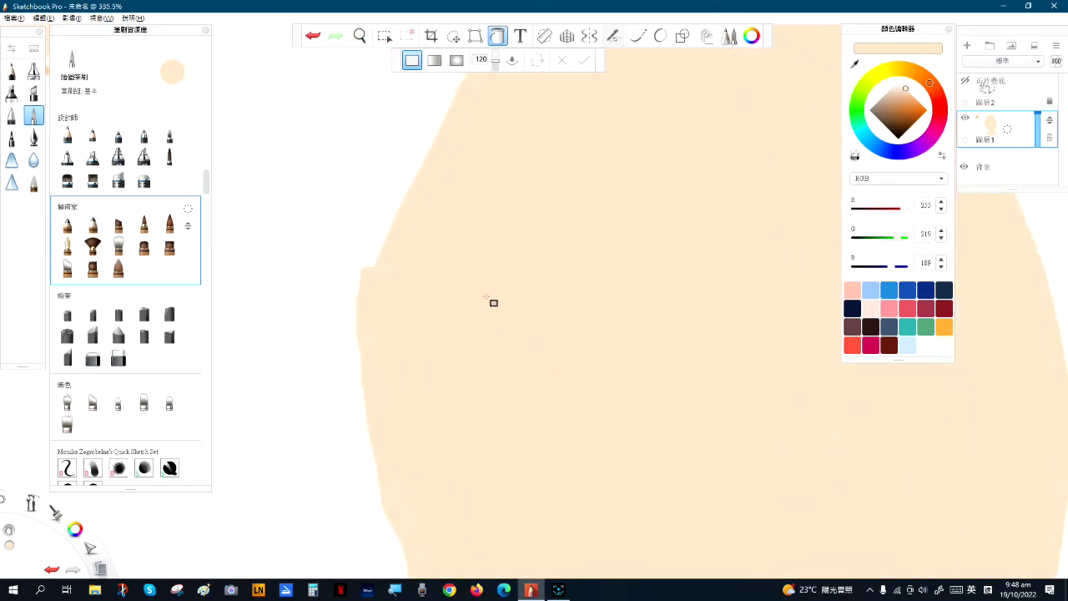
{"action": "scroll", "coordinate": [493, 302], "scroll_direction": "up", "scroll_amount": 1}
{"action": "key", "text": "space"}
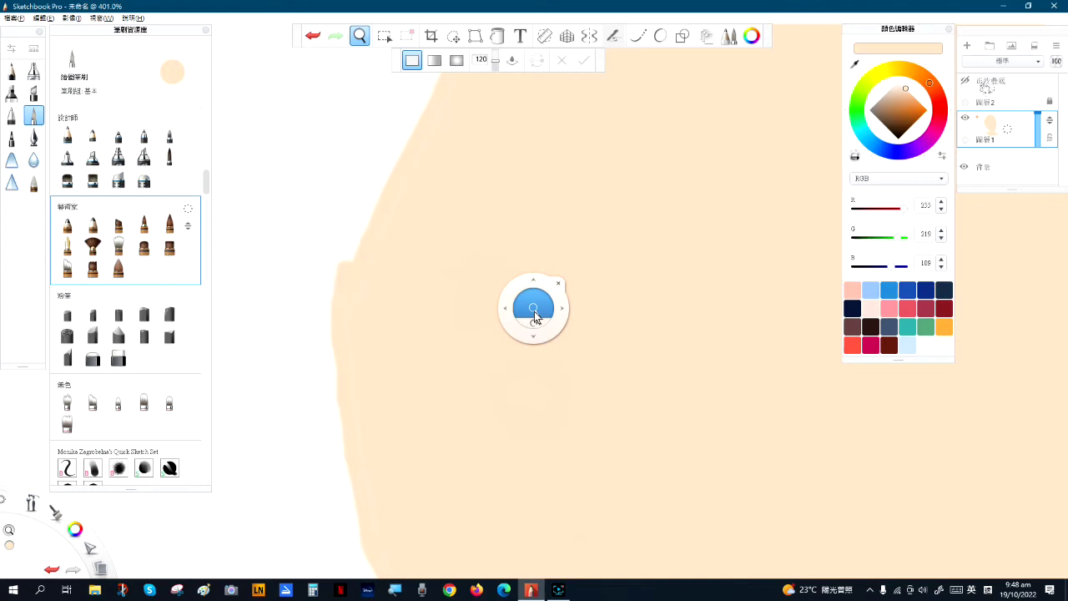
{"action": "key", "text": "Escape"}
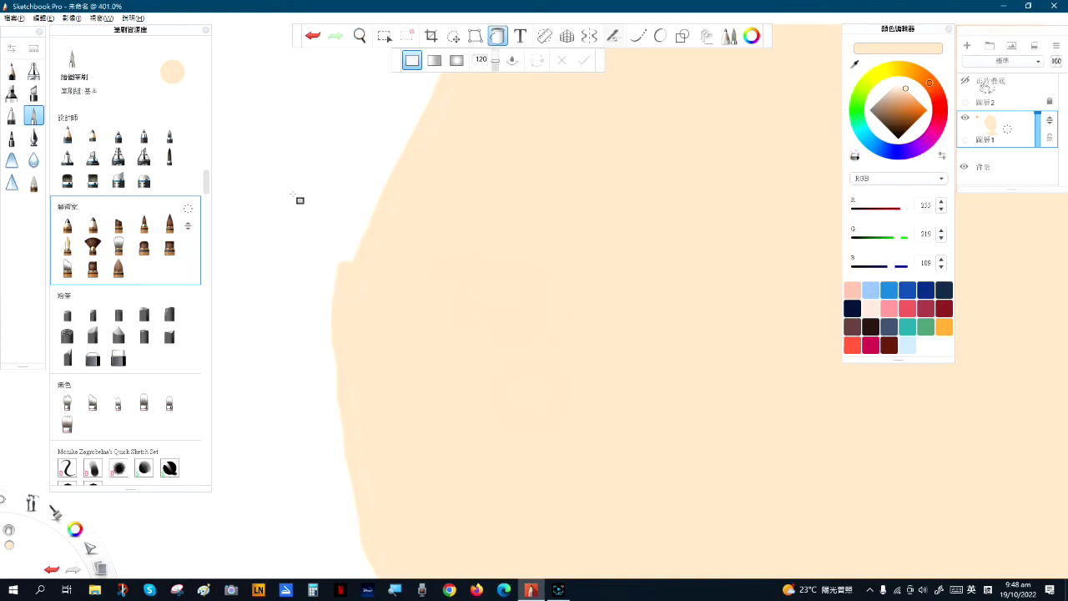
{"action": "left_click", "coordinate": [498, 39]}
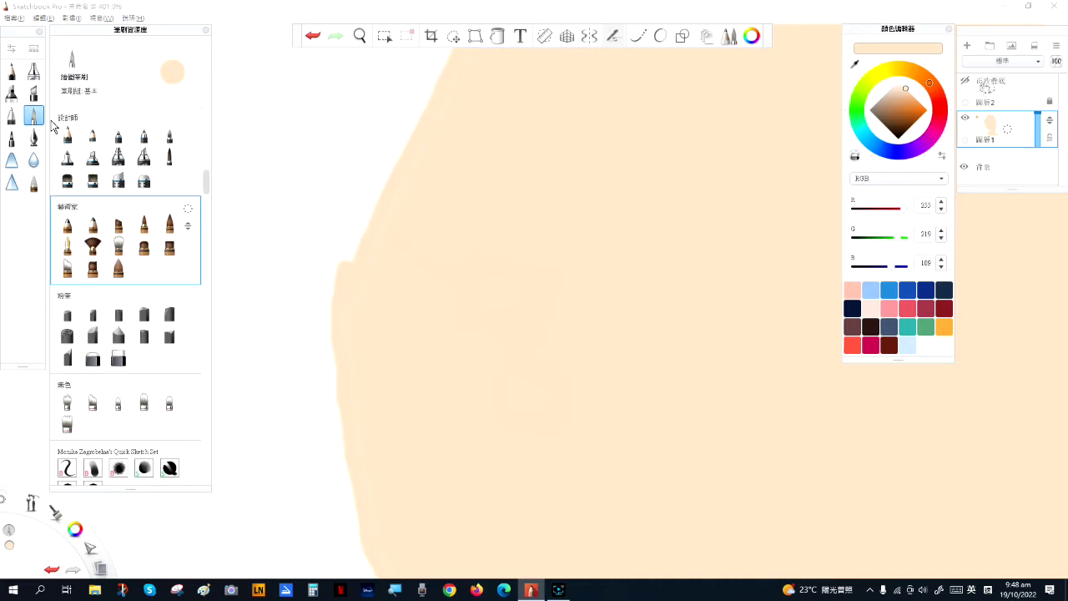
{"action": "left_click", "coordinate": [383, 213]}
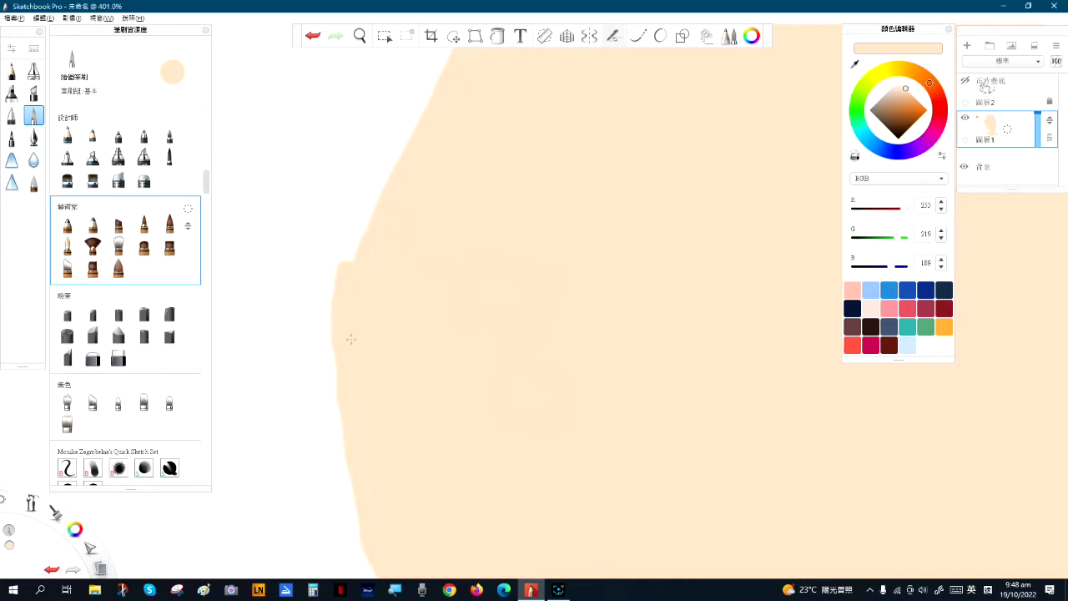
{"action": "key", "text": "space"}
{"action": "mouse_move", "coordinate": [474, 309]}
{"action": "left_mouse_down"}
{"action": "mouse_move", "coordinate": [343, 424]}
{"action": "mouse_move", "coordinate": [343, 451]}
{"action": "left_mouse_up"}
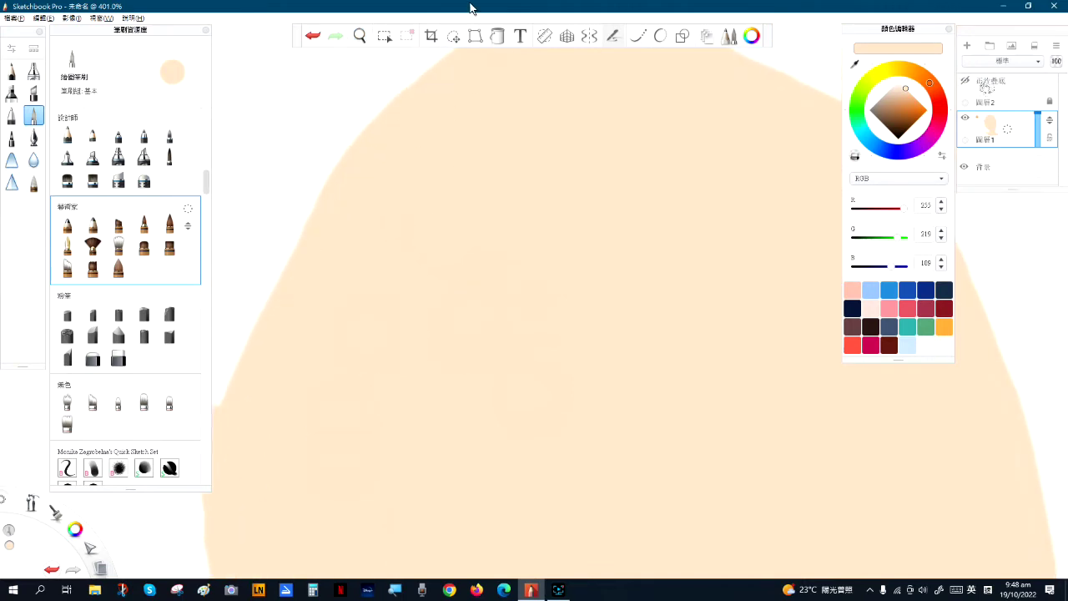
{"action": "left_click", "coordinate": [497, 36]}
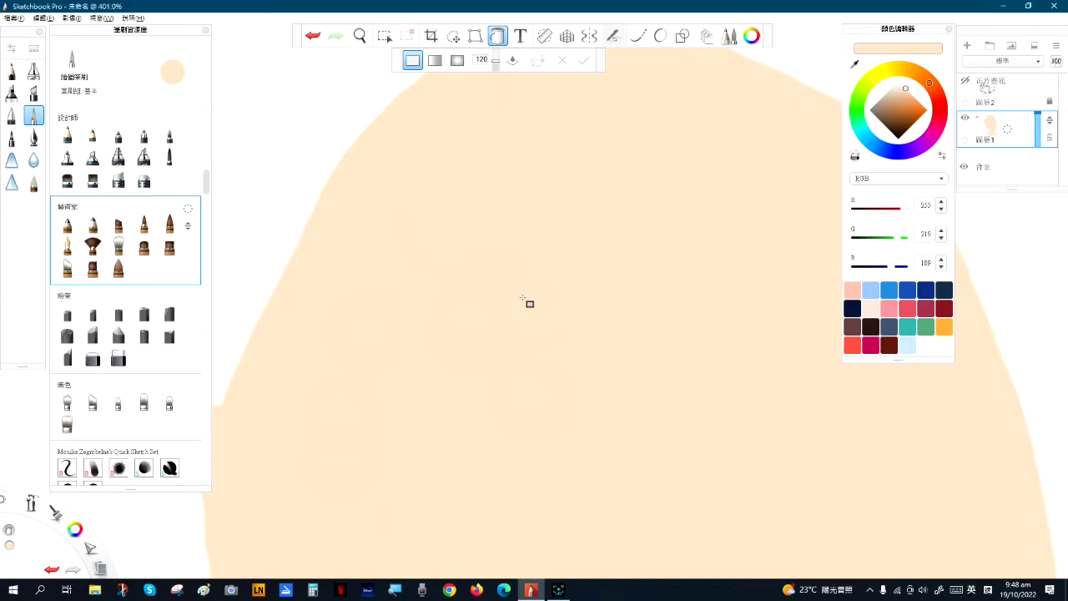
{"action": "scroll", "coordinate": [473, 215], "scroll_direction": "down", "scroll_amount": 2}
{"action": "scroll", "coordinate": [465, 210], "scroll_direction": "down", "scroll_amount": 3}
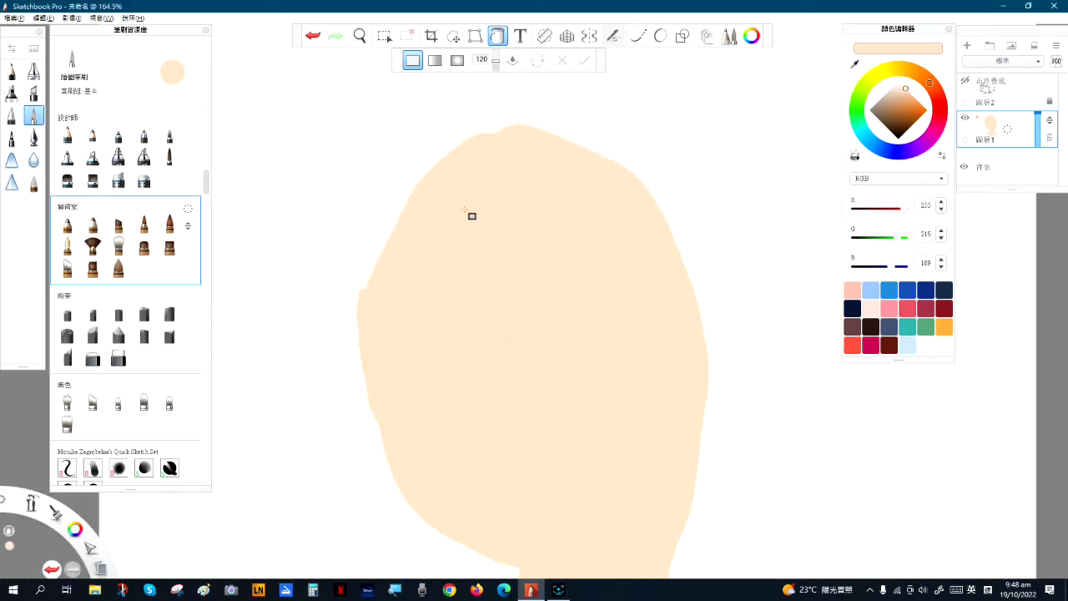
{"action": "key", "text": "space"}
{"action": "left_click_drag", "start_coordinate": [481, 429], "coordinate": [456, 230]}
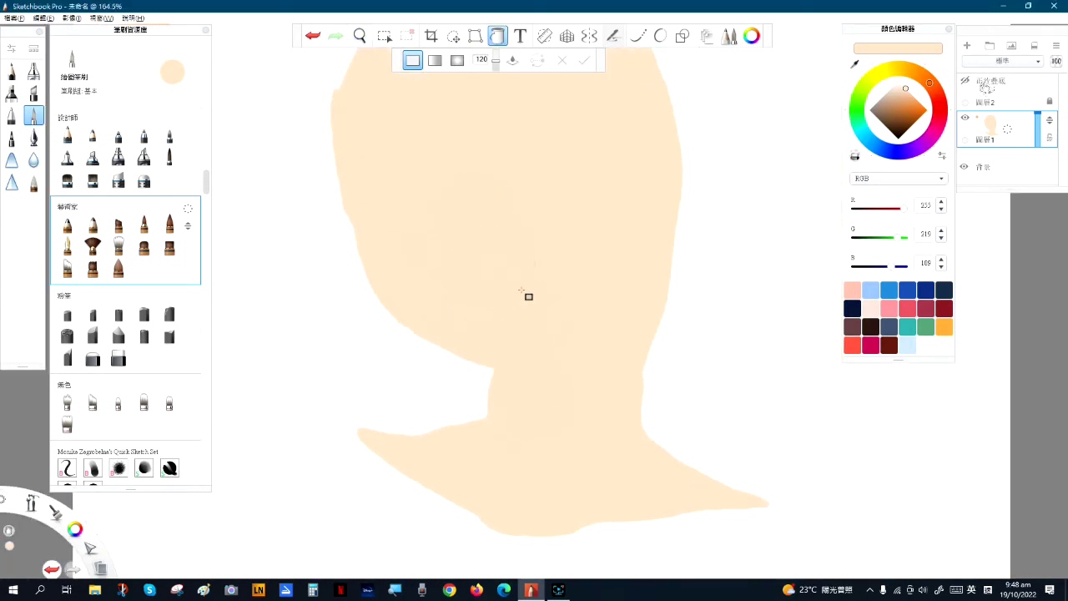
{"action": "scroll", "coordinate": [521, 290], "scroll_direction": "up", "scroll_amount": 2}
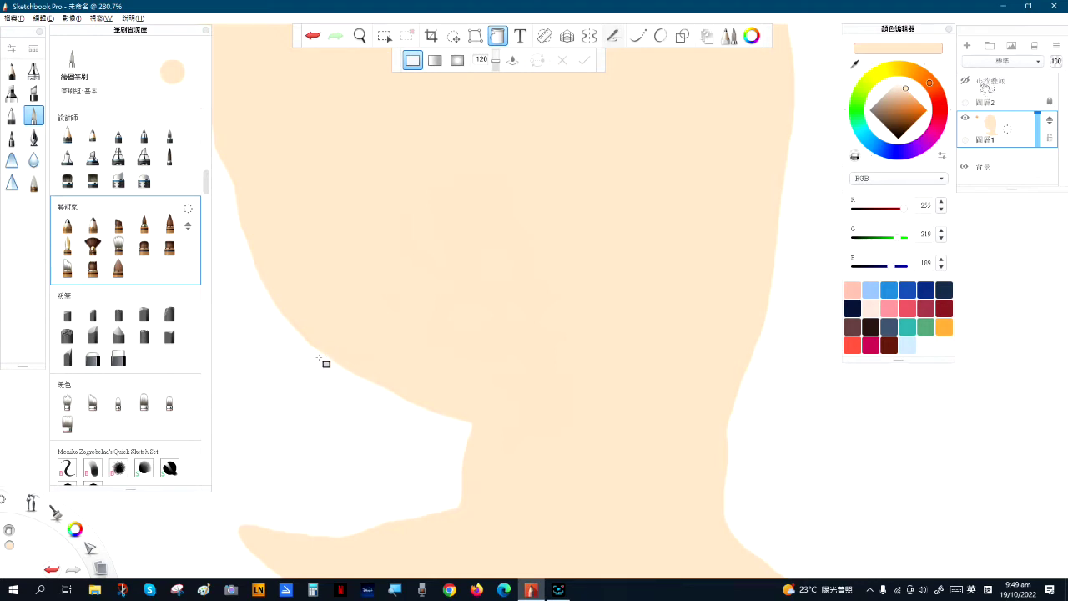
{"action": "scroll", "coordinate": [579, 304], "scroll_direction": "down", "scroll_amount": 2}
{"action": "scroll", "coordinate": [579, 305], "scroll_direction": "up", "scroll_amount": 1}
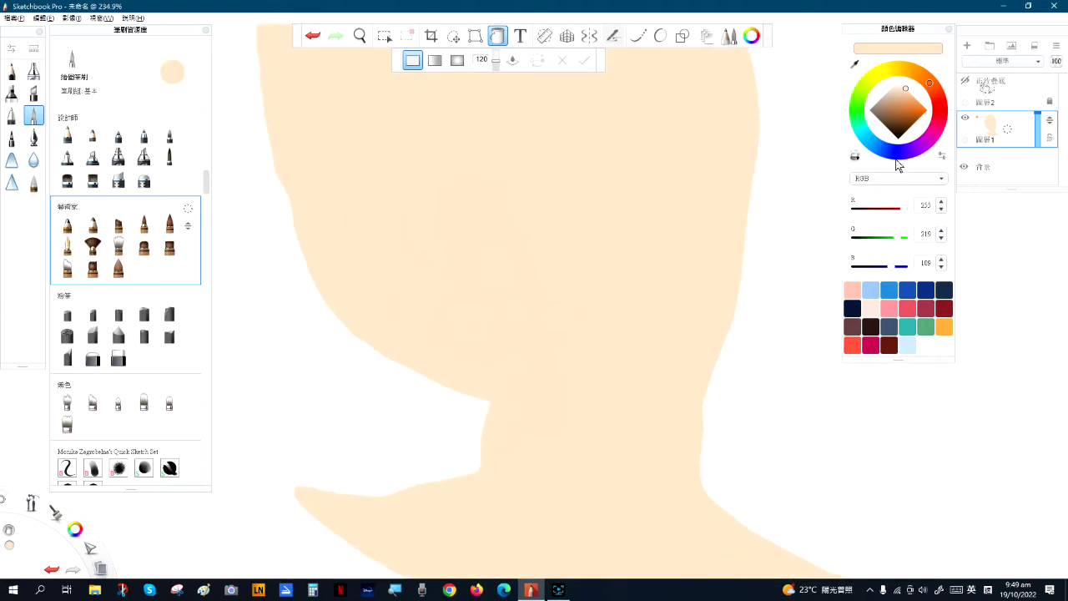
- Show the line-art layer 圖層2 over the skin base and leave the Fill tool for the drawing brush
{"action": "left_click", "coordinate": [965, 81]}
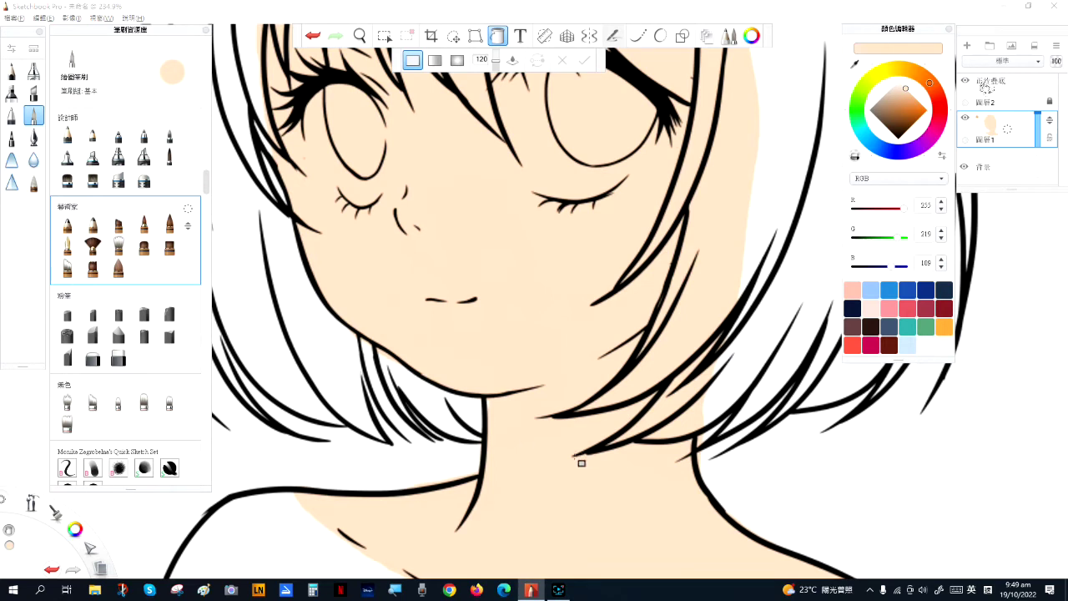
{"action": "left_click", "coordinate": [496, 36]}
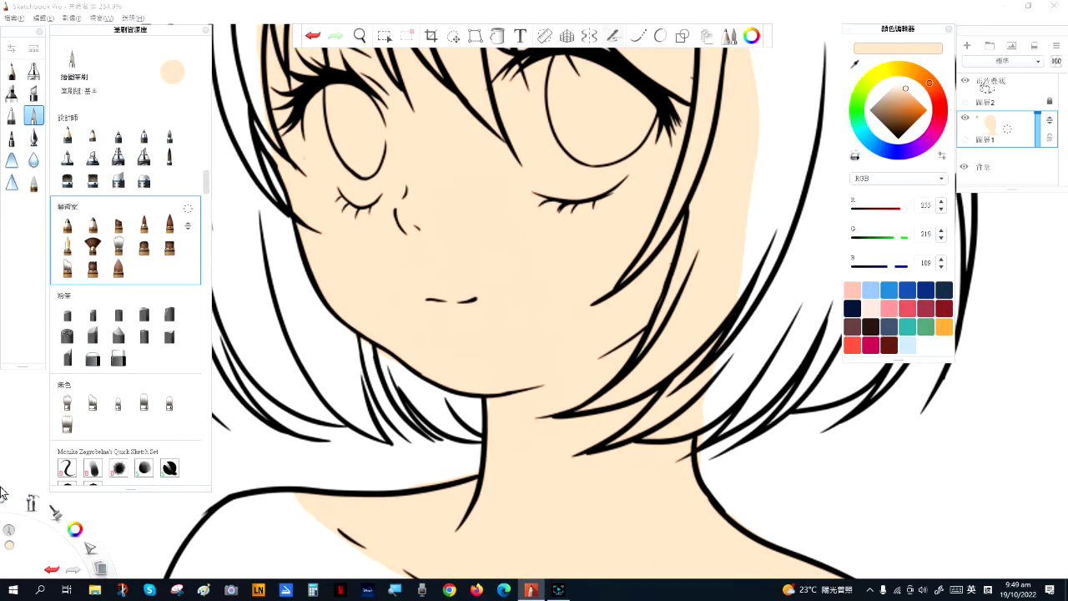
{"action": "left_click", "coordinate": [8, 531]}
{"action": "left_click", "coordinate": [9, 547]}
{"action": "left_click", "coordinate": [9, 547]}
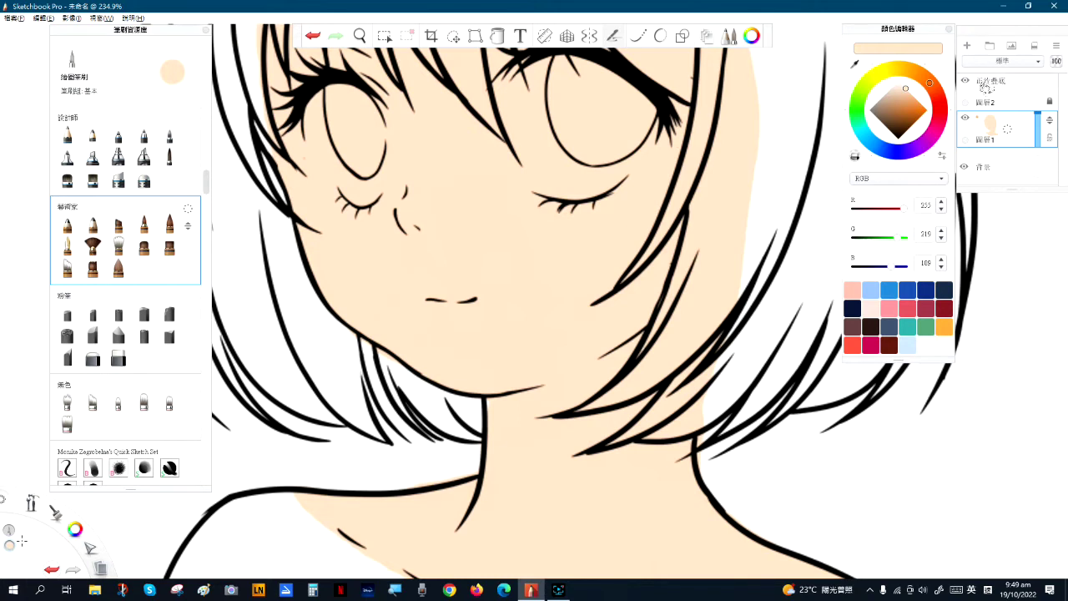
- Switch to the transparent colour and erase skin spilling past the jawline, the side of the neck and the hair beside the temple
{"action": "left_click", "coordinate": [855, 159]}
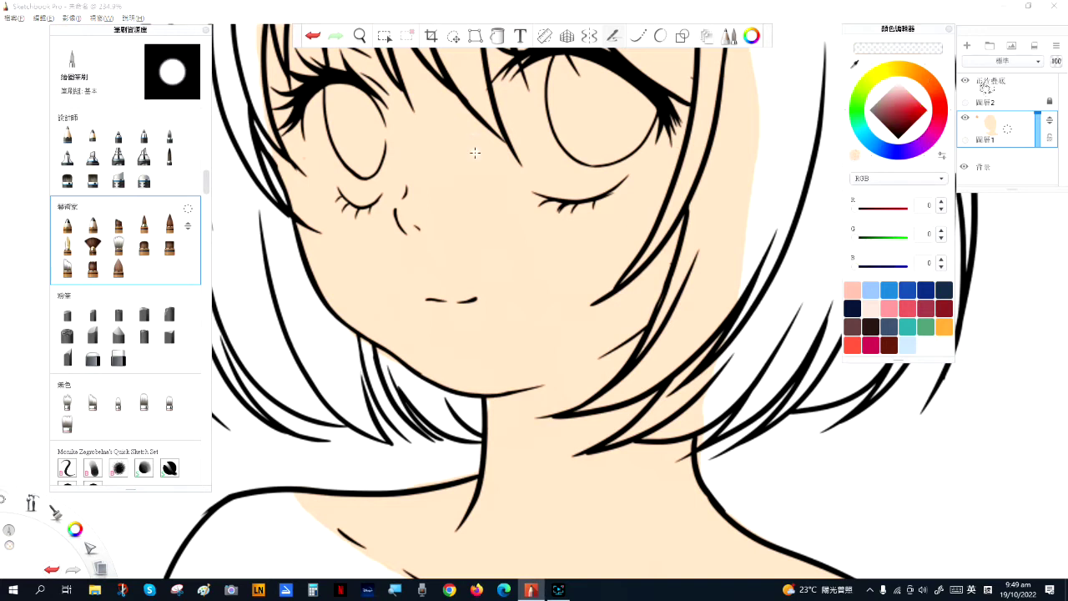
{"action": "left_click_drag", "start_coordinate": [359, 342], "coordinate": [406, 373]}
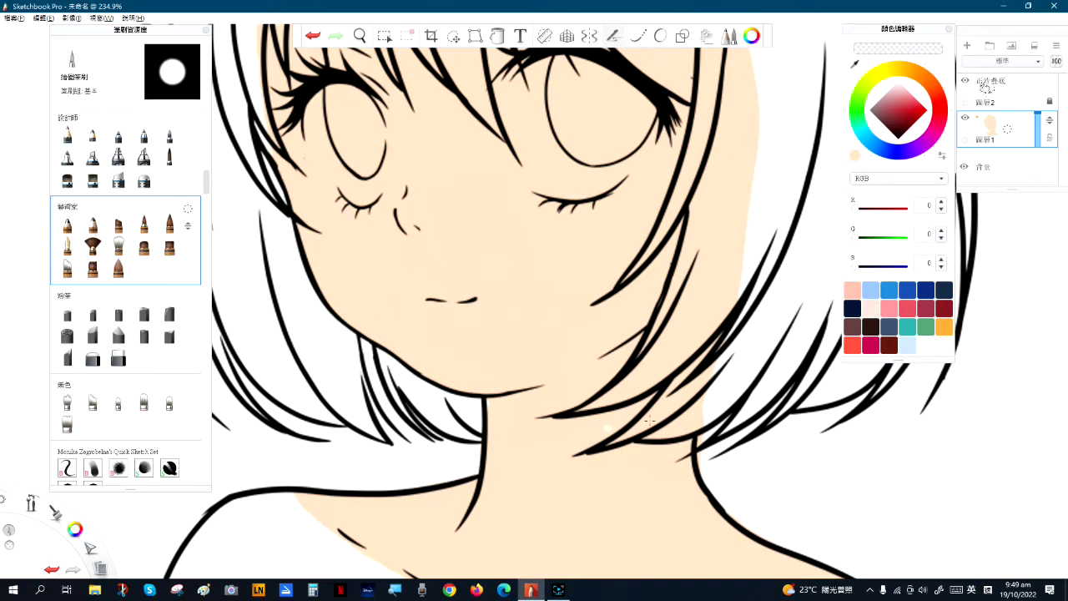
{"action": "left_click_drag", "start_coordinate": [703, 409], "coordinate": [701, 448]}
{"action": "key", "text": "space"}
{"action": "left_click_drag", "start_coordinate": [342, 184], "coordinate": [406, 356]}
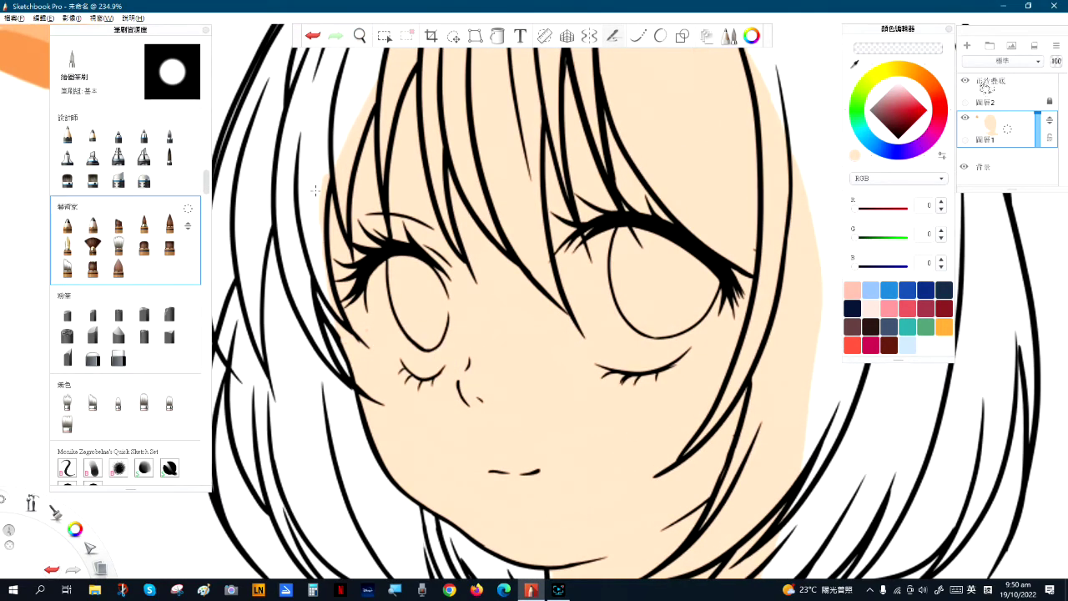
{"action": "left_click_drag", "start_coordinate": [318, 175], "coordinate": [315, 221]}
{"action": "left_click_drag", "start_coordinate": [327, 170], "coordinate": [321, 258]}
{"action": "key", "text": "space"}
{"action": "left_click_drag", "start_coordinate": [489, 349], "coordinate": [479, 212]}
{"action": "left_click_drag", "start_coordinate": [450, 305], "coordinate": [281, 210]}
{"action": "mouse_move", "coordinate": [329, 377]}
{"action": "left_mouse_down"}
{"action": "mouse_move", "coordinate": [336, 389]}
{"action": "mouse_move", "coordinate": [395, 328]}
{"action": "left_mouse_up"}
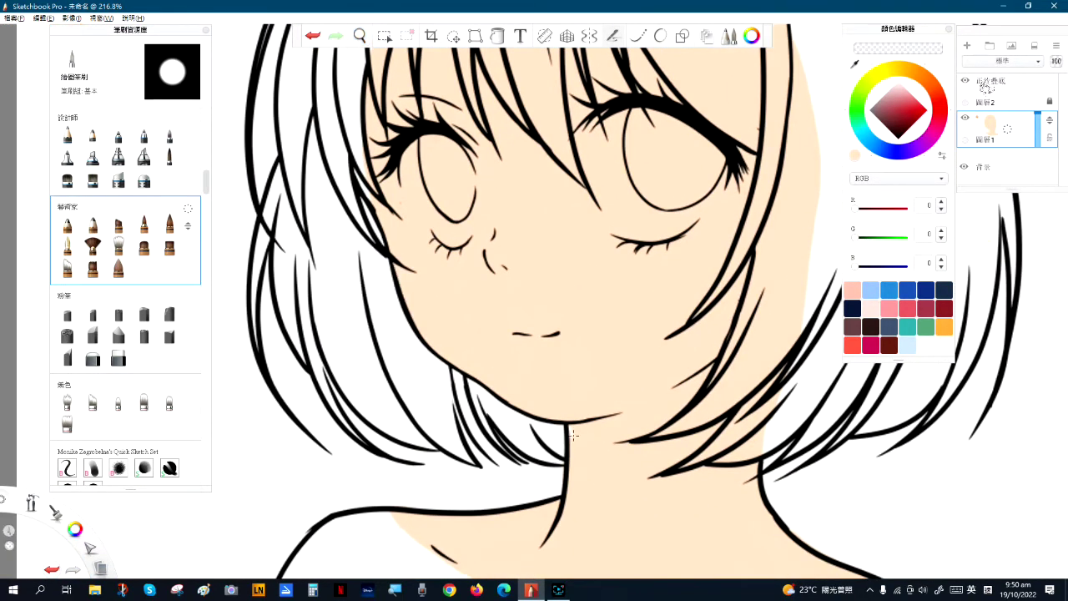
- Return to the light peach skin colour and touch up the skin where the chin meets the neck line
{"action": "left_click", "coordinate": [518, 191]}
{"action": "left_click", "coordinate": [855, 156]}
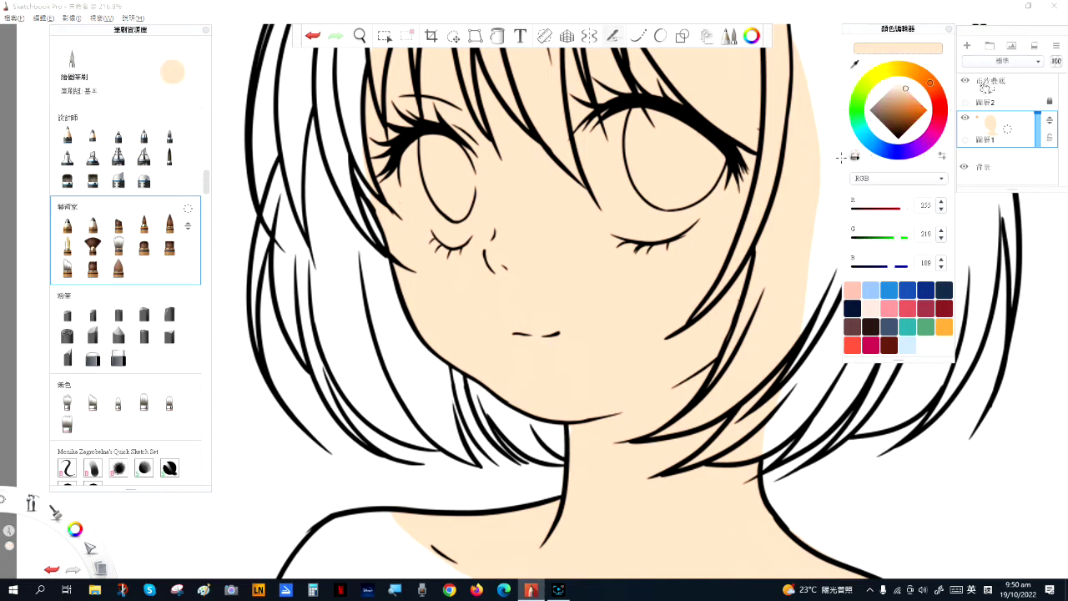
{"action": "left_click", "coordinate": [572, 432]}
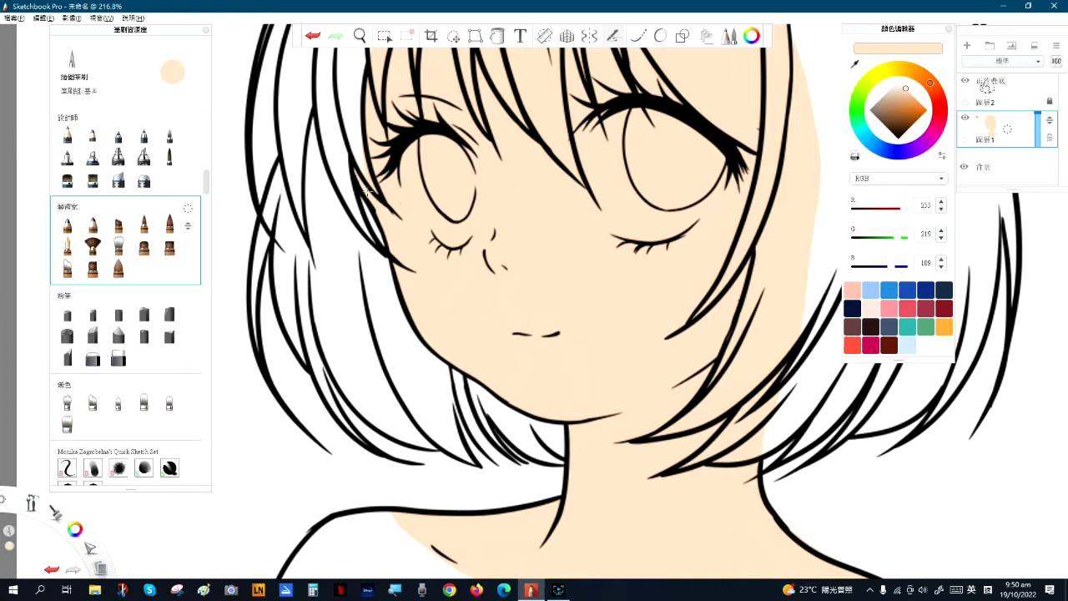
- Examine how the skin base covers the face, fringe, neck and shoulders beneath the line art
{"action": "key", "text": "space"}
{"action": "left_click_drag", "start_coordinate": [543, 293], "coordinate": [470, 403]}
{"action": "scroll", "coordinate": [517, 359], "scroll_direction": "down", "scroll_amount": 3}
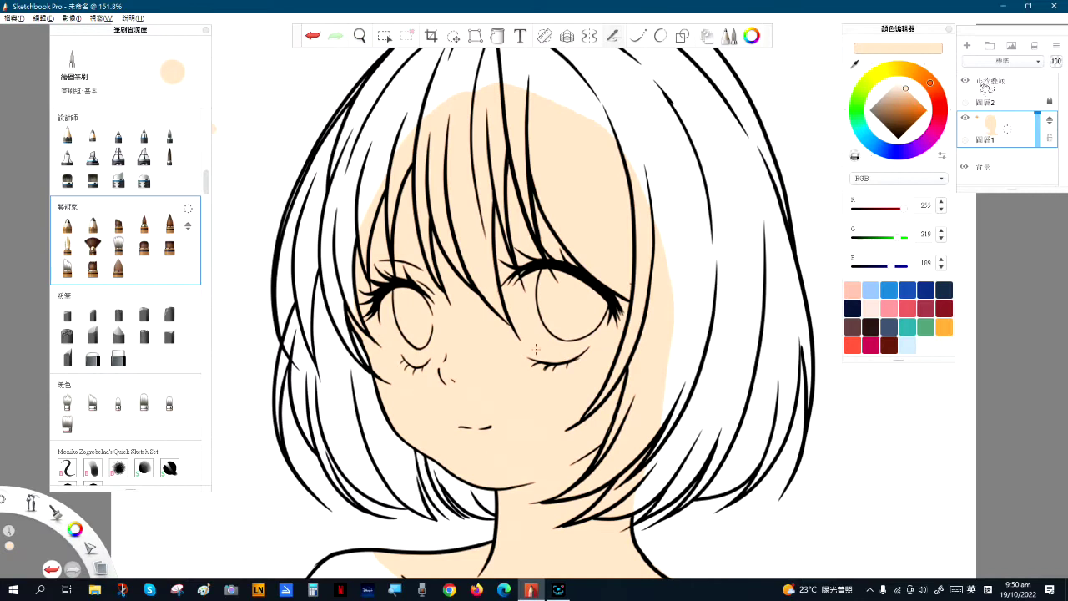
{"action": "key", "text": "space"}
{"action": "left_click_drag", "start_coordinate": [543, 417], "coordinate": [535, 354]}
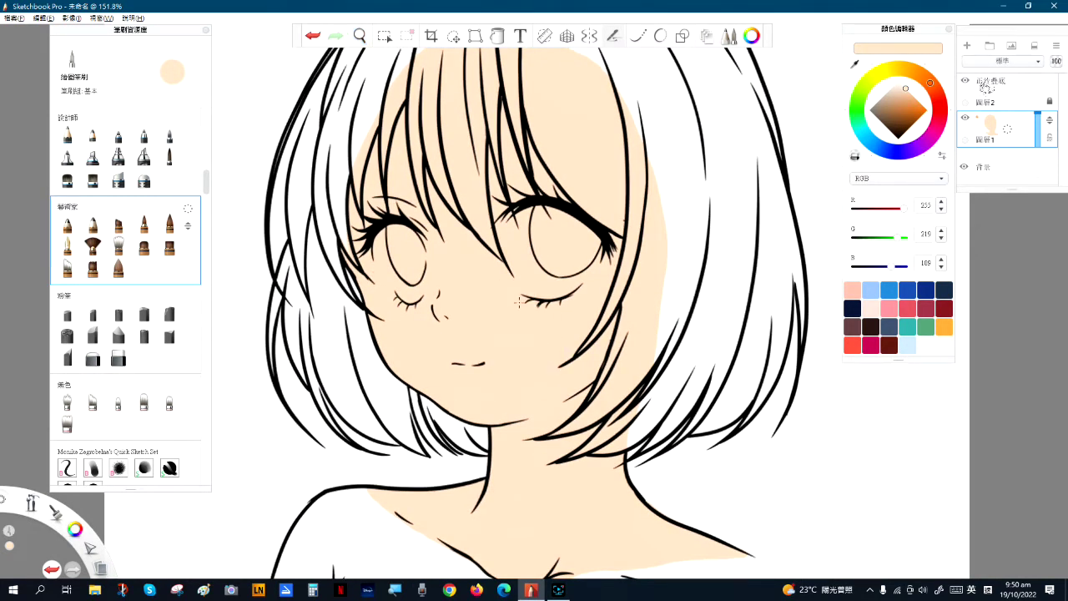
{"action": "scroll", "coordinate": [543, 316], "scroll_direction": "up", "scroll_amount": 1}
{"action": "scroll", "coordinate": [541, 313], "scroll_direction": "up", "scroll_amount": 2}
{"action": "key", "text": "space"}
{"action": "left_click_drag", "start_coordinate": [506, 309], "coordinate": [549, 359]}
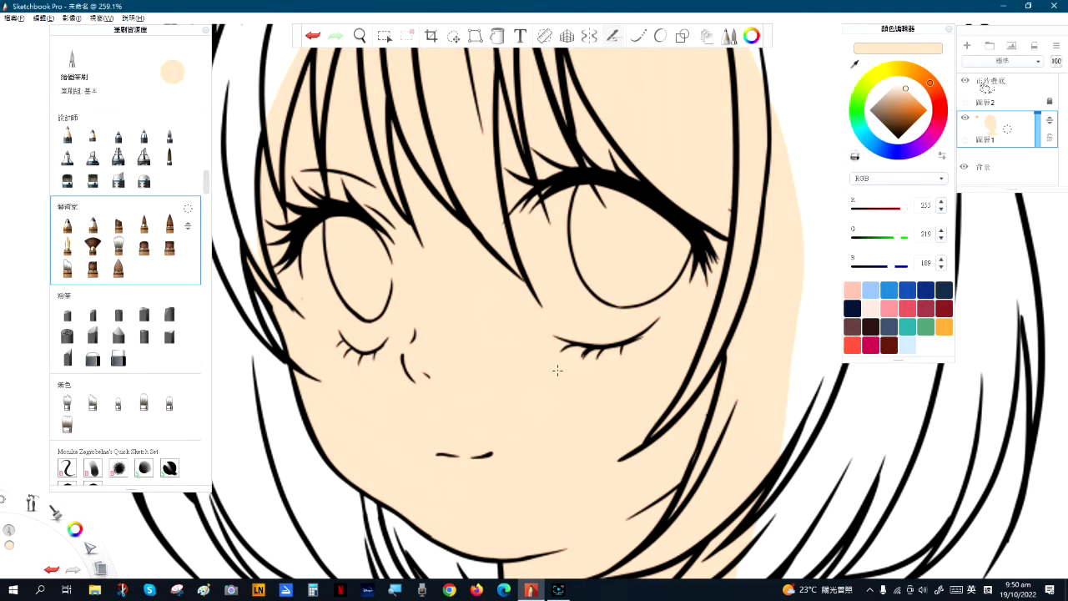
{"action": "scroll", "coordinate": [552, 370], "scroll_direction": "down", "scroll_amount": 2}
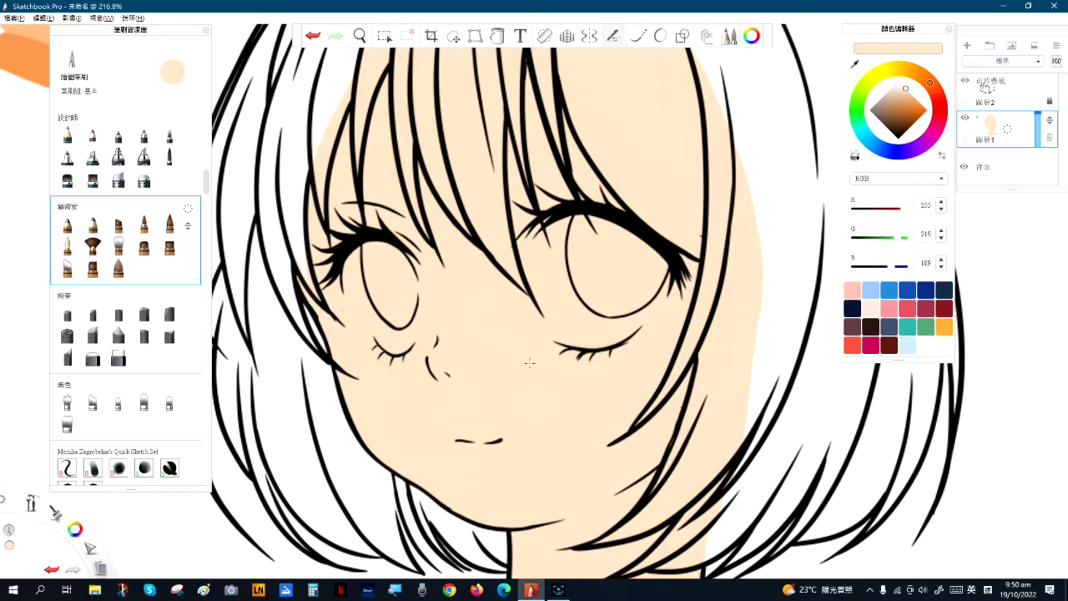
{"action": "key", "text": "space"}
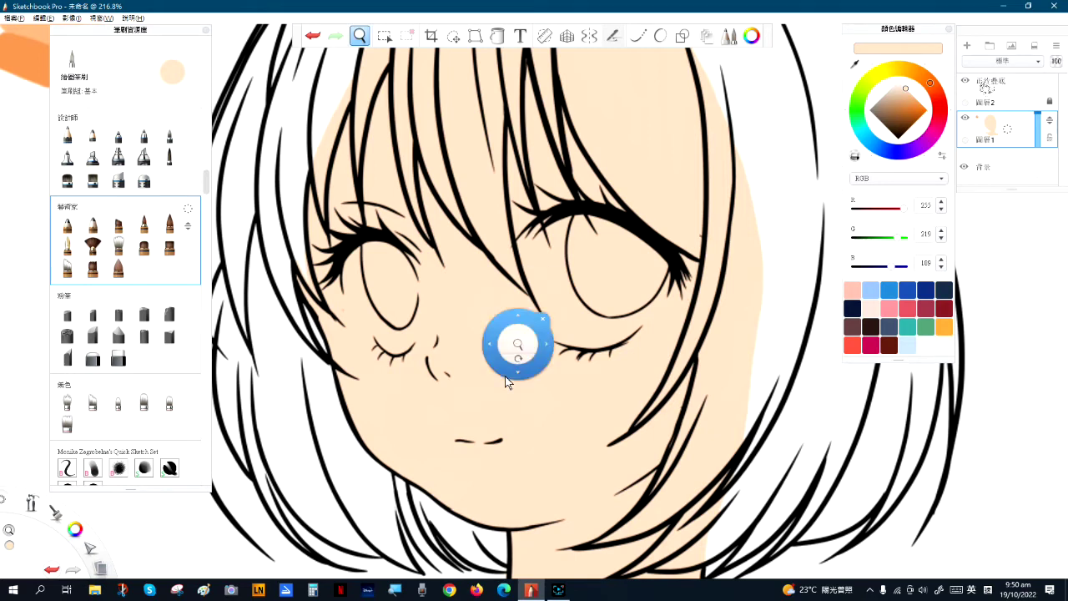
{"action": "mouse_move", "coordinate": [479, 255]}
{"action": "left_mouse_down"}
{"action": "mouse_move", "coordinate": [529, 340]}
{"action": "mouse_move", "coordinate": [456, 266]}
{"action": "mouse_move", "coordinate": [461, 287]}
{"action": "mouse_move", "coordinate": [439, 268]}
{"action": "mouse_move", "coordinate": [473, 254]}
{"action": "left_mouse_up"}
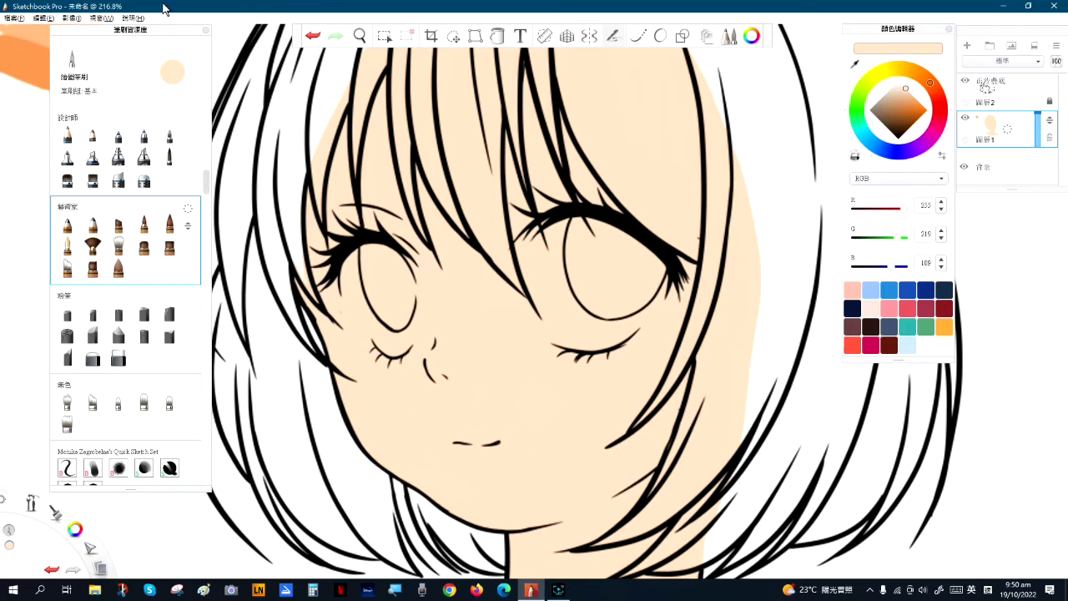
- Browse the brush library to the basic brushes (基本) and move the library aside to uncover the three skin swatches
{"action": "left_click", "coordinate": [205, 189]}
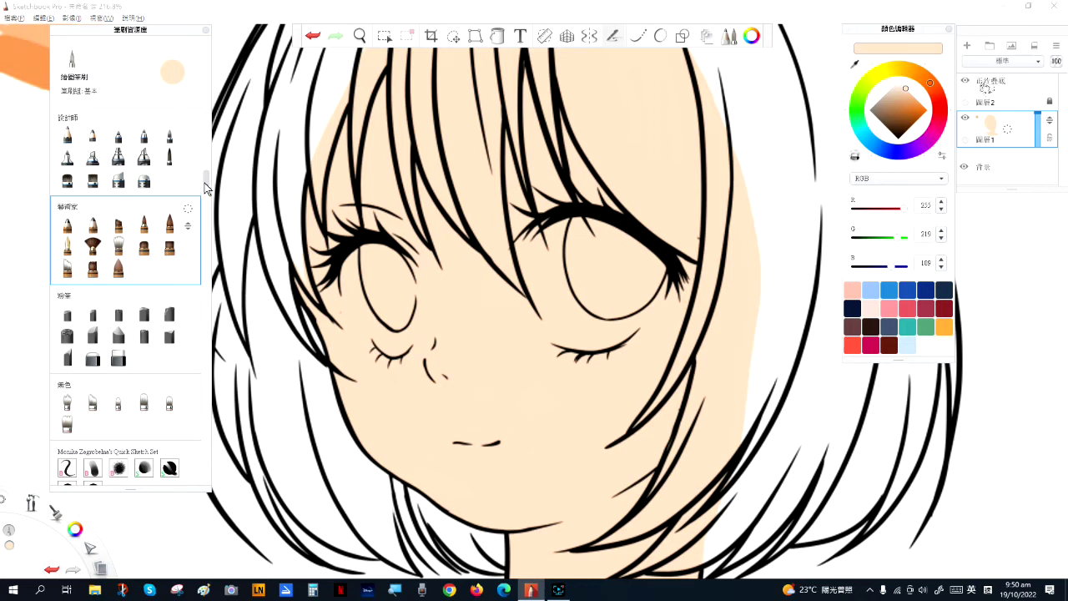
{"action": "left_click_drag", "start_coordinate": [206, 188], "coordinate": [208, 126]}
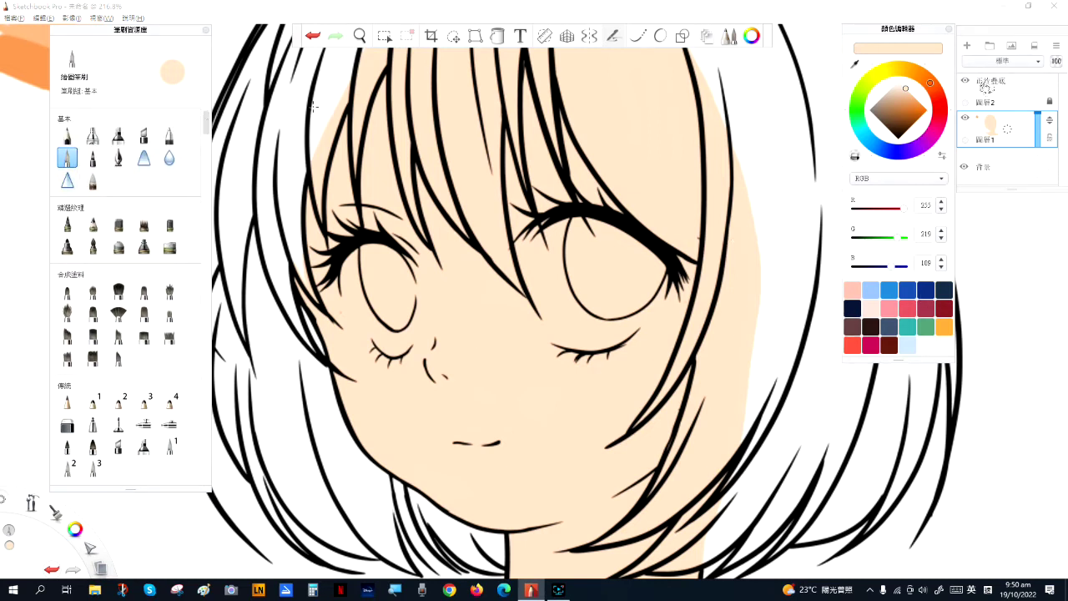
{"action": "key", "text": "space"}
{"action": "left_click_drag", "start_coordinate": [424, 269], "coordinate": [610, 341]}
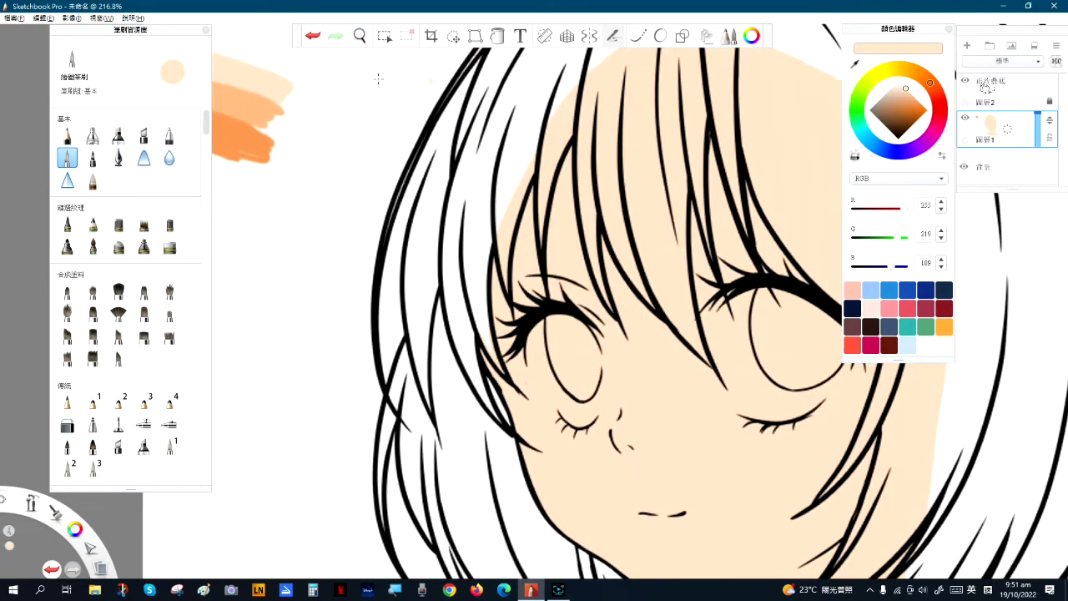
{"action": "left_click_drag", "start_coordinate": [140, 32], "coordinate": [80, 32]}
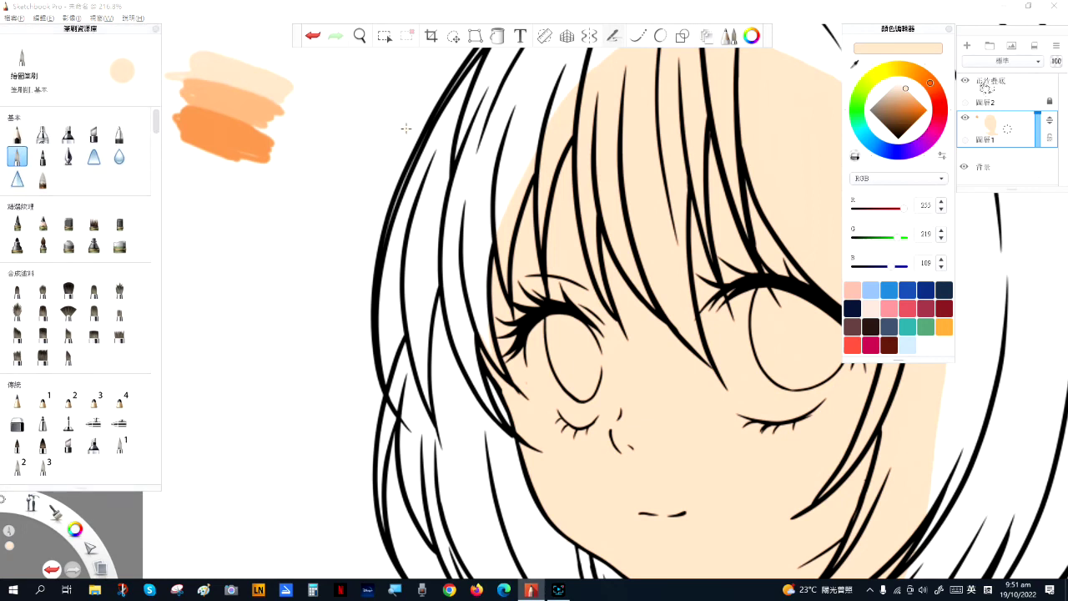
{"action": "key", "text": "space"}
{"action": "left_click_drag", "start_coordinate": [682, 386], "coordinate": [400, 93]}
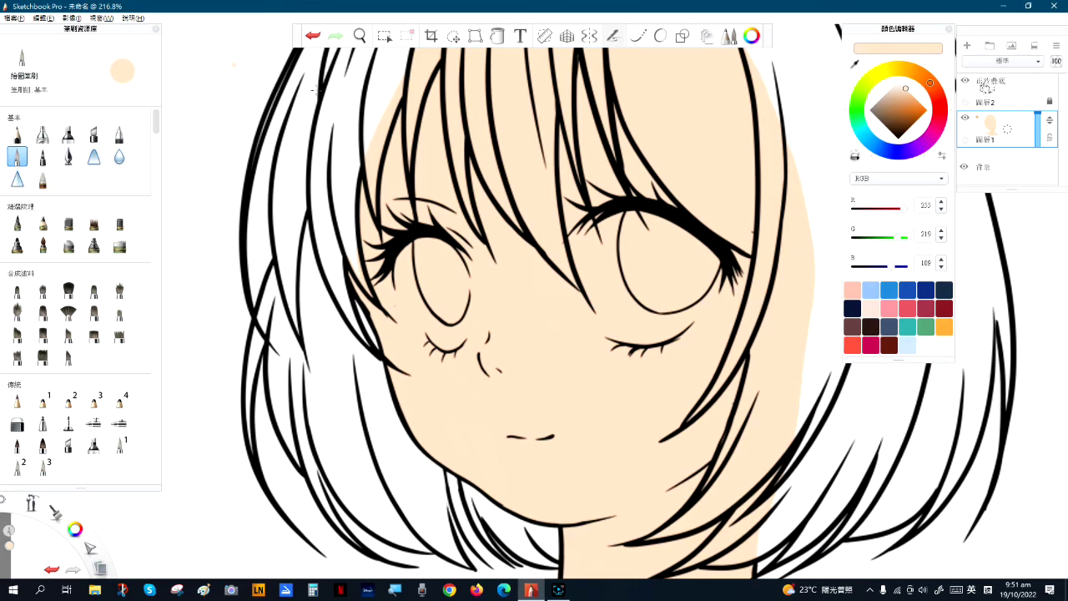
{"action": "key", "text": "space"}
{"action": "mouse_move", "coordinate": [257, 199]}
{"action": "left_mouse_down"}
{"action": "mouse_move", "coordinate": [253, 189]}
{"action": "mouse_move", "coordinate": [319, 205]}
{"action": "mouse_move", "coordinate": [248, 206]}
{"action": "left_mouse_up"}
{"action": "left_click_drag", "start_coordinate": [235, 265], "coordinate": [353, 334]}
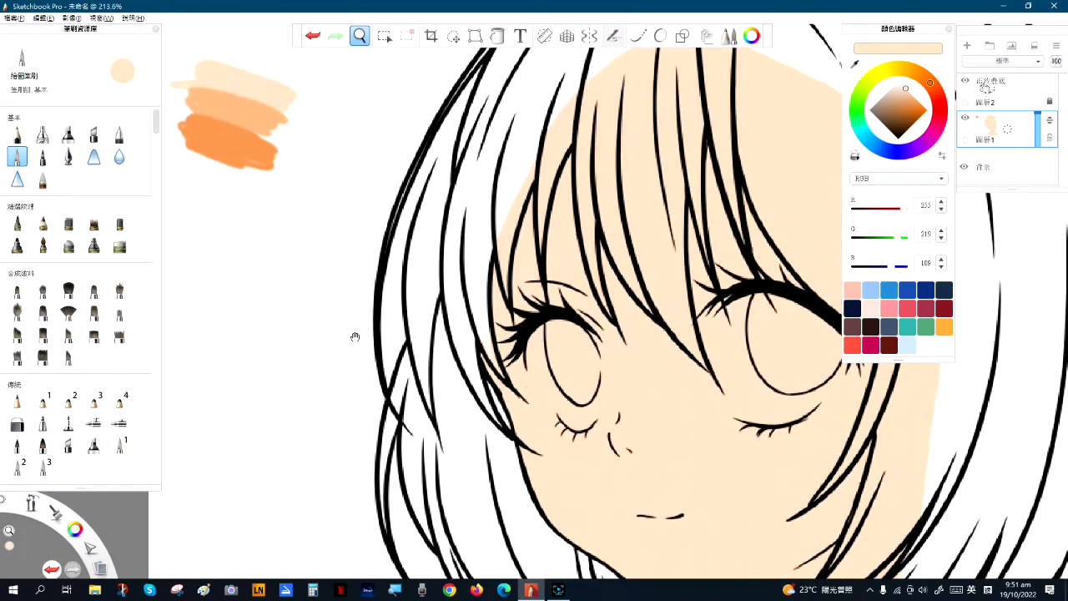
- Sample the darkest orange swatch and paint the first shadow along the temple edge above the narrower eye
{"action": "key", "text": "alt"}
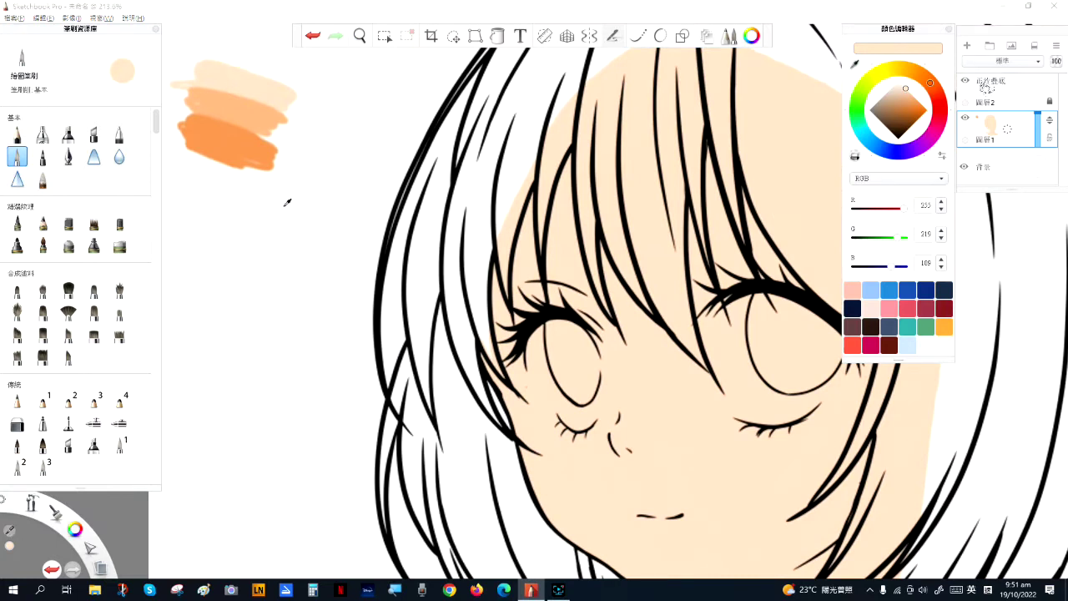
{"action": "left_click", "coordinate": [228, 137]}
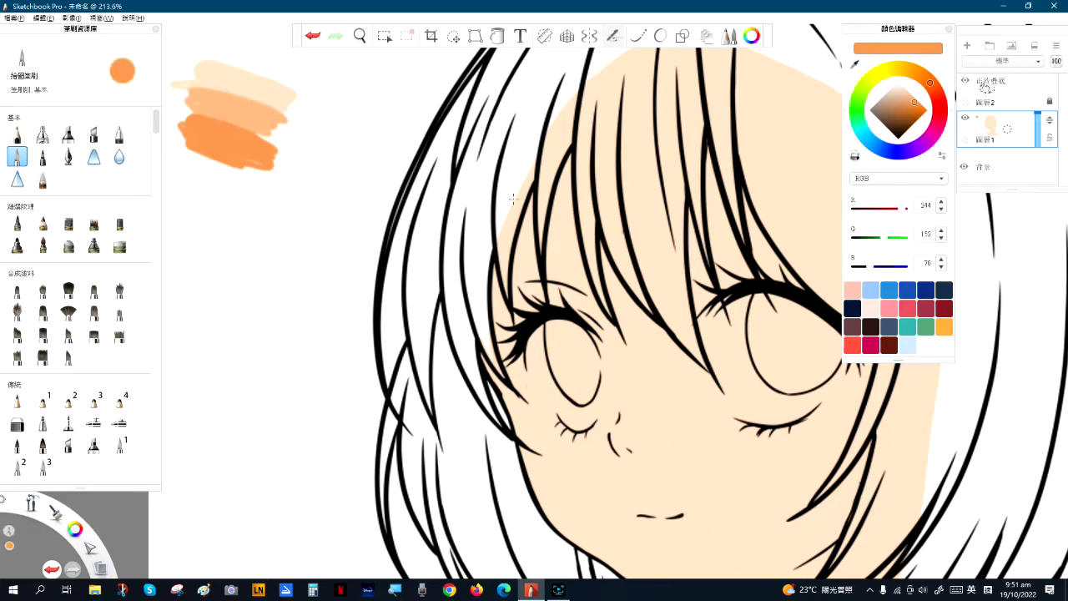
{"action": "left_click", "coordinate": [516, 291]}
{"action": "left_click_drag", "start_coordinate": [495, 263], "coordinate": [516, 325]}
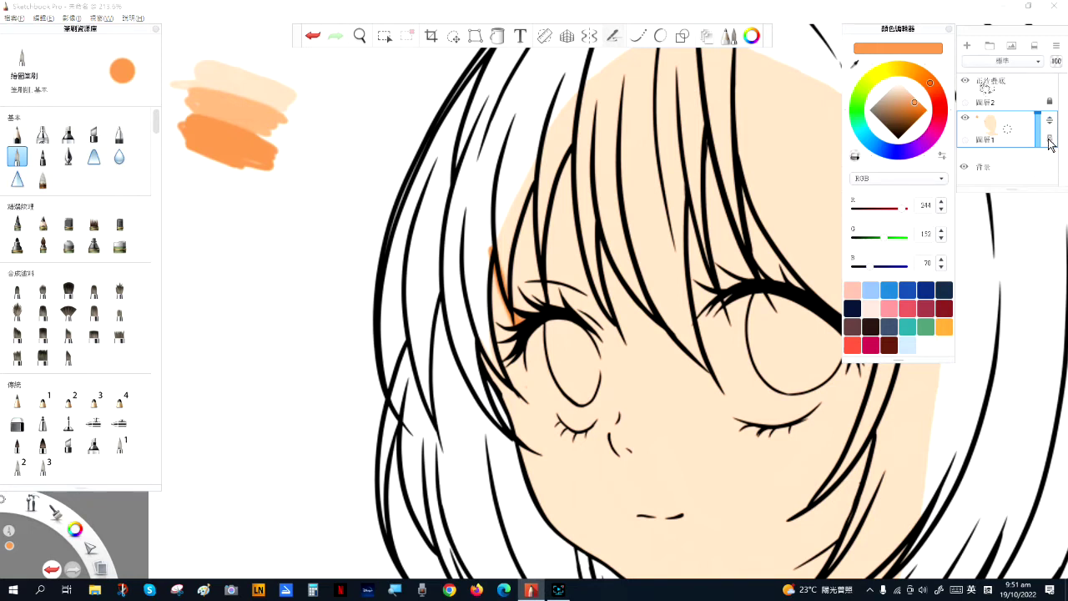
- Hide the background layer to check the skin base against transparency, and show it again
{"action": "key", "text": "space"}
{"action": "left_click_drag", "start_coordinate": [577, 350], "coordinate": [453, 194]}
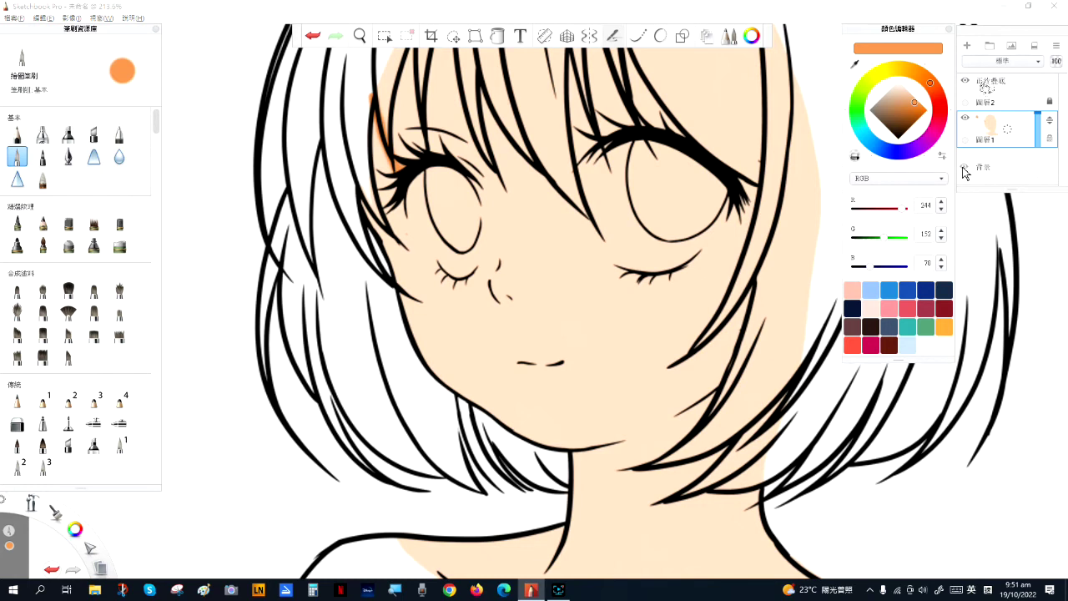
{"action": "scroll", "coordinate": [393, 409], "scroll_direction": "down", "scroll_amount": 3}
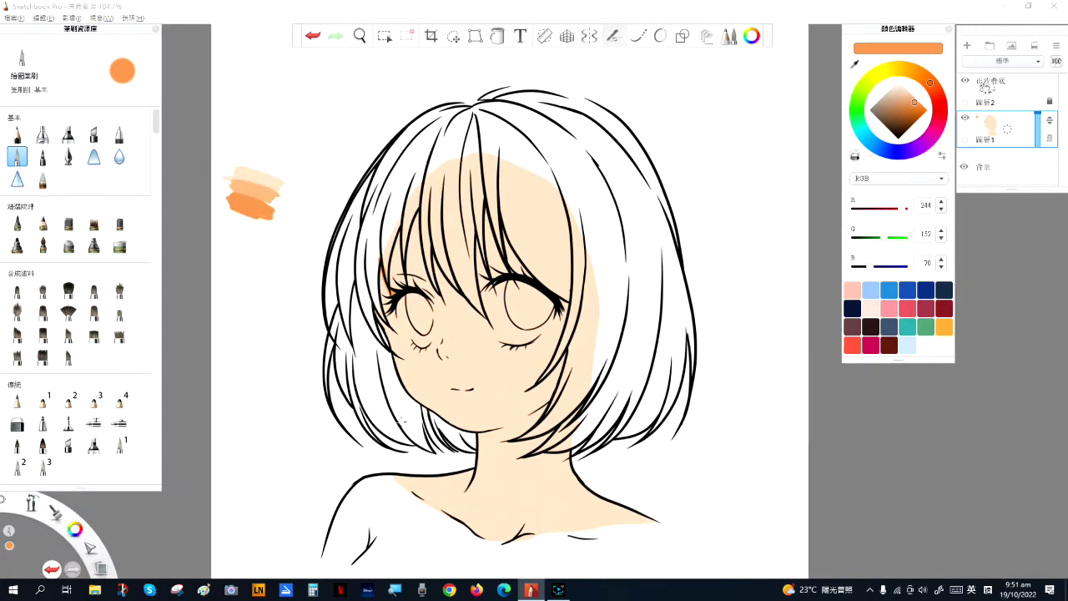
{"action": "left_click", "coordinate": [964, 167]}
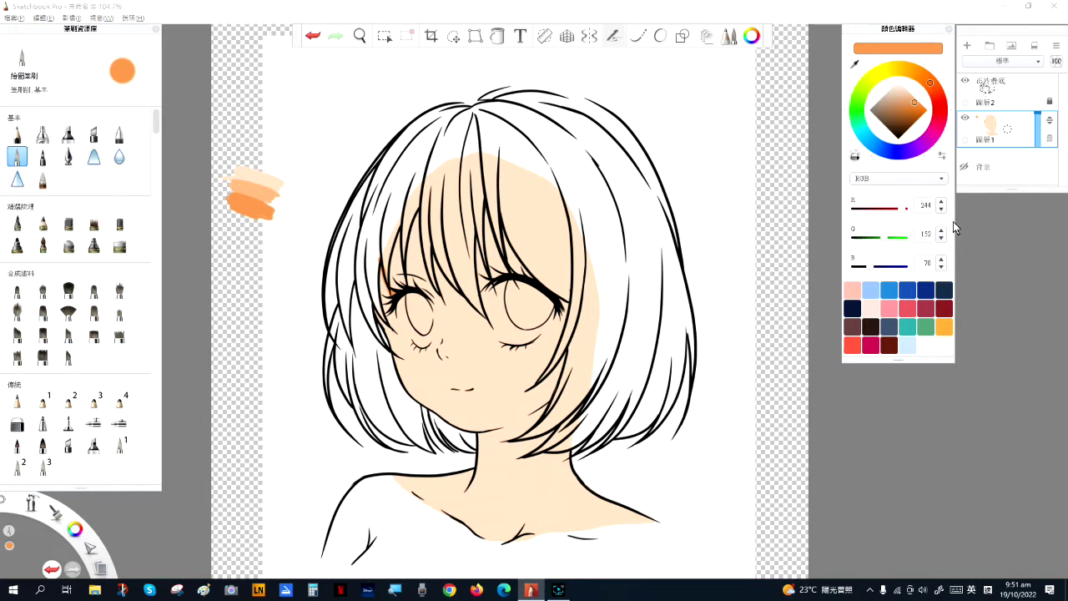
{"action": "left_click", "coordinate": [964, 167]}
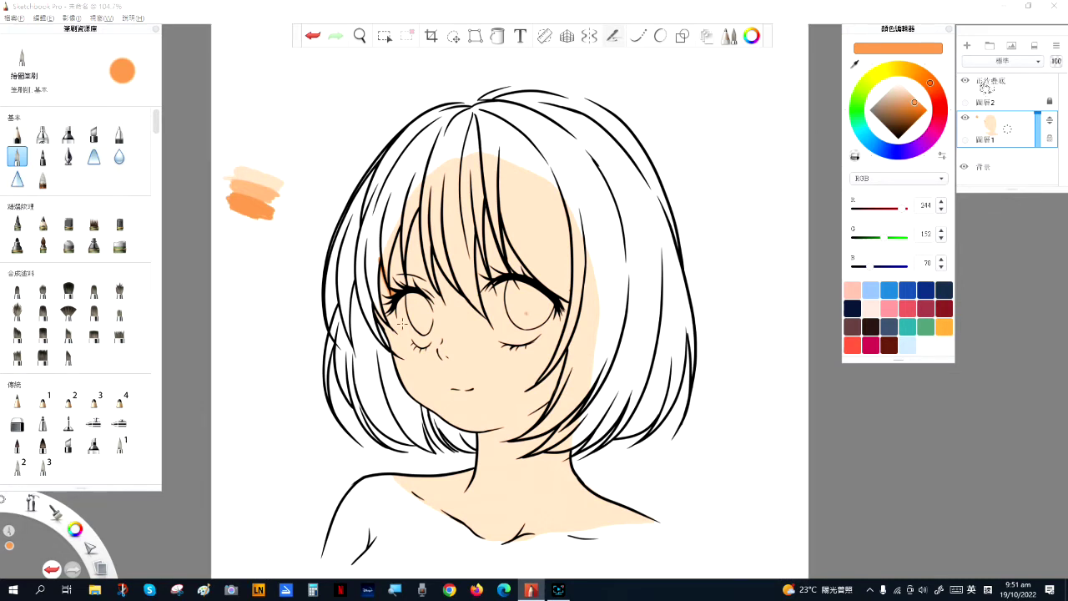
- Outline the dark orange shadow area along the temple, cheek, jawline, both sides of the neck and the collarbone
{"action": "scroll", "coordinate": [527, 314], "scroll_direction": "up", "scroll_amount": 5}
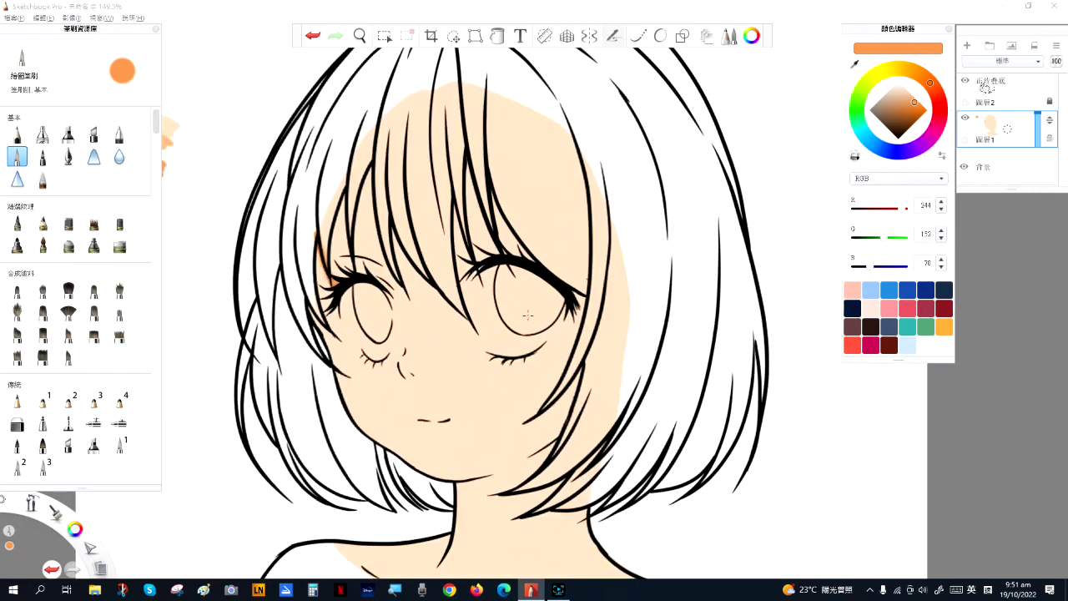
{"action": "left_click_drag", "start_coordinate": [527, 315], "coordinate": [649, 354]}
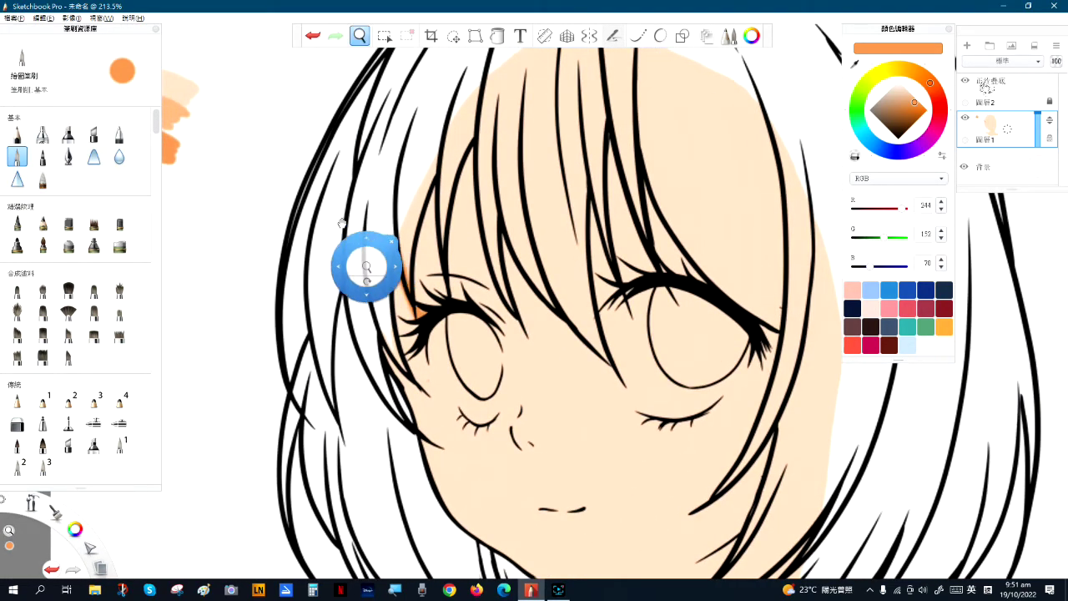
{"action": "left_click_drag", "start_coordinate": [370, 267], "coordinate": [353, 105]}
{"action": "mouse_move", "coordinate": [419, 189]}
{"action": "left_mouse_down"}
{"action": "mouse_move", "coordinate": [455, 266]}
{"action": "mouse_move", "coordinate": [460, 337]}
{"action": "mouse_move", "coordinate": [483, 377]}
{"action": "mouse_move", "coordinate": [532, 416]}
{"action": "mouse_move", "coordinate": [609, 435]}
{"action": "mouse_move", "coordinate": [549, 187]}
{"action": "mouse_move", "coordinate": [538, 308]}
{"action": "left_mouse_up"}
{"action": "mouse_move", "coordinate": [543, 194]}
{"action": "left_mouse_down"}
{"action": "mouse_move", "coordinate": [519, 314]}
{"action": "mouse_move", "coordinate": [509, 316]}
{"action": "mouse_move", "coordinate": [526, 284]}
{"action": "mouse_move", "coordinate": [458, 304]}
{"action": "mouse_move", "coordinate": [405, 301]}
{"action": "mouse_move", "coordinate": [370, 282]}
{"action": "mouse_move", "coordinate": [498, 374]}
{"action": "mouse_move", "coordinate": [410, 322]}
{"action": "mouse_move", "coordinate": [395, 300]}
{"action": "mouse_move", "coordinate": [569, 422]}
{"action": "mouse_move", "coordinate": [588, 424]}
{"action": "mouse_move", "coordinate": [552, 407]}
{"action": "mouse_move", "coordinate": [631, 412]}
{"action": "mouse_move", "coordinate": [732, 382]}
{"action": "mouse_move", "coordinate": [845, 380]}
{"action": "mouse_move", "coordinate": [741, 322]}
{"action": "mouse_move", "coordinate": [719, 298]}
{"action": "mouse_move", "coordinate": [703, 235]}
{"action": "left_mouse_up"}
{"action": "mouse_move", "coordinate": [806, 382]}
{"action": "left_mouse_down"}
{"action": "mouse_move", "coordinate": [662, 393]}
{"action": "mouse_move", "coordinate": [765, 386]}
{"action": "left_mouse_up"}
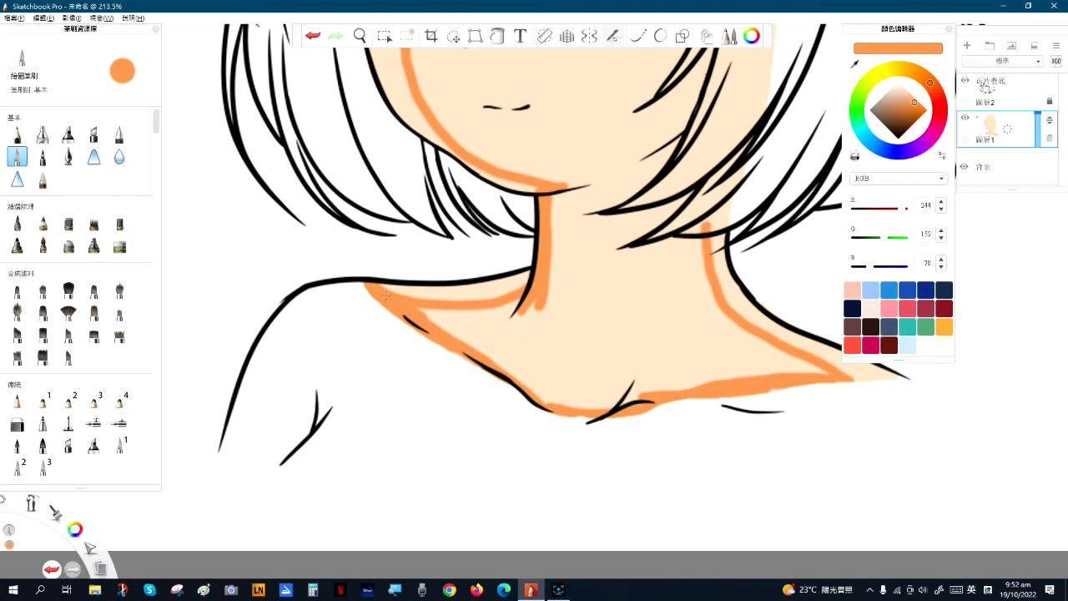
- Extend the orange shadow outline from the neck up the hair-covered side of the face and across the forehead under the fringe
{"action": "left_click_drag", "start_coordinate": [541, 362], "coordinate": [408, 537]}
{"action": "mouse_move", "coordinate": [571, 403]}
{"action": "left_mouse_down"}
{"action": "mouse_move", "coordinate": [570, 352]}
{"action": "mouse_move", "coordinate": [602, 239]}
{"action": "left_mouse_up"}
{"action": "key", "text": "space"}
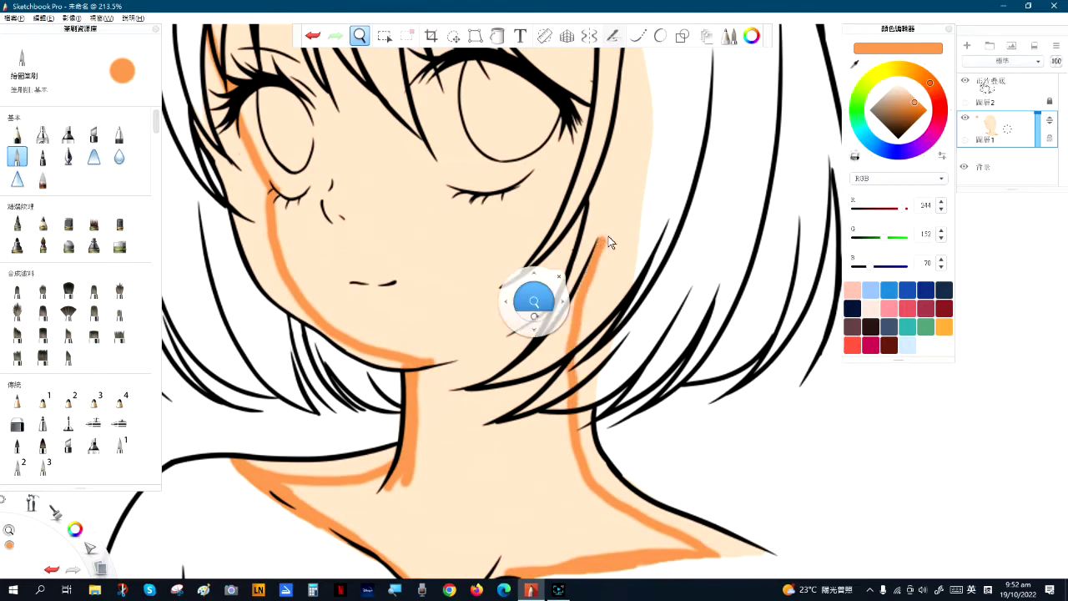
{"action": "left_click_drag", "start_coordinate": [641, 377], "coordinate": [618, 426]}
{"action": "key", "text": "space"}
{"action": "mouse_move", "coordinate": [583, 286]}
{"action": "left_mouse_down"}
{"action": "mouse_move", "coordinate": [587, 462]}
{"action": "mouse_move", "coordinate": [602, 377]}
{"action": "left_mouse_up"}
{"action": "mouse_move", "coordinate": [559, 263]}
{"action": "left_mouse_down"}
{"action": "mouse_move", "coordinate": [453, 126]}
{"action": "mouse_move", "coordinate": [415, 108]}
{"action": "mouse_move", "coordinate": [352, 92]}
{"action": "left_mouse_up"}
{"action": "key", "text": "space"}
{"action": "left_click_drag", "start_coordinate": [376, 164], "coordinate": [567, 143]}
{"action": "mouse_move", "coordinate": [547, 71]}
{"action": "left_mouse_down"}
{"action": "mouse_move", "coordinate": [497, 95]}
{"action": "mouse_move", "coordinate": [415, 157]}
{"action": "mouse_move", "coordinate": [385, 215]}
{"action": "left_mouse_up"}
{"action": "scroll", "coordinate": [385, 216], "scroll_direction": "down", "scroll_amount": 5}
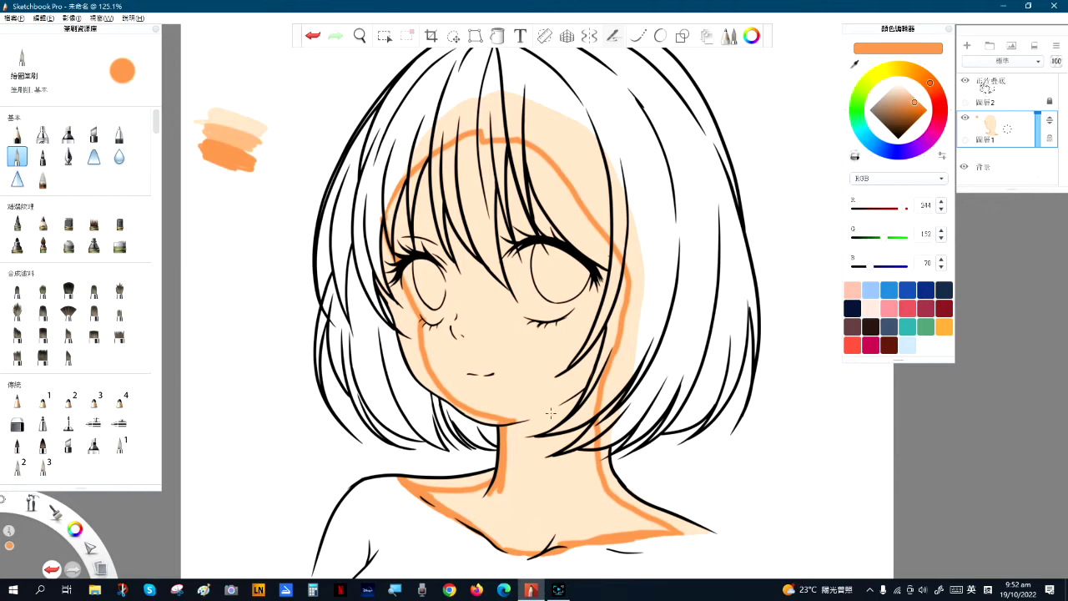
- Scribble dark orange across the face and neck, and fill in the shadow edge at the cheek, jaw and collarbone
{"action": "mouse_move", "coordinate": [504, 176]}
{"action": "left_mouse_down"}
{"action": "mouse_move", "coordinate": [466, 193]}
{"action": "mouse_move", "coordinate": [548, 263]}
{"action": "mouse_move", "coordinate": [546, 318]}
{"action": "mouse_move", "coordinate": [426, 318]}
{"action": "mouse_move", "coordinate": [550, 418]}
{"action": "mouse_move", "coordinate": [551, 494]}
{"action": "mouse_move", "coordinate": [526, 508]}
{"action": "mouse_move", "coordinate": [462, 509]}
{"action": "left_mouse_up"}
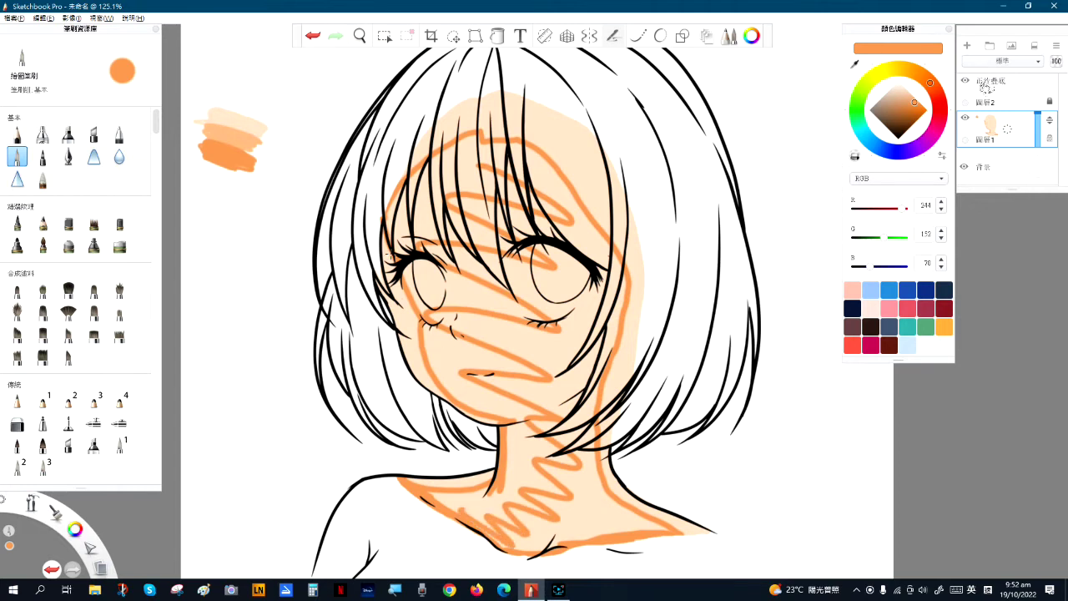
{"action": "mouse_move", "coordinate": [386, 255]}
{"action": "left_mouse_down"}
{"action": "mouse_move", "coordinate": [391, 286]}
{"action": "mouse_move", "coordinate": [373, 272]}
{"action": "mouse_move", "coordinate": [381, 295]}
{"action": "mouse_move", "coordinate": [397, 276]}
{"action": "mouse_move", "coordinate": [387, 305]}
{"action": "mouse_move", "coordinate": [403, 276]}
{"action": "mouse_move", "coordinate": [388, 317]}
{"action": "mouse_move", "coordinate": [398, 289]}
{"action": "mouse_move", "coordinate": [422, 333]}
{"action": "mouse_move", "coordinate": [418, 356]}
{"action": "mouse_move", "coordinate": [388, 301]}
{"action": "mouse_move", "coordinate": [404, 332]}
{"action": "left_mouse_up"}
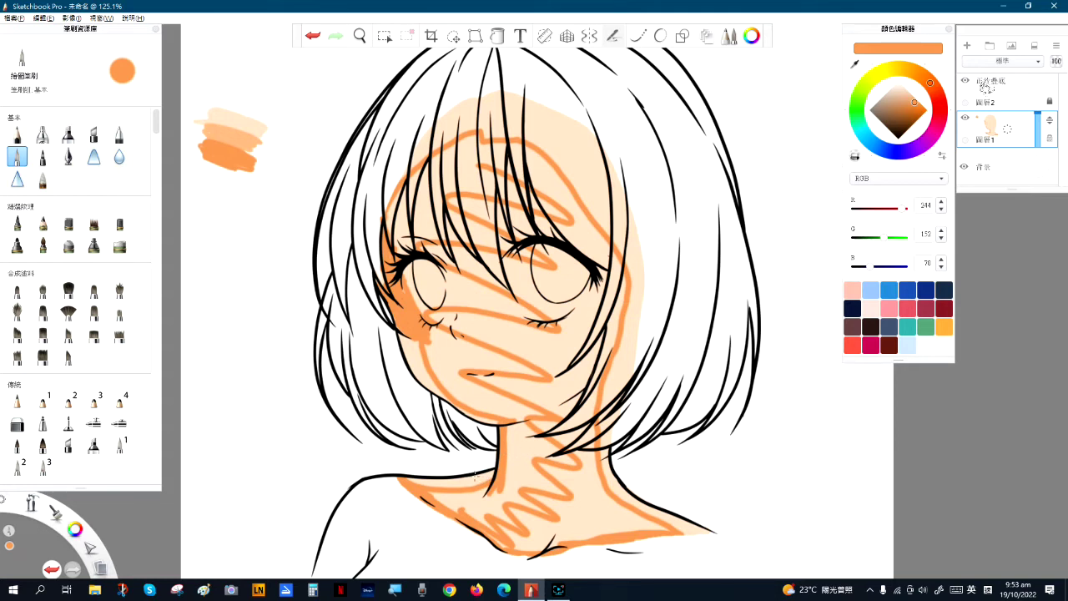
{"action": "mouse_move", "coordinate": [477, 492]}
{"action": "left_mouse_down"}
{"action": "mouse_move", "coordinate": [495, 510]}
{"action": "mouse_move", "coordinate": [471, 500]}
{"action": "mouse_move", "coordinate": [502, 487]}
{"action": "mouse_move", "coordinate": [428, 494]}
{"action": "mouse_move", "coordinate": [469, 493]}
{"action": "mouse_move", "coordinate": [464, 517]}
{"action": "mouse_move", "coordinate": [453, 504]}
{"action": "mouse_move", "coordinate": [479, 516]}
{"action": "mouse_move", "coordinate": [435, 498]}
{"action": "mouse_move", "coordinate": [481, 511]}
{"action": "mouse_move", "coordinate": [509, 538]}
{"action": "mouse_move", "coordinate": [497, 538]}
{"action": "mouse_move", "coordinate": [482, 507]}
{"action": "mouse_move", "coordinate": [516, 528]}
{"action": "mouse_move", "coordinate": [486, 508]}
{"action": "mouse_move", "coordinate": [507, 493]}
{"action": "mouse_move", "coordinate": [544, 511]}
{"action": "left_mouse_up"}
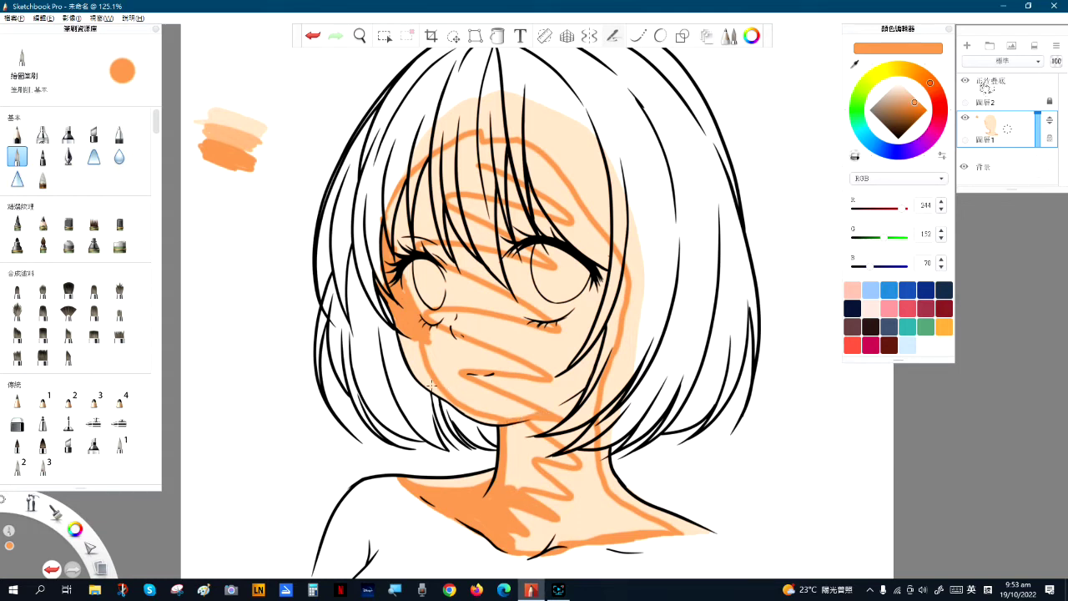
{"action": "mouse_move", "coordinate": [426, 330]}
{"action": "left_mouse_down"}
{"action": "mouse_move", "coordinate": [424, 360]}
{"action": "mouse_move", "coordinate": [445, 385]}
{"action": "mouse_move", "coordinate": [511, 419]}
{"action": "mouse_move", "coordinate": [442, 386]}
{"action": "left_mouse_up"}
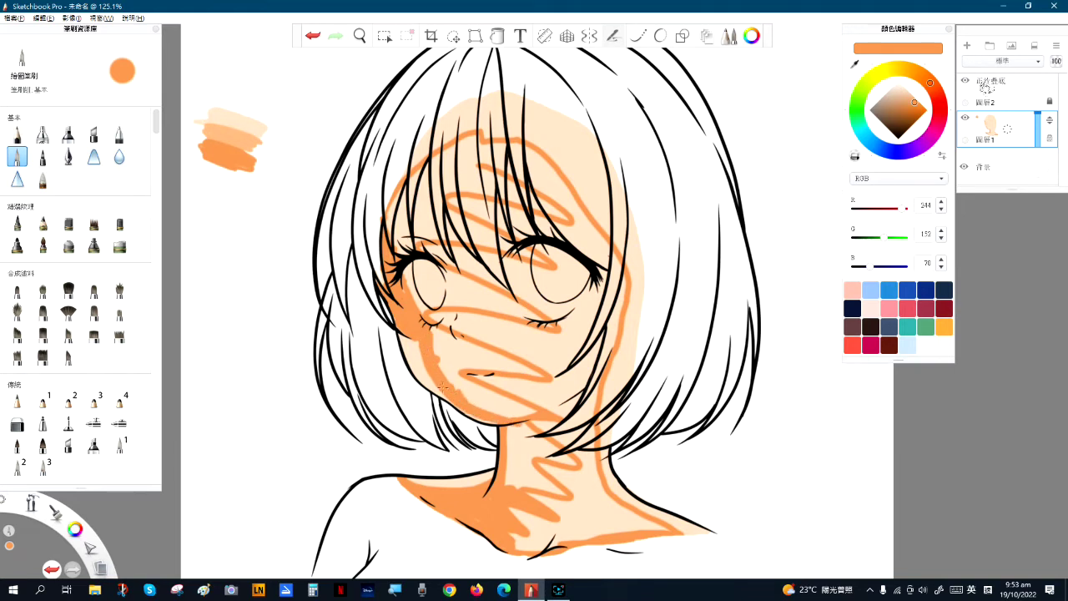
{"action": "mouse_move", "coordinate": [498, 422]}
{"action": "left_mouse_down"}
{"action": "mouse_move", "coordinate": [432, 347]}
{"action": "mouse_move", "coordinate": [440, 368]}
{"action": "mouse_move", "coordinate": [414, 316]}
{"action": "left_mouse_up"}
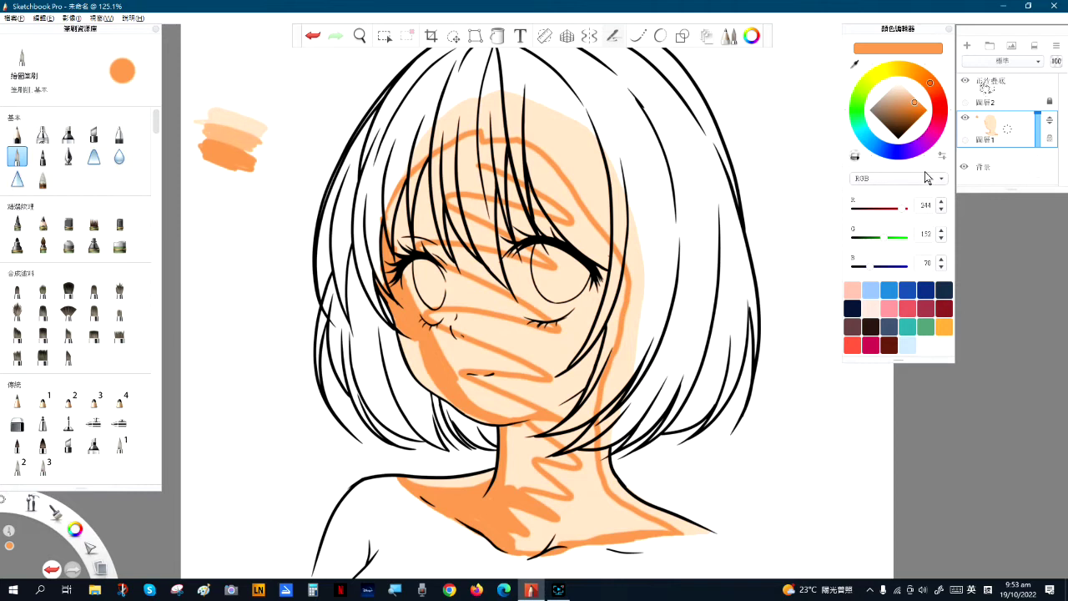
- Hide the line art, flood-fill the enclosed face and neck areas with solid dark orange, and show the line art again
{"action": "left_click", "coordinate": [966, 82]}
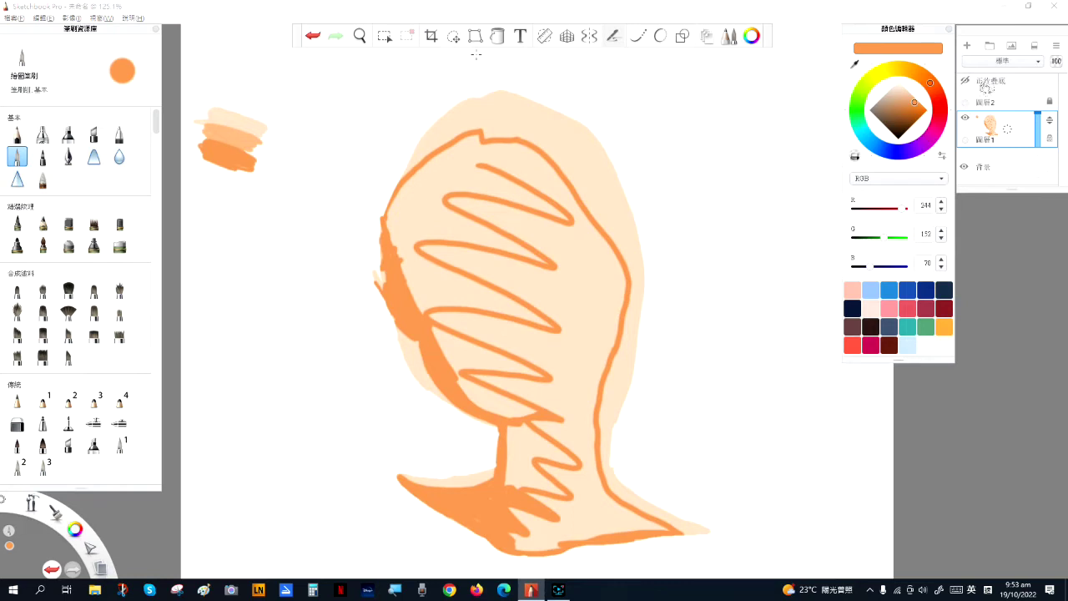
{"action": "left_click", "coordinate": [498, 36]}
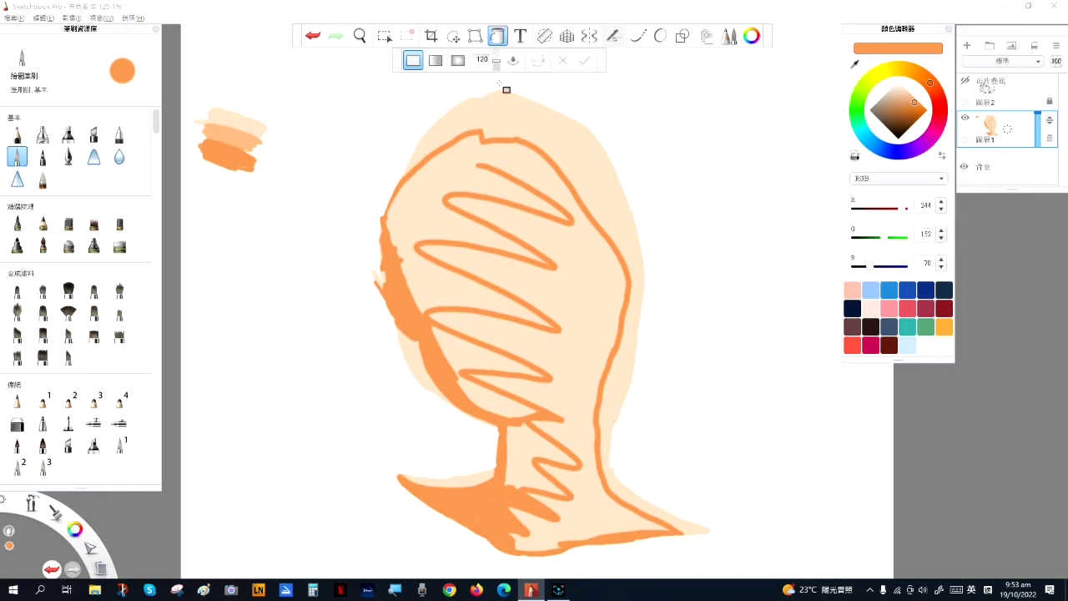
{"action": "left_click", "coordinate": [442, 189]}
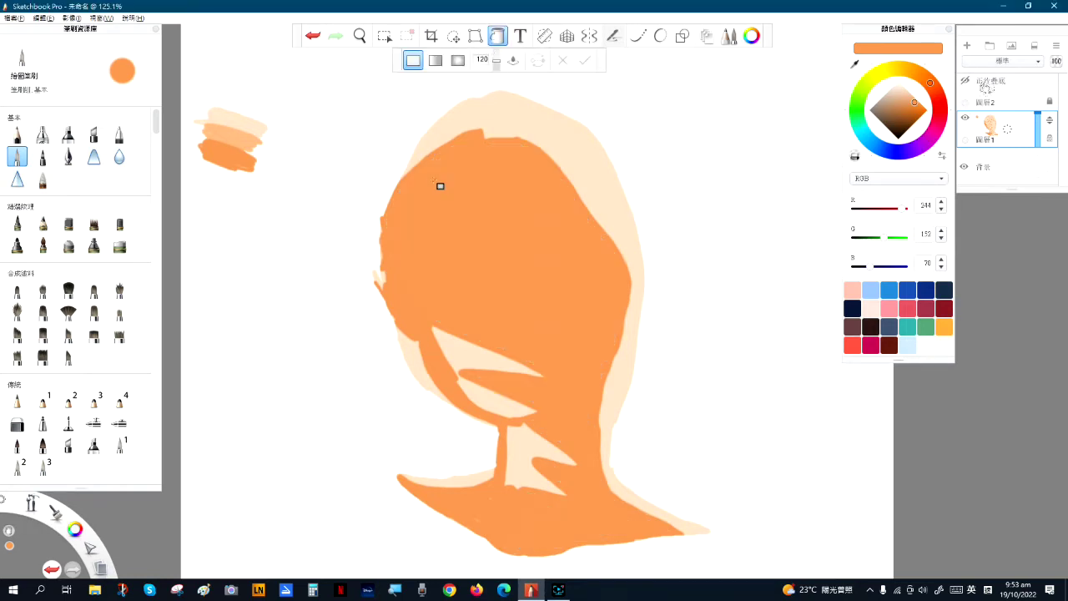
{"action": "left_click", "coordinate": [470, 359]}
{"action": "left_click", "coordinate": [546, 448]}
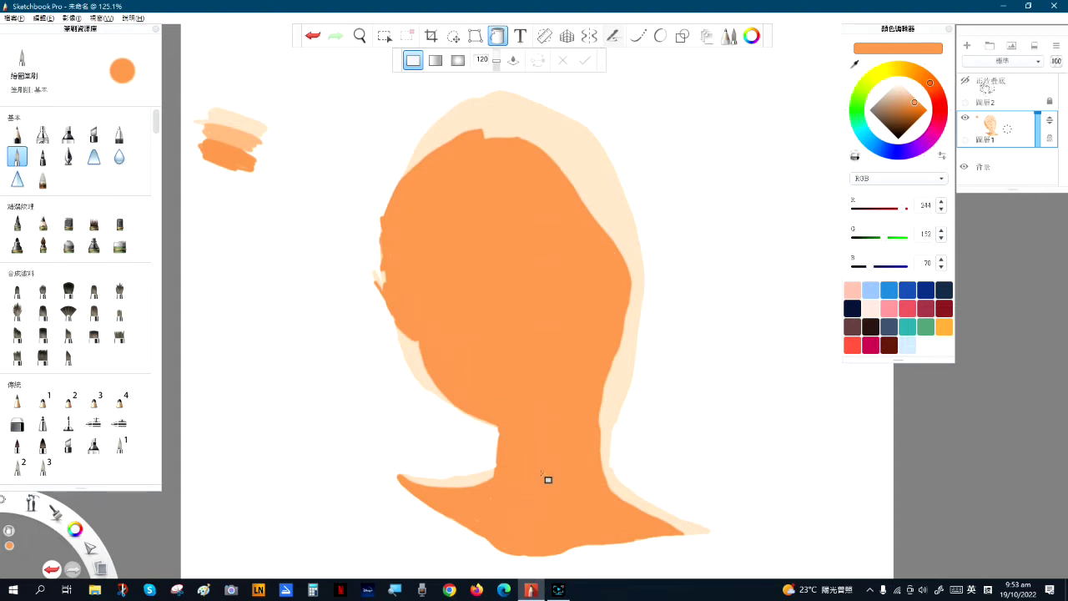
{"action": "left_click", "coordinate": [513, 190]}
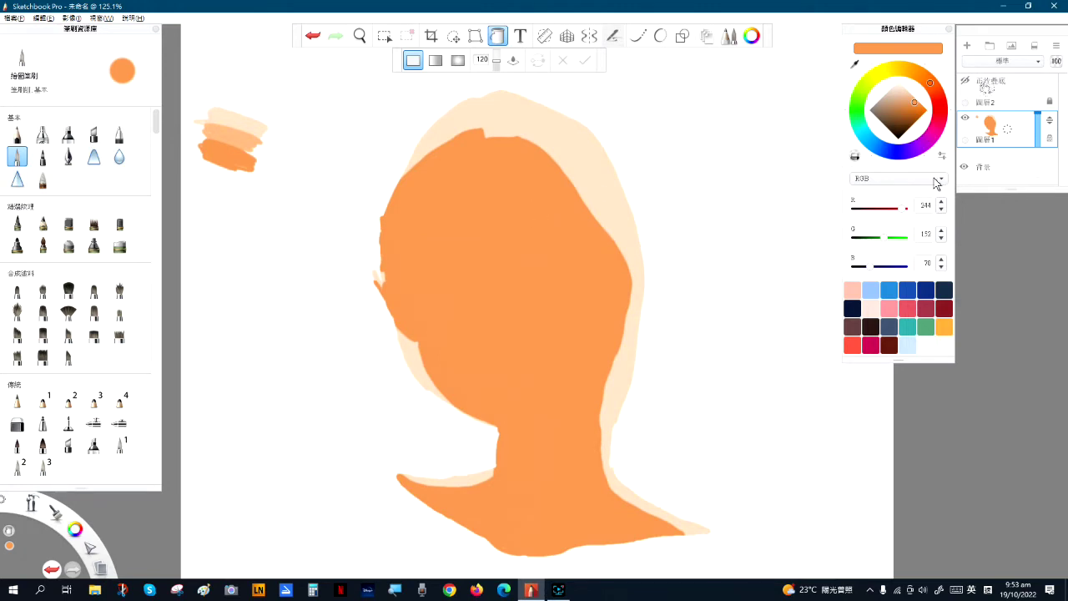
{"action": "left_click", "coordinate": [964, 80]}
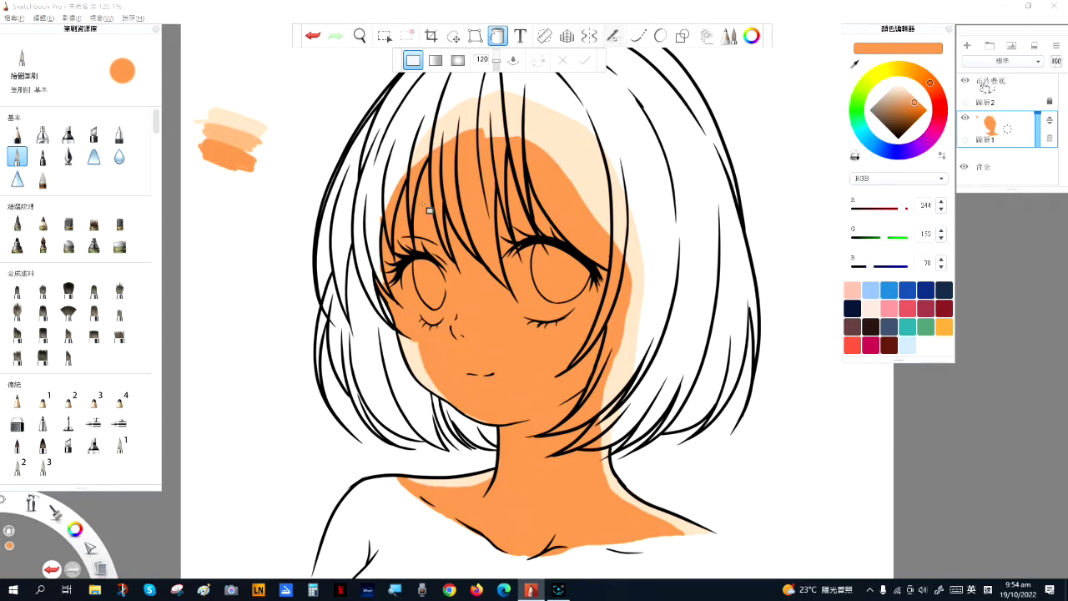
- Sample the middle orange swatch and brush a mid-tone band along the cheek, jawline, shoulder line and far side of the neck
{"action": "key", "text": "alt"}
{"action": "left_click", "coordinate": [236, 136], "text": "alt"}
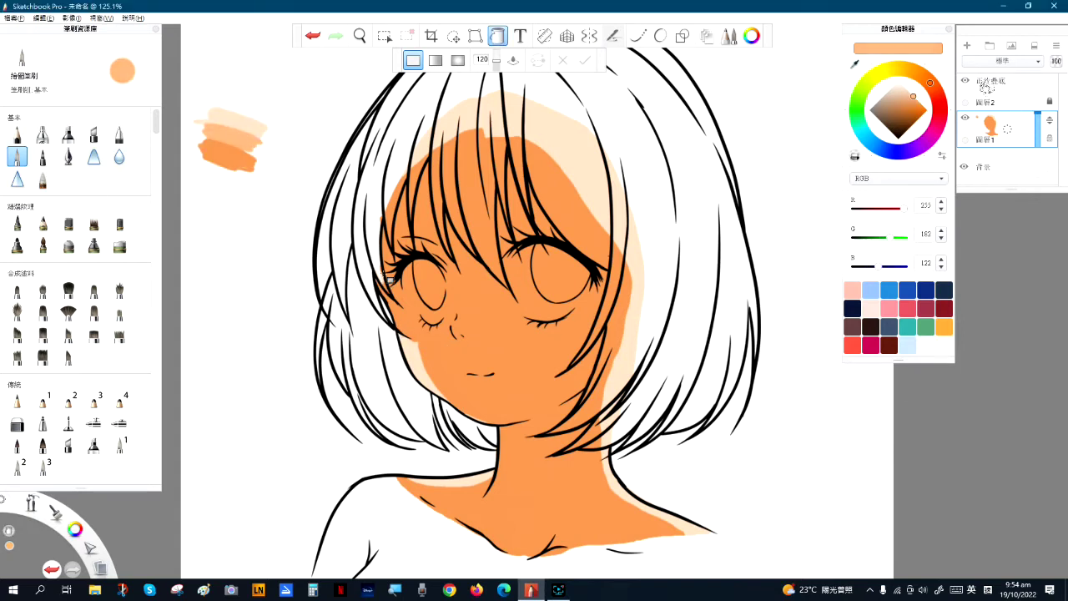
{"action": "left_click", "coordinate": [494, 33]}
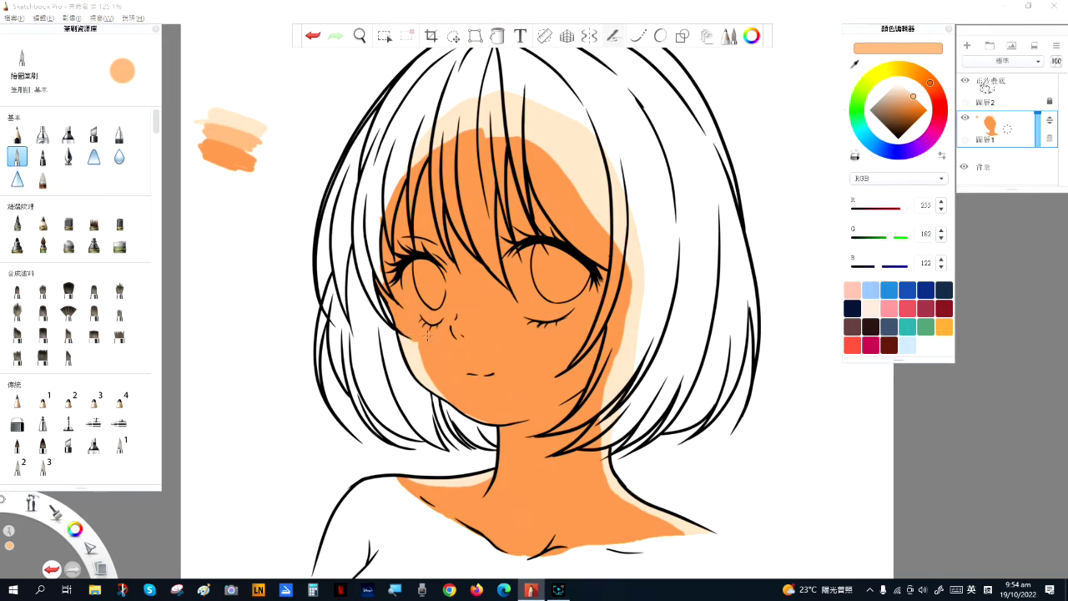
{"action": "mouse_move", "coordinate": [391, 295]}
{"action": "left_mouse_down"}
{"action": "mouse_move", "coordinate": [435, 384]}
{"action": "mouse_move", "coordinate": [443, 389]}
{"action": "mouse_move", "coordinate": [430, 363]}
{"action": "mouse_move", "coordinate": [483, 421]}
{"action": "left_mouse_up"}
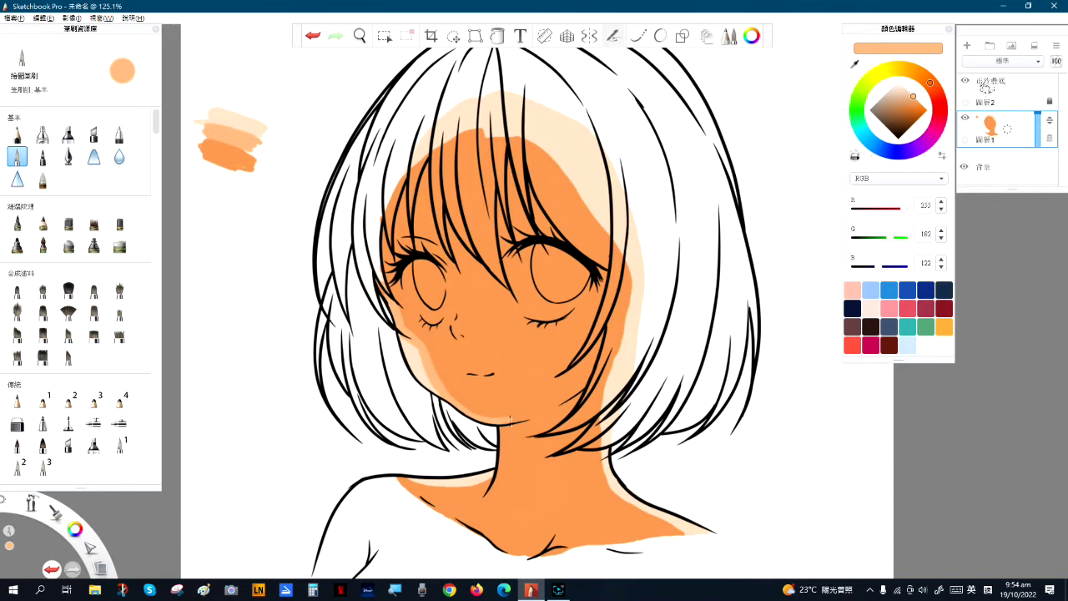
{"action": "mouse_move", "coordinate": [399, 477]}
{"action": "left_mouse_down"}
{"action": "mouse_move", "coordinate": [429, 487]}
{"action": "mouse_move", "coordinate": [489, 480]}
{"action": "left_mouse_up"}
{"action": "mouse_move", "coordinate": [599, 437]}
{"action": "left_mouse_down"}
{"action": "mouse_move", "coordinate": [616, 497]}
{"action": "mouse_move", "coordinate": [673, 528]}
{"action": "left_mouse_up"}
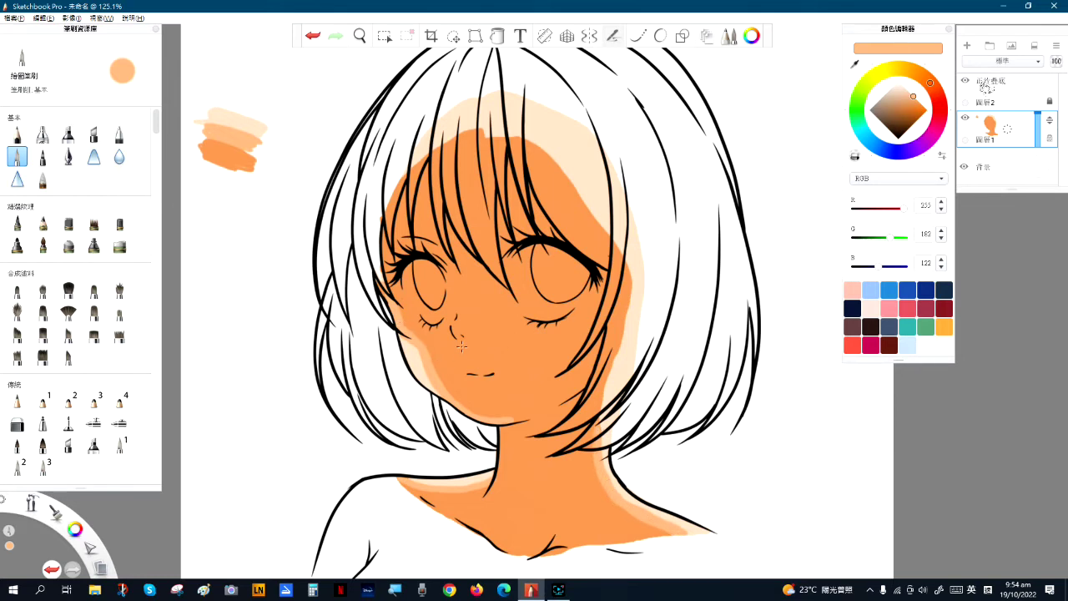
- Paint mid-tone patches beside the nose and around the mouth
{"action": "left_click_drag", "start_coordinate": [458, 324], "coordinate": [456, 325]}
{"action": "mouse_move", "coordinate": [478, 387]}
{"action": "left_mouse_down"}
{"action": "mouse_move", "coordinate": [488, 378]}
{"action": "mouse_move", "coordinate": [472, 376]}
{"action": "mouse_move", "coordinate": [492, 375]}
{"action": "mouse_move", "coordinate": [479, 380]}
{"action": "left_mouse_up"}
{"action": "mouse_move", "coordinate": [480, 380]}
{"action": "left_mouse_down"}
{"action": "mouse_move", "coordinate": [496, 370]}
{"action": "mouse_move", "coordinate": [472, 374]}
{"action": "left_mouse_up"}
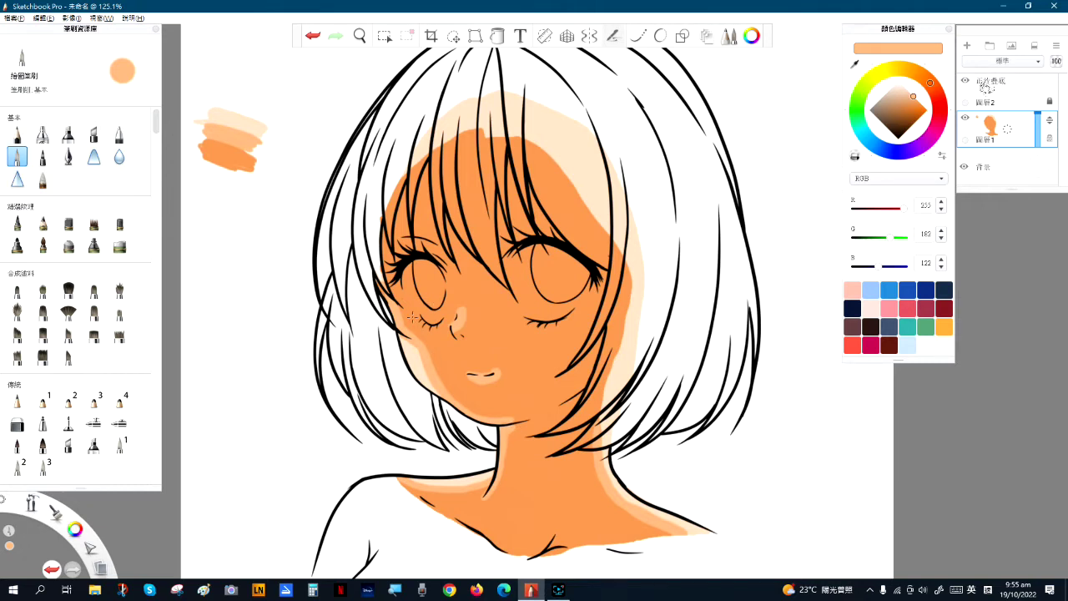
{"action": "key", "text": "i"}
{"action": "left_click", "coordinate": [526, 401]}
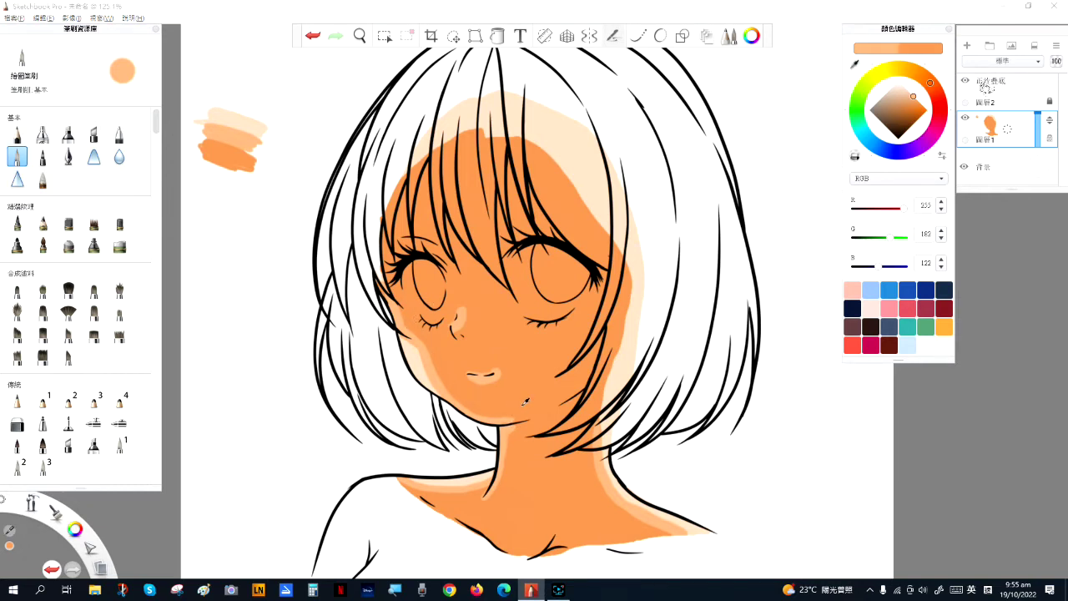
{"action": "left_click", "coordinate": [525, 401], "text": "alt"}
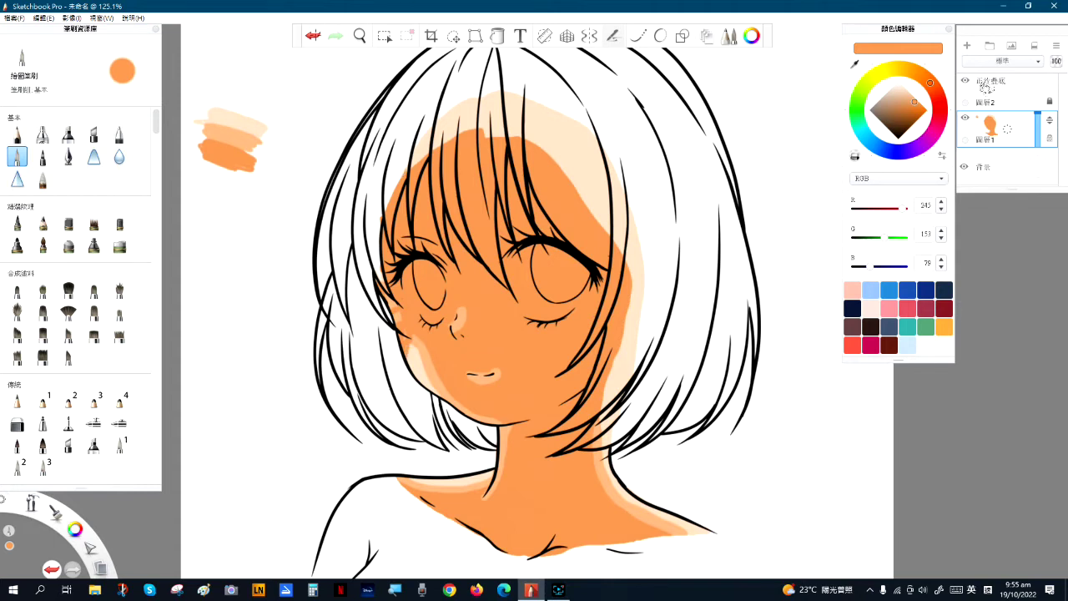
{"action": "left_click", "coordinate": [312, 36]}
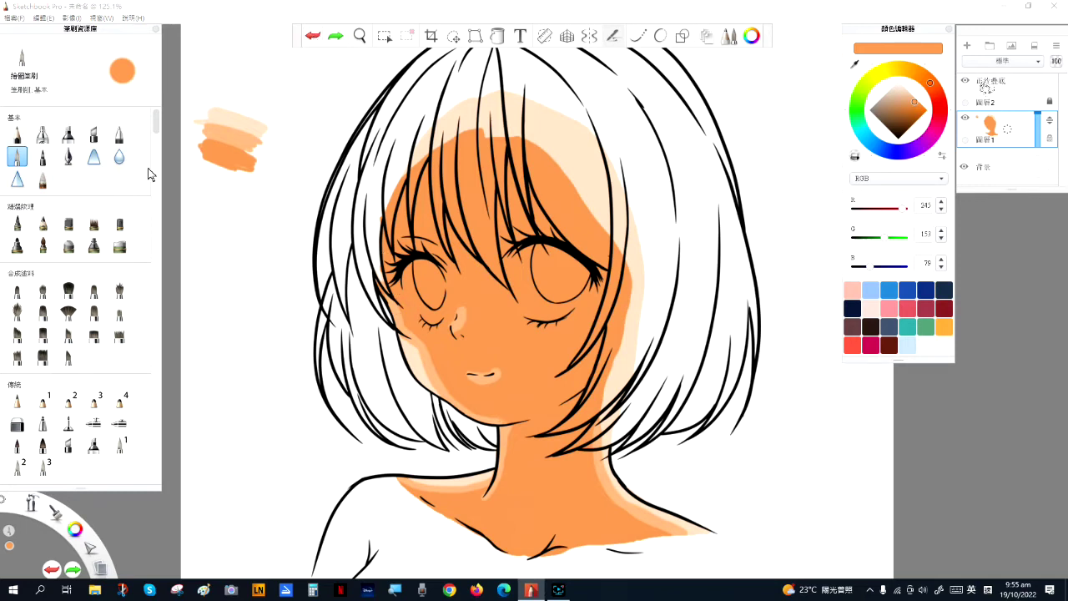
- Resample the middle orange swatch and refine the mid-tone band along the cheek and the neck edge below the chin
{"action": "key", "text": "alt"}
{"action": "left_click", "coordinate": [234, 131], "text": "alt"}
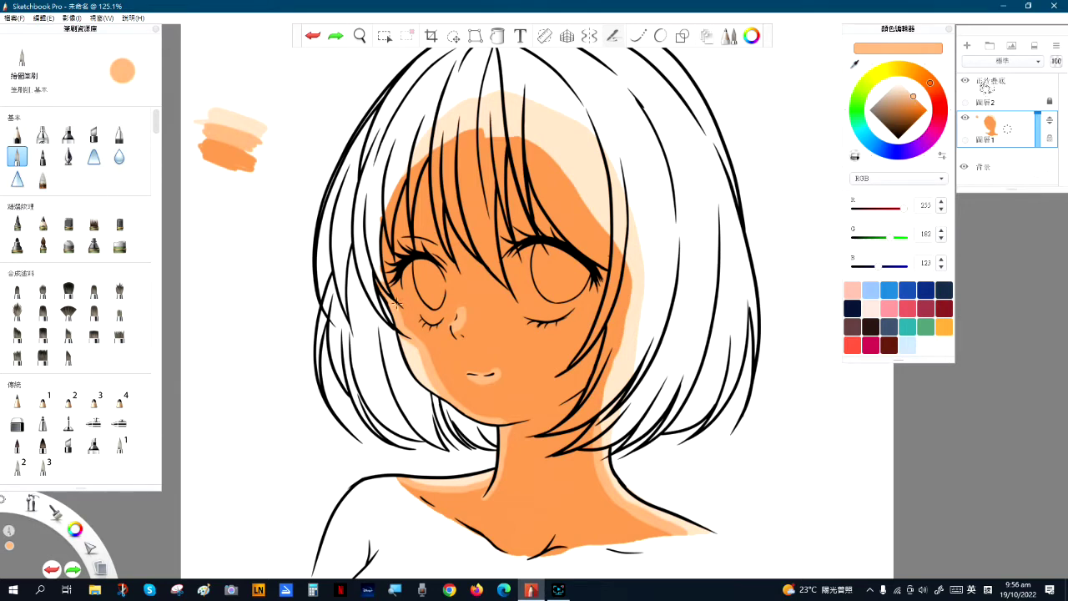
{"action": "left_click_drag", "start_coordinate": [409, 328], "coordinate": [445, 383]}
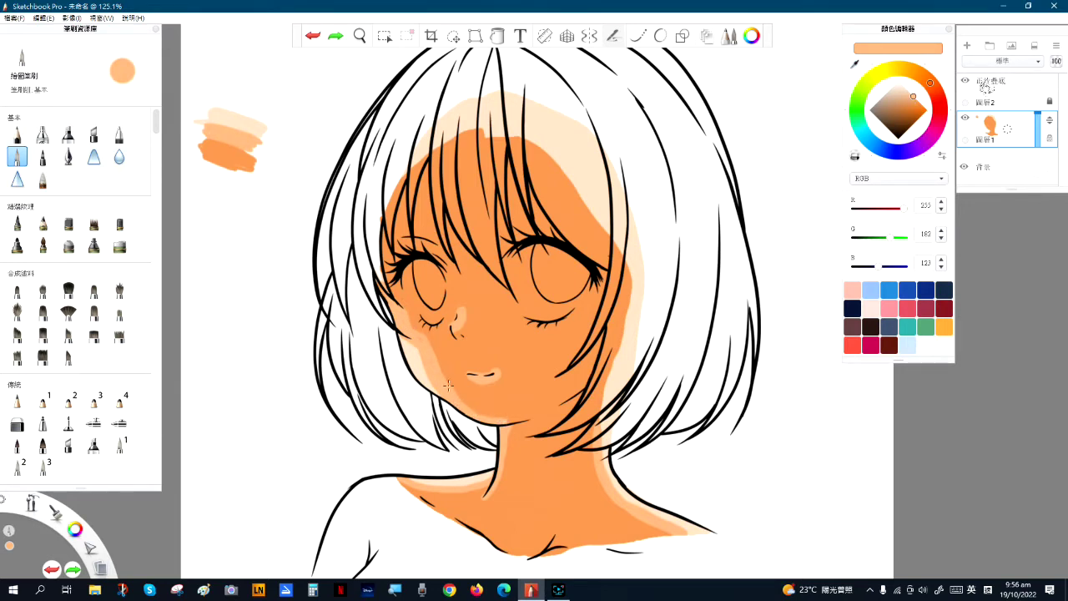
{"action": "left_click_drag", "start_coordinate": [391, 296], "coordinate": [403, 316]}
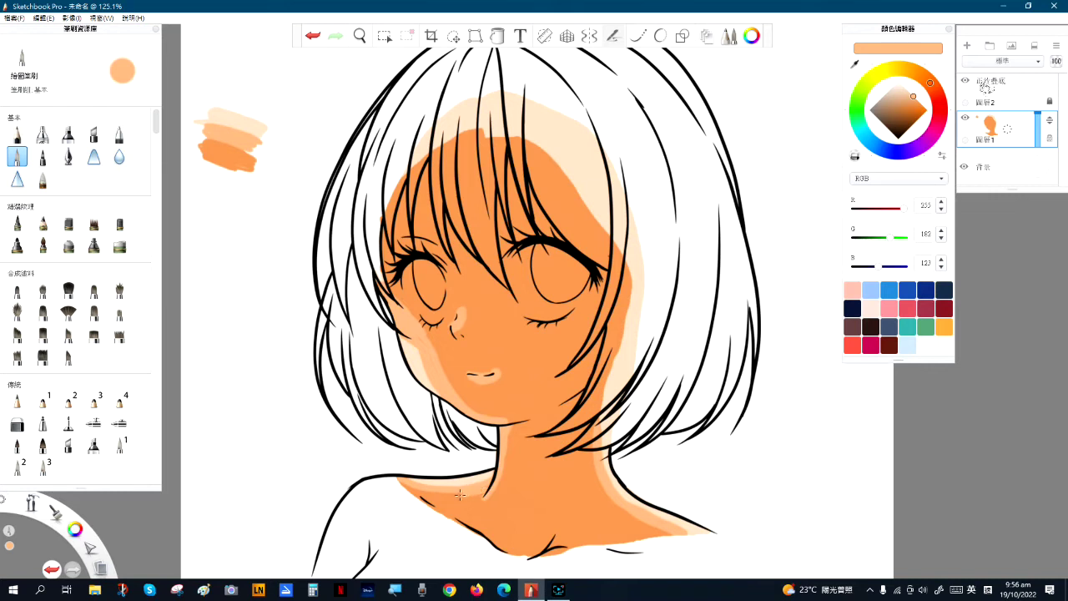
{"action": "left_click_drag", "start_coordinate": [516, 430], "coordinate": [502, 474]}
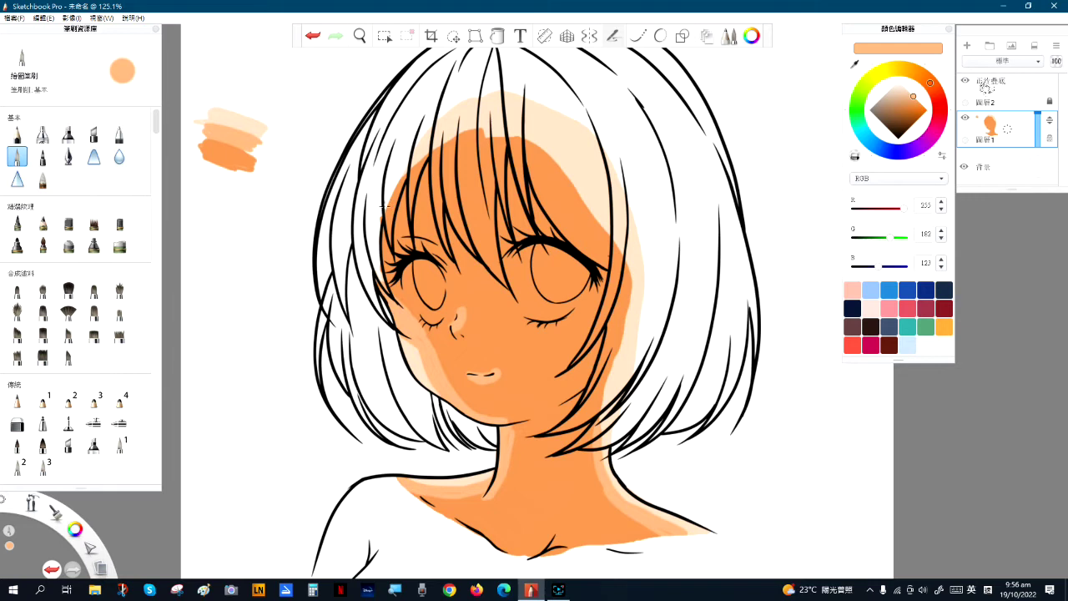
- Choose the basic Blend brush (混合) and open its brush properties beside the brush library
{"action": "left_click", "coordinate": [42, 178]}
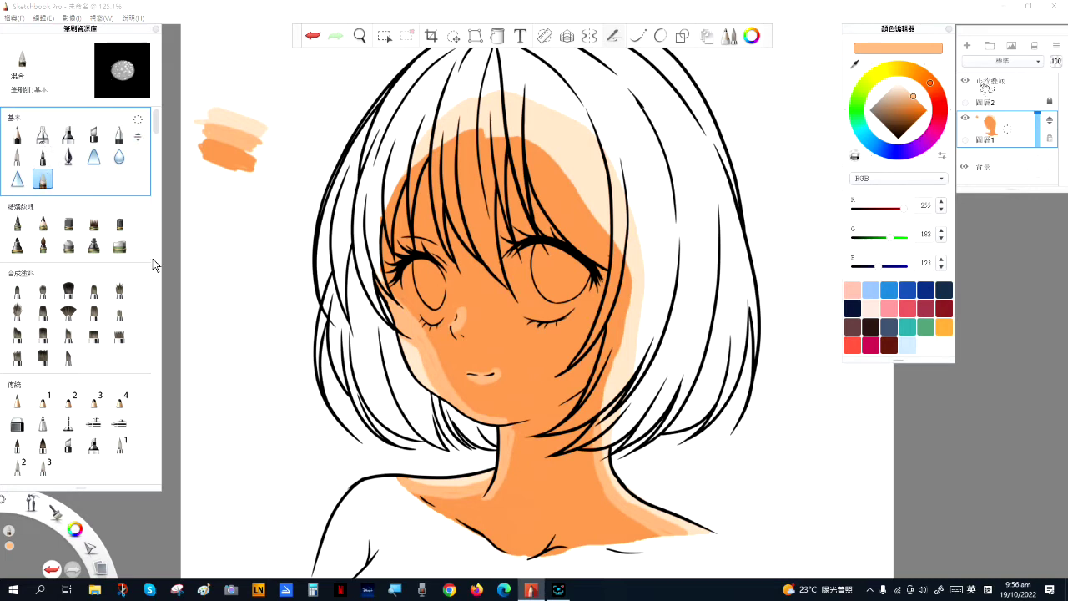
{"action": "left_click_drag", "start_coordinate": [55, 33], "coordinate": [81, 34]}
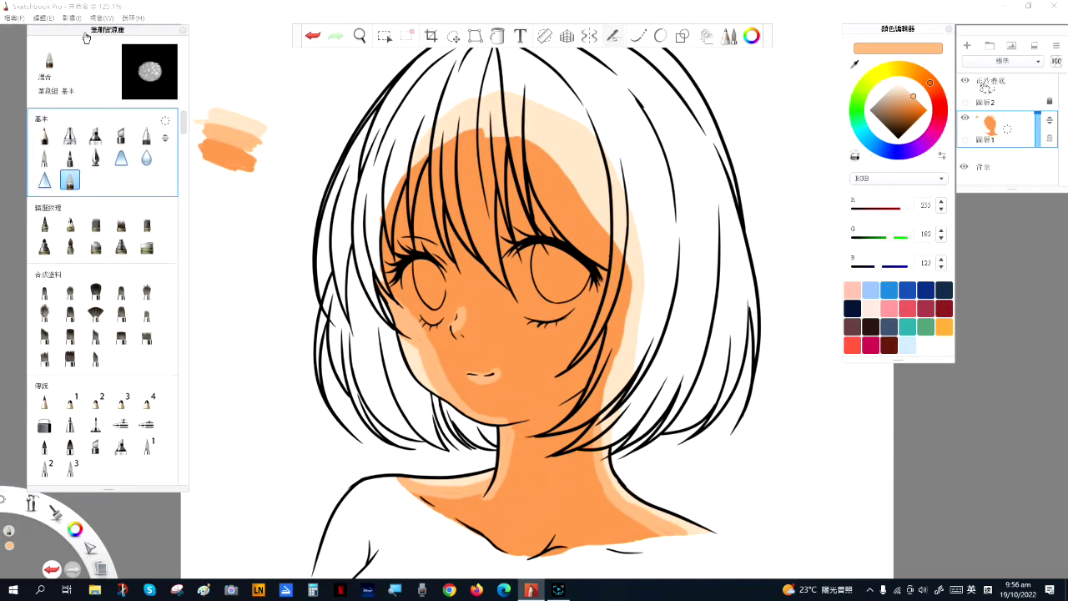
{"action": "left_click", "coordinate": [103, 17]}
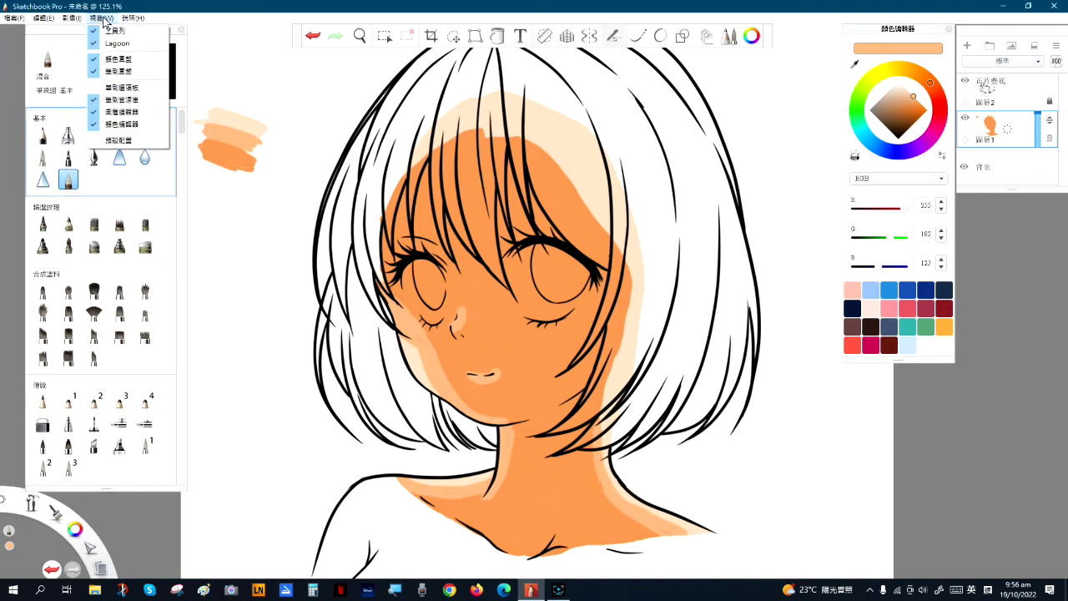
{"action": "left_click", "coordinate": [119, 87]}
{"action": "left_click_drag", "start_coordinate": [72, 32], "coordinate": [87, 32]}
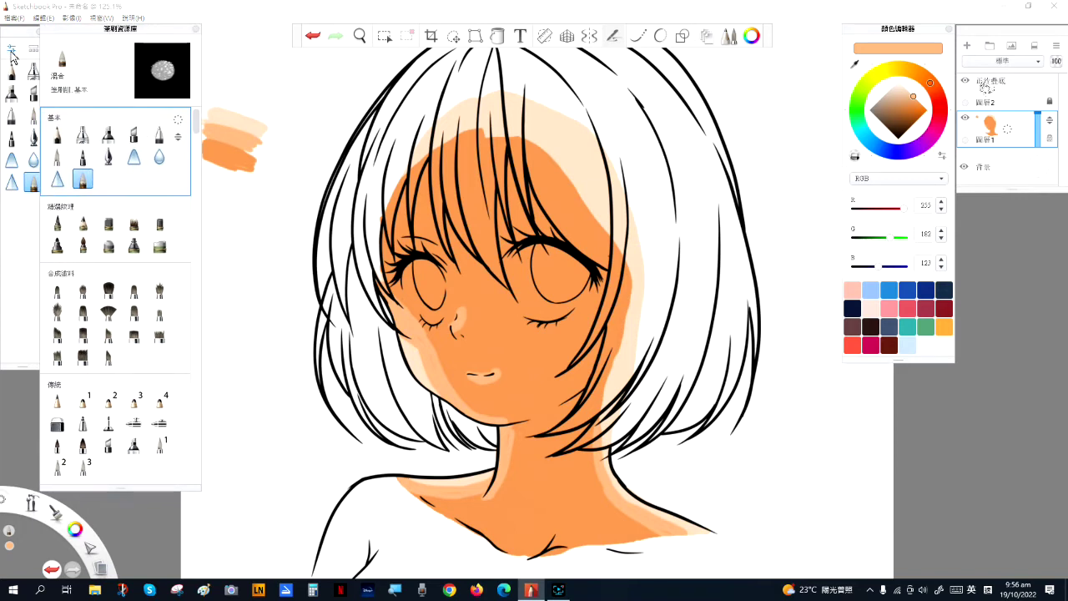
{"action": "left_click", "coordinate": [12, 53]}
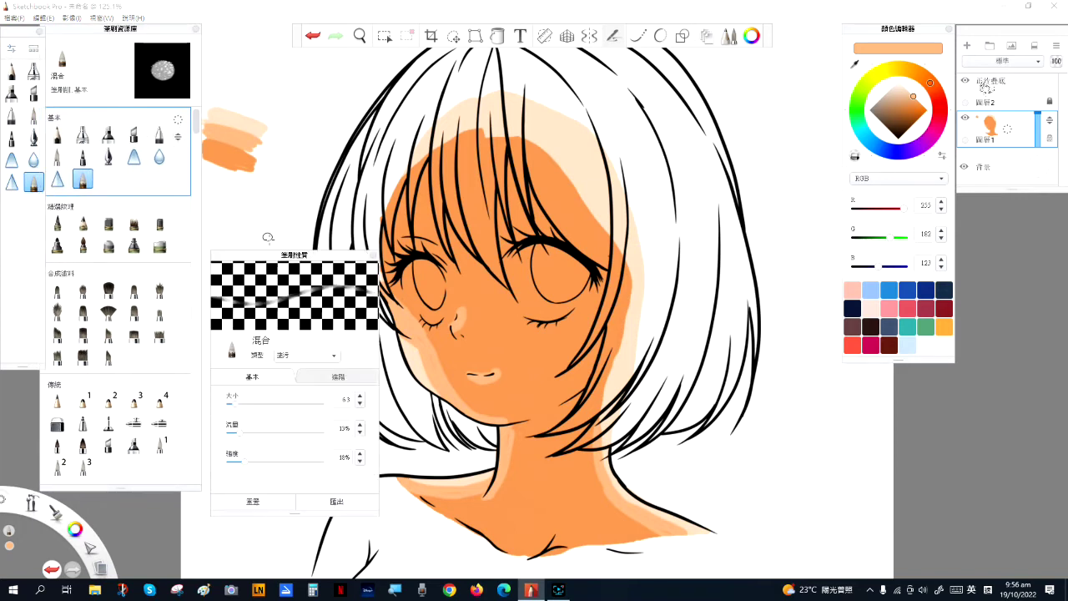
{"action": "mouse_move", "coordinate": [280, 263]}
{"action": "left_mouse_down"}
{"action": "mouse_move", "coordinate": [249, 200]}
{"action": "mouse_move", "coordinate": [238, 200]}
{"action": "left_mouse_up"}
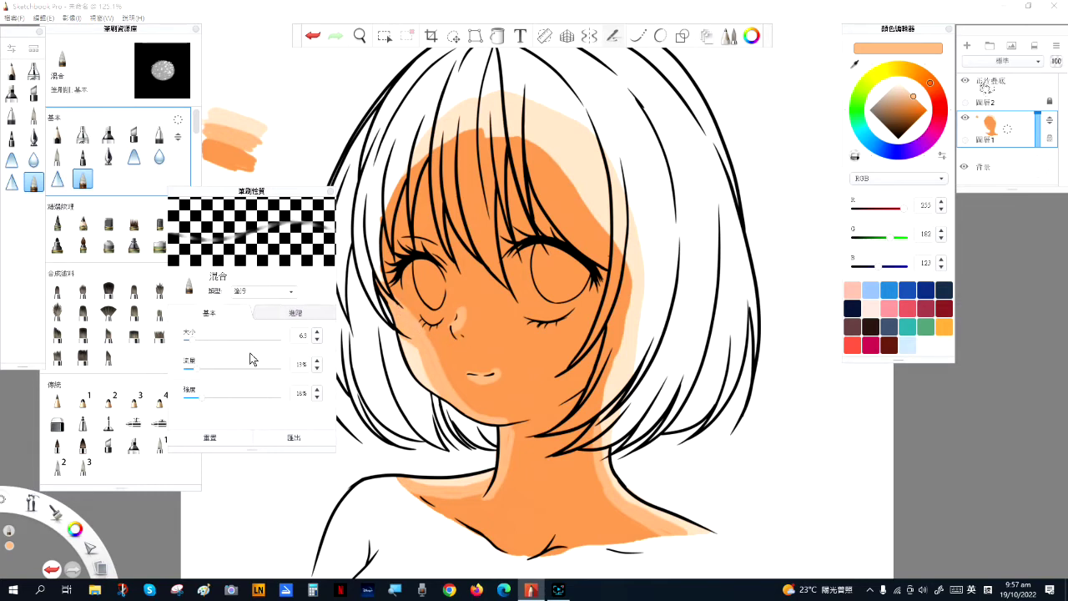
- Blend the skin tone edges on the cheek, jaw, mouth, neck and shoulders, varying the brush size up to 17.5 and ending at 15.1
{"action": "left_click", "coordinate": [421, 322]}
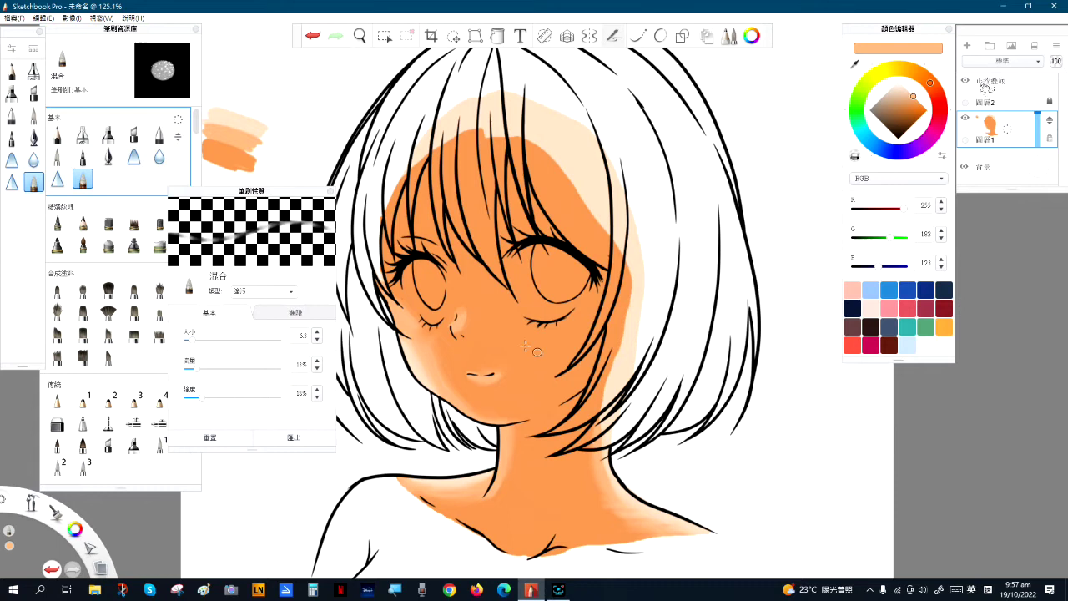
{"action": "left_click", "coordinate": [198, 341]}
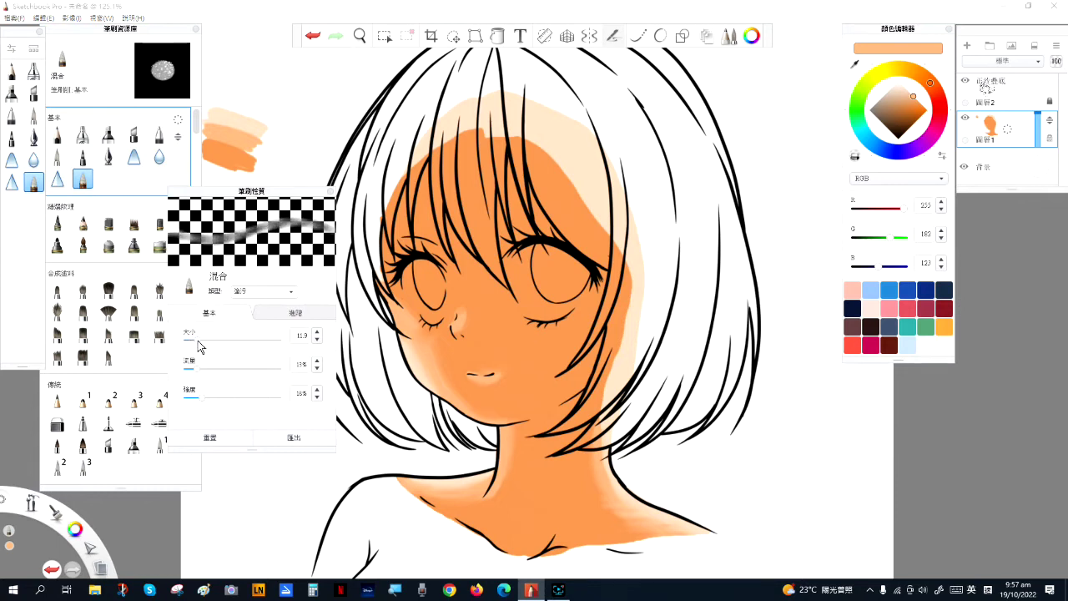
{"action": "mouse_move", "coordinate": [649, 523]}
{"action": "left_mouse_down"}
{"action": "mouse_move", "coordinate": [625, 535]}
{"action": "mouse_move", "coordinate": [639, 520]}
{"action": "mouse_move", "coordinate": [603, 521]}
{"action": "mouse_move", "coordinate": [588, 442]}
{"action": "left_mouse_up"}
{"action": "mouse_move", "coordinate": [405, 479]}
{"action": "left_mouse_down"}
{"action": "mouse_move", "coordinate": [448, 504]}
{"action": "mouse_move", "coordinate": [461, 476]}
{"action": "mouse_move", "coordinate": [482, 481]}
{"action": "mouse_move", "coordinate": [461, 516]}
{"action": "mouse_move", "coordinate": [494, 527]}
{"action": "mouse_move", "coordinate": [445, 499]}
{"action": "mouse_move", "coordinate": [499, 516]}
{"action": "mouse_move", "coordinate": [461, 496]}
{"action": "mouse_move", "coordinate": [519, 474]}
{"action": "mouse_move", "coordinate": [502, 465]}
{"action": "mouse_move", "coordinate": [513, 430]}
{"action": "mouse_move", "coordinate": [504, 440]}
{"action": "mouse_move", "coordinate": [527, 452]}
{"action": "mouse_move", "coordinate": [507, 450]}
{"action": "mouse_move", "coordinate": [520, 445]}
{"action": "mouse_move", "coordinate": [491, 495]}
{"action": "mouse_move", "coordinate": [513, 479]}
{"action": "mouse_move", "coordinate": [488, 516]}
{"action": "mouse_move", "coordinate": [480, 499]}
{"action": "mouse_move", "coordinate": [501, 536]}
{"action": "mouse_move", "coordinate": [548, 509]}
{"action": "mouse_move", "coordinate": [647, 526]}
{"action": "mouse_move", "coordinate": [584, 487]}
{"action": "mouse_move", "coordinate": [585, 432]}
{"action": "mouse_move", "coordinate": [592, 521]}
{"action": "mouse_move", "coordinate": [601, 431]}
{"action": "mouse_move", "coordinate": [609, 503]}
{"action": "mouse_move", "coordinate": [598, 522]}
{"action": "mouse_move", "coordinate": [604, 491]}
{"action": "left_mouse_up"}
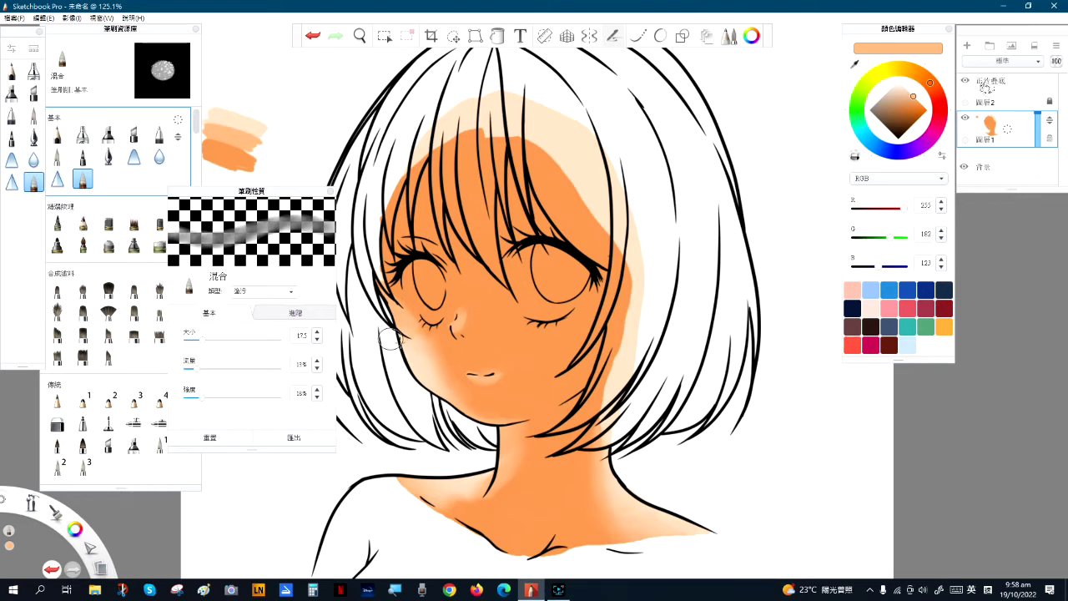
{"action": "left_click_drag", "start_coordinate": [200, 346], "coordinate": [192, 340]}
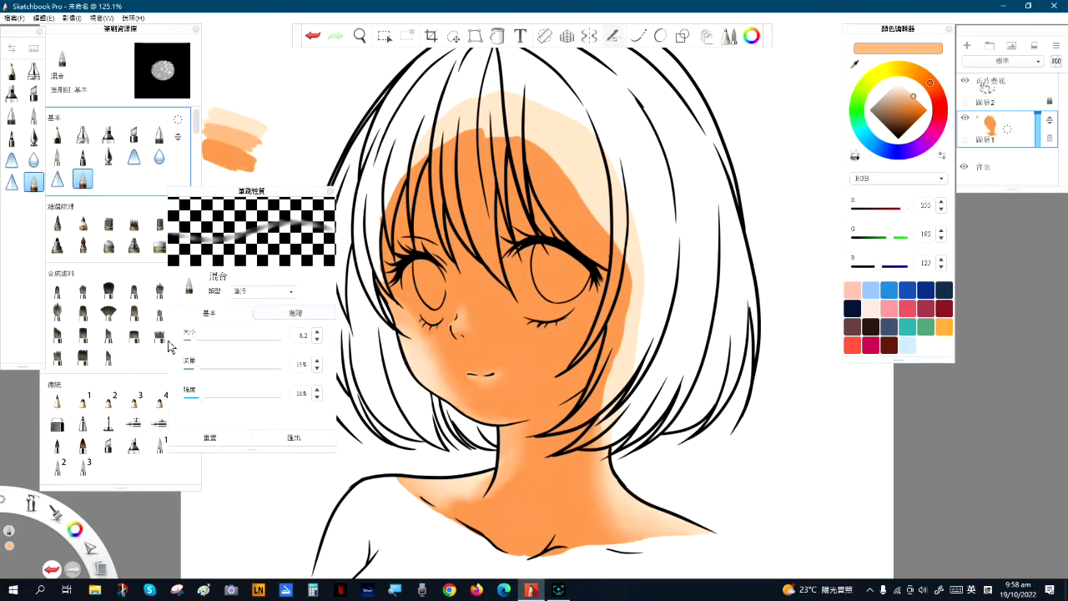
{"action": "left_click_drag", "start_coordinate": [194, 342], "coordinate": [201, 345]}
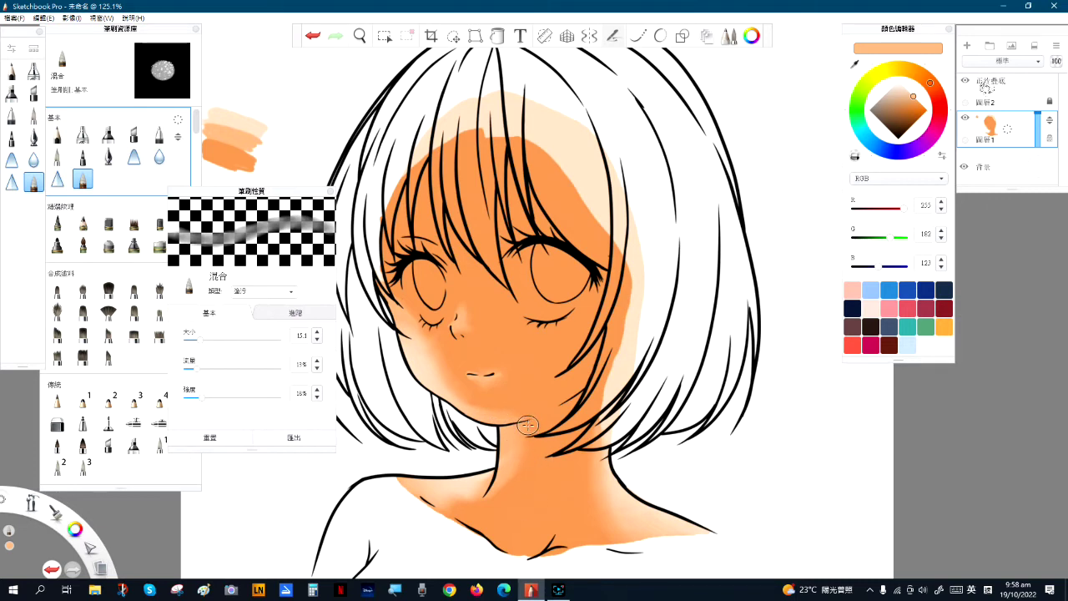
- Save the drawing to the Desktop as the Photoshop PSD file Lesson02_C
{"action": "left_click", "coordinate": [13, 18]}
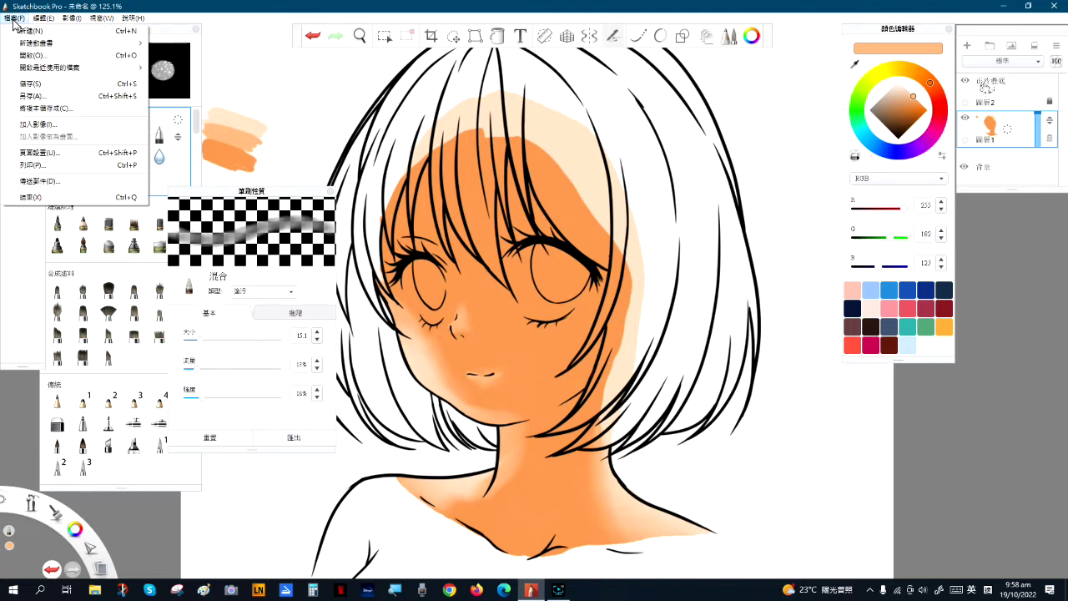
{"action": "left_click", "coordinate": [30, 84]}
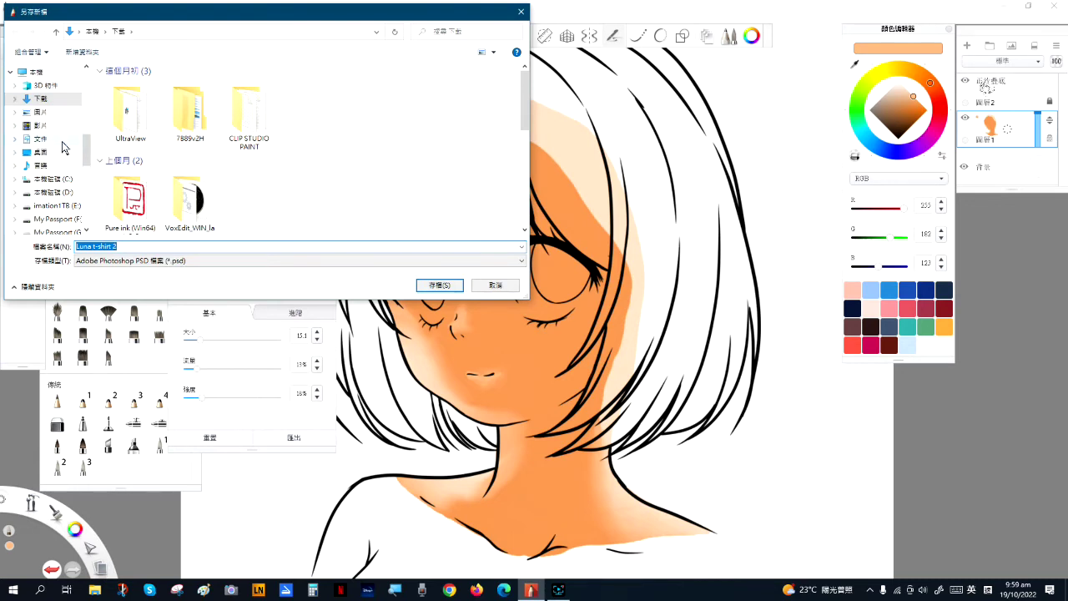
{"action": "left_click", "coordinate": [62, 141]}
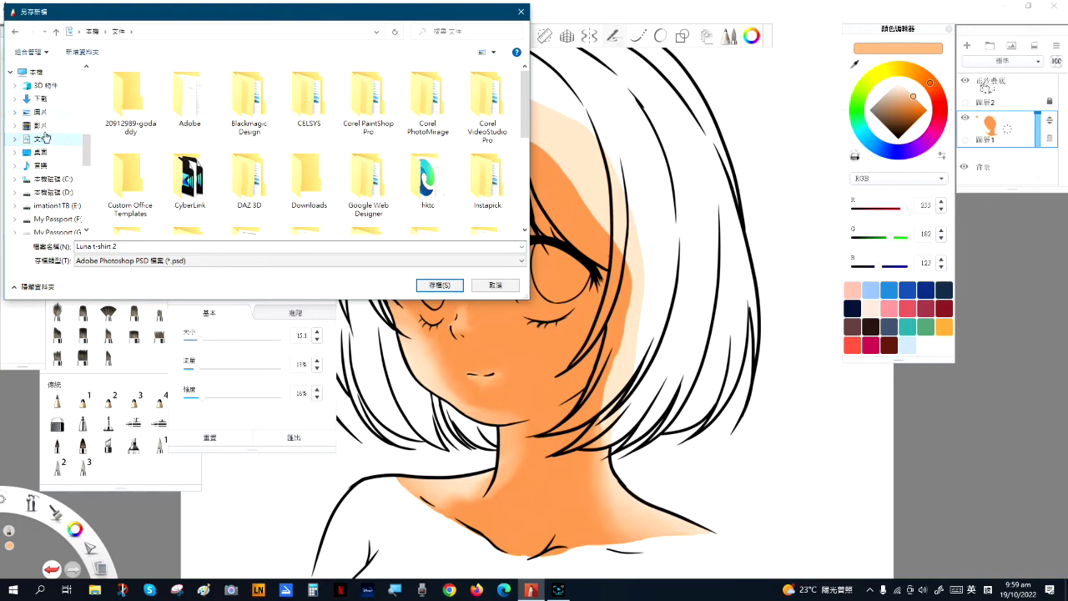
{"action": "left_click", "coordinate": [47, 152]}
{"action": "left_click", "coordinate": [112, 246]}
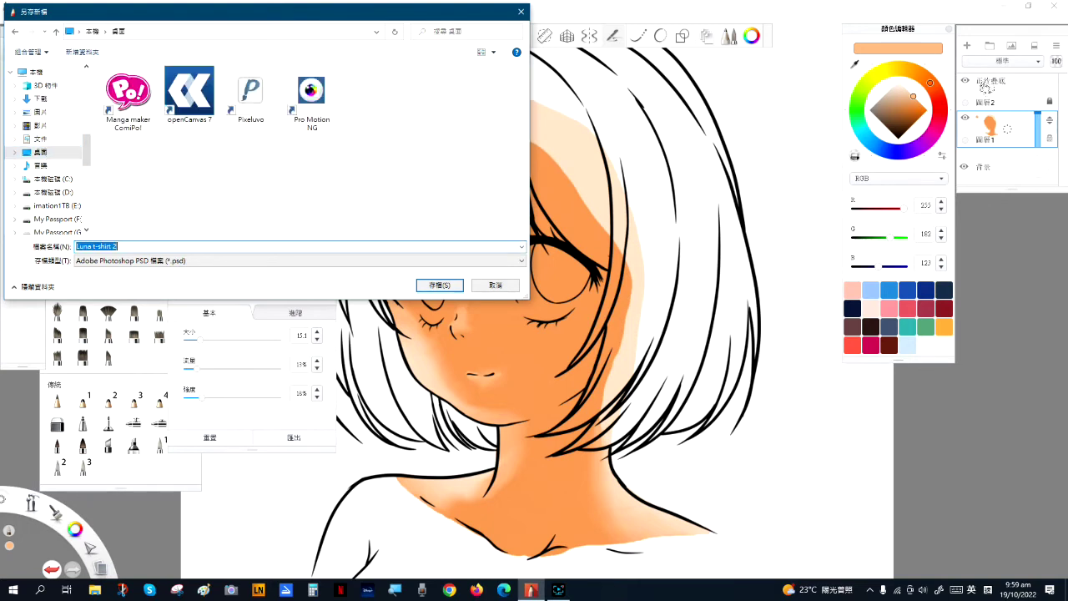
{"action": "type", "text": "Lesson02_C"}
{"action": "left_click", "coordinate": [223, 266]}
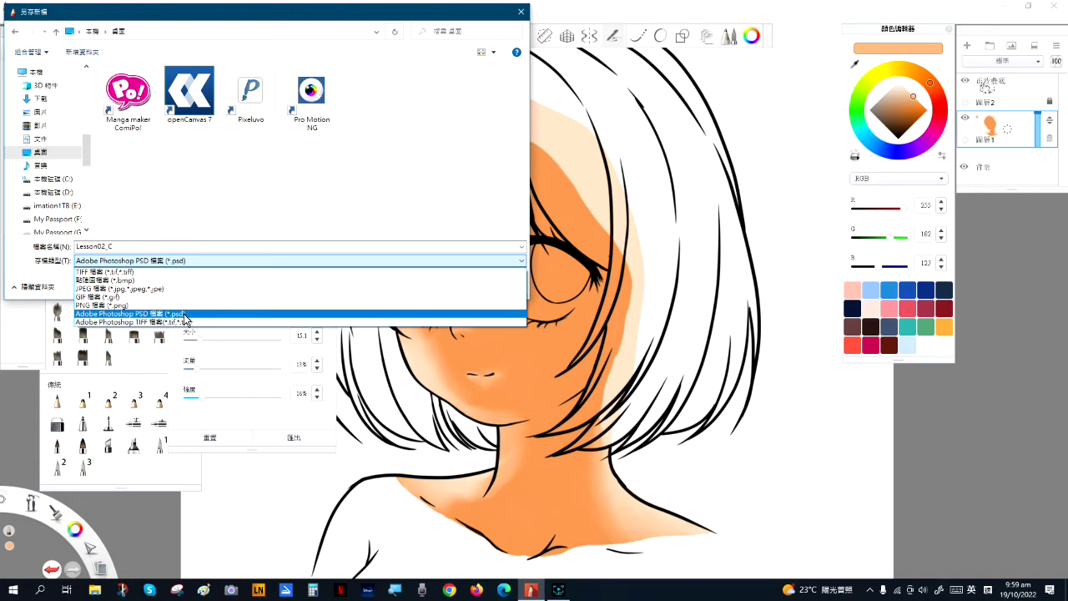
{"action": "left_click", "coordinate": [251, 208]}
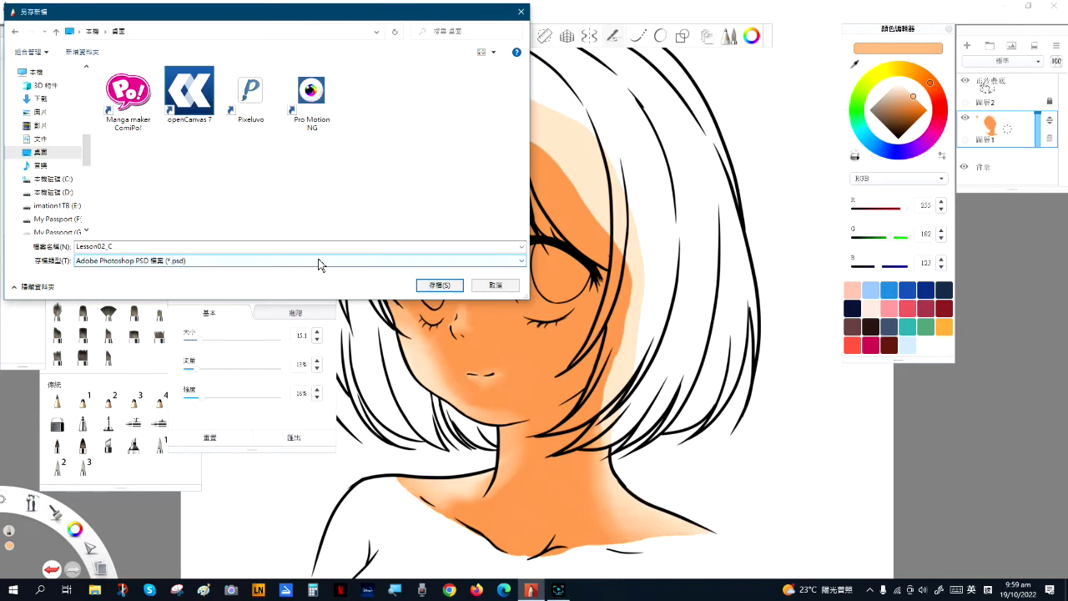
{"action": "left_click", "coordinate": [440, 284]}
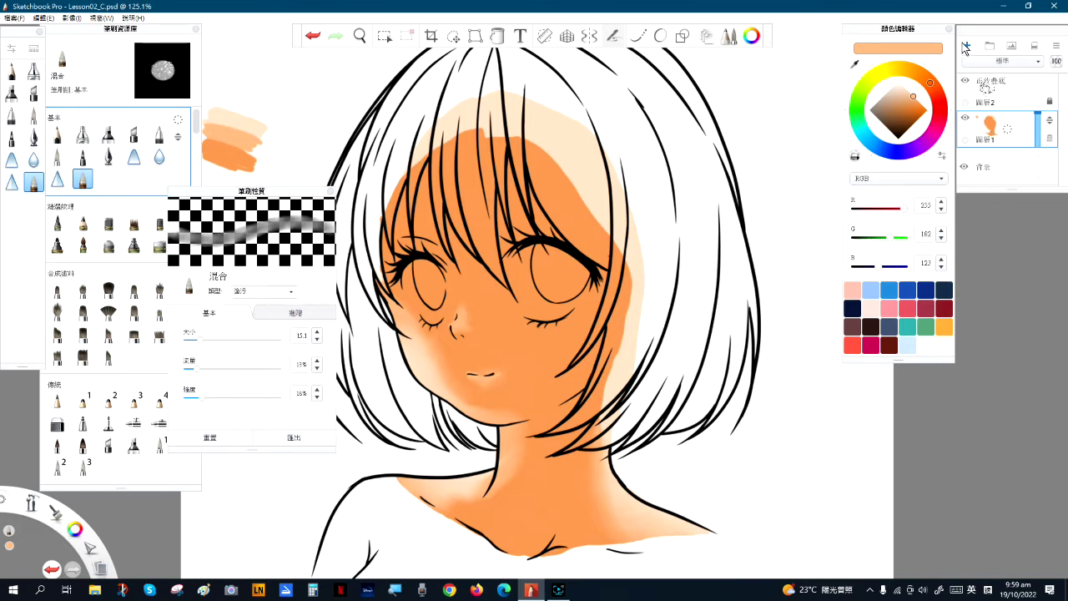
- Close the brush properties, add a new layer above the skin layer, lock the skin layer and make the new layer active
{"action": "left_click", "coordinate": [331, 191]}
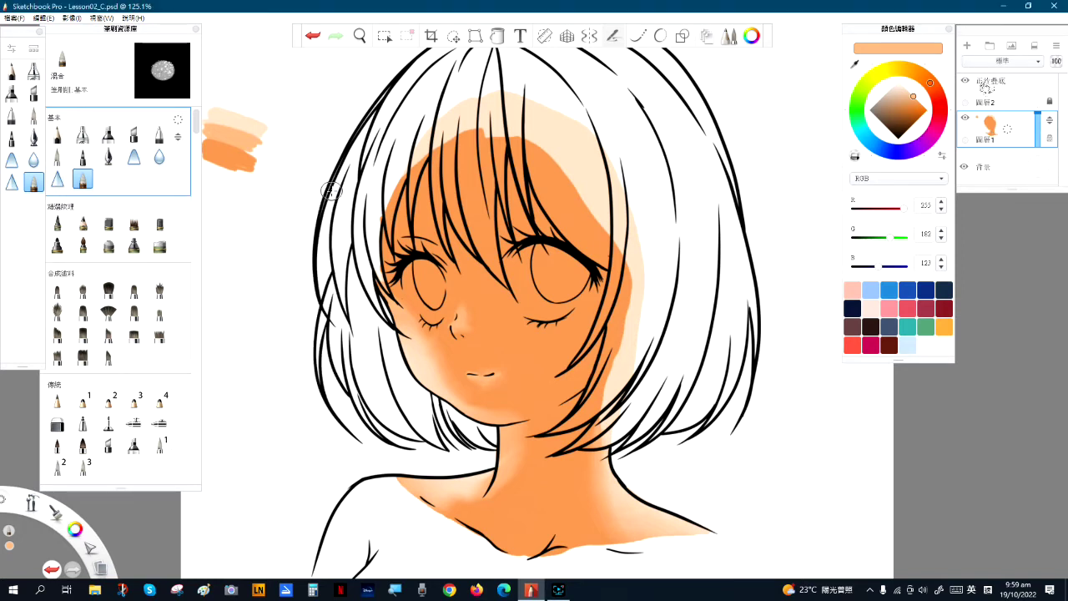
{"action": "left_click", "coordinate": [967, 46]}
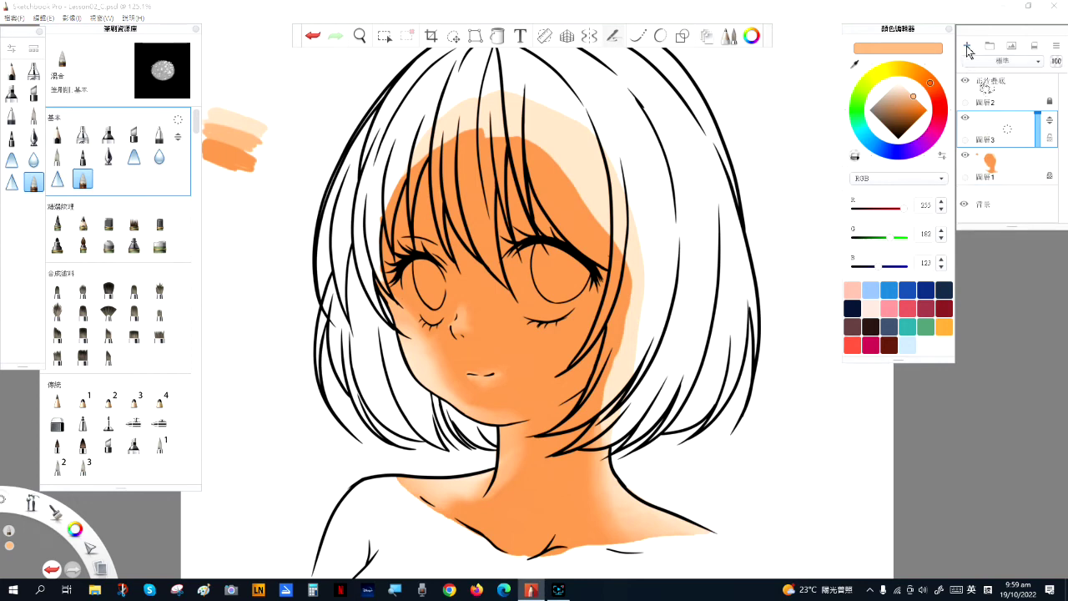
{"action": "left_click", "coordinate": [1011, 172]}
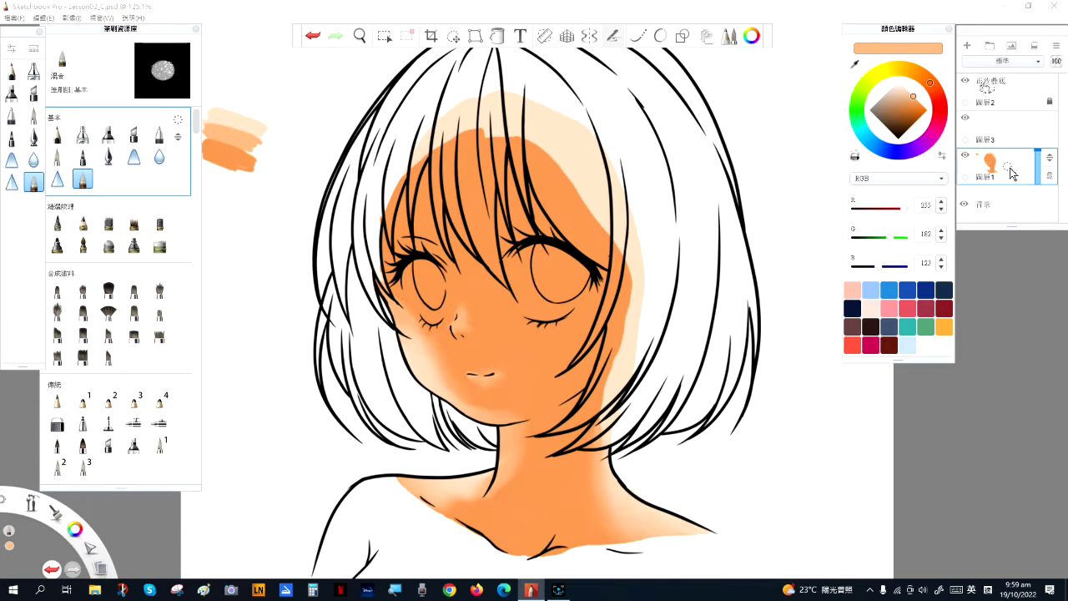
{"action": "left_click", "coordinate": [1012, 173]}
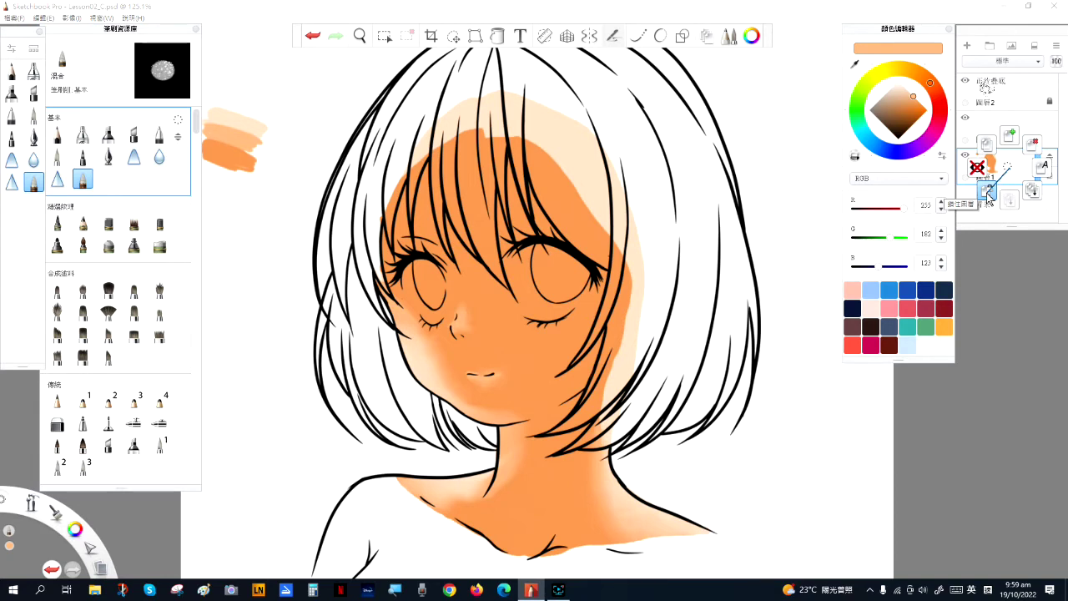
{"action": "left_click", "coordinate": [987, 195]}
{"action": "left_click", "coordinate": [1010, 127]}
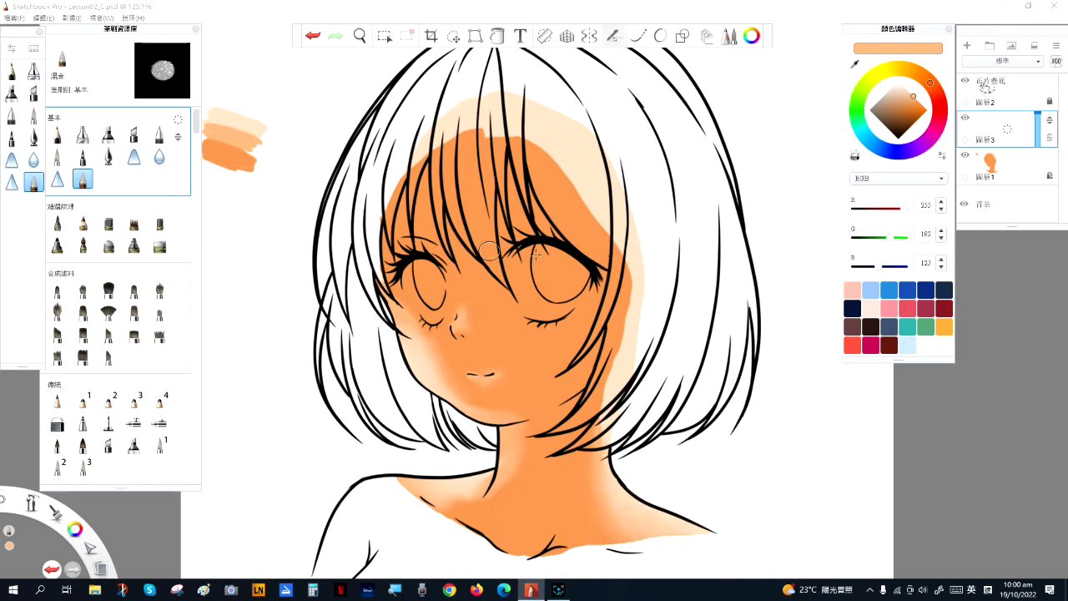
- Paint the whites of both eyes with the drawing brush in off-white (RGB 255, 247, 240) and clean their edges using transparent colour
{"action": "scroll", "coordinate": [467, 298], "scroll_direction": "up", "scroll_amount": 3}
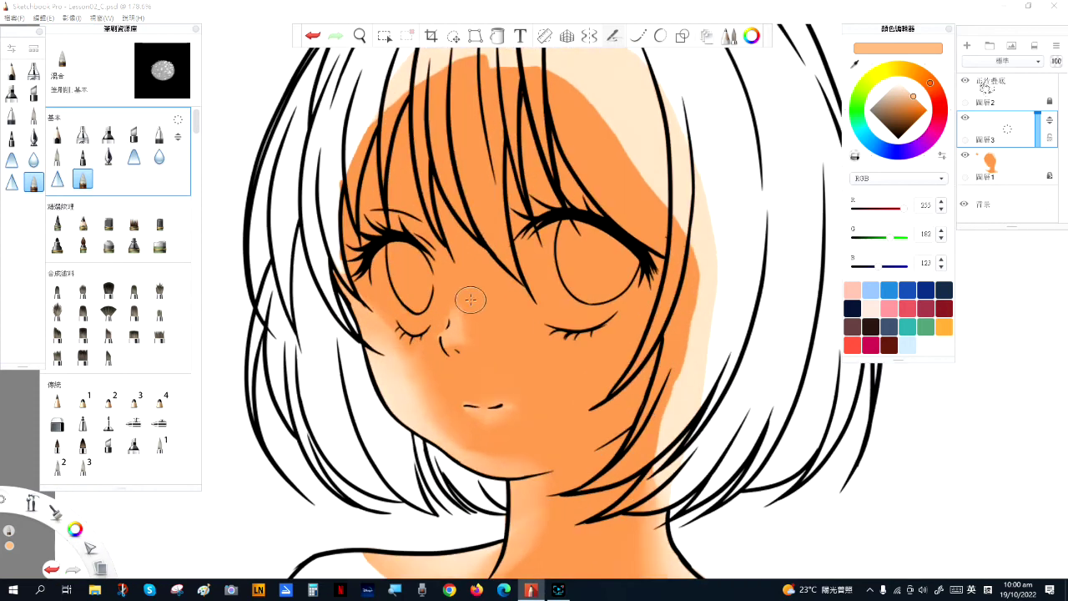
{"action": "left_click", "coordinate": [29, 117]}
{"action": "left_click_drag", "start_coordinate": [896, 97], "coordinate": [901, 81]}
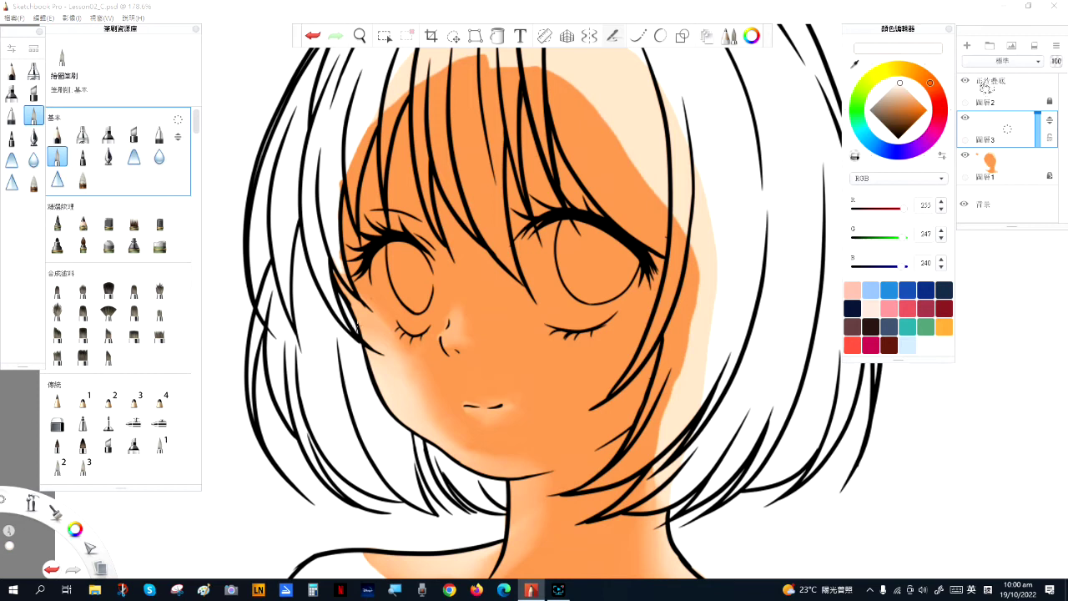
{"action": "mouse_move", "coordinate": [383, 255]}
{"action": "left_mouse_down"}
{"action": "mouse_move", "coordinate": [405, 328]}
{"action": "mouse_move", "coordinate": [420, 331]}
{"action": "mouse_move", "coordinate": [419, 252]}
{"action": "mouse_move", "coordinate": [430, 262]}
{"action": "mouse_move", "coordinate": [420, 331]}
{"action": "mouse_move", "coordinate": [385, 283]}
{"action": "mouse_move", "coordinate": [383, 258]}
{"action": "mouse_move", "coordinate": [420, 314]}
{"action": "mouse_move", "coordinate": [415, 260]}
{"action": "mouse_move", "coordinate": [388, 244]}
{"action": "mouse_move", "coordinate": [414, 251]}
{"action": "mouse_move", "coordinate": [417, 302]}
{"action": "mouse_move", "coordinate": [395, 252]}
{"action": "left_mouse_up"}
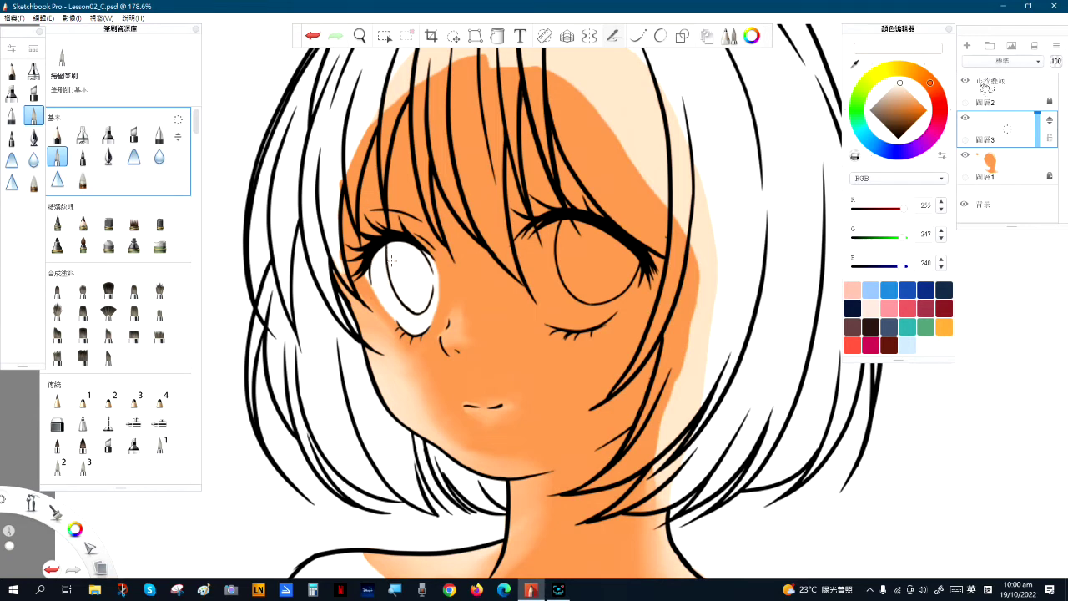
{"action": "mouse_move", "coordinate": [547, 224]}
{"action": "left_mouse_down"}
{"action": "mouse_move", "coordinate": [531, 245]}
{"action": "mouse_move", "coordinate": [556, 324]}
{"action": "mouse_move", "coordinate": [605, 315]}
{"action": "mouse_move", "coordinate": [636, 272]}
{"action": "mouse_move", "coordinate": [587, 227]}
{"action": "mouse_move", "coordinate": [630, 253]}
{"action": "mouse_move", "coordinate": [566, 224]}
{"action": "mouse_move", "coordinate": [547, 230]}
{"action": "mouse_move", "coordinate": [577, 218]}
{"action": "mouse_move", "coordinate": [538, 234]}
{"action": "mouse_move", "coordinate": [563, 318]}
{"action": "mouse_move", "coordinate": [615, 308]}
{"action": "mouse_move", "coordinate": [628, 259]}
{"action": "mouse_move", "coordinate": [579, 231]}
{"action": "mouse_move", "coordinate": [547, 235]}
{"action": "mouse_move", "coordinate": [604, 244]}
{"action": "mouse_move", "coordinate": [615, 257]}
{"action": "mouse_move", "coordinate": [615, 297]}
{"action": "mouse_move", "coordinate": [582, 320]}
{"action": "mouse_move", "coordinate": [551, 267]}
{"action": "mouse_move", "coordinate": [569, 261]}
{"action": "mouse_move", "coordinate": [550, 244]}
{"action": "mouse_move", "coordinate": [564, 258]}
{"action": "mouse_move", "coordinate": [591, 249]}
{"action": "mouse_move", "coordinate": [611, 262]}
{"action": "mouse_move", "coordinate": [565, 253]}
{"action": "mouse_move", "coordinate": [618, 270]}
{"action": "mouse_move", "coordinate": [596, 314]}
{"action": "mouse_move", "coordinate": [563, 297]}
{"action": "mouse_move", "coordinate": [582, 314]}
{"action": "mouse_move", "coordinate": [582, 280]}
{"action": "left_mouse_up"}
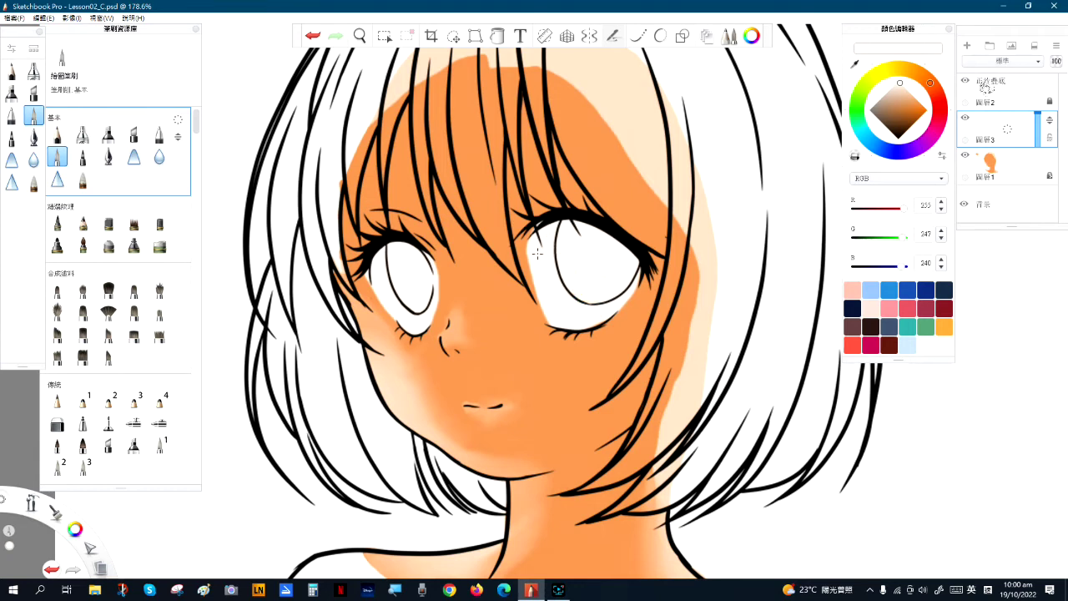
{"action": "mouse_move", "coordinate": [531, 251]}
{"action": "left_mouse_down"}
{"action": "mouse_move", "coordinate": [532, 284]}
{"action": "mouse_move", "coordinate": [550, 309]}
{"action": "left_mouse_up"}
{"action": "left_click", "coordinate": [856, 157]}
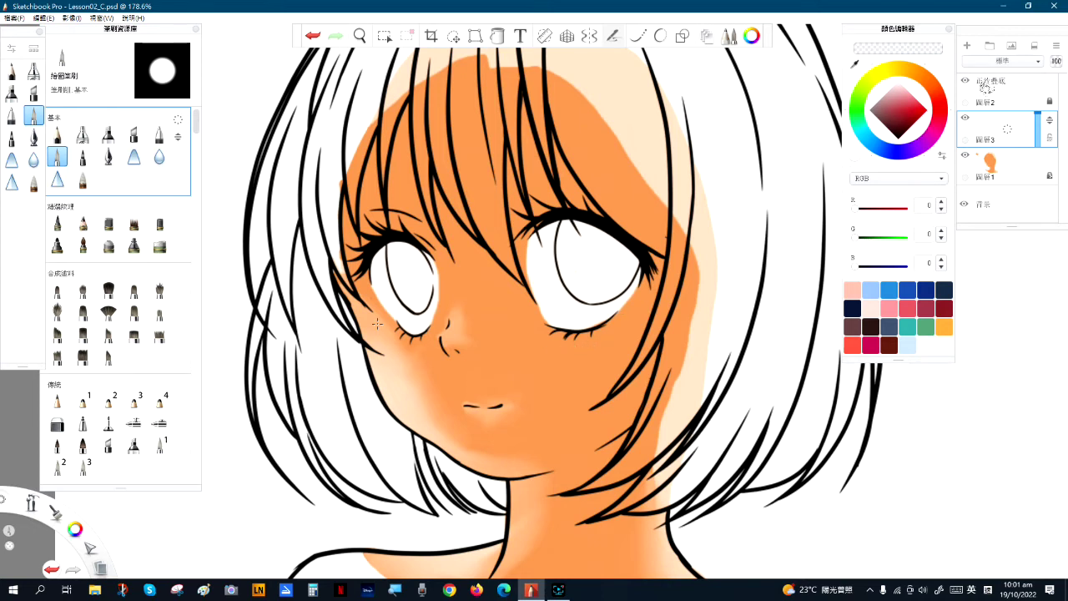
{"action": "left_click", "coordinate": [854, 159]}
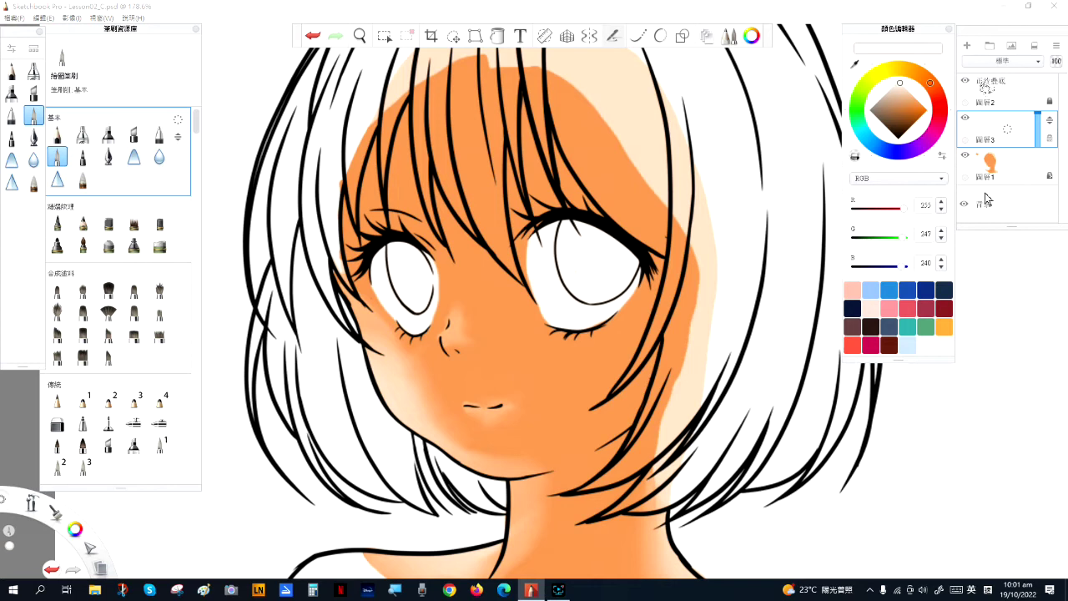
- Set the colour to bright blue (RGB 0, 136, 255) and fill the iris of the smaller, far eye
{"action": "mouse_move", "coordinate": [892, 150]}
{"action": "left_mouse_down"}
{"action": "mouse_move", "coordinate": [868, 152]}
{"action": "mouse_move", "coordinate": [881, 162]}
{"action": "left_mouse_up"}
{"action": "left_click_drag", "start_coordinate": [903, 111], "coordinate": [944, 117]}
{"action": "mouse_move", "coordinate": [401, 267]}
{"action": "left_mouse_down"}
{"action": "mouse_move", "coordinate": [390, 245]}
{"action": "mouse_move", "coordinate": [400, 294]}
{"action": "mouse_move", "coordinate": [403, 246]}
{"action": "mouse_move", "coordinate": [423, 260]}
{"action": "mouse_move", "coordinate": [428, 288]}
{"action": "mouse_move", "coordinate": [411, 275]}
{"action": "mouse_move", "coordinate": [406, 299]}
{"action": "mouse_move", "coordinate": [421, 292]}
{"action": "mouse_move", "coordinate": [414, 311]}
{"action": "mouse_move", "coordinate": [407, 296]}
{"action": "left_mouse_up"}
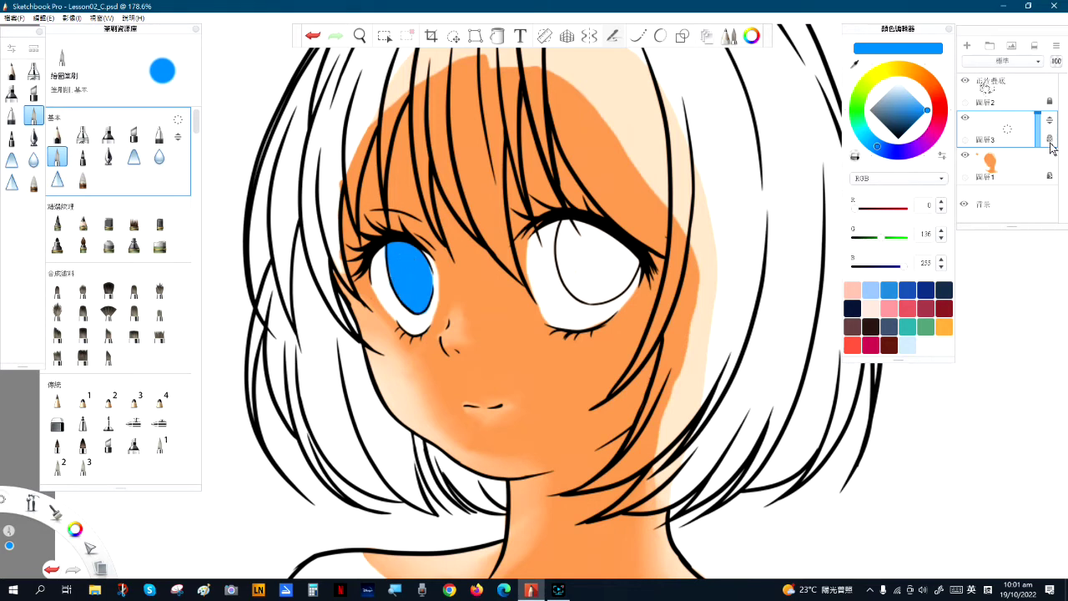
- Paint a column of eye-colour swatches beside the hair in bright blue, dark navy, pale blue and black
{"action": "mouse_move", "coordinate": [219, 129]}
{"action": "left_mouse_down"}
{"action": "mouse_move", "coordinate": [245, 150]}
{"action": "mouse_move", "coordinate": [224, 144]}
{"action": "left_mouse_up"}
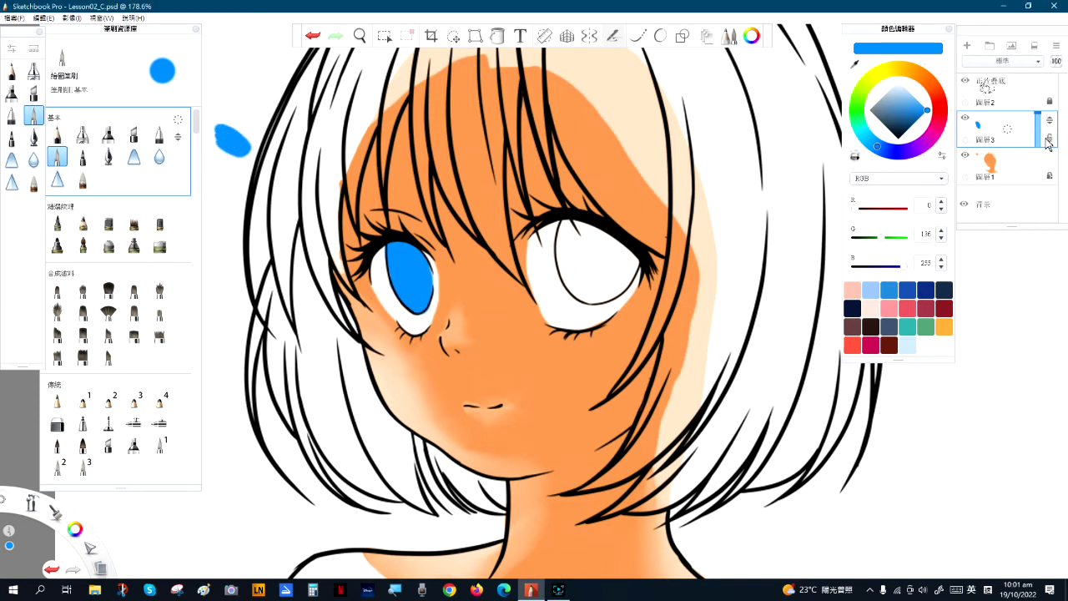
{"action": "left_click_drag", "start_coordinate": [923, 117], "coordinate": [909, 129]}
{"action": "mouse_move", "coordinate": [213, 160]}
{"action": "left_mouse_down"}
{"action": "mouse_move", "coordinate": [236, 153]}
{"action": "mouse_move", "coordinate": [221, 163]}
{"action": "left_mouse_up"}
{"action": "left_click_drag", "start_coordinate": [901, 109], "coordinate": [898, 88]}
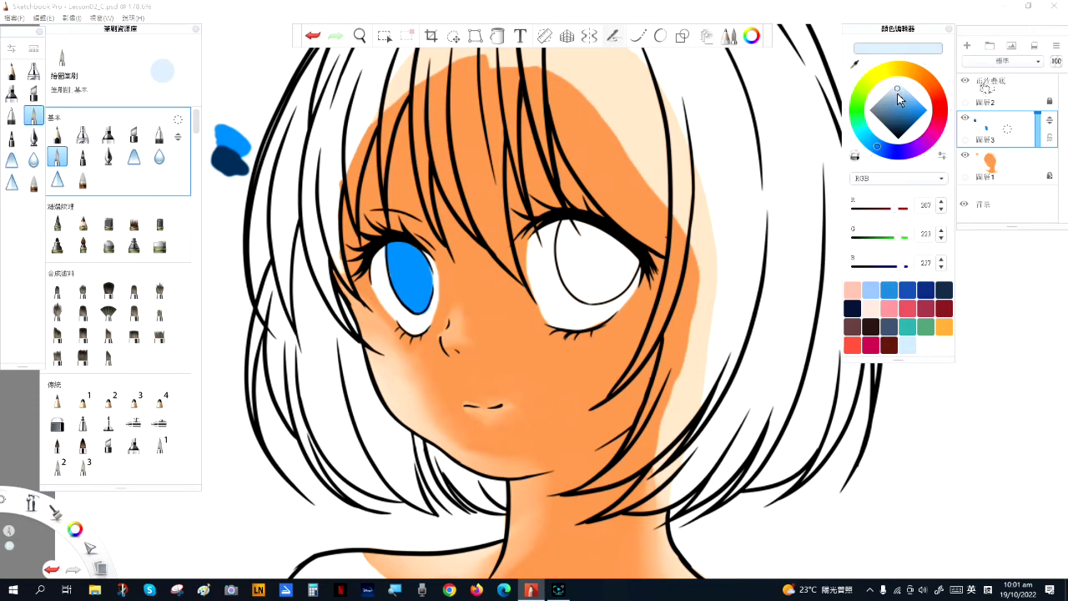
{"action": "mouse_move", "coordinate": [236, 117]}
{"action": "left_mouse_down"}
{"action": "mouse_move", "coordinate": [257, 127]}
{"action": "mouse_move", "coordinate": [235, 127]}
{"action": "left_mouse_up"}
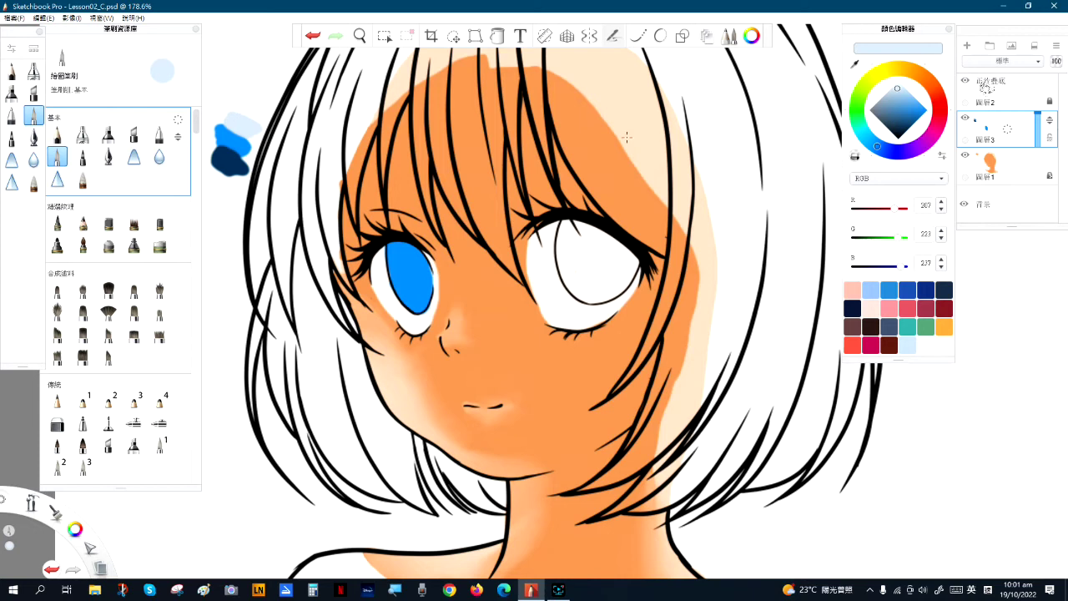
{"action": "left_click_drag", "start_coordinate": [901, 127], "coordinate": [898, 161]}
{"action": "left_click_drag", "start_coordinate": [214, 182], "coordinate": [227, 197]}
{"action": "key", "text": "ctrl+z"}
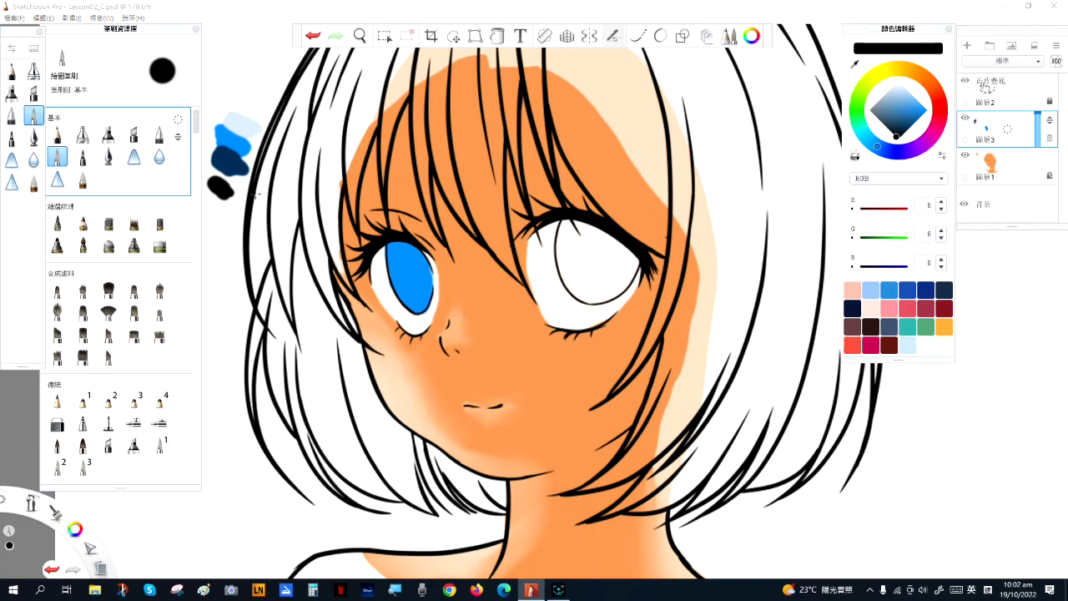
- Sample the dark navy swatch and paint shading over the upper part and centre of the far eye's iris
{"action": "key", "text": "alt"}
{"action": "left_click", "coordinate": [236, 168], "text": "alt"}
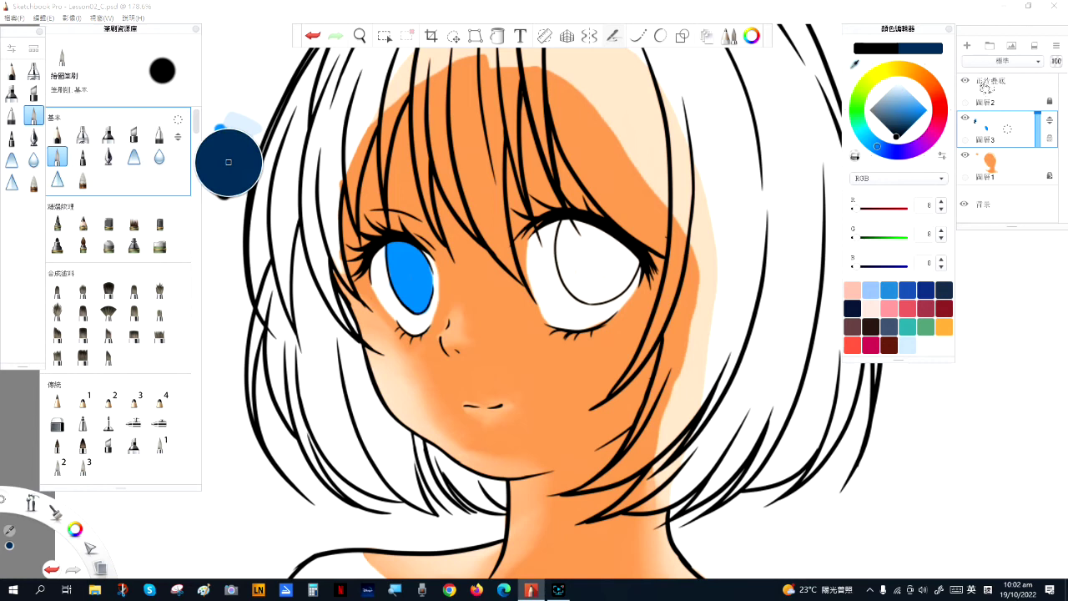
{"action": "mouse_move", "coordinate": [410, 253]}
{"action": "left_mouse_down"}
{"action": "mouse_move", "coordinate": [414, 285]}
{"action": "mouse_move", "coordinate": [414, 240]}
{"action": "mouse_move", "coordinate": [425, 266]}
{"action": "mouse_move", "coordinate": [391, 257]}
{"action": "mouse_move", "coordinate": [409, 290]}
{"action": "mouse_move", "coordinate": [426, 275]}
{"action": "left_mouse_up"}
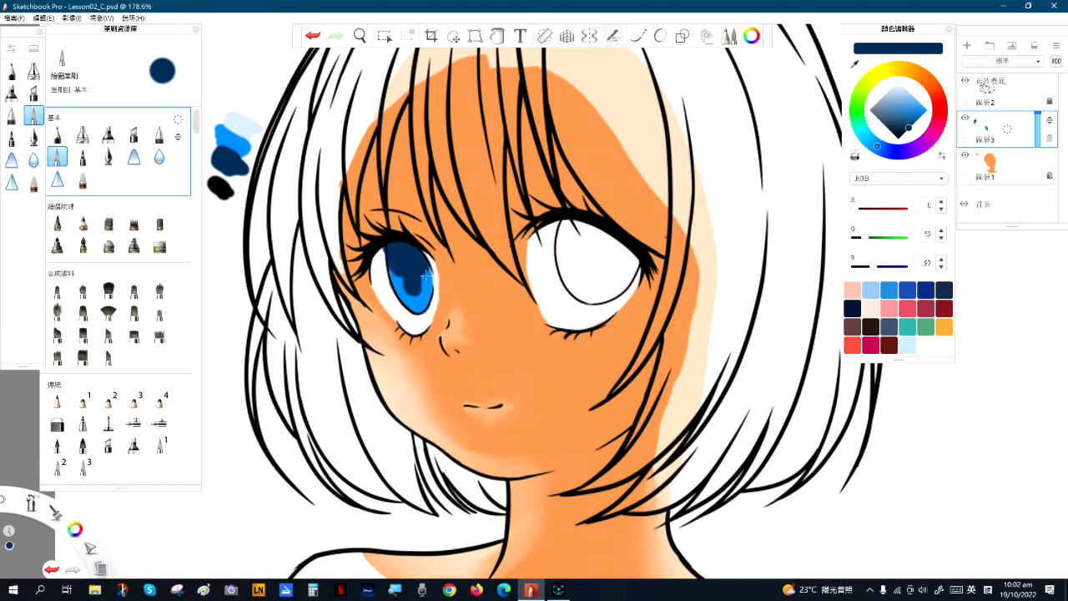
{"action": "mouse_move", "coordinate": [591, 249]}
{"action": "left_mouse_down"}
{"action": "mouse_move", "coordinate": [597, 272]}
{"action": "mouse_move", "coordinate": [599, 262]}
{"action": "left_mouse_up"}
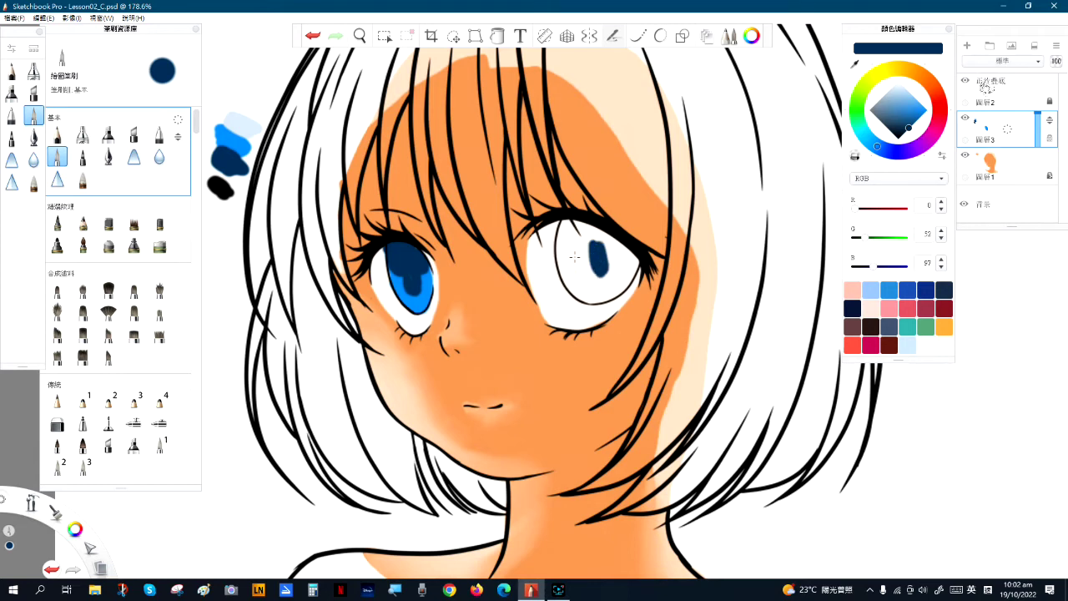
{"action": "key", "text": "ctrl+z"}
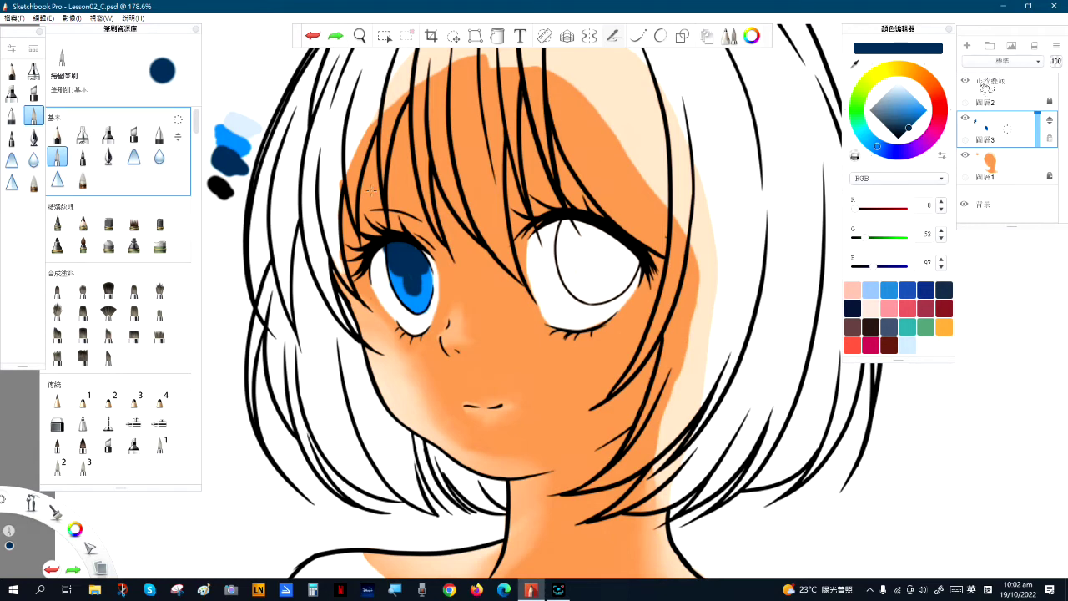
- Fill the near eye's iris with the bright blue swatch colour and paint dark navy shading across its upper part
{"action": "left_click", "coordinate": [230, 143]}
{"action": "mouse_move", "coordinate": [571, 238]}
{"action": "left_mouse_down"}
{"action": "mouse_move", "coordinate": [635, 258]}
{"action": "mouse_move", "coordinate": [621, 275]}
{"action": "mouse_move", "coordinate": [566, 216]}
{"action": "mouse_move", "coordinate": [561, 258]}
{"action": "mouse_move", "coordinate": [563, 248]}
{"action": "mouse_move", "coordinate": [580, 296]}
{"action": "mouse_move", "coordinate": [605, 298]}
{"action": "mouse_move", "coordinate": [643, 260]}
{"action": "mouse_move", "coordinate": [589, 234]}
{"action": "mouse_move", "coordinate": [591, 248]}
{"action": "mouse_move", "coordinate": [595, 236]}
{"action": "mouse_move", "coordinate": [580, 238]}
{"action": "mouse_move", "coordinate": [608, 264]}
{"action": "mouse_move", "coordinate": [596, 250]}
{"action": "mouse_move", "coordinate": [617, 257]}
{"action": "mouse_move", "coordinate": [593, 267]}
{"action": "mouse_move", "coordinate": [582, 251]}
{"action": "mouse_move", "coordinate": [581, 286]}
{"action": "mouse_move", "coordinate": [563, 251]}
{"action": "mouse_move", "coordinate": [579, 290]}
{"action": "left_mouse_up"}
{"action": "left_click_drag", "start_coordinate": [616, 275], "coordinate": [609, 294]}
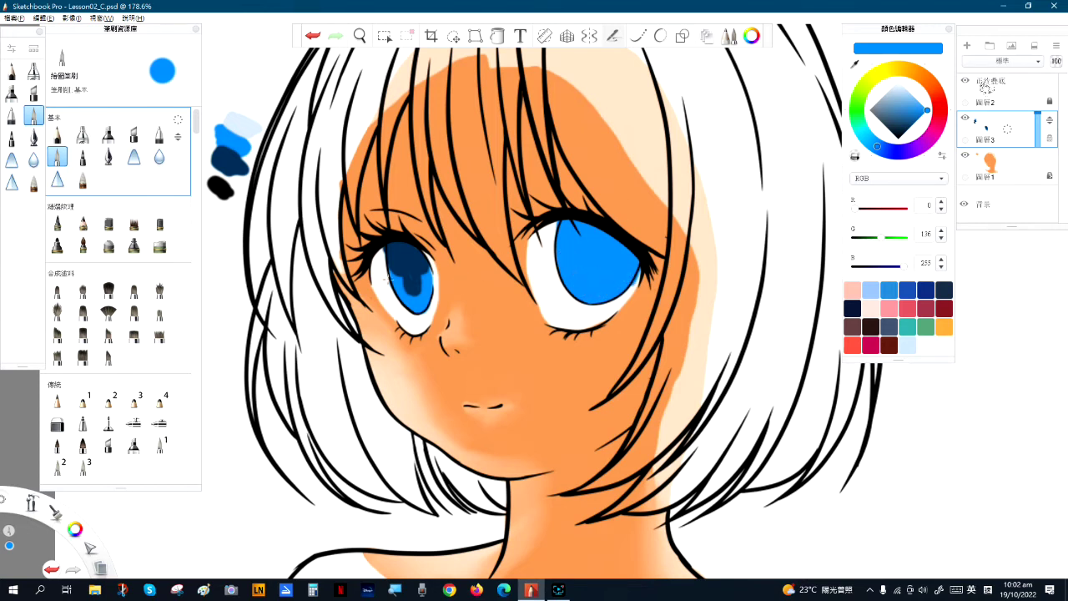
{"action": "left_click", "coordinate": [232, 161], "text": "alt"}
{"action": "mouse_move", "coordinate": [582, 232]}
{"action": "left_mouse_down"}
{"action": "mouse_move", "coordinate": [591, 275]}
{"action": "mouse_move", "coordinate": [605, 242]}
{"action": "mouse_move", "coordinate": [591, 236]}
{"action": "mouse_move", "coordinate": [596, 274]}
{"action": "mouse_move", "coordinate": [600, 249]}
{"action": "mouse_move", "coordinate": [582, 226]}
{"action": "mouse_move", "coordinate": [637, 257]}
{"action": "mouse_move", "coordinate": [565, 226]}
{"action": "mouse_move", "coordinate": [556, 241]}
{"action": "mouse_move", "coordinate": [582, 241]}
{"action": "mouse_move", "coordinate": [566, 242]}
{"action": "mouse_move", "coordinate": [570, 265]}
{"action": "mouse_move", "coordinate": [562, 241]}
{"action": "mouse_move", "coordinate": [560, 252]}
{"action": "mouse_move", "coordinate": [636, 265]}
{"action": "left_mouse_up"}
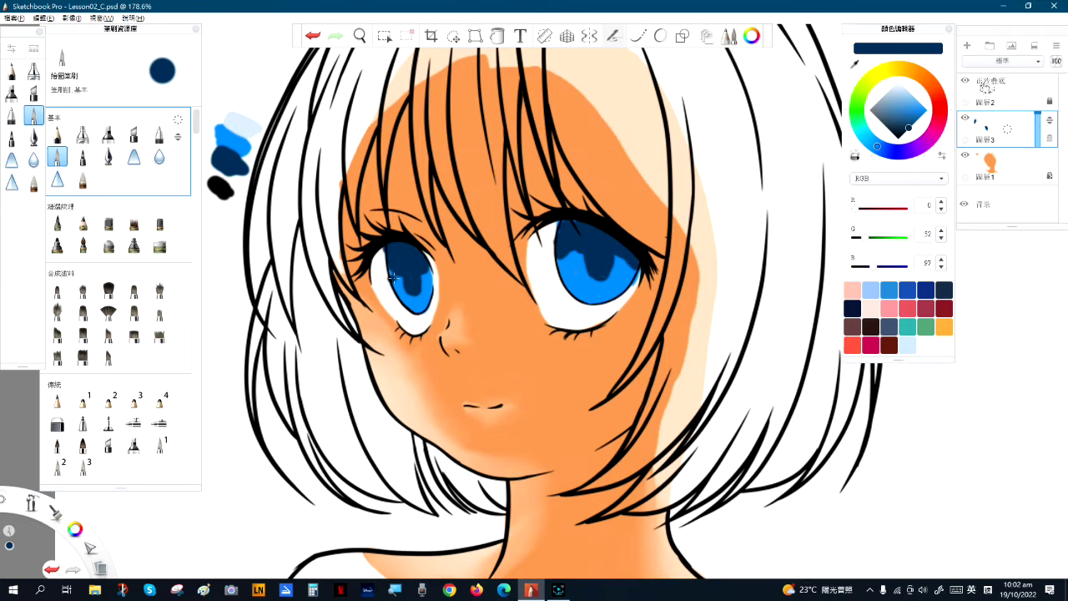
- Refine the edges of the navy shading in the irises, alternating between sampled navy and bright blue
{"action": "left_click", "coordinate": [423, 290], "text": "alt"}
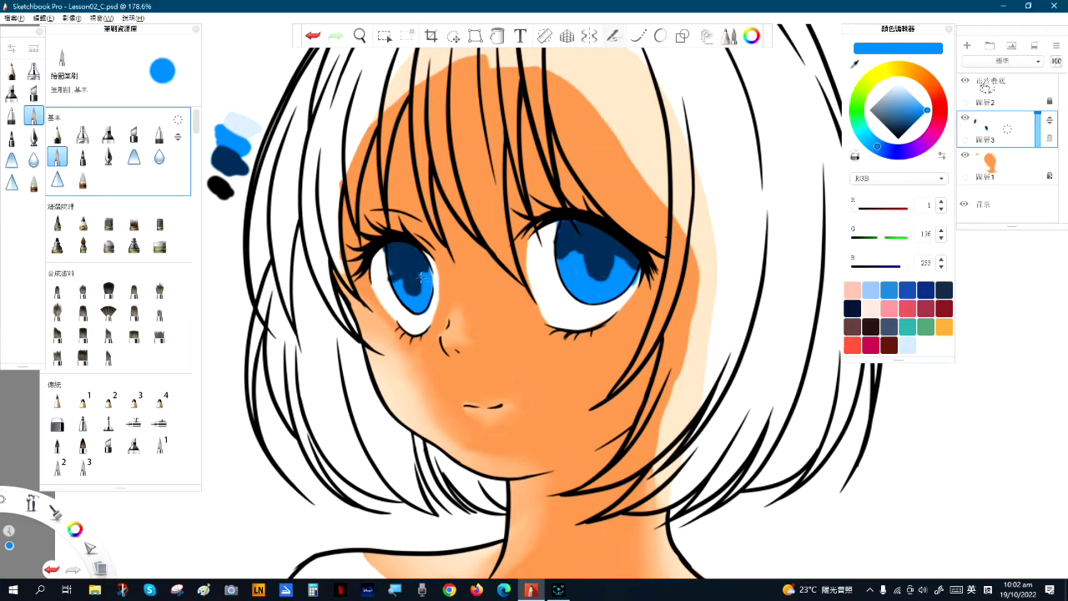
{"action": "left_click", "coordinate": [414, 260], "text": "alt"}
{"action": "left_click_drag", "start_coordinate": [427, 270], "coordinate": [428, 276]}
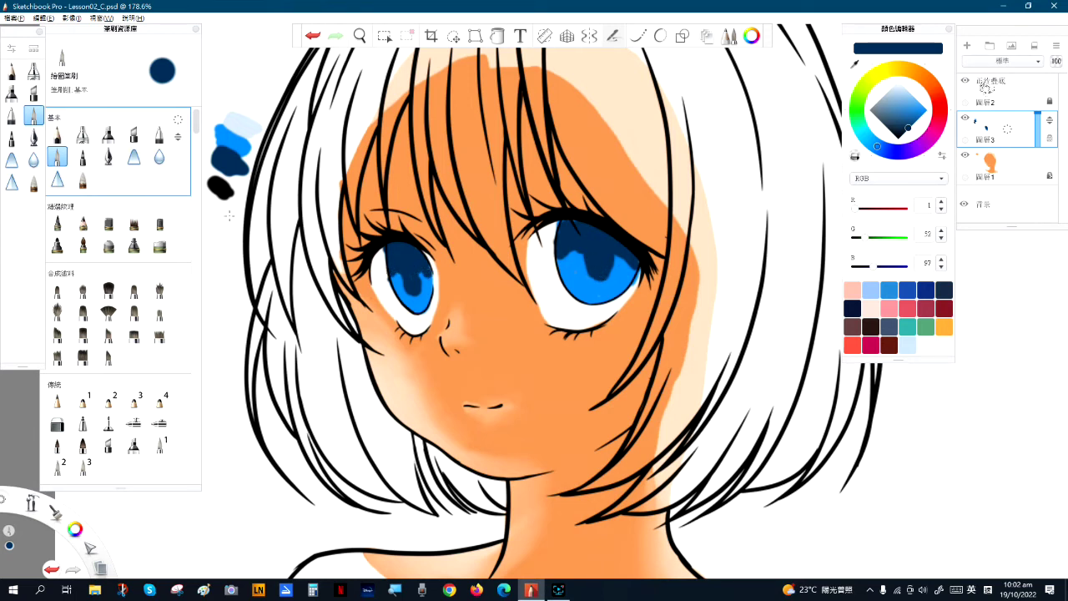
{"action": "left_click", "coordinate": [228, 165], "text": "alt"}
{"action": "mouse_move", "coordinate": [419, 270]}
{"action": "left_mouse_down"}
{"action": "mouse_move", "coordinate": [418, 288]}
{"action": "mouse_move", "coordinate": [402, 284]}
{"action": "left_mouse_up"}
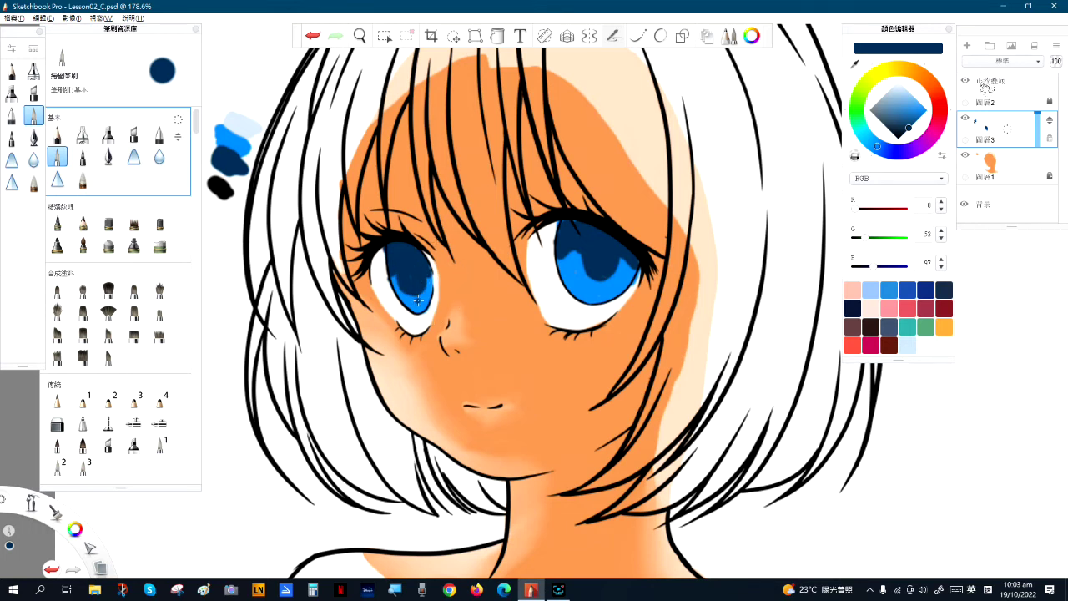
{"action": "key", "text": "ctrl+z"}
{"action": "left_click", "coordinate": [421, 302], "text": "alt"}
{"action": "left_click_drag", "start_coordinate": [398, 276], "coordinate": [397, 279]}
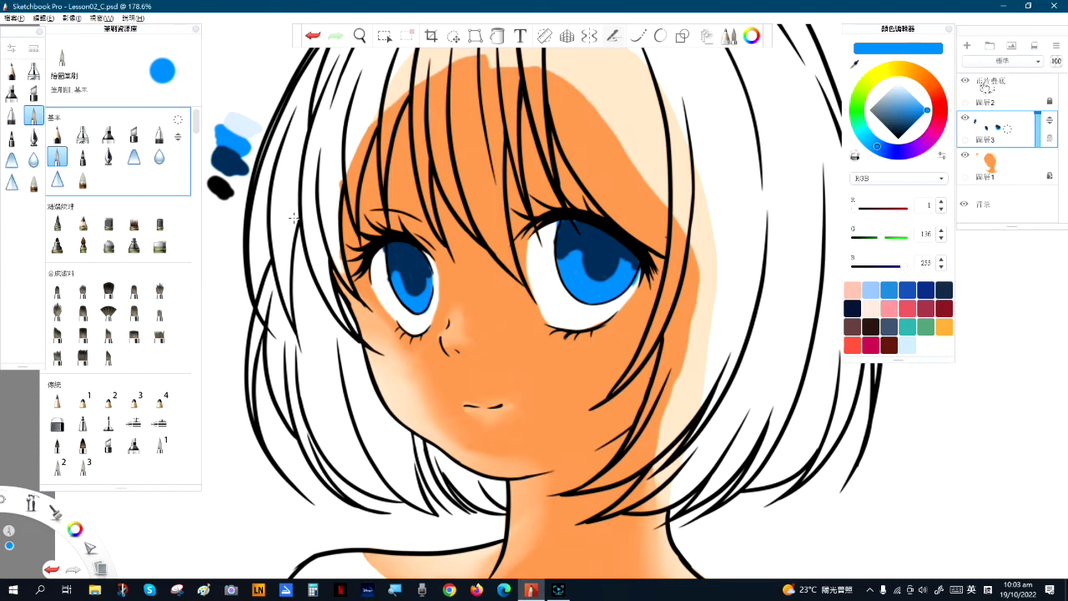
- Sample the black swatch and paint the pupils of both eyes, extending the black along the near iris's upper edge
{"action": "left_click", "coordinate": [222, 188]}
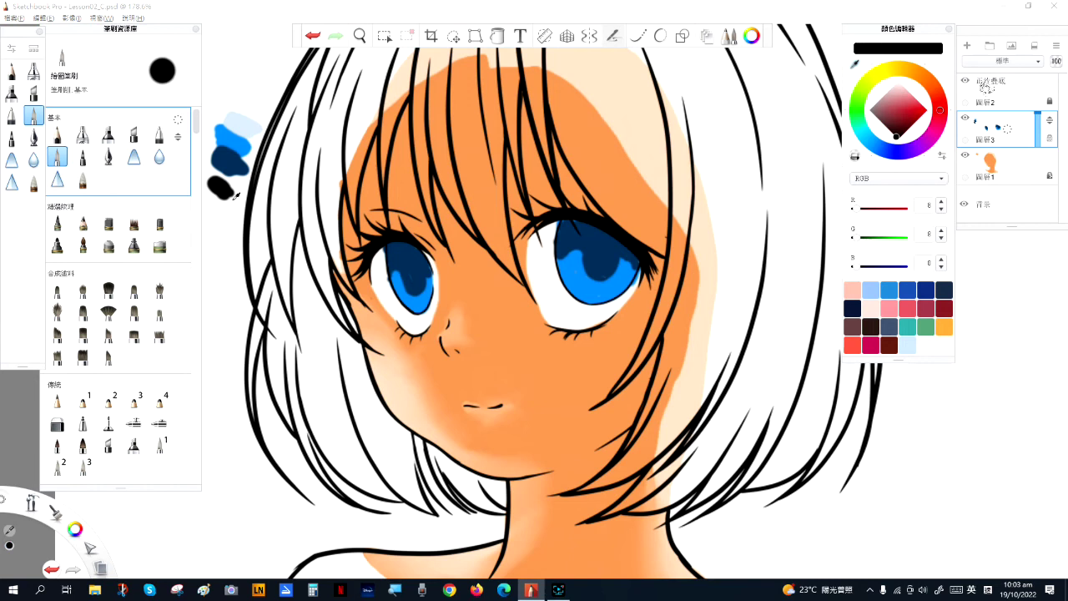
{"action": "left_click_drag", "start_coordinate": [411, 259], "coordinate": [415, 270]}
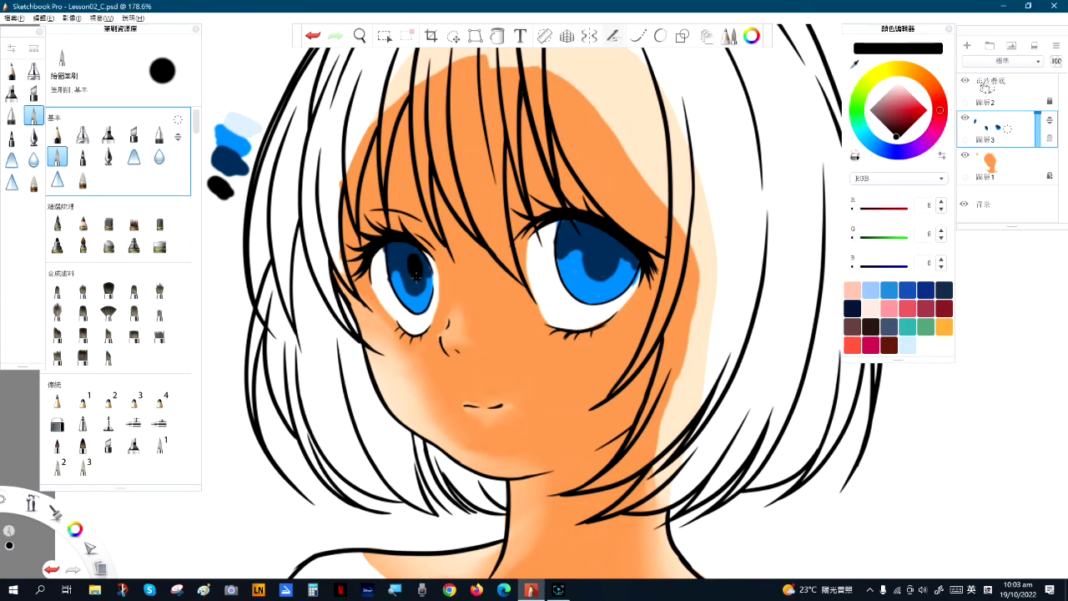
{"action": "left_click_drag", "start_coordinate": [603, 242], "coordinate": [604, 246]}
{"action": "left_click_drag", "start_coordinate": [611, 241], "coordinate": [574, 220]}
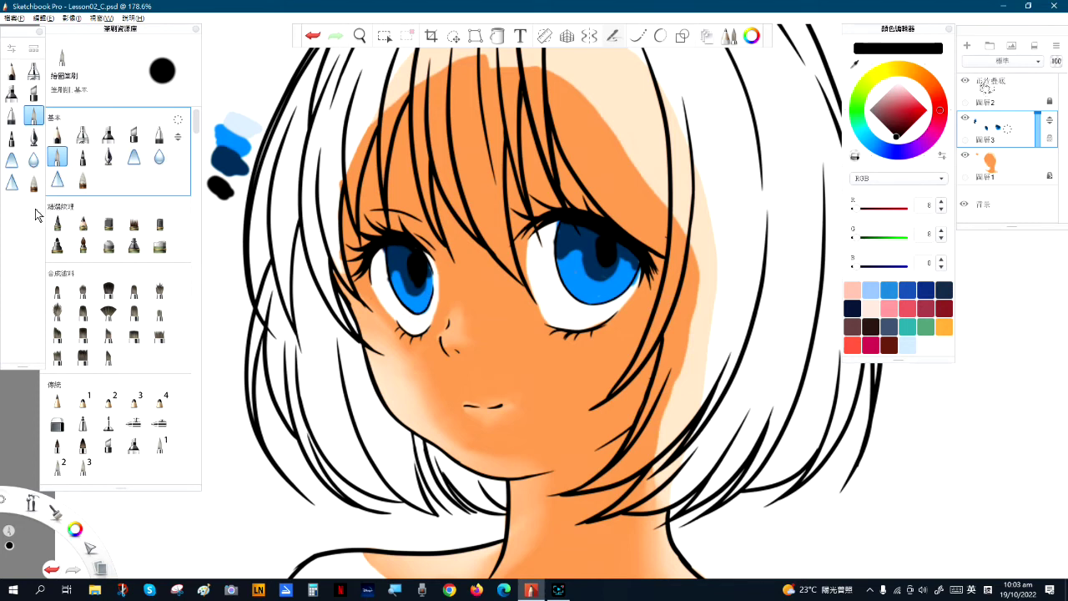
- Reduce the size of the blending brush and blend the black, navy and bright blue inside both irises
{"action": "left_click", "coordinate": [83, 186]}
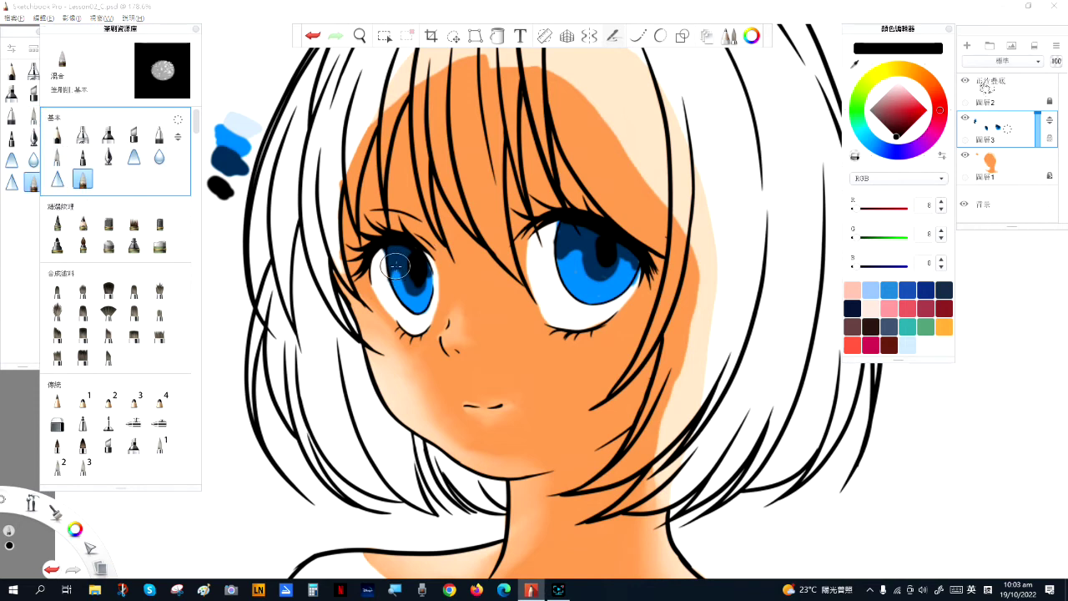
{"action": "left_click", "coordinate": [11, 50]}
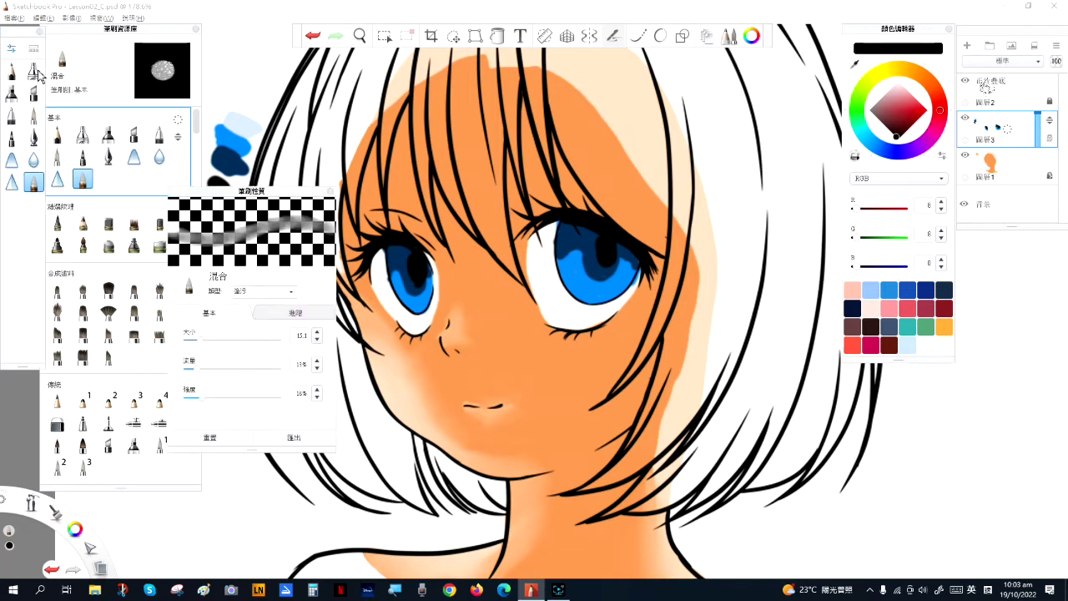
{"action": "left_click_drag", "start_coordinate": [199, 340], "coordinate": [192, 341]}
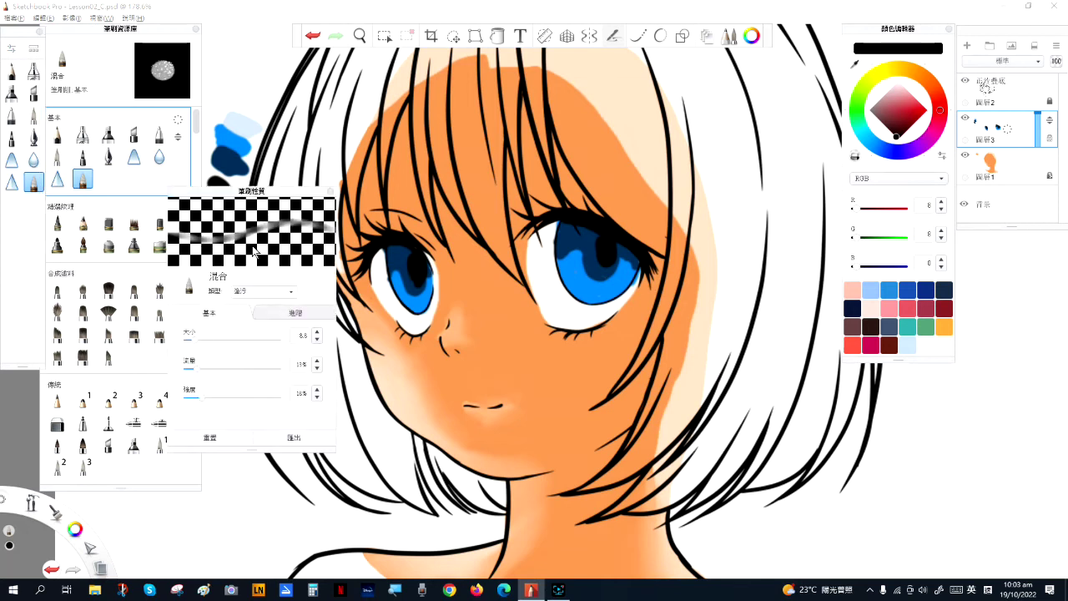
{"action": "mouse_move", "coordinate": [398, 269]}
{"action": "left_mouse_down"}
{"action": "mouse_move", "coordinate": [431, 277]}
{"action": "mouse_move", "coordinate": [408, 289]}
{"action": "mouse_move", "coordinate": [417, 303]}
{"action": "mouse_move", "coordinate": [424, 291]}
{"action": "mouse_move", "coordinate": [416, 303]}
{"action": "mouse_move", "coordinate": [403, 287]}
{"action": "mouse_move", "coordinate": [411, 249]}
{"action": "mouse_move", "coordinate": [414, 288]}
{"action": "mouse_move", "coordinate": [405, 277]}
{"action": "mouse_move", "coordinate": [418, 290]}
{"action": "mouse_move", "coordinate": [426, 272]}
{"action": "mouse_move", "coordinate": [410, 289]}
{"action": "mouse_move", "coordinate": [405, 265]}
{"action": "mouse_move", "coordinate": [417, 296]}
{"action": "left_mouse_up"}
{"action": "mouse_move", "coordinate": [614, 272]}
{"action": "left_mouse_down"}
{"action": "mouse_move", "coordinate": [597, 234]}
{"action": "mouse_move", "coordinate": [579, 265]}
{"action": "mouse_move", "coordinate": [577, 247]}
{"action": "mouse_move", "coordinate": [564, 263]}
{"action": "mouse_move", "coordinate": [573, 246]}
{"action": "mouse_move", "coordinate": [596, 284]}
{"action": "mouse_move", "coordinate": [623, 259]}
{"action": "mouse_move", "coordinate": [630, 284]}
{"action": "left_mouse_up"}
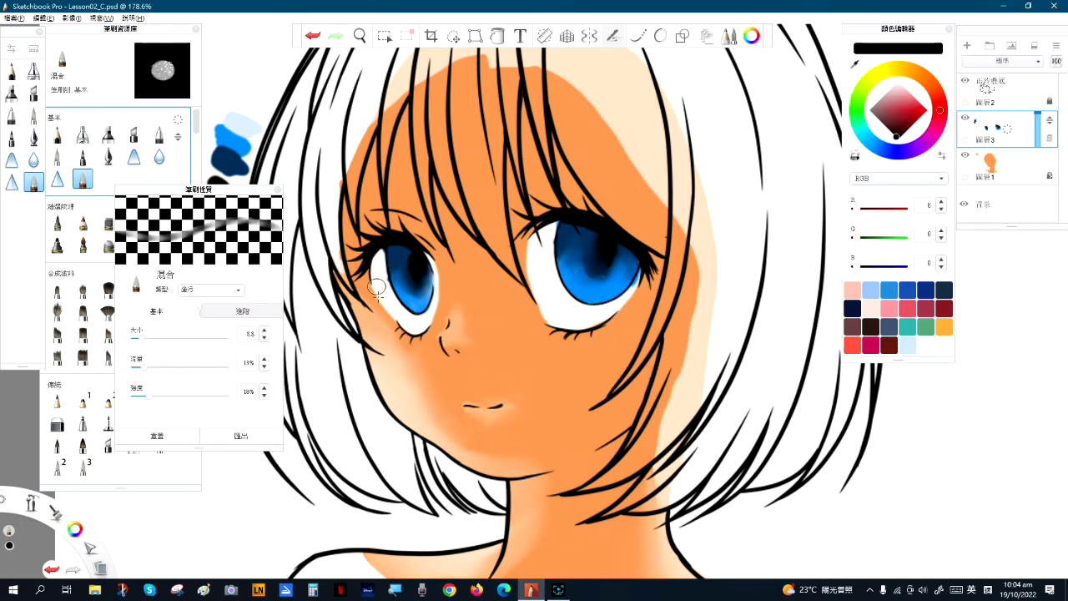
{"action": "left_click_drag", "start_coordinate": [408, 289], "coordinate": [415, 302]}
- Switch to the drawing brush, sample the pale blue swatch and paint shadows on the whites of both eyes
{"action": "left_click", "coordinate": [33, 117]}
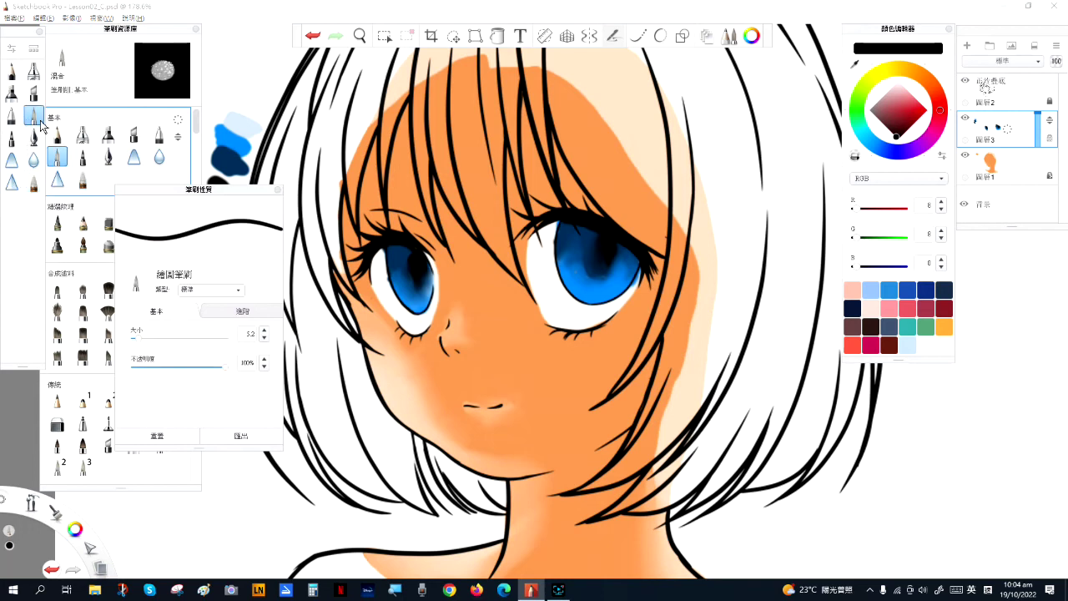
{"action": "left_click", "coordinate": [243, 126], "text": "alt"}
{"action": "left_click_drag", "start_coordinate": [386, 250], "coordinate": [378, 274]}
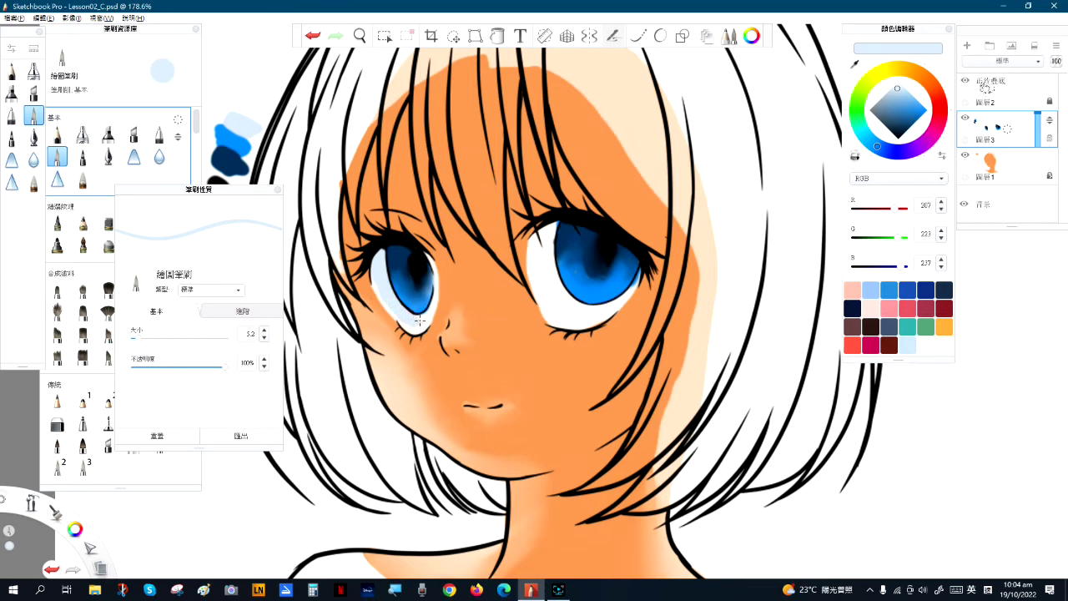
{"action": "mouse_move", "coordinate": [554, 226]}
{"action": "left_mouse_down"}
{"action": "mouse_move", "coordinate": [535, 243]}
{"action": "mouse_move", "coordinate": [546, 241]}
{"action": "mouse_move", "coordinate": [554, 283]}
{"action": "mouse_move", "coordinate": [530, 258]}
{"action": "mouse_move", "coordinate": [546, 292]}
{"action": "mouse_move", "coordinate": [555, 279]}
{"action": "mouse_move", "coordinate": [565, 304]}
{"action": "left_mouse_up"}
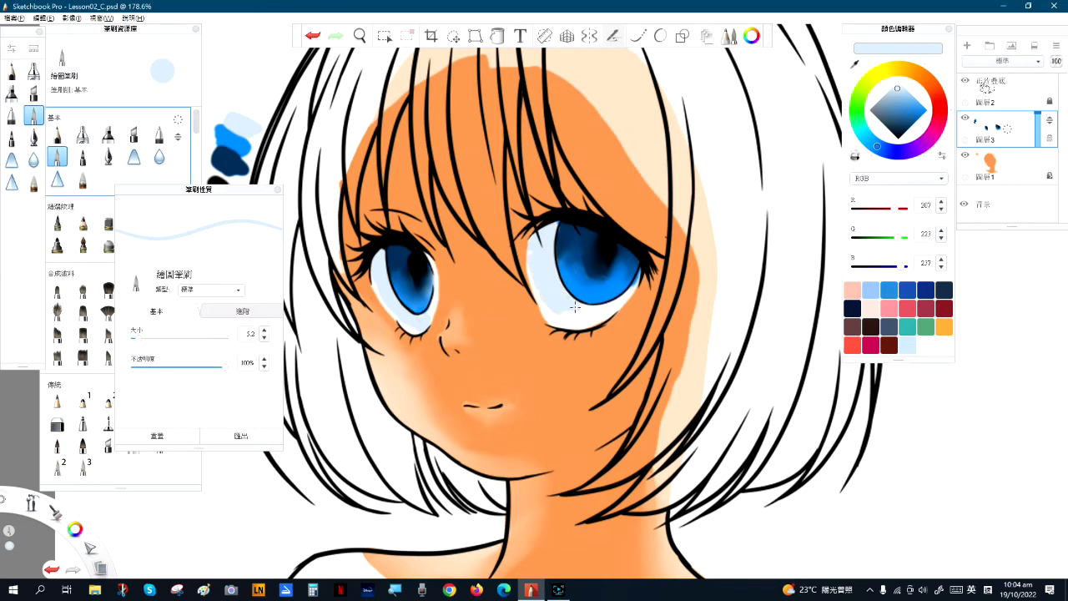
- Set the blending brush size to 6.3 and soften the pale blue shadows on both eye whites and the near pupil's edge
{"action": "left_click", "coordinate": [83, 180]}
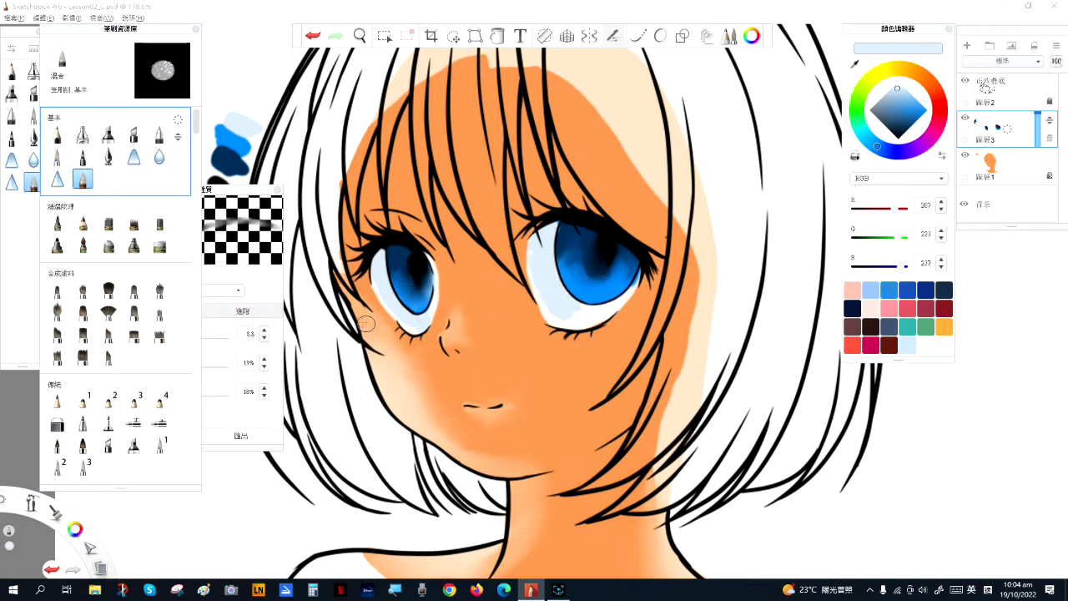
{"action": "left_click_drag", "start_coordinate": [415, 319], "coordinate": [428, 313]}
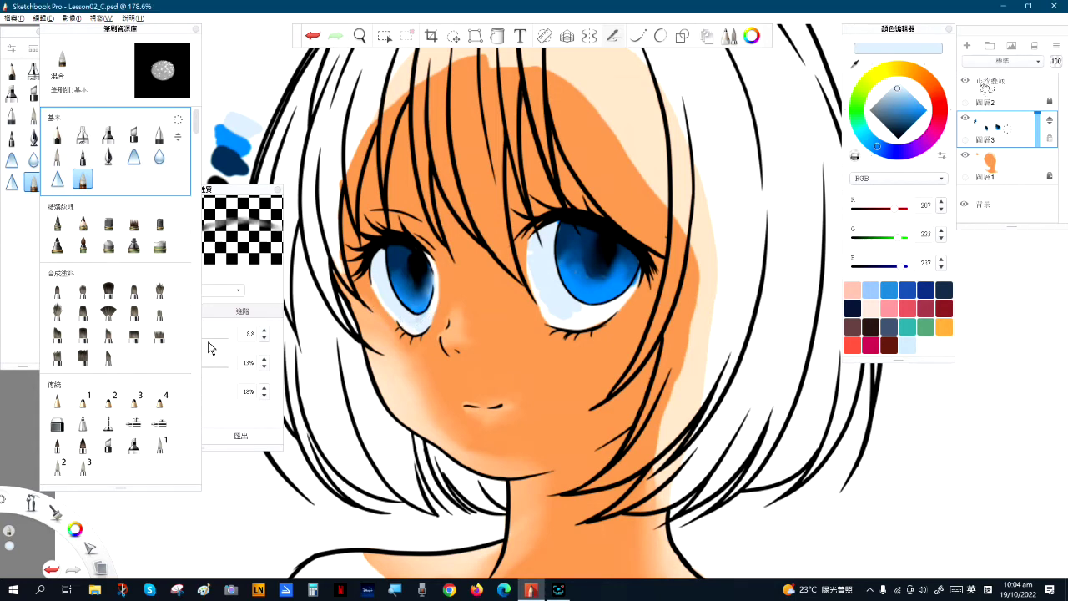
{"action": "left_click", "coordinate": [234, 204]}
{"action": "mouse_move", "coordinate": [140, 338]}
{"action": "left_mouse_down"}
{"action": "mouse_move", "coordinate": [132, 349]}
{"action": "mouse_move", "coordinate": [141, 345]}
{"action": "left_mouse_up"}
{"action": "mouse_move", "coordinate": [426, 310]}
{"action": "left_mouse_down"}
{"action": "mouse_move", "coordinate": [412, 324]}
{"action": "mouse_move", "coordinate": [388, 305]}
{"action": "left_mouse_up"}
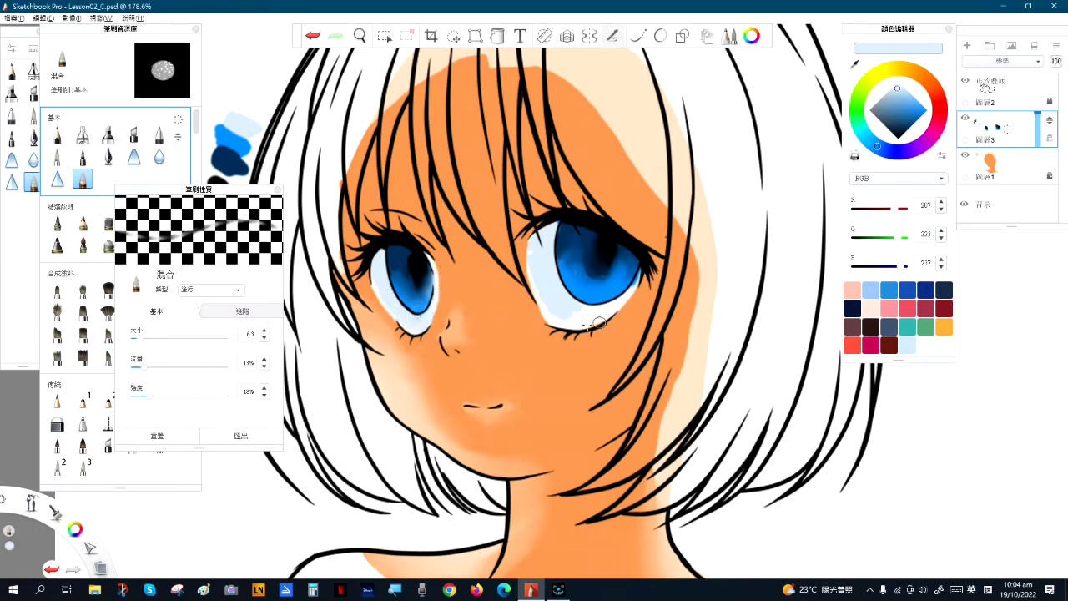
{"action": "mouse_move", "coordinate": [540, 299]}
{"action": "left_mouse_down"}
{"action": "mouse_move", "coordinate": [584, 305]}
{"action": "mouse_move", "coordinate": [549, 318]}
{"action": "left_mouse_up"}
{"action": "mouse_move", "coordinate": [598, 260]}
{"action": "left_mouse_down"}
{"action": "mouse_move", "coordinate": [602, 243]}
{"action": "mouse_move", "coordinate": [600, 255]}
{"action": "left_mouse_up"}
- Paint an oval near-white highlight (RGB 240, 248, 255) with the drawing brush in the iris of each eye
{"action": "left_click", "coordinate": [899, 83]}
{"action": "left_click", "coordinate": [33, 118]}
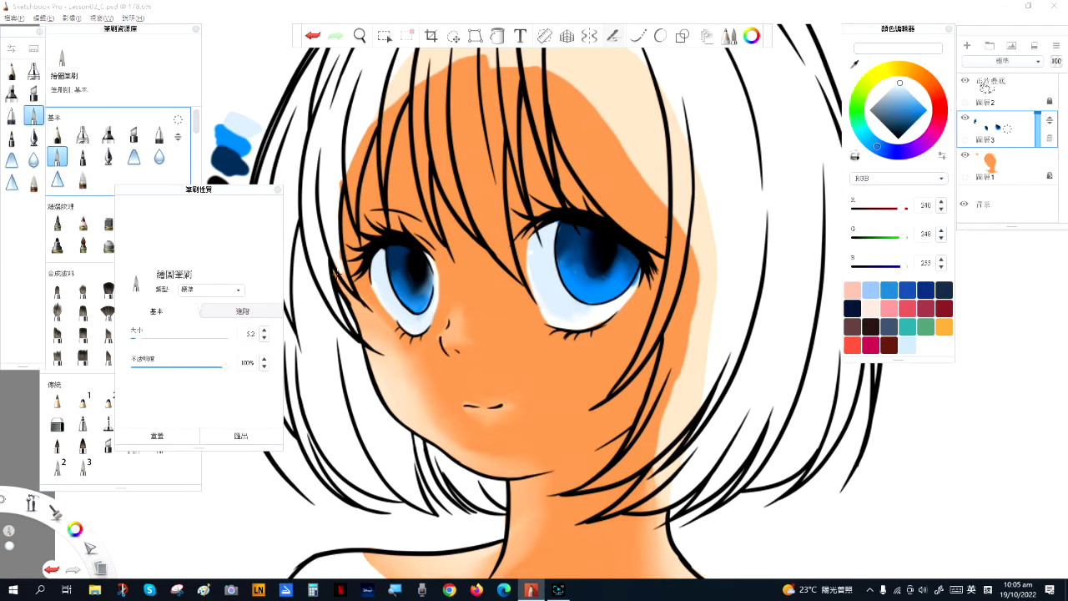
{"action": "left_click_drag", "start_coordinate": [397, 275], "coordinate": [407, 300]}
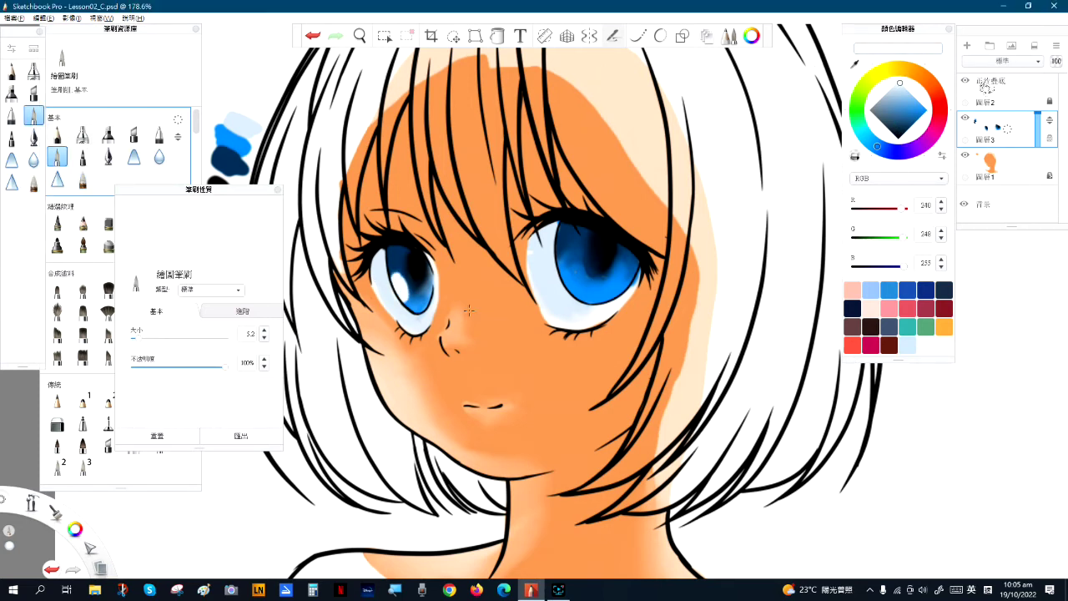
{"action": "mouse_move", "coordinate": [575, 275]}
{"action": "left_mouse_down"}
{"action": "mouse_move", "coordinate": [564, 258]}
{"action": "mouse_move", "coordinate": [572, 285]}
{"action": "left_mouse_up"}
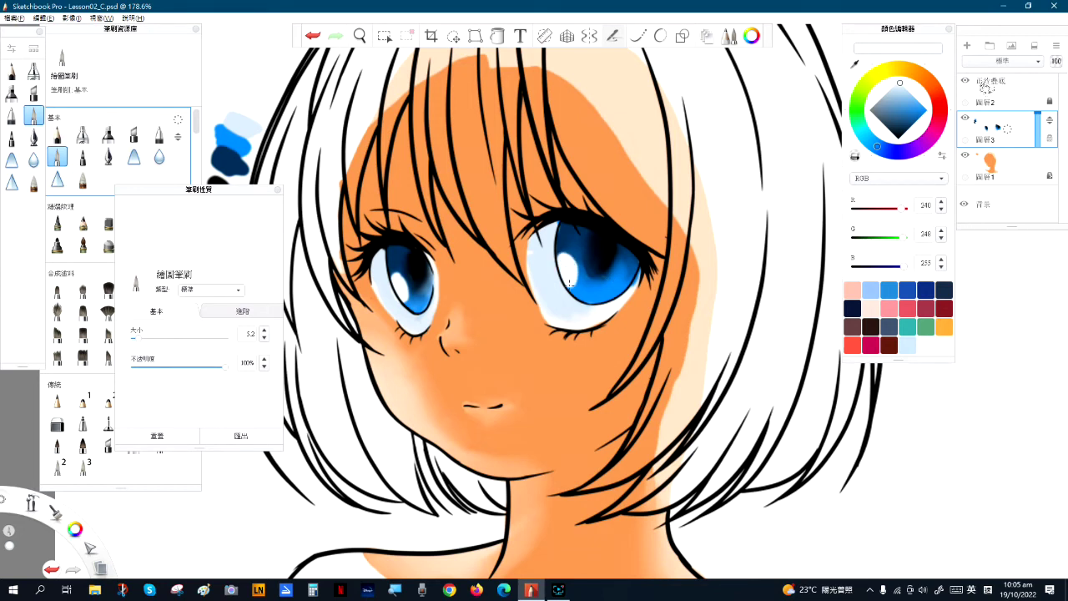
- Soften the lower edges of both iris highlights into the blue with the blending brush
{"action": "left_click", "coordinate": [83, 181]}
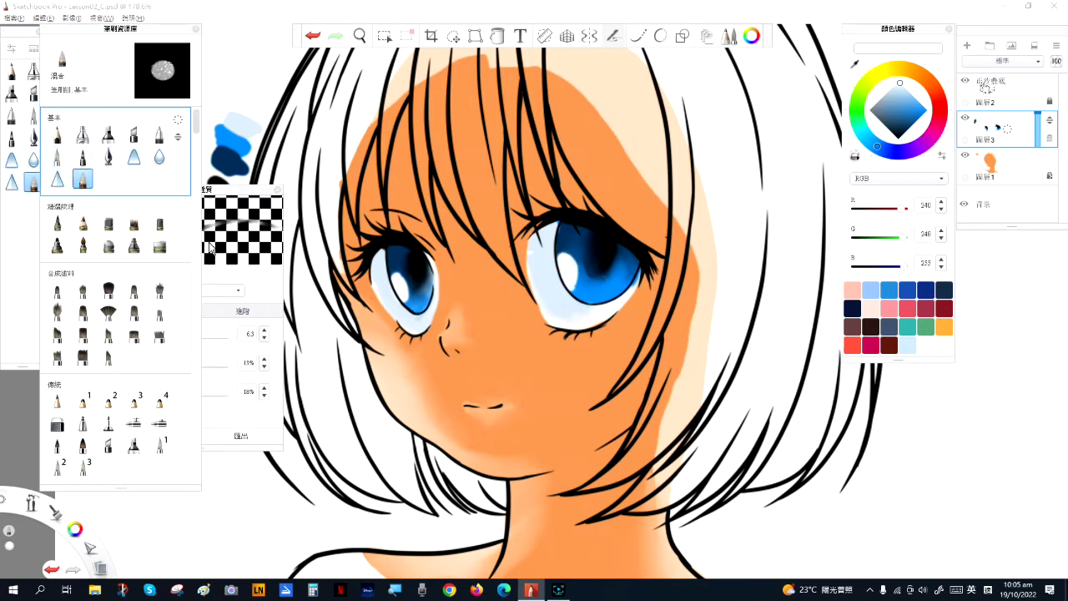
{"action": "mouse_move", "coordinate": [393, 282]}
{"action": "left_mouse_down"}
{"action": "mouse_move", "coordinate": [409, 284]}
{"action": "mouse_move", "coordinate": [395, 272]}
{"action": "mouse_move", "coordinate": [408, 296]}
{"action": "left_mouse_up"}
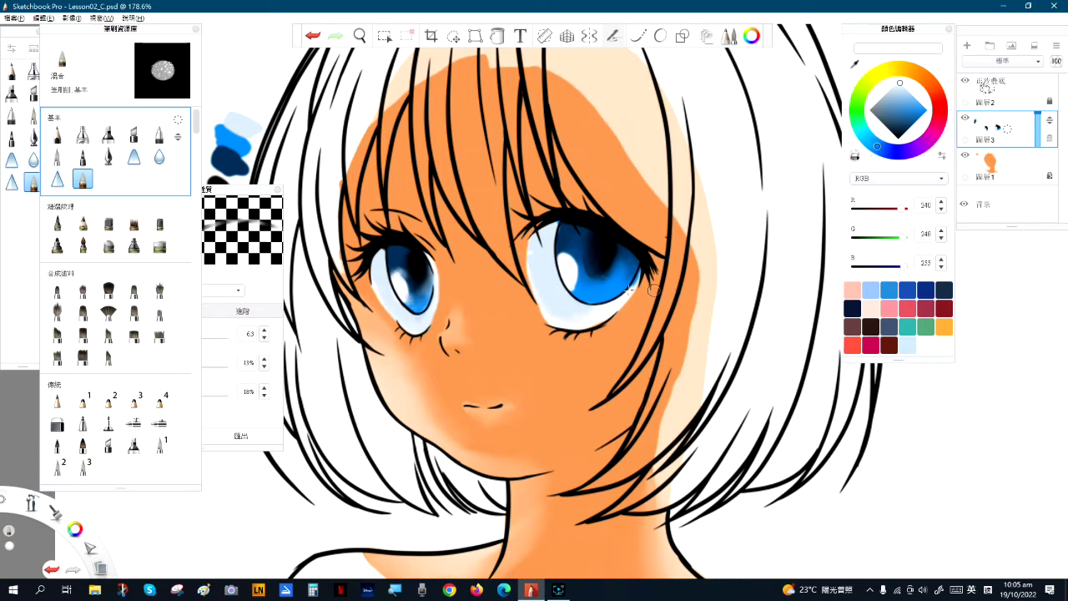
{"action": "mouse_move", "coordinate": [574, 289]}
{"action": "left_mouse_down"}
{"action": "mouse_move", "coordinate": [564, 250]}
{"action": "mouse_move", "coordinate": [577, 294]}
{"action": "left_mouse_up"}
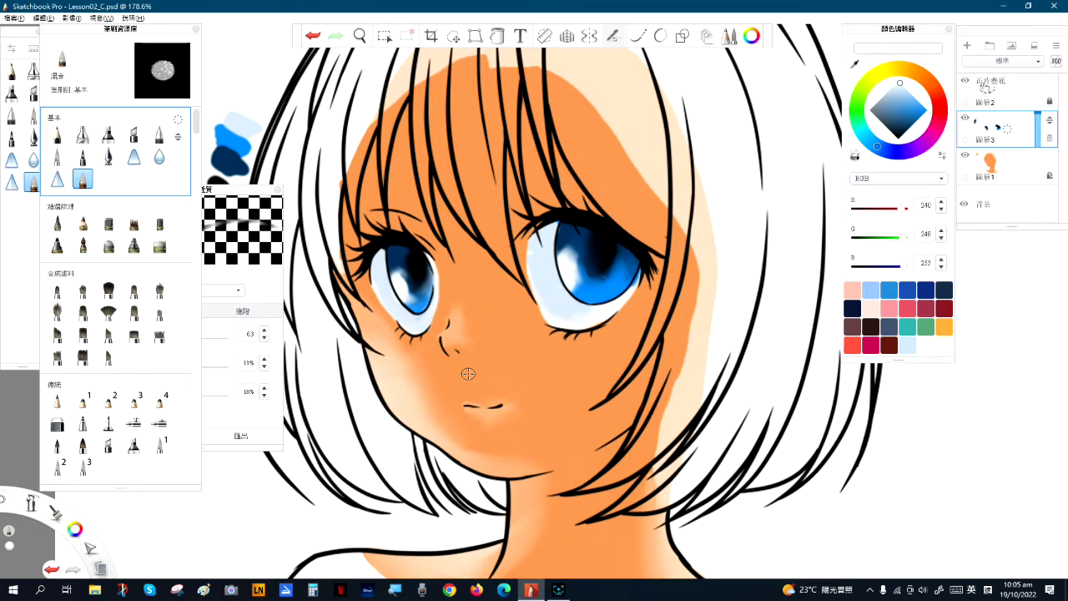
- Lock the eye layer and add a new layer above it, beneath the line art
{"action": "scroll", "coordinate": [512, 338], "scroll_direction": "down", "scroll_amount": 3}
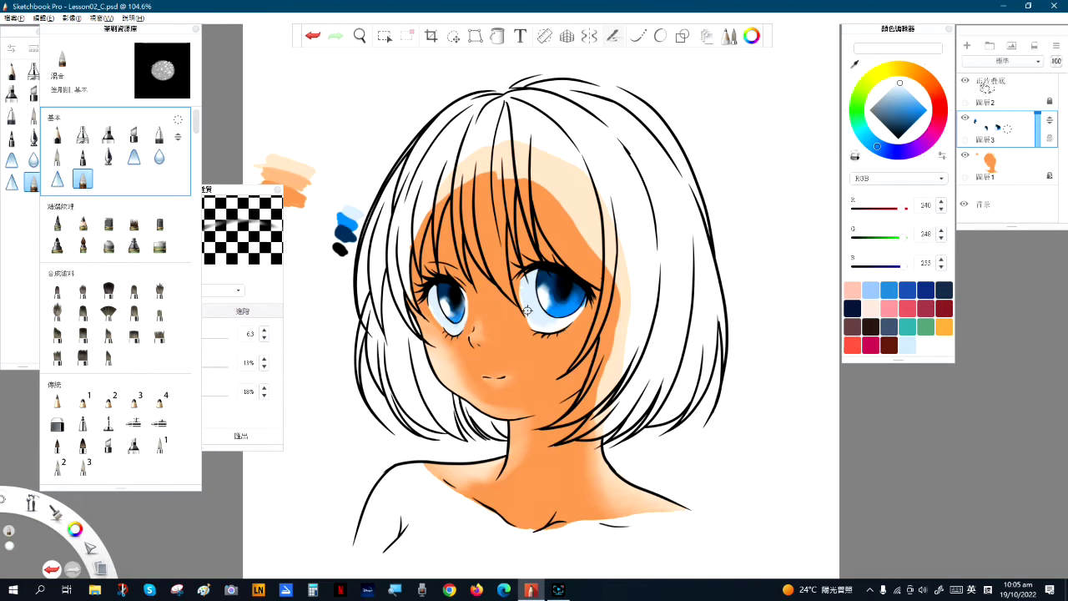
{"action": "left_click", "coordinate": [1011, 135]}
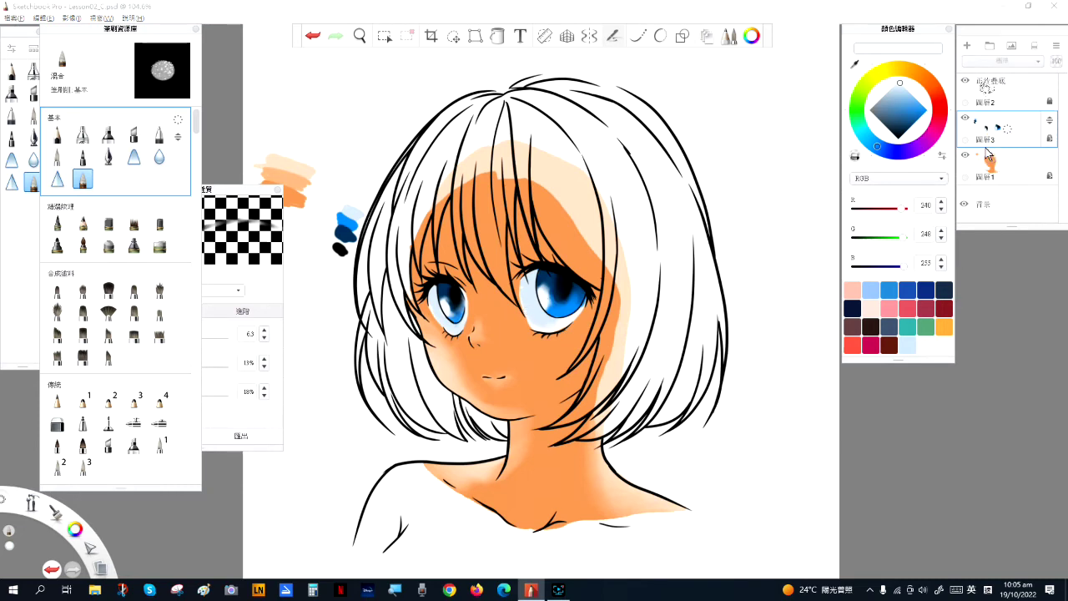
{"action": "left_click", "coordinate": [968, 47]}
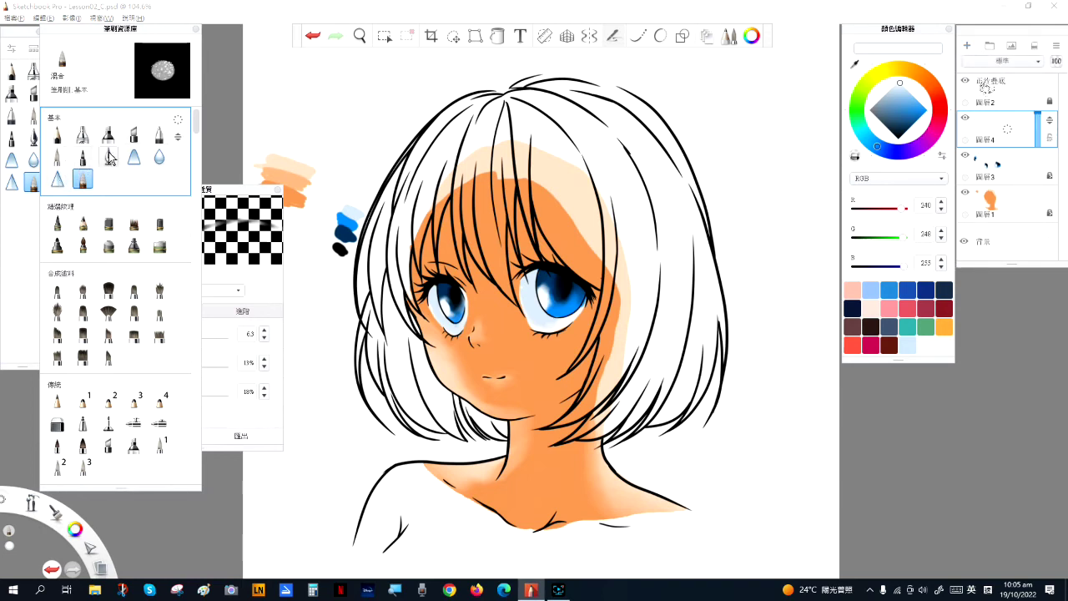
- Select the basic drawing brush and close the brush library and brush properties to clear the canvas area
{"action": "left_click", "coordinate": [57, 159]}
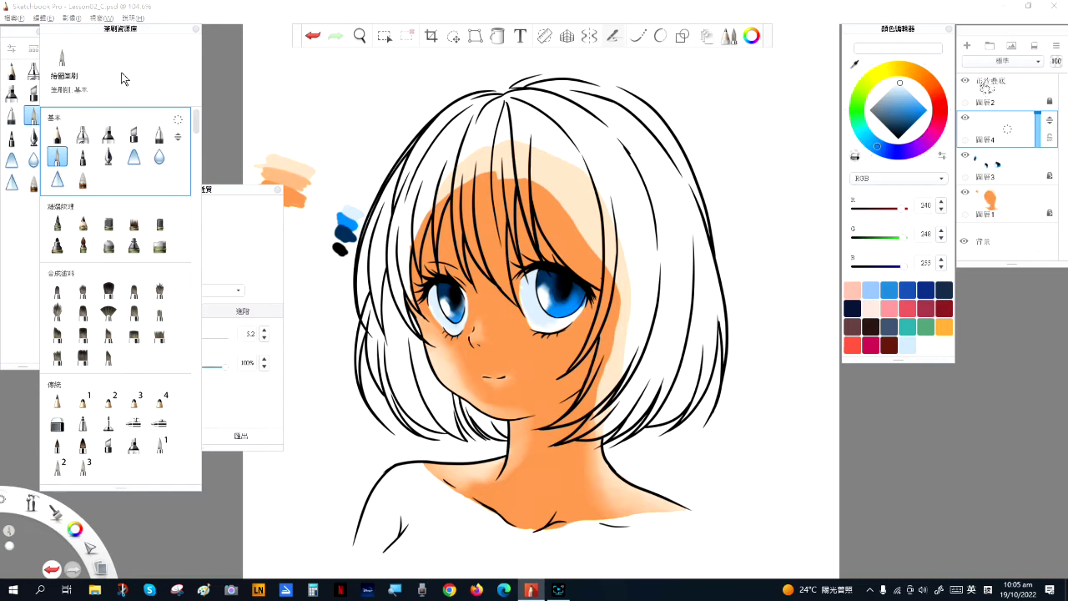
{"action": "left_click_drag", "start_coordinate": [119, 39], "coordinate": [145, 41]}
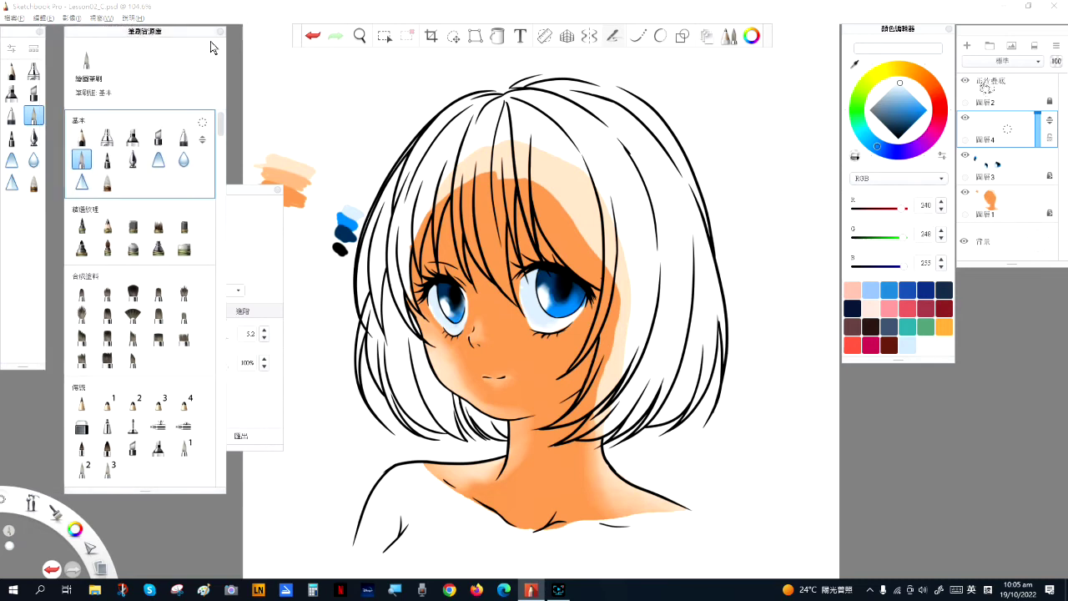
{"action": "left_click", "coordinate": [221, 31]}
{"action": "left_click_drag", "start_coordinate": [176, 192], "coordinate": [106, 229]}
{"action": "left_click", "coordinate": [212, 222]}
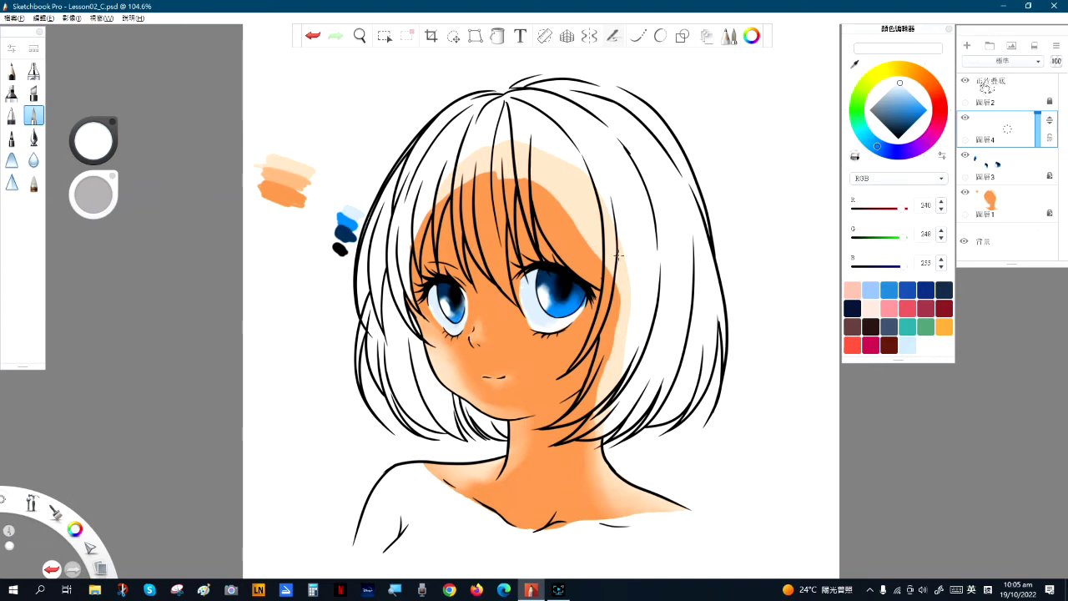
- Choose magenta (RGB 255, 0, 221) and paint a small swatch above the upper-left hair on the new layer
{"action": "scroll", "coordinate": [619, 255], "scroll_direction": "up", "scroll_amount": 2}
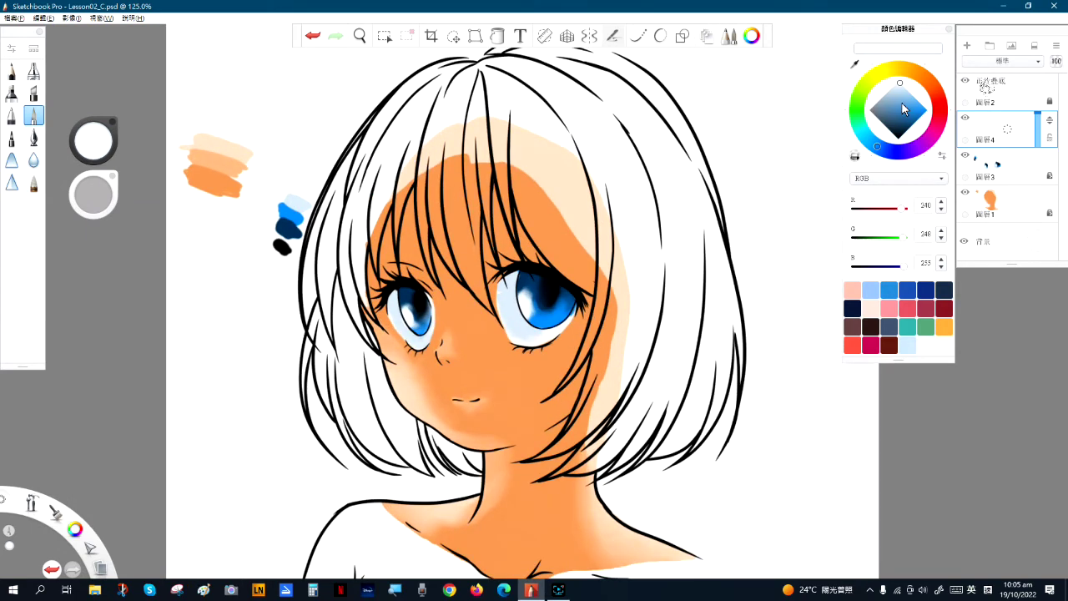
{"action": "left_click", "coordinate": [931, 137]}
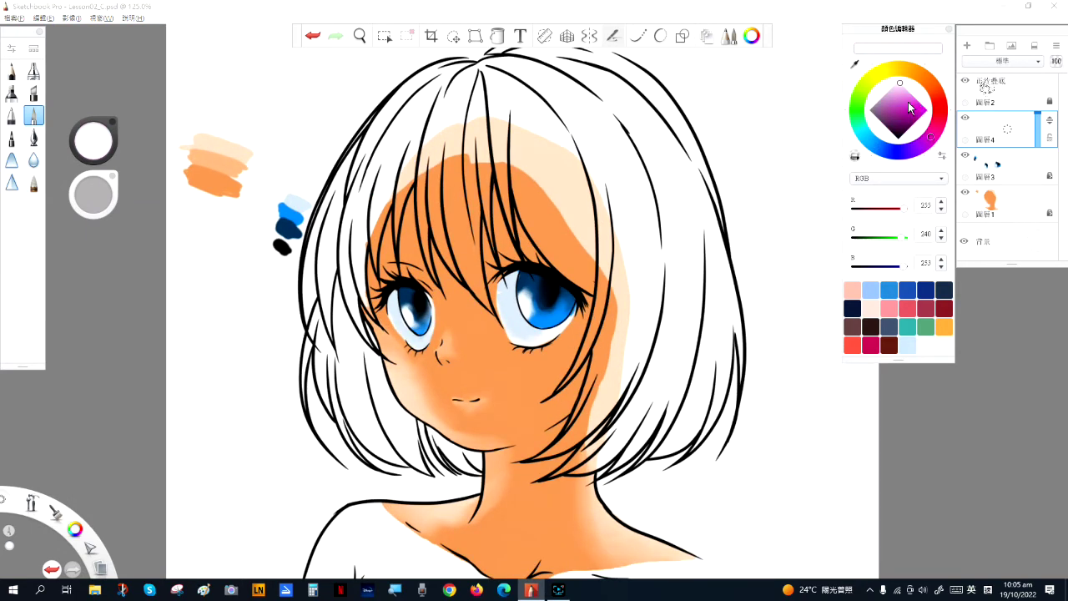
{"action": "left_click_drag", "start_coordinate": [909, 107], "coordinate": [927, 111]}
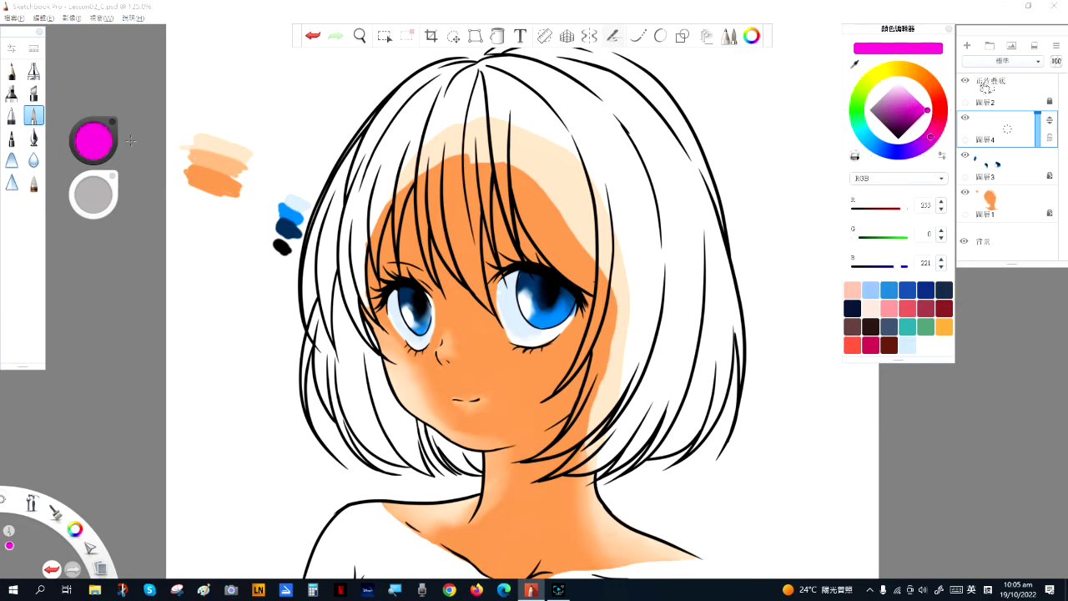
{"action": "left_click_drag", "start_coordinate": [338, 72], "coordinate": [344, 80]}
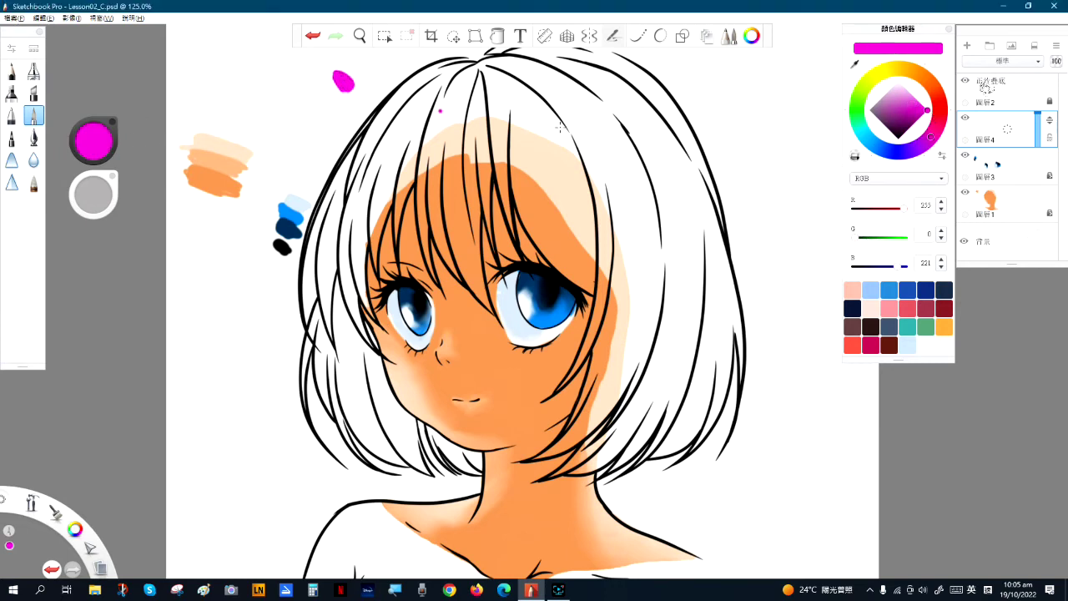
- Add a medium purple and a dark purple (RGB 76, 0, 66) swatch overlapping the magenta one
{"action": "left_click_drag", "start_coordinate": [915, 121], "coordinate": [919, 134]}
{"action": "mouse_move", "coordinate": [926, 135]}
{"action": "left_mouse_down"}
{"action": "mouse_move", "coordinate": [923, 144]}
{"action": "mouse_move", "coordinate": [930, 137]}
{"action": "left_mouse_up"}
{"action": "mouse_move", "coordinate": [325, 84]}
{"action": "left_mouse_down"}
{"action": "mouse_move", "coordinate": [338, 84]}
{"action": "mouse_move", "coordinate": [330, 88]}
{"action": "left_mouse_up"}
{"action": "left_click_drag", "start_coordinate": [916, 122], "coordinate": [906, 130]}
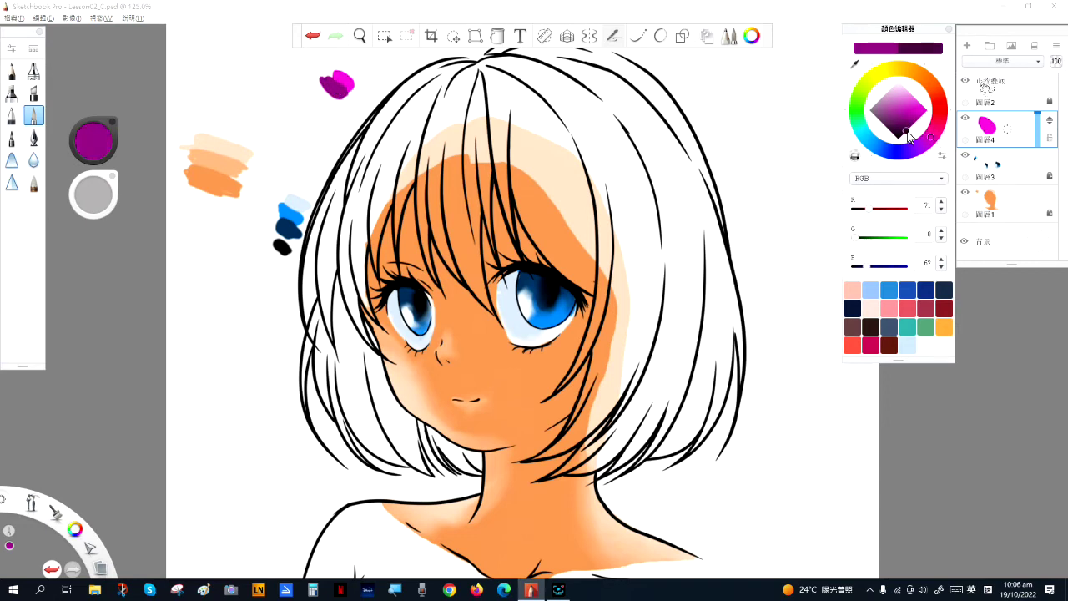
{"action": "mouse_move", "coordinate": [311, 86]}
{"action": "left_mouse_down"}
{"action": "mouse_move", "coordinate": [331, 97]}
{"action": "mouse_move", "coordinate": [317, 102]}
{"action": "left_mouse_up"}
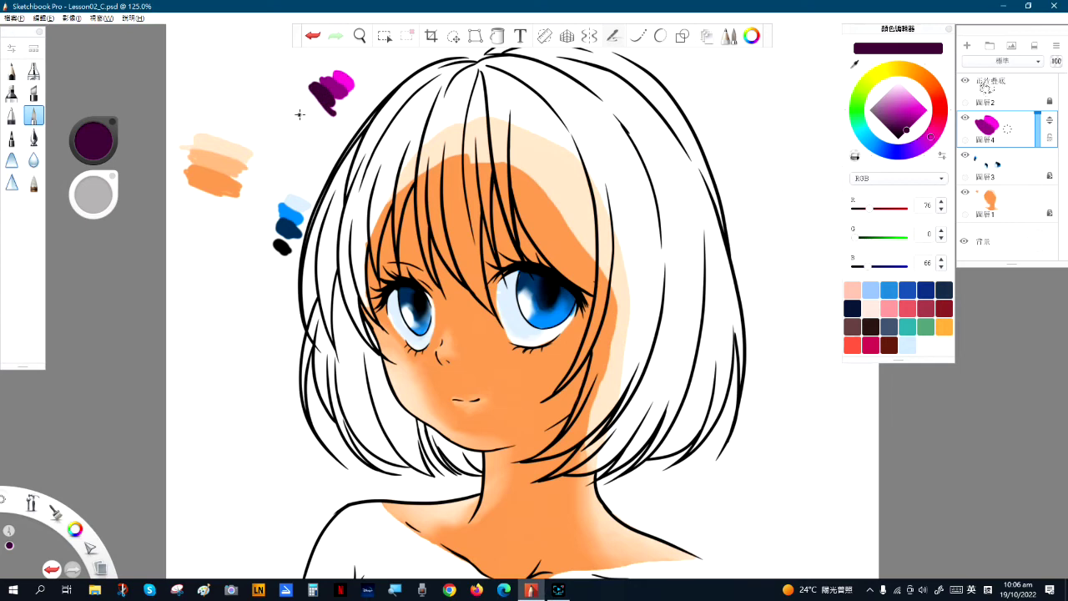
- Pick up the medium purple swatch and paint along the hair's left outer contour from the crown to the lowest lock
{"action": "left_click", "coordinate": [343, 102], "text": "alt"}
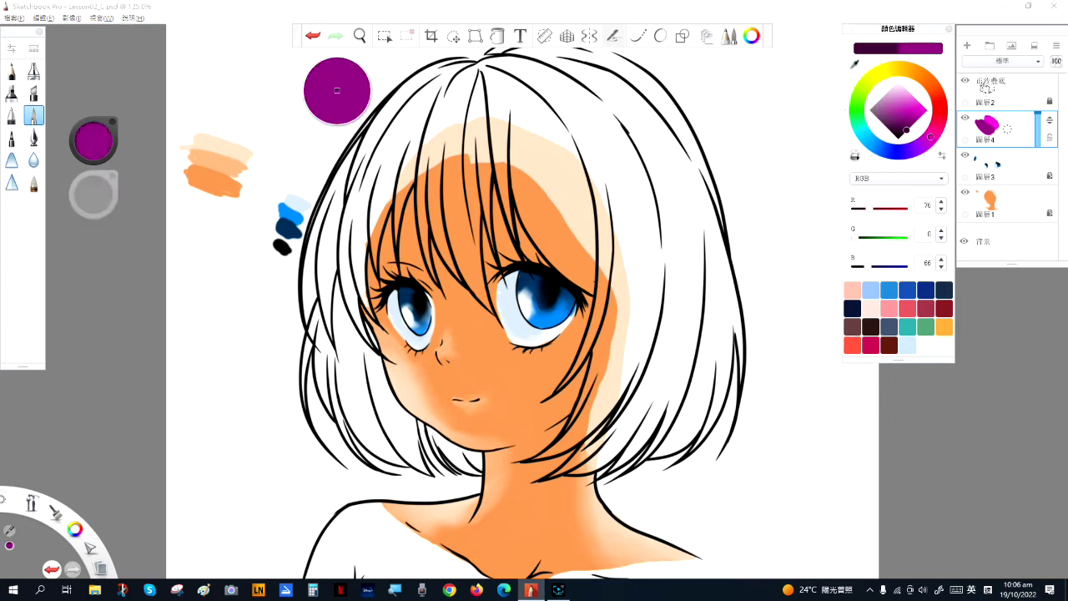
{"action": "left_click_drag", "start_coordinate": [482, 57], "coordinate": [405, 93]}
{"action": "left_click_drag", "start_coordinate": [455, 61], "coordinate": [360, 137]}
{"action": "mouse_move", "coordinate": [389, 101]}
{"action": "left_mouse_down"}
{"action": "mouse_move", "coordinate": [313, 215]}
{"action": "mouse_move", "coordinate": [342, 156]}
{"action": "mouse_move", "coordinate": [354, 144]}
{"action": "mouse_move", "coordinate": [323, 230]}
{"action": "left_mouse_up"}
{"action": "left_click_drag", "start_coordinate": [348, 149], "coordinate": [322, 274]}
{"action": "mouse_move", "coordinate": [328, 187]}
{"action": "left_mouse_down"}
{"action": "mouse_move", "coordinate": [305, 275]}
{"action": "mouse_move", "coordinate": [341, 182]}
{"action": "mouse_move", "coordinate": [321, 242]}
{"action": "mouse_move", "coordinate": [320, 314]}
{"action": "left_mouse_up"}
{"action": "left_click_drag", "start_coordinate": [317, 250], "coordinate": [314, 348]}
{"action": "left_click_drag", "start_coordinate": [320, 302], "coordinate": [302, 406]}
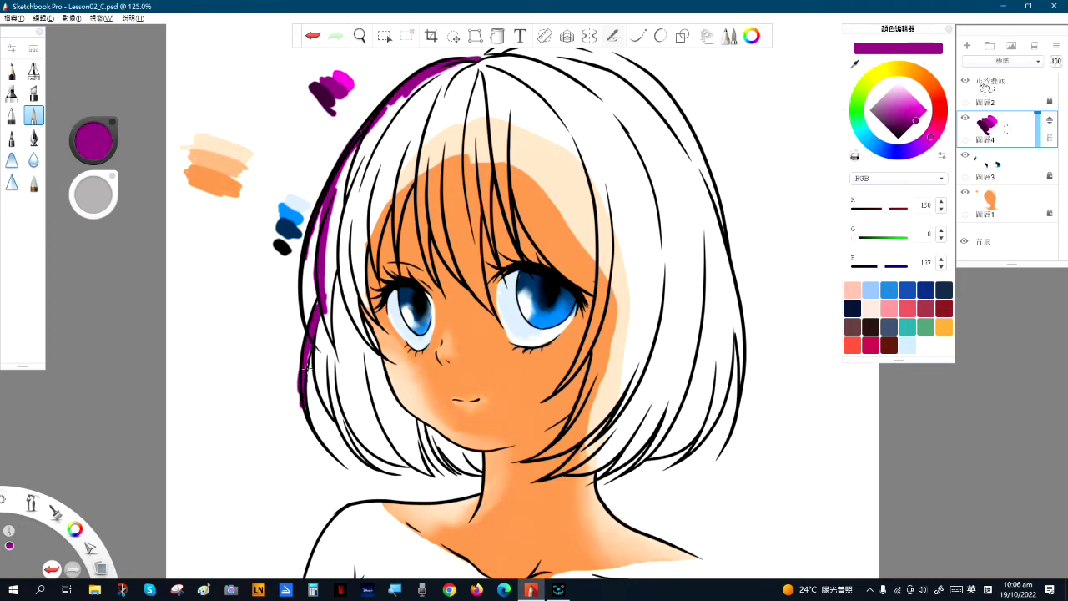
{"action": "left_click_drag", "start_coordinate": [307, 368], "coordinate": [317, 444]}
{"action": "left_click_drag", "start_coordinate": [319, 298], "coordinate": [307, 367]}
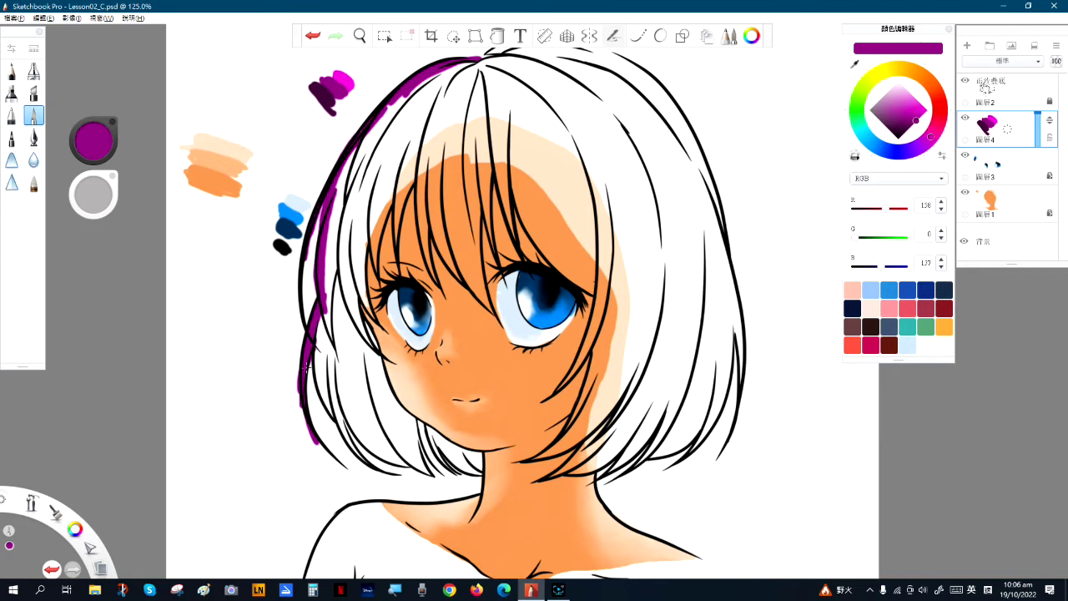
- Paint medium purple along the inner left locks, their lower tips and the jawline up to the neck
{"action": "mouse_move", "coordinate": [325, 317]}
{"action": "left_mouse_down"}
{"action": "mouse_move", "coordinate": [321, 346]}
{"action": "mouse_move", "coordinate": [312, 330]}
{"action": "mouse_move", "coordinate": [315, 321]}
{"action": "mouse_move", "coordinate": [335, 424]}
{"action": "mouse_move", "coordinate": [324, 315]}
{"action": "mouse_move", "coordinate": [363, 455]}
{"action": "mouse_move", "coordinate": [339, 414]}
{"action": "mouse_move", "coordinate": [381, 472]}
{"action": "left_mouse_up"}
{"action": "left_click_drag", "start_coordinate": [341, 414], "coordinate": [382, 460]}
{"action": "mouse_move", "coordinate": [359, 433]}
{"action": "left_mouse_down"}
{"action": "mouse_move", "coordinate": [415, 468]}
{"action": "mouse_move", "coordinate": [393, 451]}
{"action": "mouse_move", "coordinate": [419, 464]}
{"action": "mouse_move", "coordinate": [429, 452]}
{"action": "mouse_move", "coordinate": [453, 470]}
{"action": "mouse_move", "coordinate": [482, 470]}
{"action": "mouse_move", "coordinate": [451, 474]}
{"action": "left_mouse_up"}
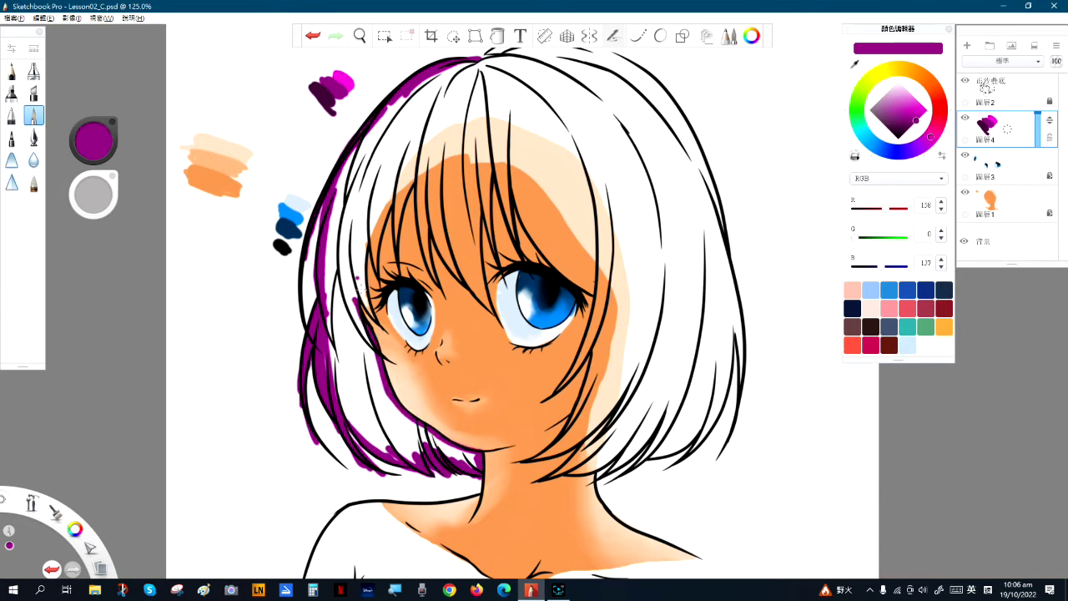
- Paint the left side of the fringe in medium purple, from the lock beside the left eye up to the forehead
{"action": "mouse_move", "coordinate": [376, 322]}
{"action": "left_mouse_down"}
{"action": "mouse_move", "coordinate": [358, 291]}
{"action": "mouse_move", "coordinate": [362, 229]}
{"action": "mouse_move", "coordinate": [372, 224]}
{"action": "left_mouse_up"}
{"action": "left_click_drag", "start_coordinate": [376, 271], "coordinate": [374, 208]}
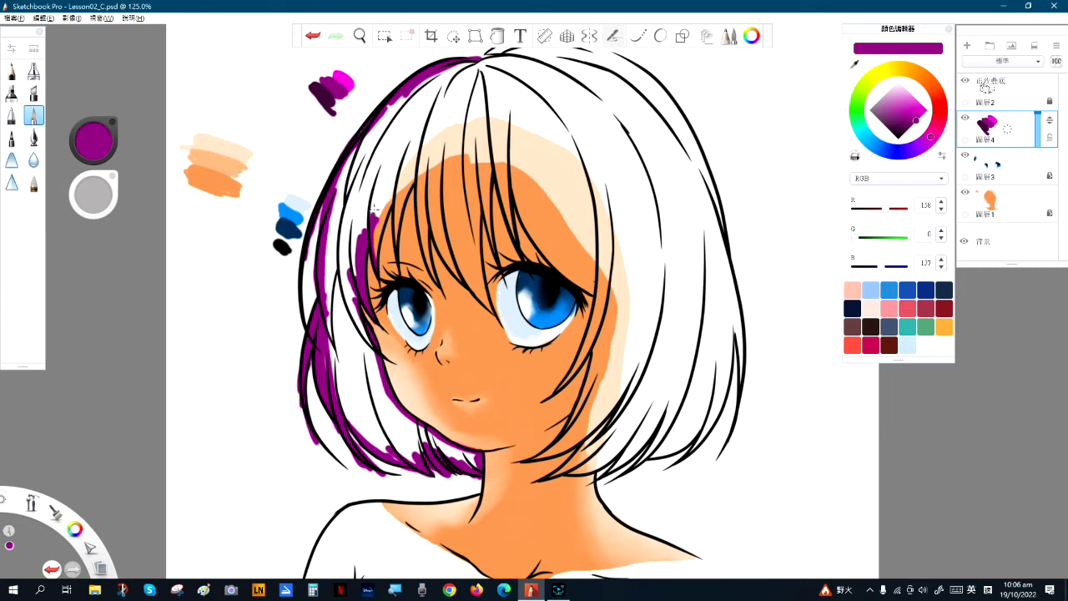
{"action": "mouse_move", "coordinate": [374, 261]}
{"action": "left_mouse_down"}
{"action": "mouse_move", "coordinate": [391, 192]}
{"action": "mouse_move", "coordinate": [380, 224]}
{"action": "mouse_move", "coordinate": [398, 224]}
{"action": "mouse_move", "coordinate": [397, 248]}
{"action": "mouse_move", "coordinate": [402, 173]}
{"action": "left_mouse_up"}
{"action": "left_click_drag", "start_coordinate": [404, 217], "coordinate": [412, 161]}
{"action": "mouse_move", "coordinate": [433, 274]}
{"action": "left_mouse_down"}
{"action": "mouse_move", "coordinate": [427, 170]}
{"action": "mouse_move", "coordinate": [424, 248]}
{"action": "left_mouse_up"}
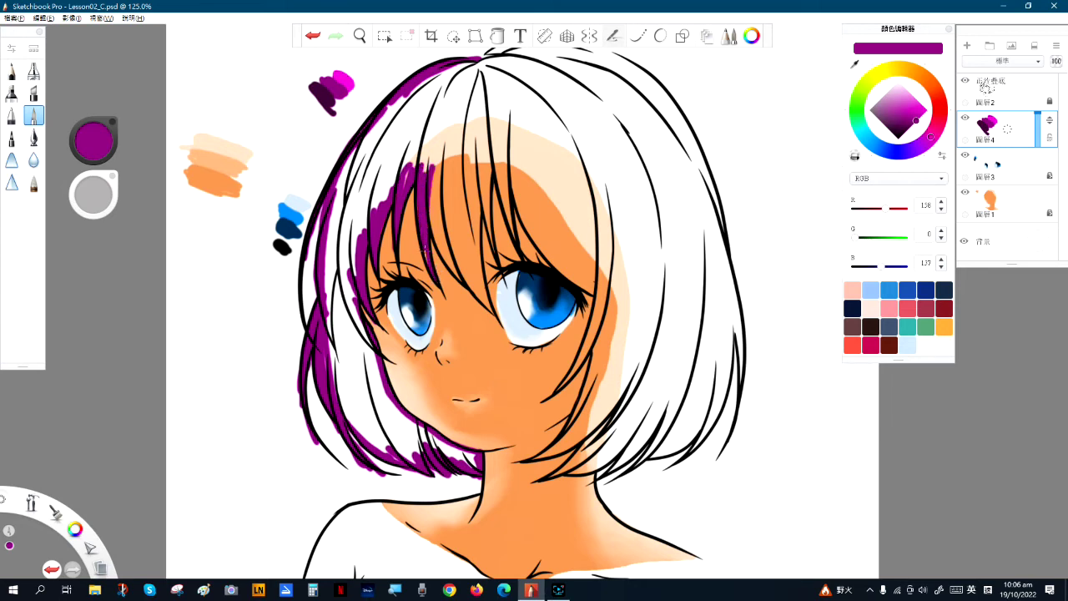
{"action": "left_click_drag", "start_coordinate": [430, 180], "coordinate": [426, 213]}
- Paint the central fringe strands between the eyes in medium purple, extending toward the right eye
{"action": "mouse_move", "coordinate": [461, 282]}
{"action": "left_mouse_down"}
{"action": "mouse_move", "coordinate": [429, 199]}
{"action": "mouse_move", "coordinate": [453, 265]}
{"action": "mouse_move", "coordinate": [434, 240]}
{"action": "mouse_move", "coordinate": [489, 309]}
{"action": "mouse_move", "coordinate": [470, 217]}
{"action": "left_mouse_up"}
{"action": "left_click_drag", "start_coordinate": [481, 282], "coordinate": [486, 157]}
{"action": "left_click_drag", "start_coordinate": [491, 224], "coordinate": [493, 171]}
{"action": "left_click_drag", "start_coordinate": [470, 256], "coordinate": [474, 204]}
{"action": "mouse_move", "coordinate": [493, 162]}
{"action": "left_mouse_down"}
{"action": "mouse_move", "coordinate": [516, 248]}
{"action": "mouse_move", "coordinate": [534, 265]}
{"action": "mouse_move", "coordinate": [504, 163]}
{"action": "left_mouse_up"}
{"action": "left_click_drag", "start_coordinate": [542, 244], "coordinate": [504, 173]}
{"action": "left_click_drag", "start_coordinate": [552, 246], "coordinate": [512, 197]}
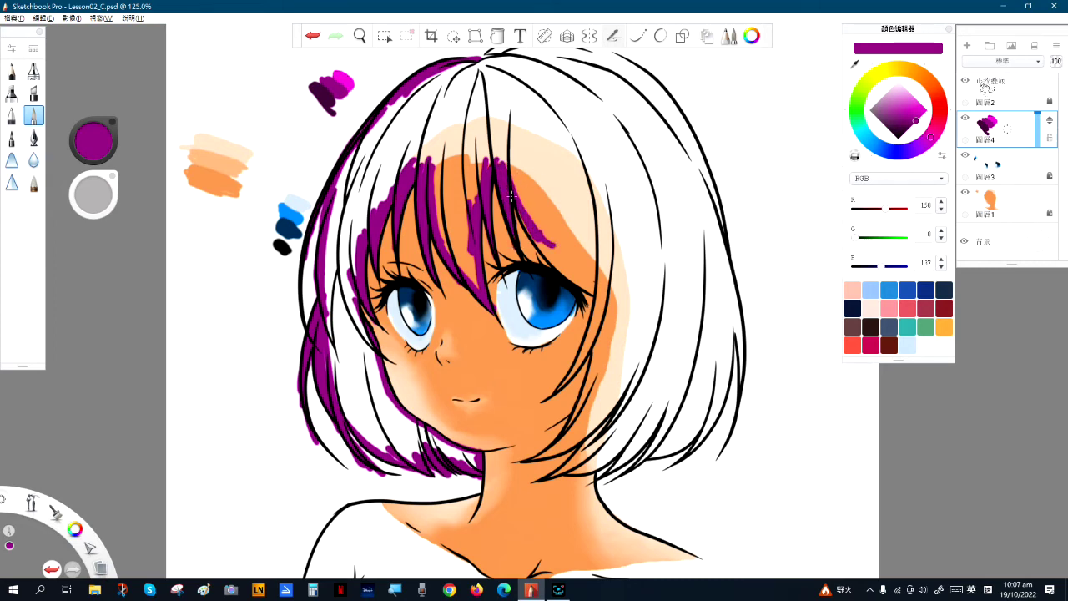
- Paint medium purple above the right eye and down the face-framing locks to the right side of the neck
{"action": "left_click_drag", "start_coordinate": [541, 244], "coordinate": [610, 296]}
{"action": "mouse_move", "coordinate": [546, 247]}
{"action": "left_mouse_down"}
{"action": "mouse_move", "coordinate": [589, 287]}
{"action": "mouse_move", "coordinate": [588, 343]}
{"action": "left_mouse_up"}
{"action": "mouse_move", "coordinate": [601, 298]}
{"action": "left_mouse_down"}
{"action": "mouse_move", "coordinate": [588, 350]}
{"action": "mouse_move", "coordinate": [549, 403]}
{"action": "left_mouse_up"}
{"action": "mouse_move", "coordinate": [593, 341]}
{"action": "left_mouse_down"}
{"action": "mouse_move", "coordinate": [588, 386]}
{"action": "mouse_move", "coordinate": [592, 346]}
{"action": "mouse_move", "coordinate": [595, 370]}
{"action": "mouse_move", "coordinate": [559, 445]}
{"action": "mouse_move", "coordinate": [587, 407]}
{"action": "mouse_move", "coordinate": [555, 451]}
{"action": "mouse_move", "coordinate": [567, 437]}
{"action": "mouse_move", "coordinate": [532, 460]}
{"action": "mouse_move", "coordinate": [601, 434]}
{"action": "mouse_move", "coordinate": [559, 449]}
{"action": "mouse_move", "coordinate": [583, 428]}
{"action": "mouse_move", "coordinate": [587, 405]}
{"action": "mouse_move", "coordinate": [570, 388]}
{"action": "mouse_move", "coordinate": [555, 390]}
{"action": "mouse_move", "coordinate": [552, 405]}
{"action": "mouse_move", "coordinate": [610, 437]}
{"action": "mouse_move", "coordinate": [625, 422]}
{"action": "mouse_move", "coordinate": [556, 473]}
{"action": "left_mouse_up"}
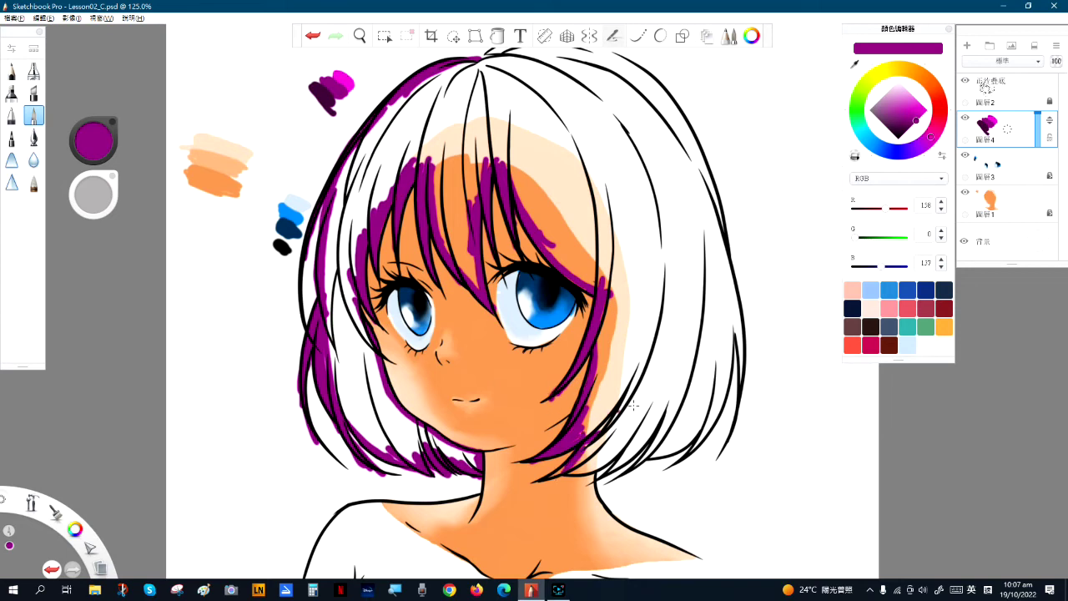
- Paint medium purple along the right-hand hair tips and up the right outer contour to the crown
{"action": "mouse_move", "coordinate": [594, 435]}
{"action": "left_mouse_down"}
{"action": "mouse_move", "coordinate": [579, 455]}
{"action": "mouse_move", "coordinate": [592, 432]}
{"action": "left_mouse_up"}
{"action": "mouse_move", "coordinate": [538, 482]}
{"action": "left_mouse_down"}
{"action": "mouse_move", "coordinate": [608, 443]}
{"action": "mouse_move", "coordinate": [576, 471]}
{"action": "mouse_move", "coordinate": [633, 441]}
{"action": "mouse_move", "coordinate": [605, 463]}
{"action": "mouse_move", "coordinate": [624, 459]}
{"action": "mouse_move", "coordinate": [660, 430]}
{"action": "mouse_move", "coordinate": [654, 451]}
{"action": "mouse_move", "coordinate": [685, 432]}
{"action": "left_mouse_up"}
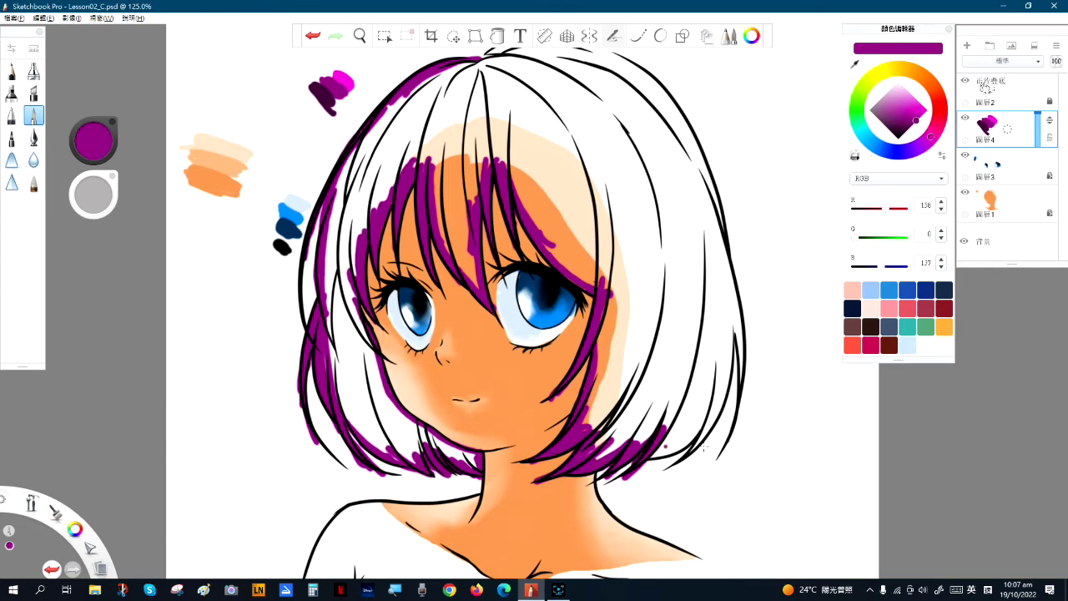
{"action": "mouse_move", "coordinate": [640, 461]}
{"action": "left_mouse_down"}
{"action": "mouse_move", "coordinate": [709, 421]}
{"action": "mouse_move", "coordinate": [680, 459]}
{"action": "mouse_move", "coordinate": [713, 418]}
{"action": "mouse_move", "coordinate": [732, 324]}
{"action": "mouse_move", "coordinate": [738, 404]}
{"action": "mouse_move", "coordinate": [723, 250]}
{"action": "left_mouse_up"}
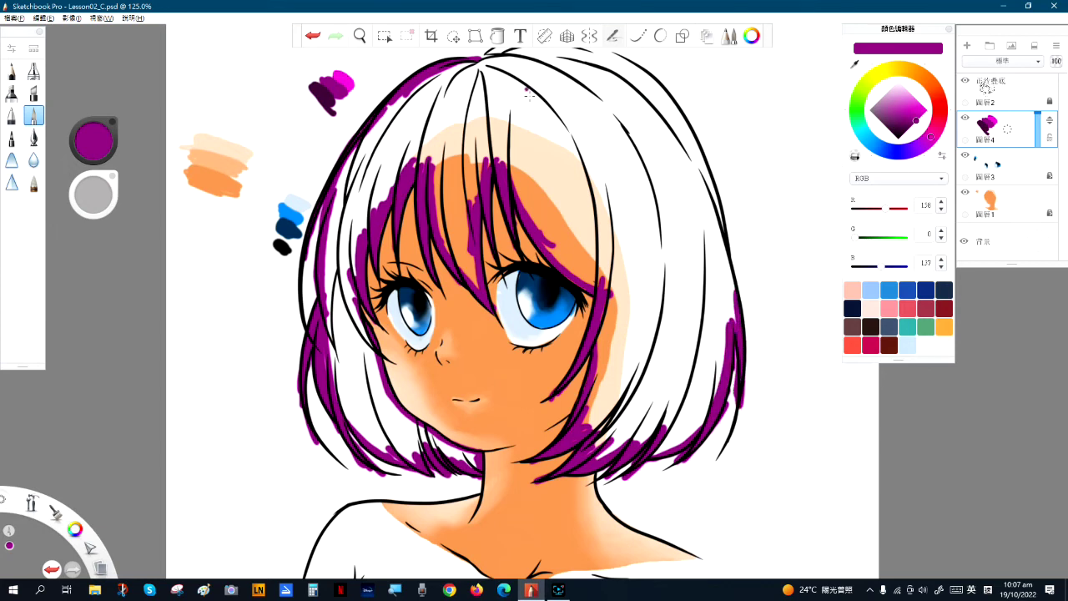
{"action": "key", "text": "space"}
{"action": "left_click_drag", "start_coordinate": [584, 136], "coordinate": [583, 178]}
{"action": "mouse_move", "coordinate": [474, 104]}
{"action": "left_mouse_down"}
{"action": "mouse_move", "coordinate": [547, 86]}
{"action": "mouse_move", "coordinate": [609, 95]}
{"action": "mouse_move", "coordinate": [593, 97]}
{"action": "mouse_move", "coordinate": [667, 153]}
{"action": "mouse_move", "coordinate": [641, 111]}
{"action": "mouse_move", "coordinate": [663, 130]}
{"action": "mouse_move", "coordinate": [716, 254]}
{"action": "mouse_move", "coordinate": [712, 227]}
{"action": "mouse_move", "coordinate": [733, 363]}
{"action": "left_mouse_up"}
{"action": "left_click", "coordinate": [595, 194]}
{"action": "left_click_drag", "start_coordinate": [547, 84], "coordinate": [442, 111]}
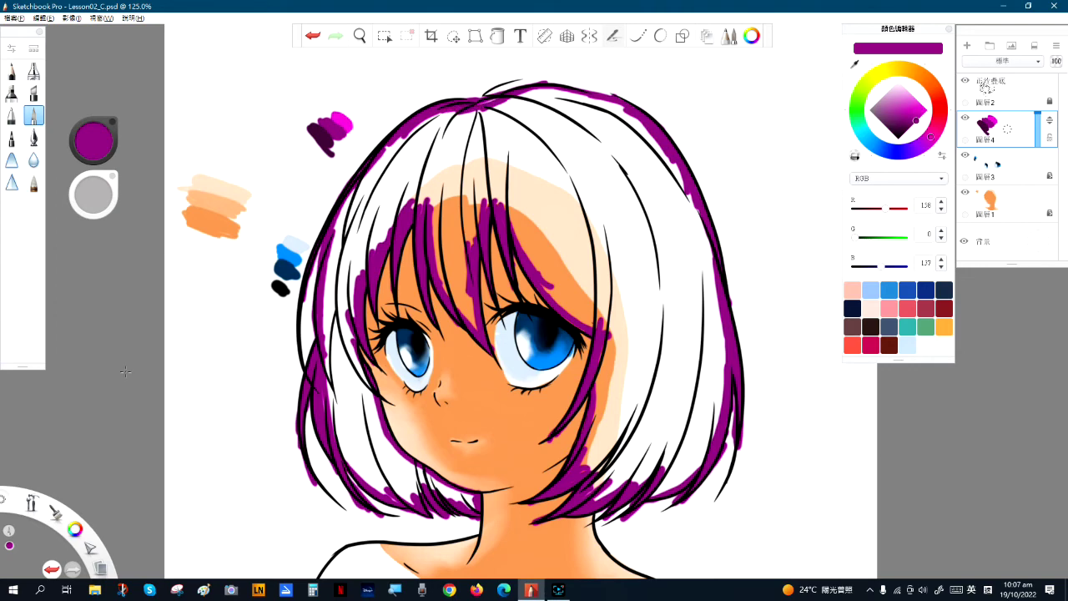
- Switch the drawing brush to transparent colour and erase the purple spill outside the lower-left outer hair contour
{"action": "scroll", "coordinate": [360, 460], "scroll_direction": "up", "scroll_amount": 5}
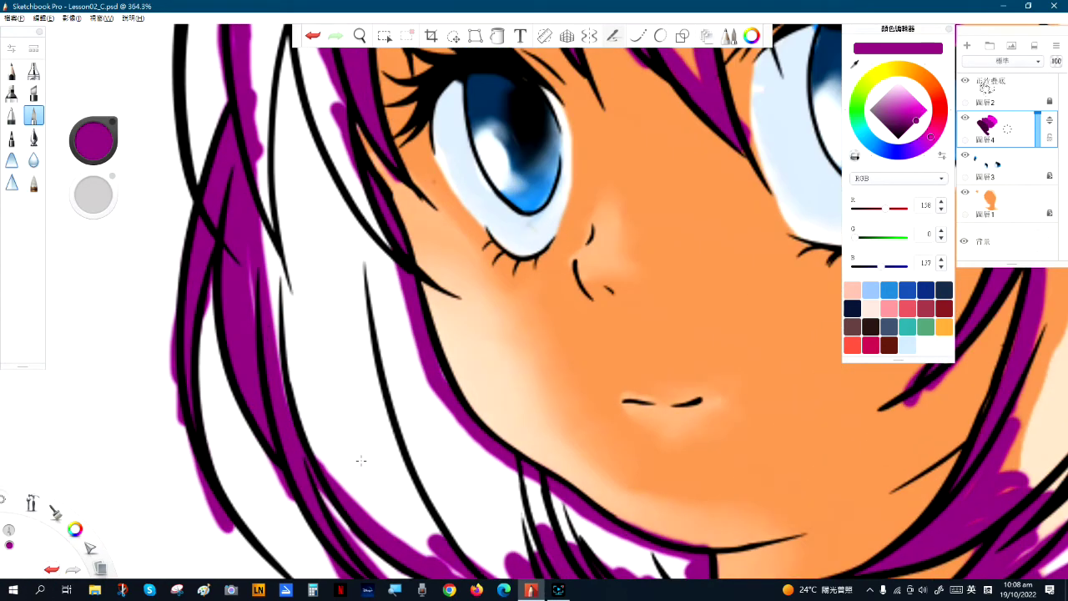
{"action": "left_click", "coordinate": [853, 156]}
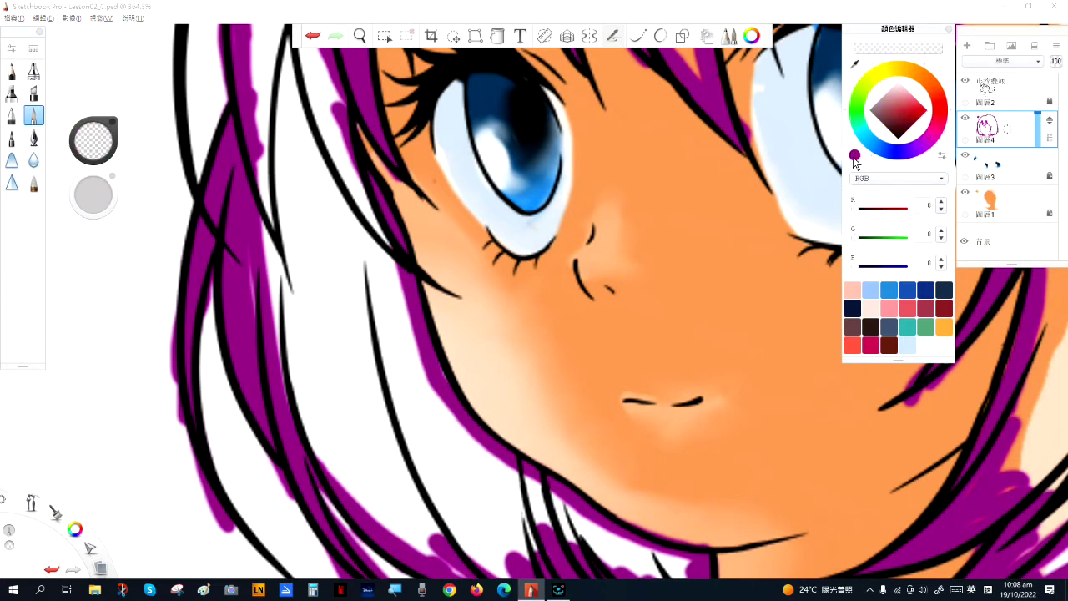
{"action": "mouse_move", "coordinate": [250, 321]}
{"action": "left_mouse_down"}
{"action": "mouse_move", "coordinate": [351, 214]}
{"action": "mouse_move", "coordinate": [299, 242]}
{"action": "mouse_move", "coordinate": [303, 185]}
{"action": "mouse_move", "coordinate": [306, 266]}
{"action": "mouse_move", "coordinate": [333, 371]}
{"action": "left_mouse_up"}
{"action": "mouse_move", "coordinate": [299, 258]}
{"action": "left_mouse_down"}
{"action": "mouse_move", "coordinate": [327, 367]}
{"action": "mouse_move", "coordinate": [310, 317]}
{"action": "mouse_move", "coordinate": [362, 415]}
{"action": "mouse_move", "coordinate": [308, 310]}
{"action": "left_mouse_up"}
{"action": "mouse_move", "coordinate": [299, 146]}
{"action": "left_mouse_down"}
{"action": "mouse_move", "coordinate": [305, 205]}
{"action": "mouse_move", "coordinate": [340, 160]}
{"action": "mouse_move", "coordinate": [341, 138]}
{"action": "mouse_move", "coordinate": [337, 156]}
{"action": "left_mouse_up"}
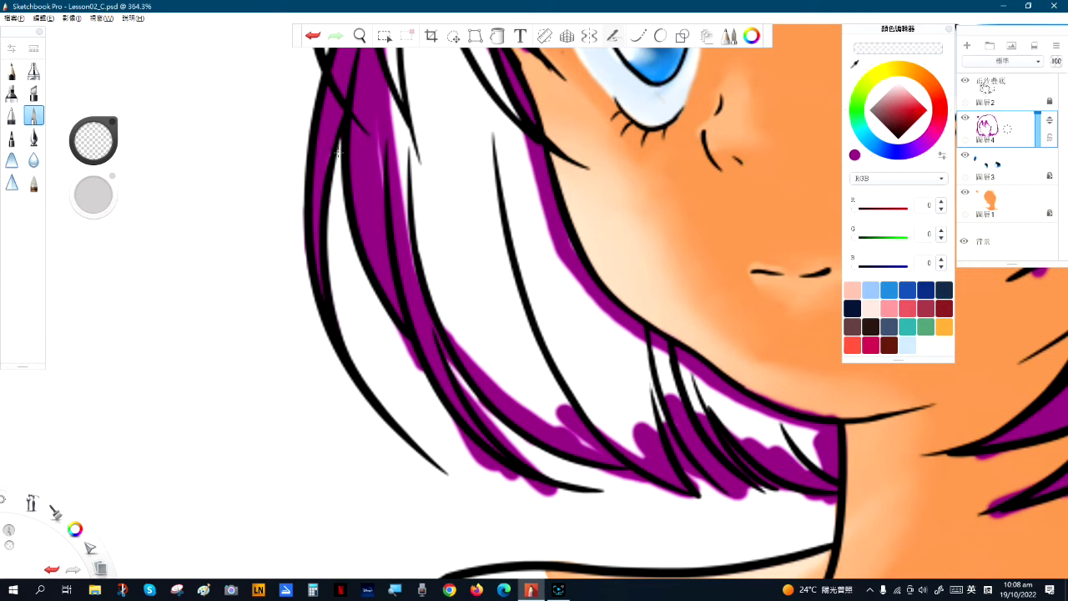
- Erase the purple spill beneath the curved lower-left locks, undoing stray erasures and adjusting the brush as needed
{"action": "key", "text": "ctrl+z"}
{"action": "mouse_move", "coordinate": [393, 323]}
{"action": "left_mouse_down"}
{"action": "mouse_move", "coordinate": [472, 450]}
{"action": "mouse_move", "coordinate": [460, 443]}
{"action": "mouse_move", "coordinate": [546, 486]}
{"action": "mouse_move", "coordinate": [538, 482]}
{"action": "left_mouse_up"}
{"action": "mouse_move", "coordinate": [448, 354]}
{"action": "left_mouse_down"}
{"action": "mouse_move", "coordinate": [457, 378]}
{"action": "mouse_move", "coordinate": [544, 458]}
{"action": "left_mouse_up"}
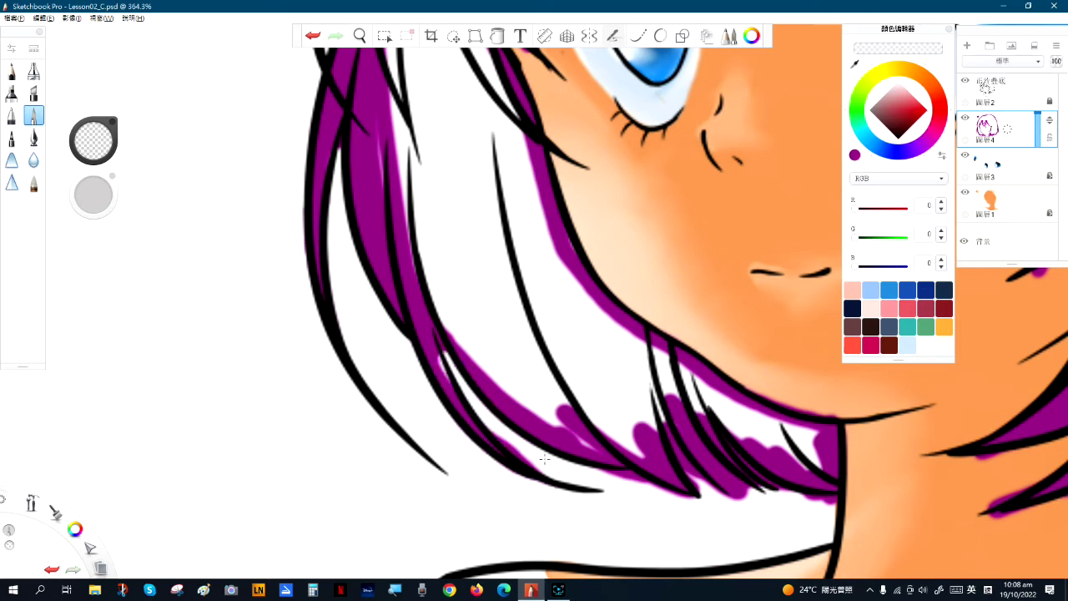
{"action": "key", "text": "ctrl+z"}
{"action": "left_click_drag", "start_coordinate": [109, 186], "coordinate": [94, 190]}
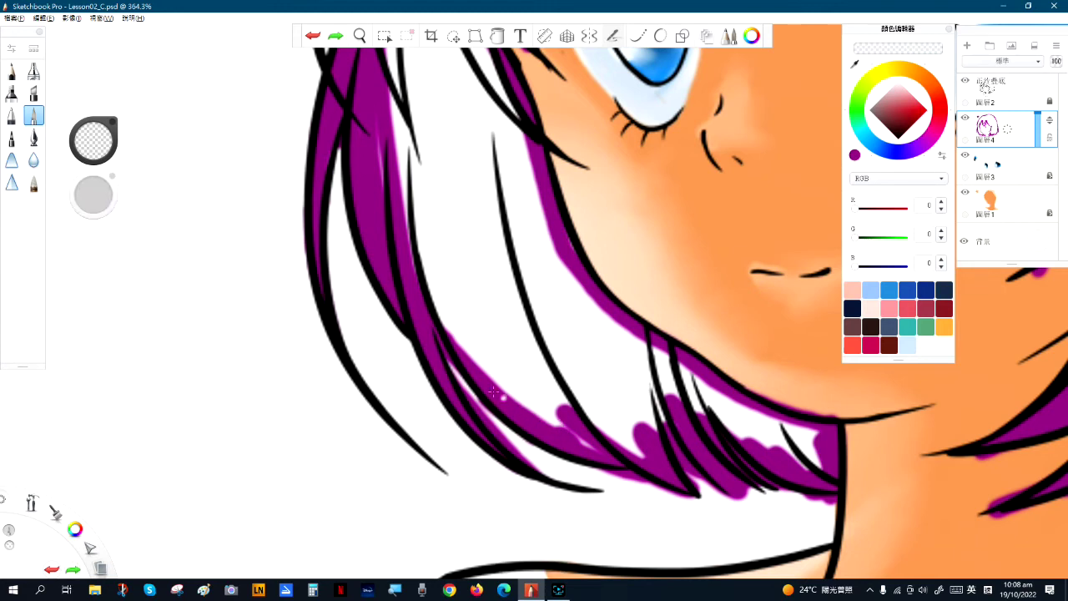
{"action": "left_click_drag", "start_coordinate": [454, 369], "coordinate": [507, 436]}
{"action": "mouse_move", "coordinate": [474, 399]}
{"action": "left_mouse_down"}
{"action": "mouse_move", "coordinate": [538, 469]}
{"action": "mouse_move", "coordinate": [496, 418]}
{"action": "left_mouse_up"}
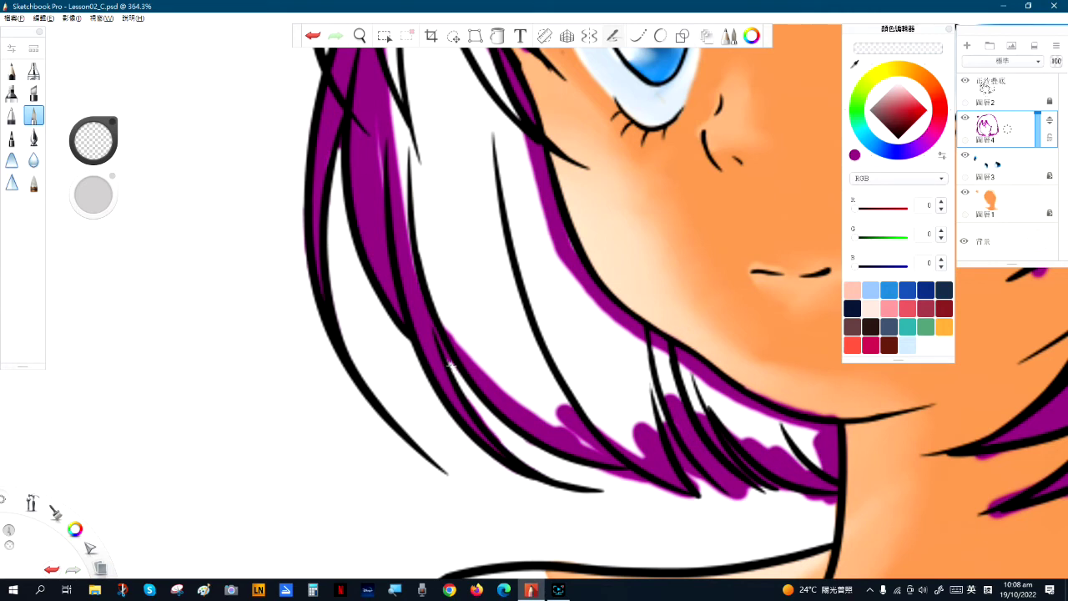
- Erase the purple spill beneath and between the hair tips to the left of the neck
{"action": "mouse_move", "coordinate": [603, 475]}
{"action": "left_mouse_down"}
{"action": "mouse_move", "coordinate": [643, 481]}
{"action": "mouse_move", "coordinate": [617, 472]}
{"action": "mouse_move", "coordinate": [657, 498]}
{"action": "left_mouse_up"}
{"action": "mouse_move", "coordinate": [605, 473]}
{"action": "left_mouse_down"}
{"action": "mouse_move", "coordinate": [659, 495]}
{"action": "mouse_move", "coordinate": [716, 488]}
{"action": "left_mouse_up"}
{"action": "left_click_drag", "start_coordinate": [675, 445], "coordinate": [700, 496]}
{"action": "mouse_move", "coordinate": [673, 443]}
{"action": "left_mouse_down"}
{"action": "mouse_move", "coordinate": [701, 486]}
{"action": "mouse_move", "coordinate": [729, 500]}
{"action": "left_mouse_up"}
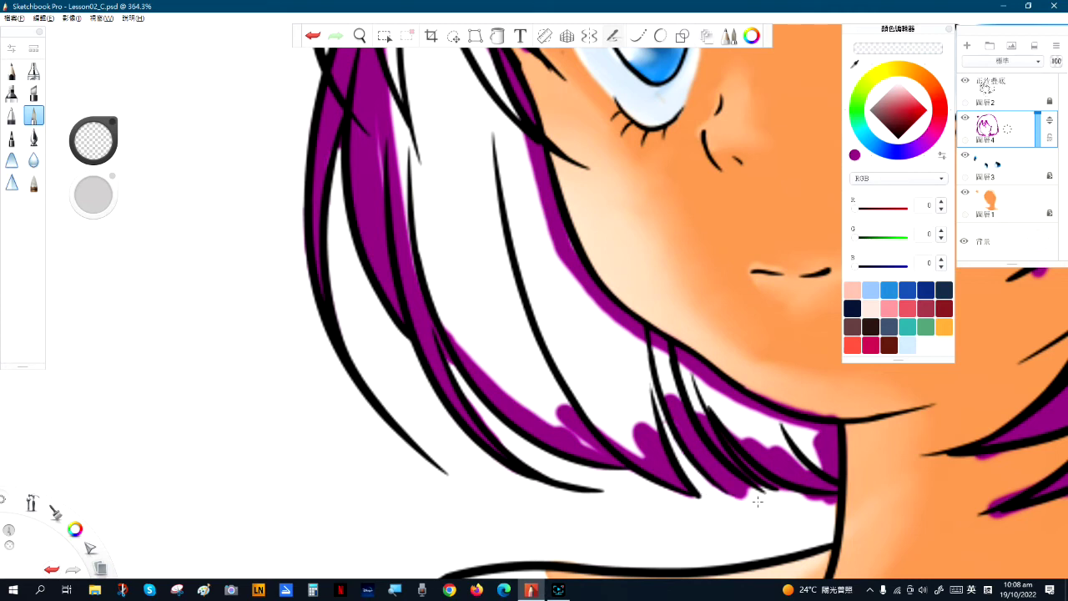
{"action": "left_click_drag", "start_coordinate": [700, 443], "coordinate": [353, 398]}
{"action": "left_click_drag", "start_coordinate": [433, 394], "coordinate": [409, 393]}
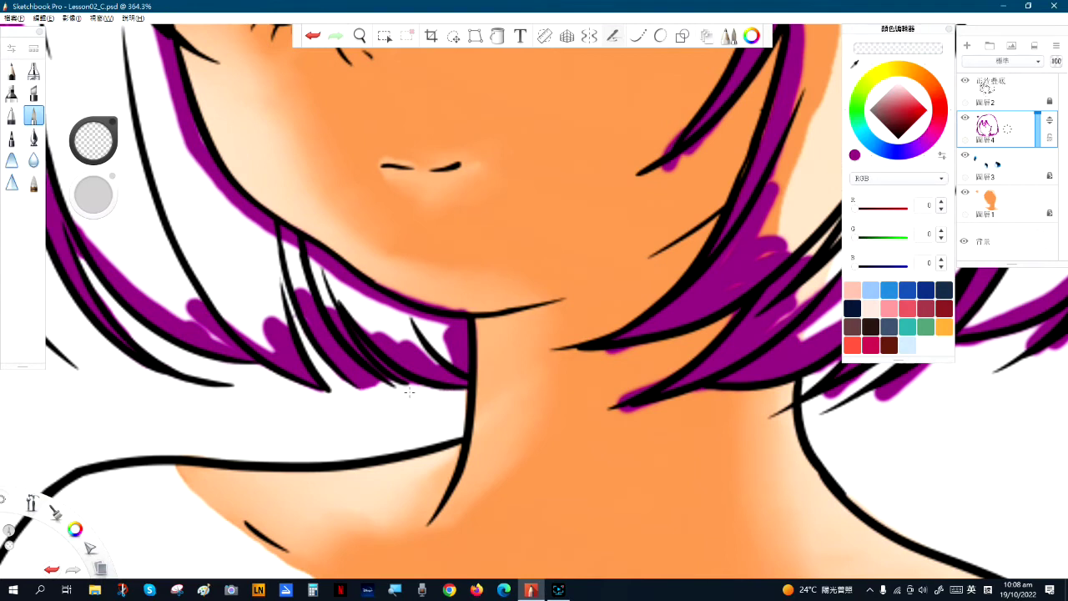
- Erase the purple spill around the hair tips crossing the neck and along the lock beside the right cheek
{"action": "left_click_drag", "start_coordinate": [587, 404], "coordinate": [676, 401]}
{"action": "mouse_move", "coordinate": [577, 359]}
{"action": "left_mouse_down"}
{"action": "mouse_move", "coordinate": [650, 349]}
{"action": "mouse_move", "coordinate": [568, 430]}
{"action": "left_mouse_up"}
{"action": "key", "text": "space"}
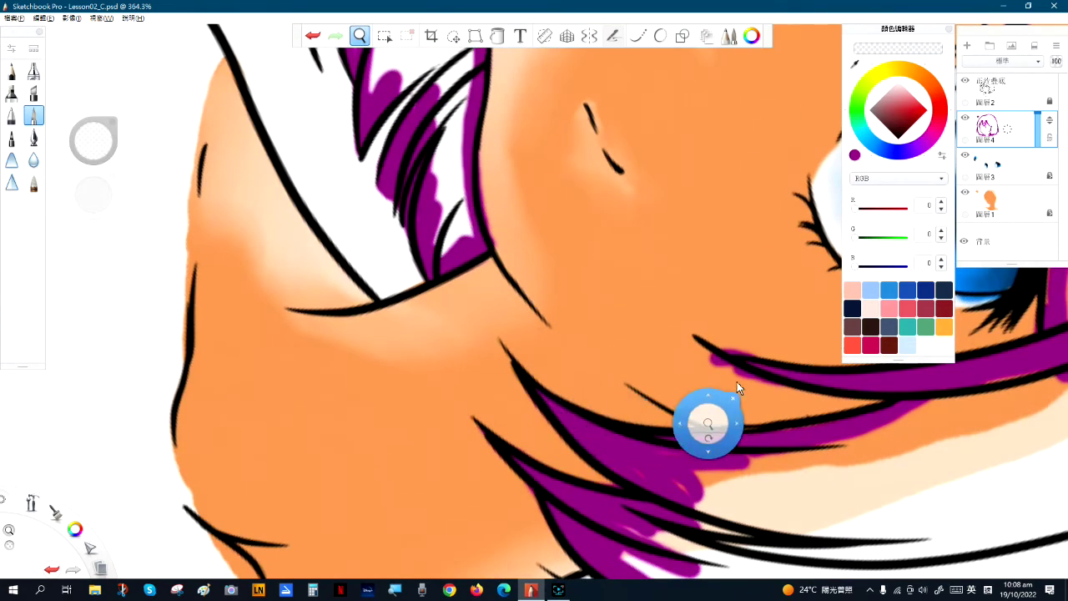
{"action": "mouse_move", "coordinate": [710, 413]}
{"action": "left_mouse_down"}
{"action": "mouse_move", "coordinate": [566, 393]}
{"action": "mouse_move", "coordinate": [629, 370]}
{"action": "mouse_move", "coordinate": [650, 314]}
{"action": "mouse_move", "coordinate": [615, 241]}
{"action": "mouse_move", "coordinate": [573, 224]}
{"action": "mouse_move", "coordinate": [558, 134]}
{"action": "left_mouse_up"}
{"action": "left_click_drag", "start_coordinate": [606, 209], "coordinate": [619, 507]}
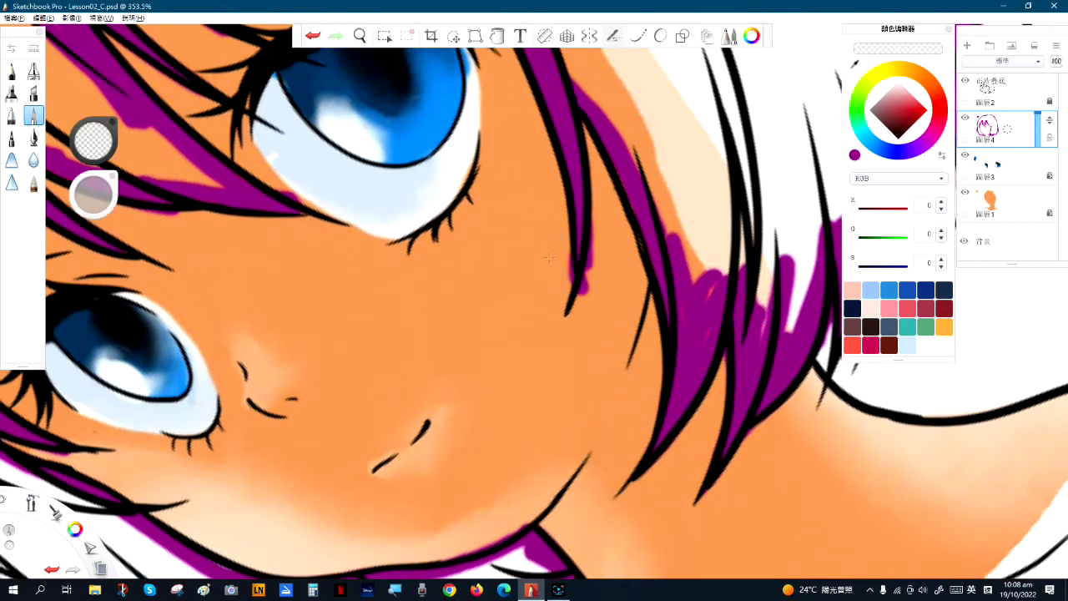
{"action": "left_click_drag", "start_coordinate": [591, 235], "coordinate": [580, 292]}
{"action": "left_click_drag", "start_coordinate": [593, 230], "coordinate": [593, 217]}
- Erase the purple spill around the hair tips above the right shoulder
{"action": "key", "text": "space"}
{"action": "left_click_drag", "start_coordinate": [659, 325], "coordinate": [484, 271]}
{"action": "mouse_move", "coordinate": [680, 259]}
{"action": "left_mouse_down"}
{"action": "mouse_move", "coordinate": [674, 297]}
{"action": "mouse_move", "coordinate": [645, 318]}
{"action": "left_mouse_up"}
{"action": "left_click_drag", "start_coordinate": [696, 165], "coordinate": [709, 282]}
{"action": "left_click_drag", "start_coordinate": [719, 222], "coordinate": [706, 272]}
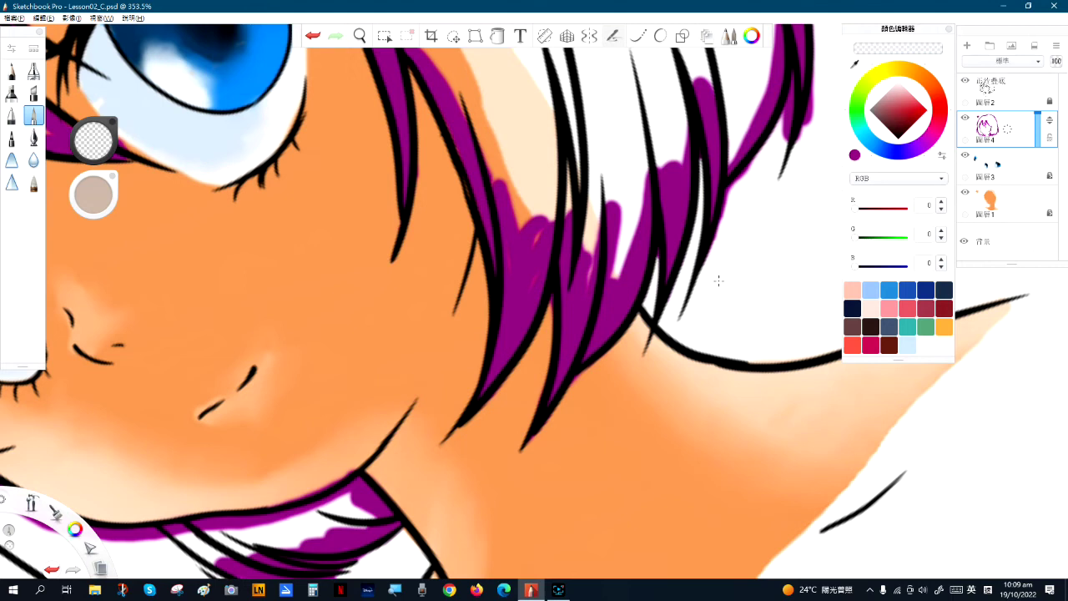
{"action": "left_click_drag", "start_coordinate": [732, 199], "coordinate": [721, 224]}
- Check the drawing brush's properties and erase the purple spill around the pointed end of the outer right lock
{"action": "mouse_move", "coordinate": [867, 28]}
{"action": "left_mouse_down"}
{"action": "mouse_move", "coordinate": [890, 38]}
{"action": "mouse_move", "coordinate": [868, 33]}
{"action": "left_mouse_up"}
{"action": "key", "text": "space"}
{"action": "left_click_drag", "start_coordinate": [703, 293], "coordinate": [687, 338]}
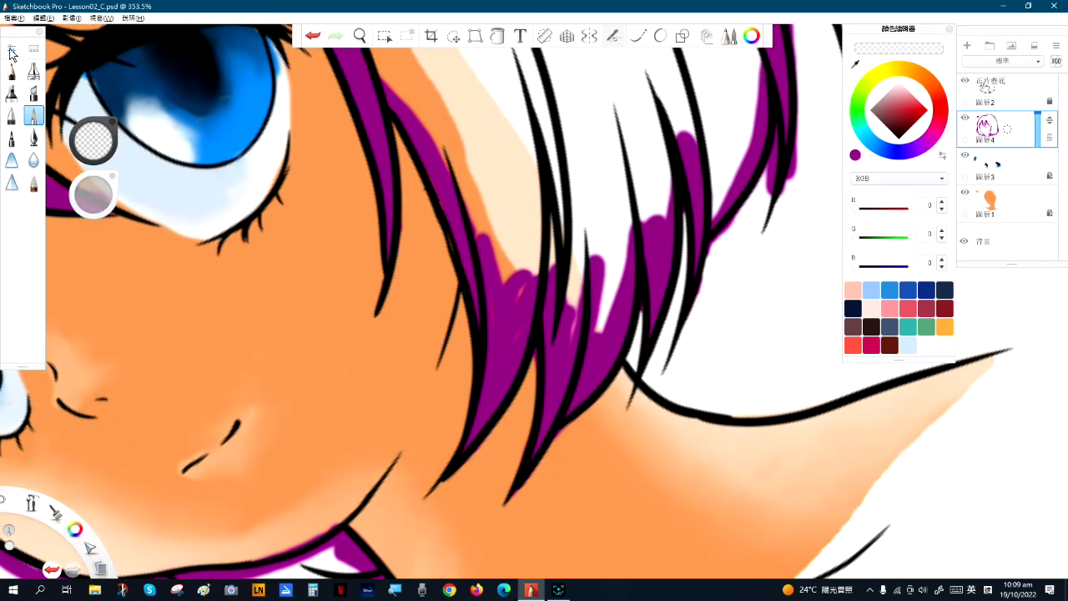
{"action": "left_click", "coordinate": [11, 49]}
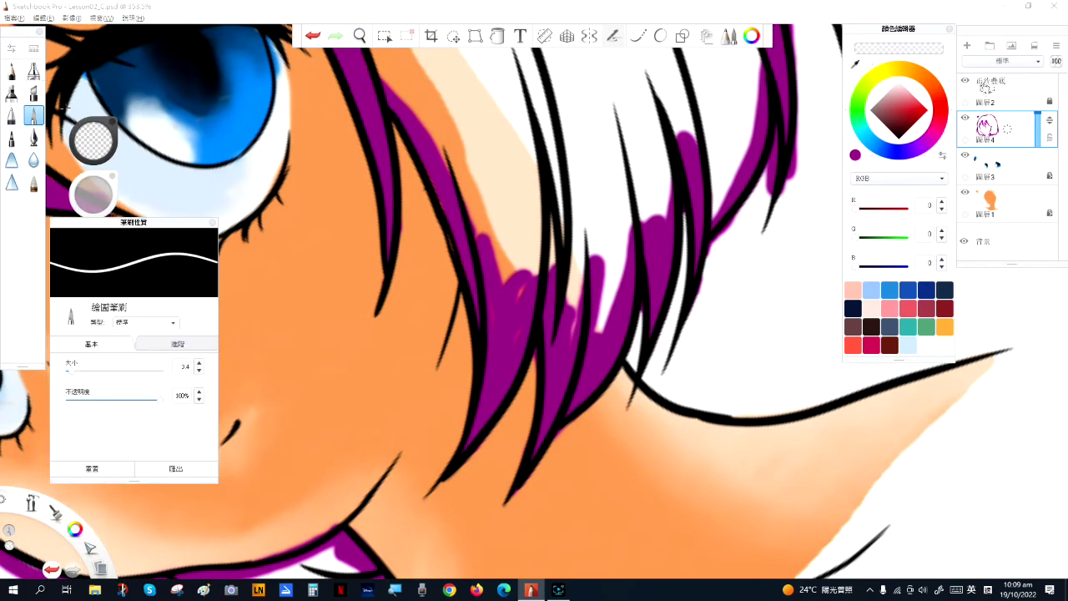
{"action": "left_click", "coordinate": [211, 223]}
{"action": "key", "text": "space"}
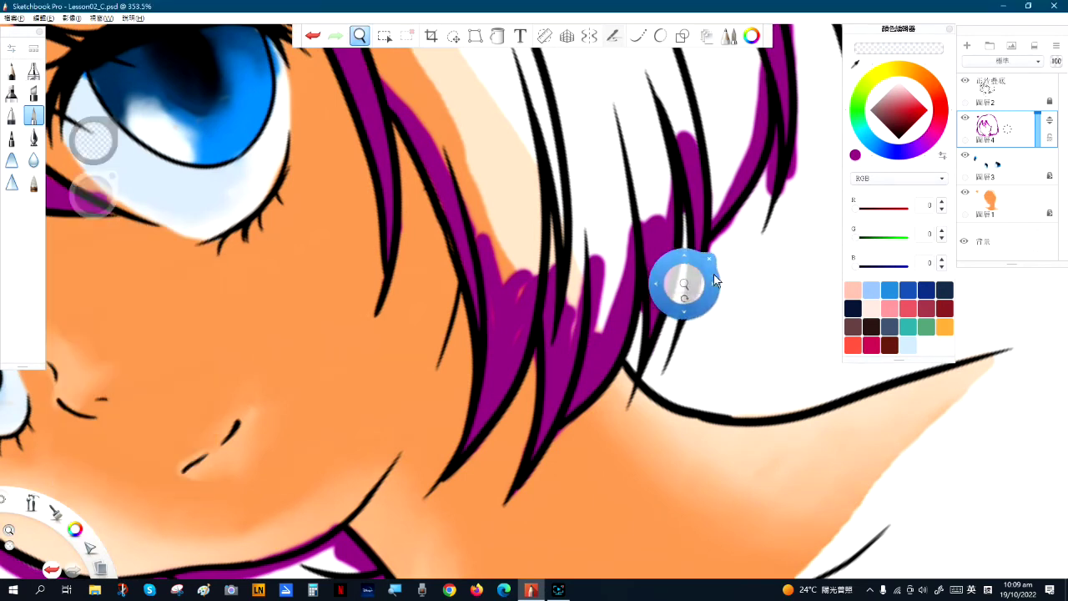
{"action": "left_click_drag", "start_coordinate": [713, 274], "coordinate": [697, 382]}
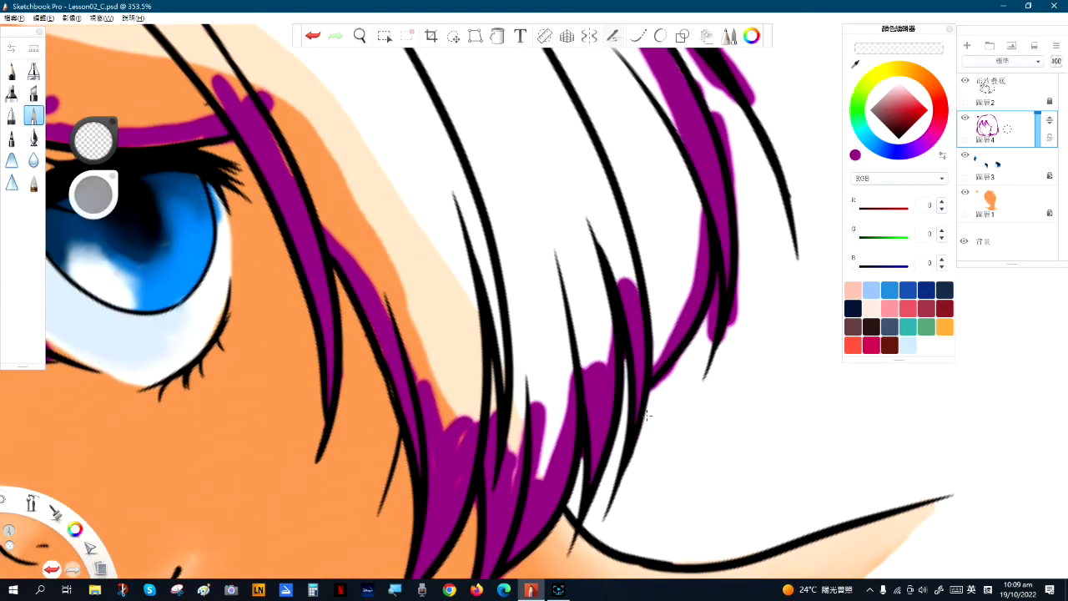
{"action": "mouse_move", "coordinate": [706, 327]}
{"action": "left_mouse_down"}
{"action": "mouse_move", "coordinate": [713, 306]}
{"action": "mouse_move", "coordinate": [711, 349]}
{"action": "left_mouse_up"}
{"action": "left_click_drag", "start_coordinate": [733, 300], "coordinate": [725, 339]}
{"action": "left_click_drag", "start_coordinate": [735, 282], "coordinate": [722, 338]}
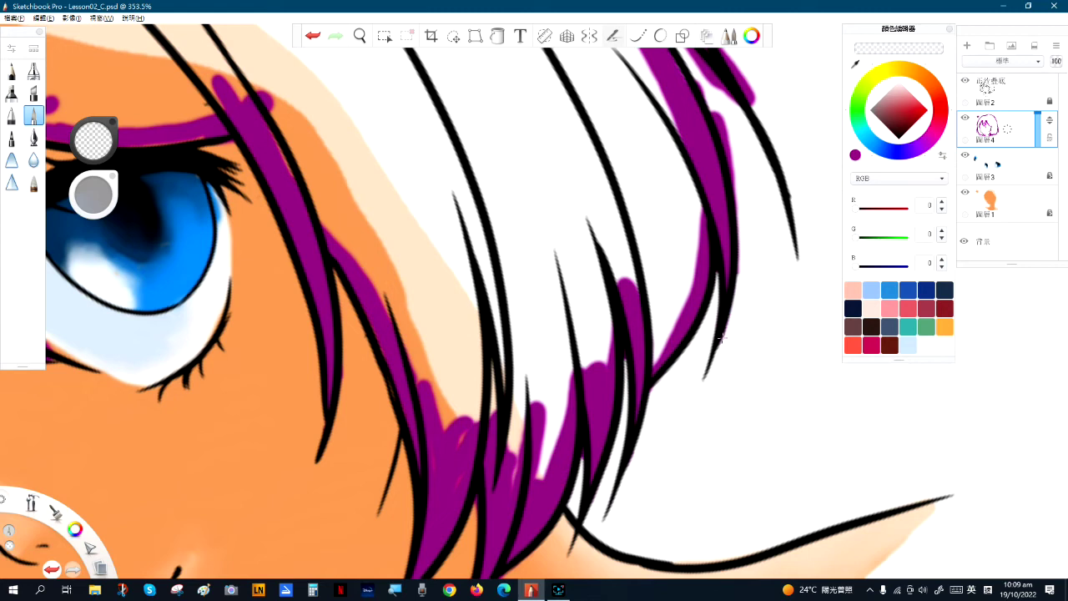
- Erase the purple spill along the outer right contour of the hair, around the overlapping outer strand
{"action": "key", "text": "space"}
{"action": "left_click_drag", "start_coordinate": [760, 266], "coordinate": [701, 434]}
{"action": "mouse_move", "coordinate": [592, 175]}
{"action": "left_mouse_down"}
{"action": "mouse_move", "coordinate": [673, 316]}
{"action": "mouse_move", "coordinate": [672, 306]}
{"action": "mouse_move", "coordinate": [679, 451]}
{"action": "left_mouse_up"}
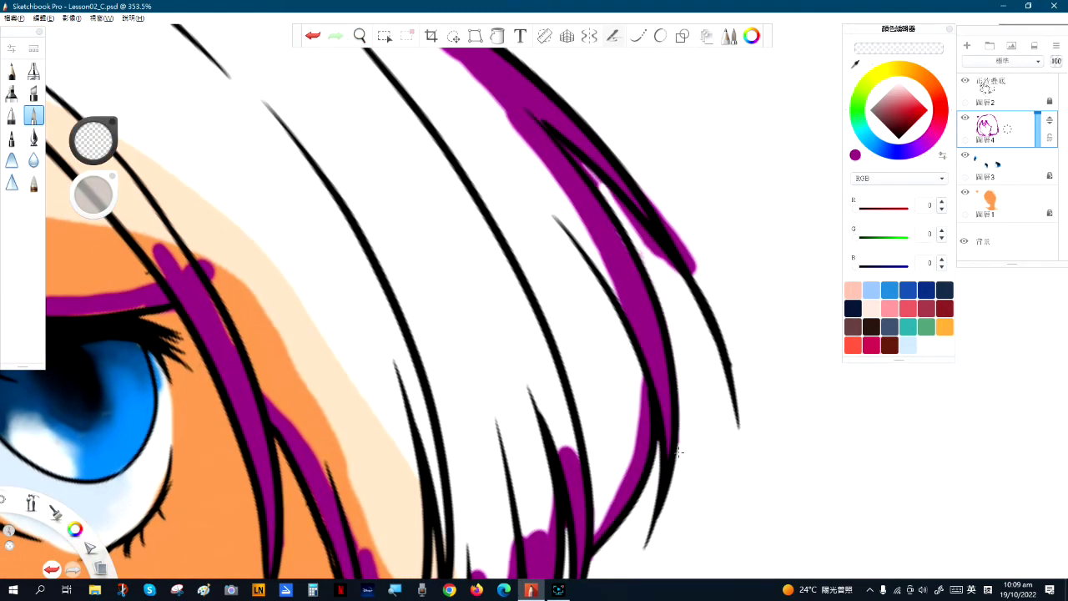
{"action": "mouse_move", "coordinate": [569, 147]}
{"action": "left_mouse_down"}
{"action": "mouse_move", "coordinate": [622, 209]}
{"action": "mouse_move", "coordinate": [611, 201]}
{"action": "mouse_move", "coordinate": [695, 265]}
{"action": "mouse_move", "coordinate": [672, 230]}
{"action": "mouse_move", "coordinate": [692, 274]}
{"action": "left_mouse_up"}
{"action": "key", "text": "space"}
{"action": "left_click_drag", "start_coordinate": [607, 170], "coordinate": [807, 452]}
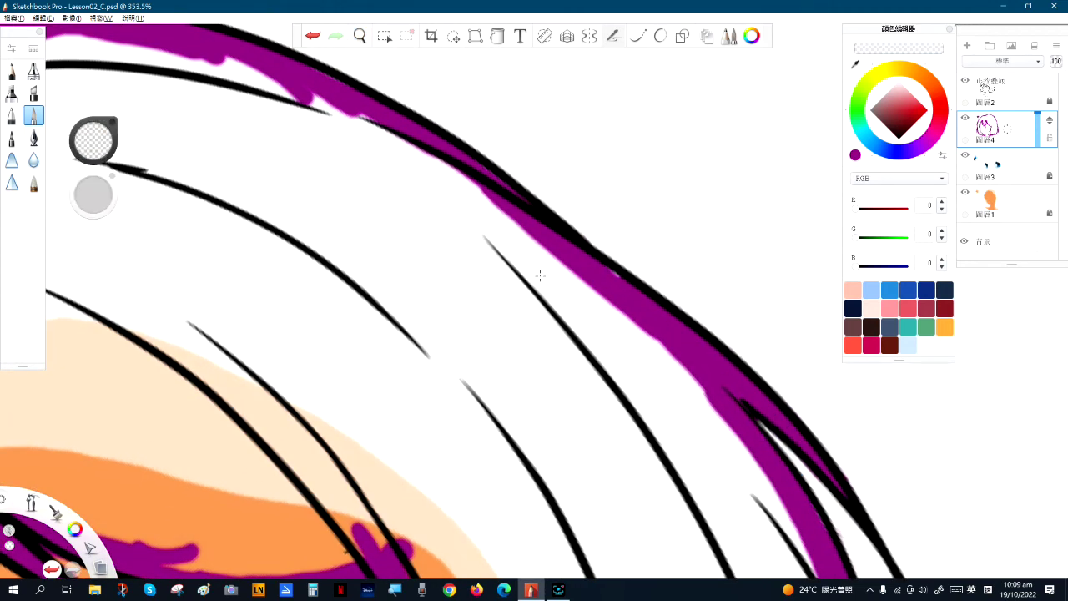
- Undo the last stroke and erase the purple spill outside the upper right contour of the hair, up to the crown
{"action": "key", "text": "ctrl+z"}
{"action": "left_click_drag", "start_coordinate": [579, 230], "coordinate": [615, 258]}
{"action": "key", "text": "space"}
{"action": "mouse_move", "coordinate": [452, 204]}
{"action": "left_mouse_down"}
{"action": "mouse_move", "coordinate": [698, 460]}
{"action": "mouse_move", "coordinate": [516, 242]}
{"action": "left_mouse_up"}
{"action": "key", "text": "space"}
{"action": "left_click_drag", "start_coordinate": [436, 227], "coordinate": [626, 534]}
{"action": "mouse_move", "coordinate": [386, 241]}
{"action": "left_mouse_down"}
{"action": "mouse_move", "coordinate": [506, 294]}
{"action": "mouse_move", "coordinate": [792, 351]}
{"action": "left_mouse_up"}
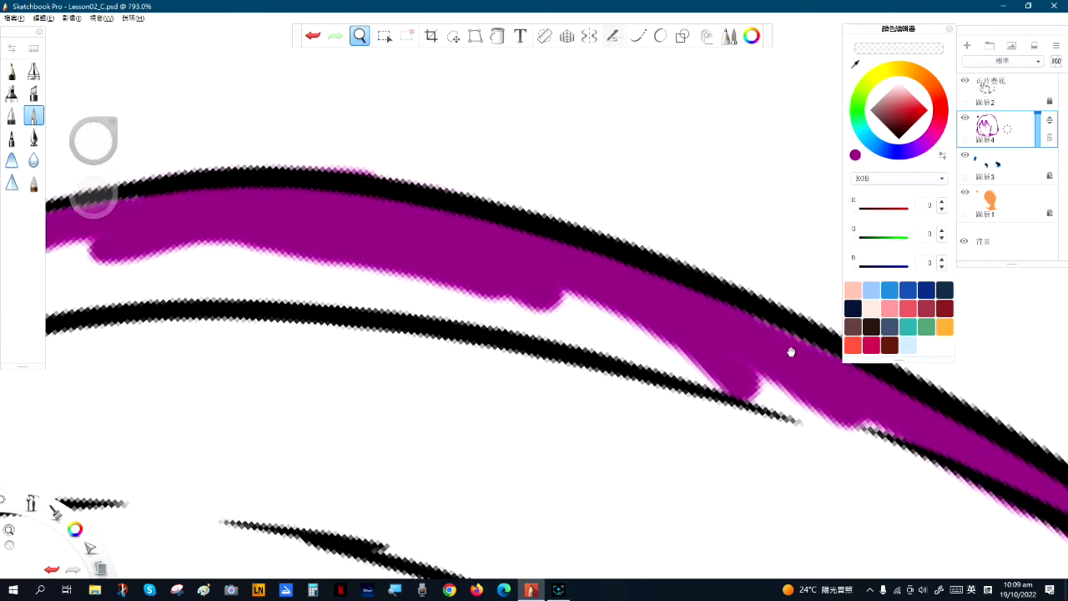
{"action": "key", "text": "space"}
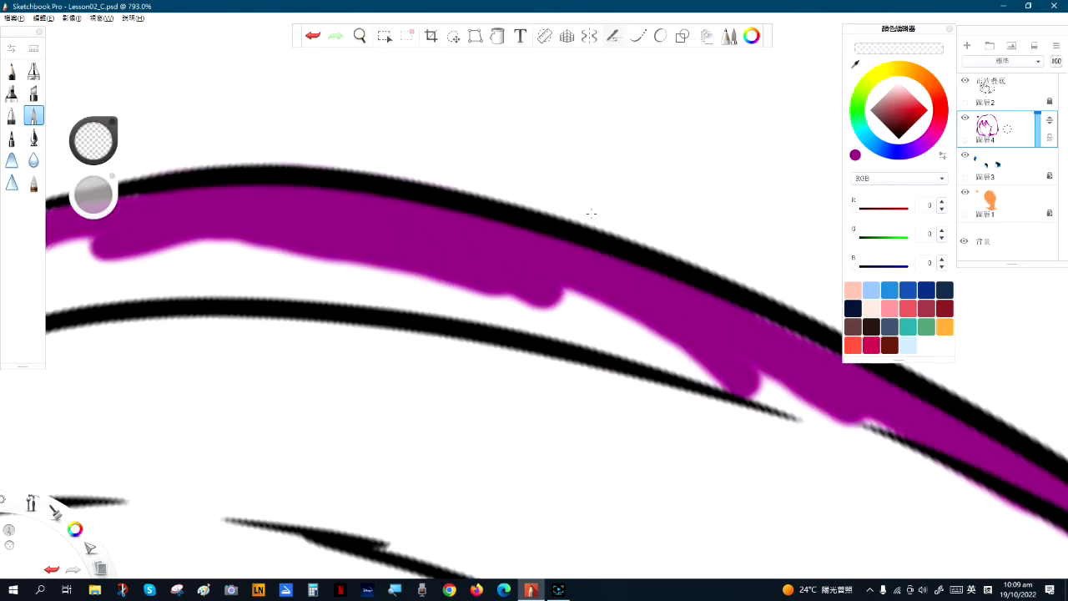
- Erase the purple spill outside the line art on the crown, around the crossing strands at the hair parting
{"action": "key", "text": "space"}
{"action": "mouse_move", "coordinate": [428, 291]}
{"action": "left_mouse_down"}
{"action": "mouse_move", "coordinate": [315, 251]}
{"action": "mouse_move", "coordinate": [338, 254]}
{"action": "left_mouse_up"}
{"action": "left_click_drag", "start_coordinate": [184, 329], "coordinate": [547, 276]}
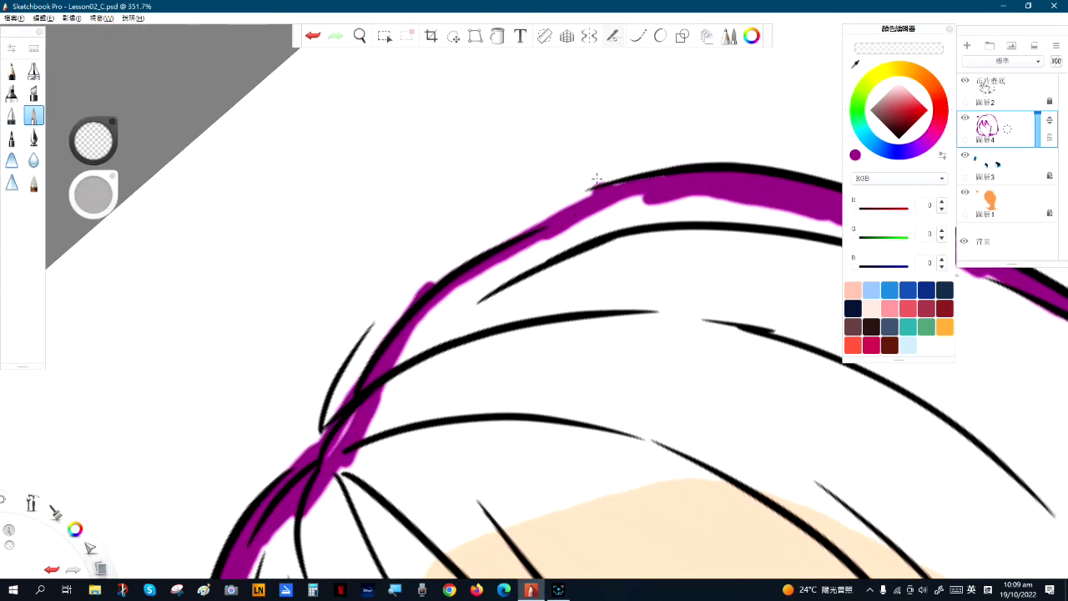
{"action": "key", "text": "space"}
{"action": "mouse_move", "coordinate": [591, 323]}
{"action": "left_mouse_down"}
{"action": "mouse_move", "coordinate": [531, 321]}
{"action": "mouse_move", "coordinate": [506, 307]}
{"action": "left_mouse_up"}
{"action": "mouse_move", "coordinate": [598, 143]}
{"action": "left_mouse_down"}
{"action": "mouse_move", "coordinate": [628, 229]}
{"action": "mouse_move", "coordinate": [667, 214]}
{"action": "mouse_move", "coordinate": [710, 406]}
{"action": "mouse_move", "coordinate": [640, 306]}
{"action": "left_mouse_up"}
{"action": "key", "text": "space"}
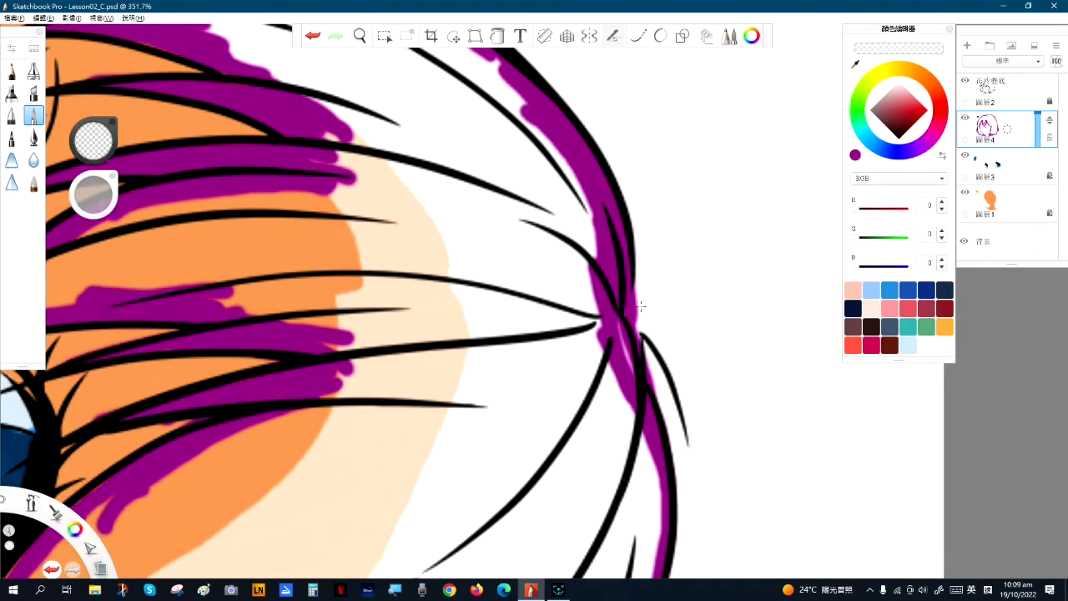
{"action": "left_click_drag", "start_coordinate": [664, 407], "coordinate": [645, 353]}
{"action": "key", "text": "space"}
- Erase the purple spill outside the left contour of the hair, from the parting down past the overlapping outer strand
{"action": "left_click_drag", "start_coordinate": [653, 167], "coordinate": [713, 390]}
{"action": "left_click_drag", "start_coordinate": [403, 134], "coordinate": [513, 221]}
{"action": "key", "text": "space"}
{"action": "left_click_drag", "start_coordinate": [420, 117], "coordinate": [659, 287]}
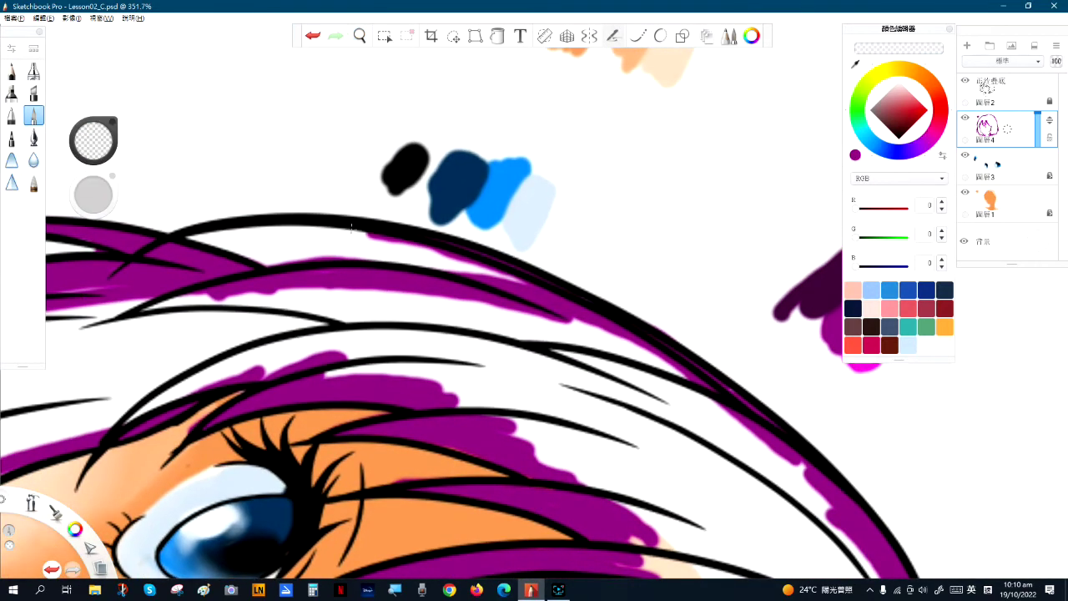
{"action": "left_click_drag", "start_coordinate": [341, 232], "coordinate": [531, 285]}
{"action": "mouse_move", "coordinate": [465, 262]}
{"action": "left_mouse_down"}
{"action": "mouse_move", "coordinate": [393, 246]}
{"action": "mouse_move", "coordinate": [618, 284]}
{"action": "left_mouse_up"}
{"action": "key", "text": "space"}
{"action": "mouse_move", "coordinate": [480, 320]}
{"action": "left_mouse_down"}
{"action": "mouse_move", "coordinate": [605, 307]}
{"action": "mouse_move", "coordinate": [506, 314]}
{"action": "mouse_move", "coordinate": [582, 315]}
{"action": "mouse_move", "coordinate": [508, 316]}
{"action": "mouse_move", "coordinate": [551, 318]}
{"action": "left_mouse_up"}
{"action": "key", "text": "space"}
{"action": "mouse_move", "coordinate": [330, 276]}
{"action": "left_mouse_down"}
{"action": "mouse_move", "coordinate": [465, 200]}
{"action": "mouse_move", "coordinate": [559, 186]}
{"action": "left_mouse_up"}
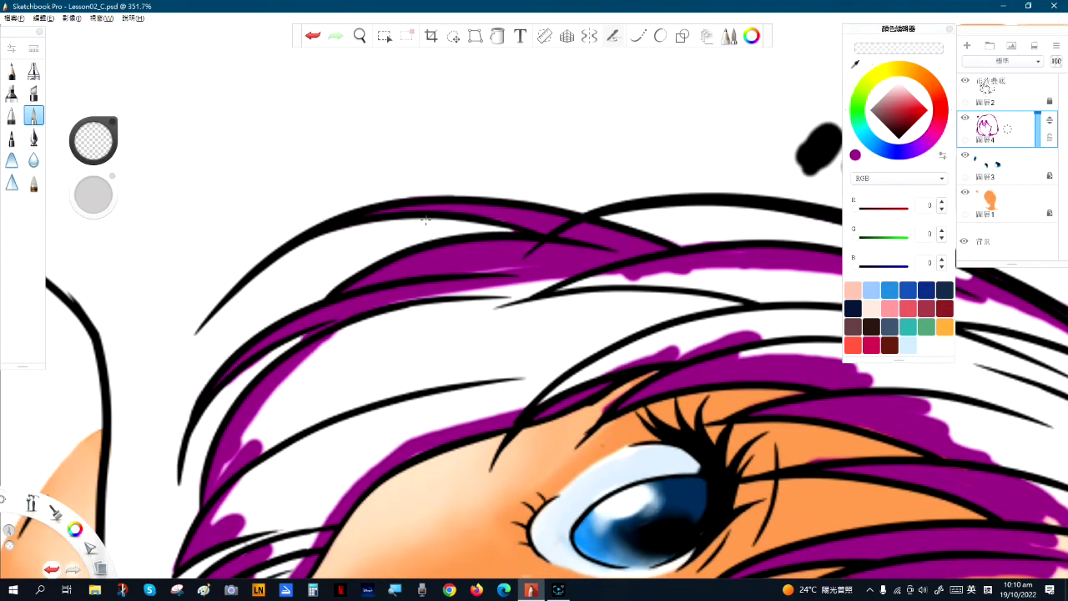
- Inspect the left hair tips, the face edge and the whole portrait for remaining purple spill
{"action": "key", "text": "space"}
{"action": "key", "text": "space"}
{"action": "left_click_drag", "start_coordinate": [314, 399], "coordinate": [348, 127]}
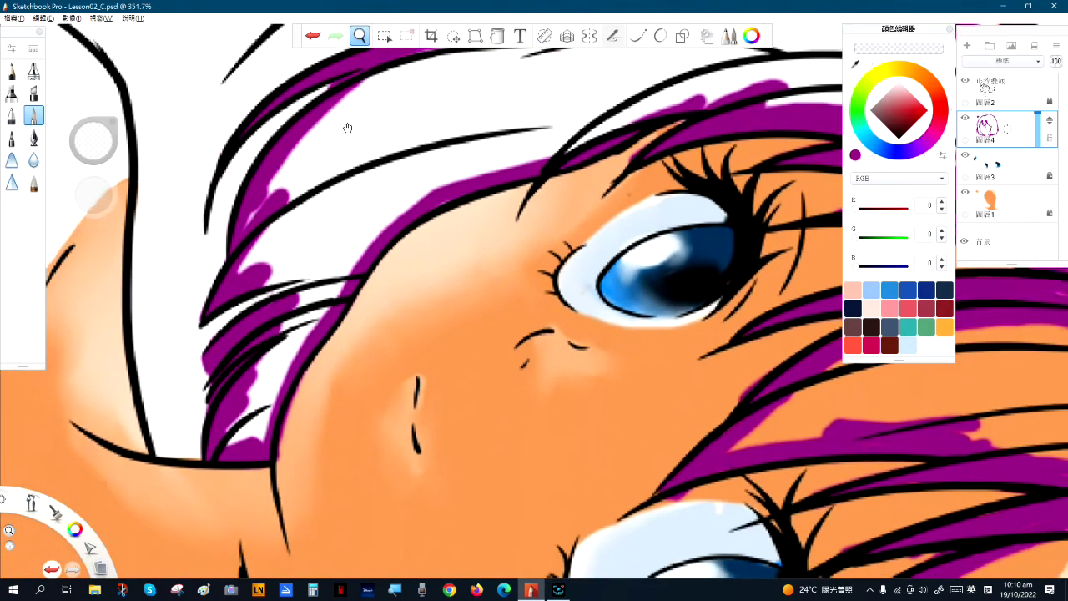
{"action": "key", "text": "space"}
{"action": "mouse_move", "coordinate": [302, 309]}
{"action": "left_mouse_down"}
{"action": "mouse_move", "coordinate": [365, 289]}
{"action": "mouse_move", "coordinate": [545, 406]}
{"action": "mouse_move", "coordinate": [519, 402]}
{"action": "mouse_move", "coordinate": [526, 412]}
{"action": "left_mouse_up"}
{"action": "scroll", "coordinate": [525, 411], "scroll_direction": "down", "scroll_amount": 5}
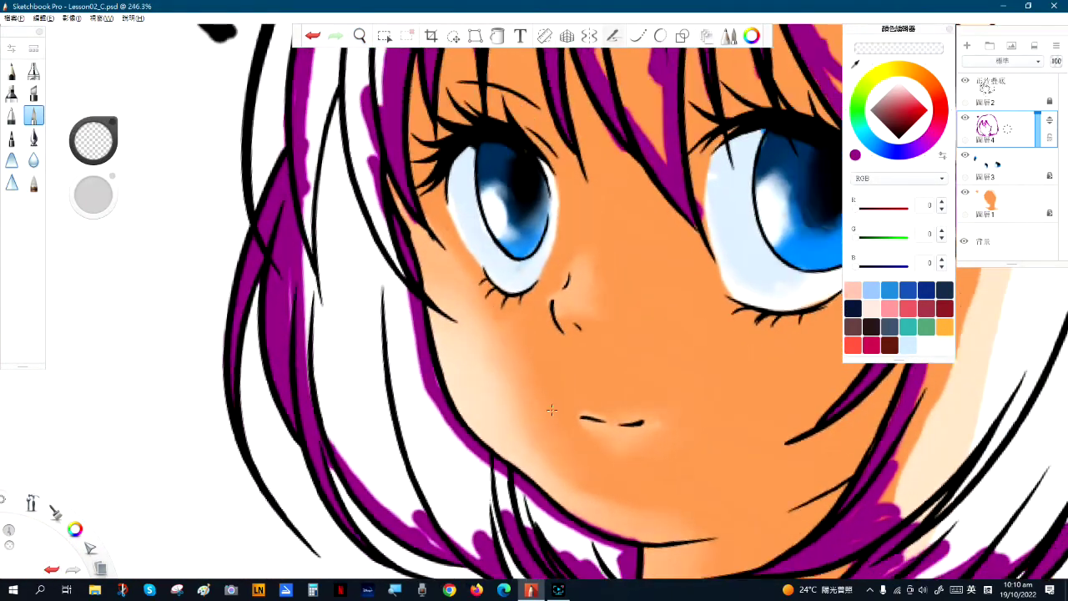
{"action": "key", "text": "space"}
{"action": "left_click_drag", "start_coordinate": [572, 355], "coordinate": [377, 290]}
{"action": "scroll", "coordinate": [570, 363], "scroll_direction": "down", "scroll_amount": 1}
{"action": "scroll", "coordinate": [570, 363], "scroll_direction": "down", "scroll_amount": 1}
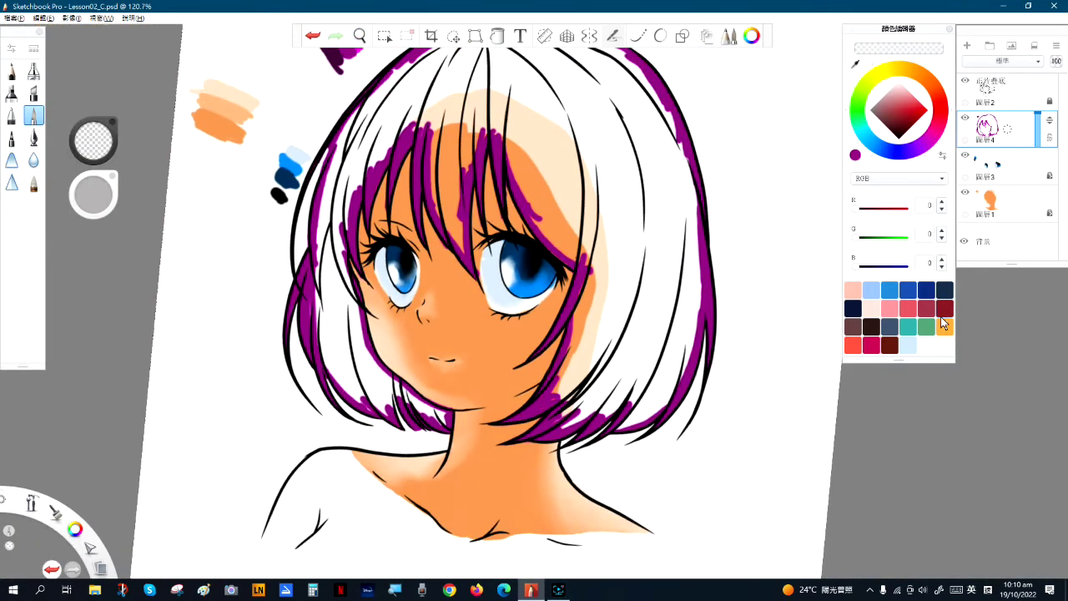
- Hide the skin, eye and line-art layers and close the gap in the purple outline beside the left end of the bangs
{"action": "left_click", "coordinate": [965, 194]}
{"action": "left_click", "coordinate": [966, 157]}
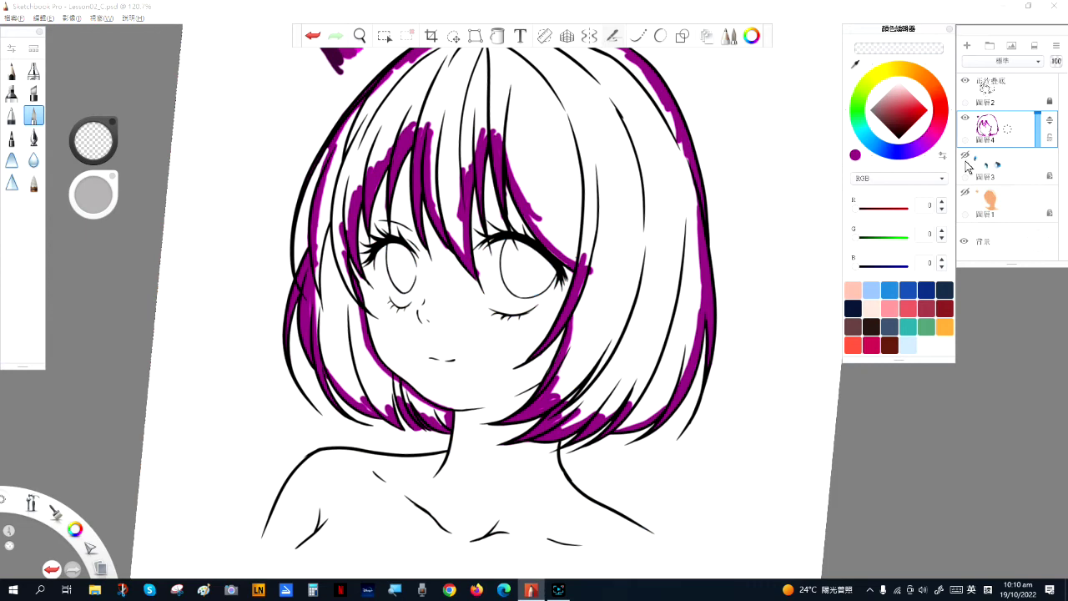
{"action": "left_click", "coordinate": [966, 81]}
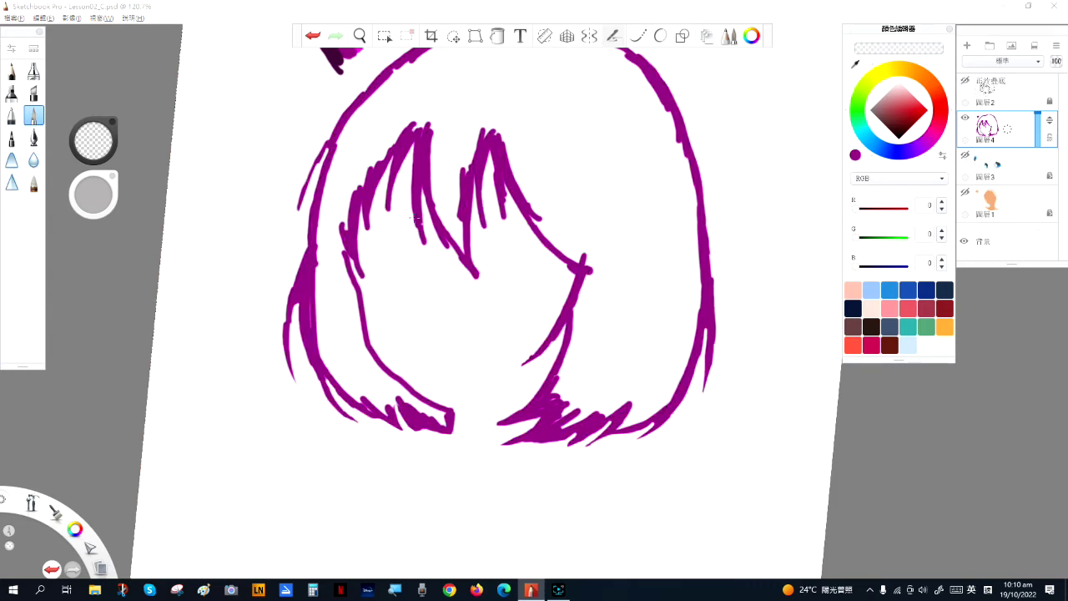
{"action": "scroll", "coordinate": [415, 218], "scroll_direction": "up", "scroll_amount": 2}
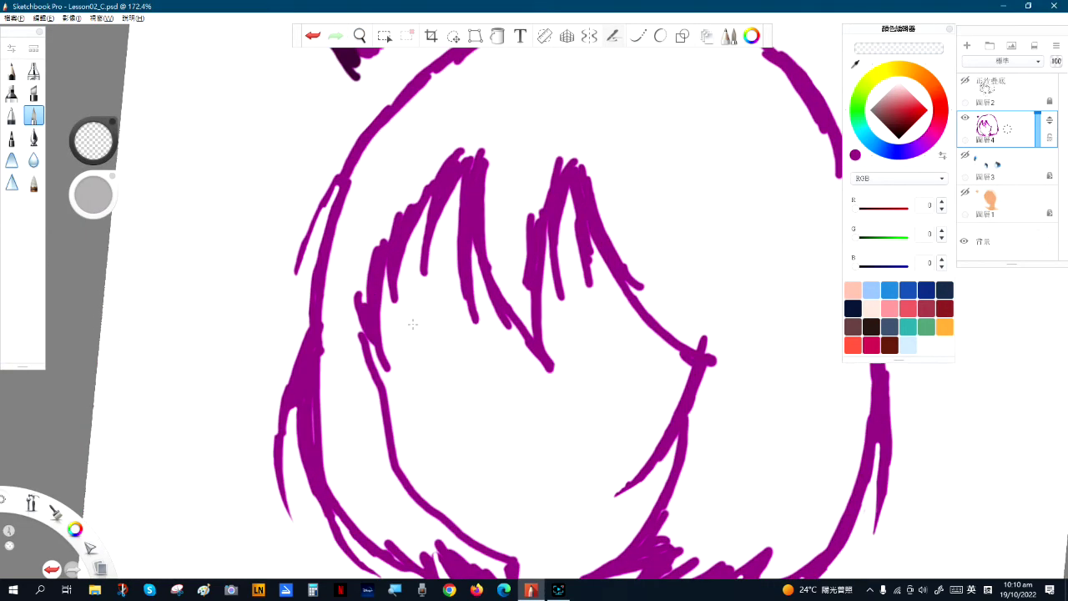
{"action": "left_click_drag", "start_coordinate": [363, 335], "coordinate": [361, 324]}
{"action": "key", "text": "ctrl+z"}
{"action": "left_click_drag", "start_coordinate": [859, 158], "coordinate": [827, 165]}
{"action": "left_click_drag", "start_coordinate": [361, 331], "coordinate": [354, 317]}
{"action": "scroll", "coordinate": [543, 270], "scroll_direction": "down", "scroll_amount": 3}
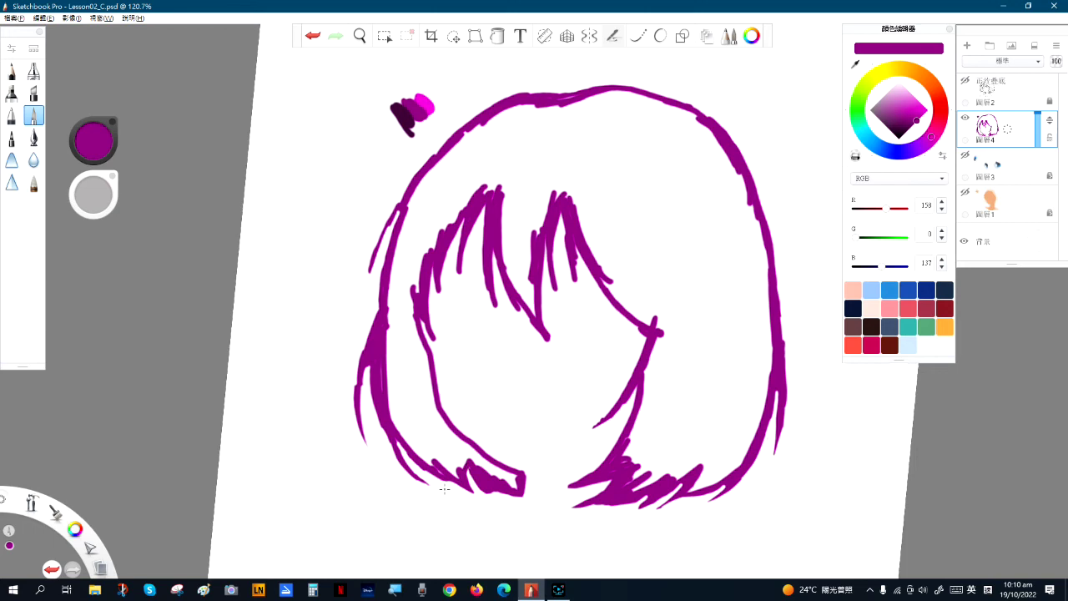
- Flood-fill the inside of the hair outline with the same solid purple and switch back to the drawing brush
{"action": "left_click", "coordinate": [497, 36]}
{"action": "left_click", "coordinate": [550, 152]}
{"action": "left_click", "coordinate": [546, 153]}
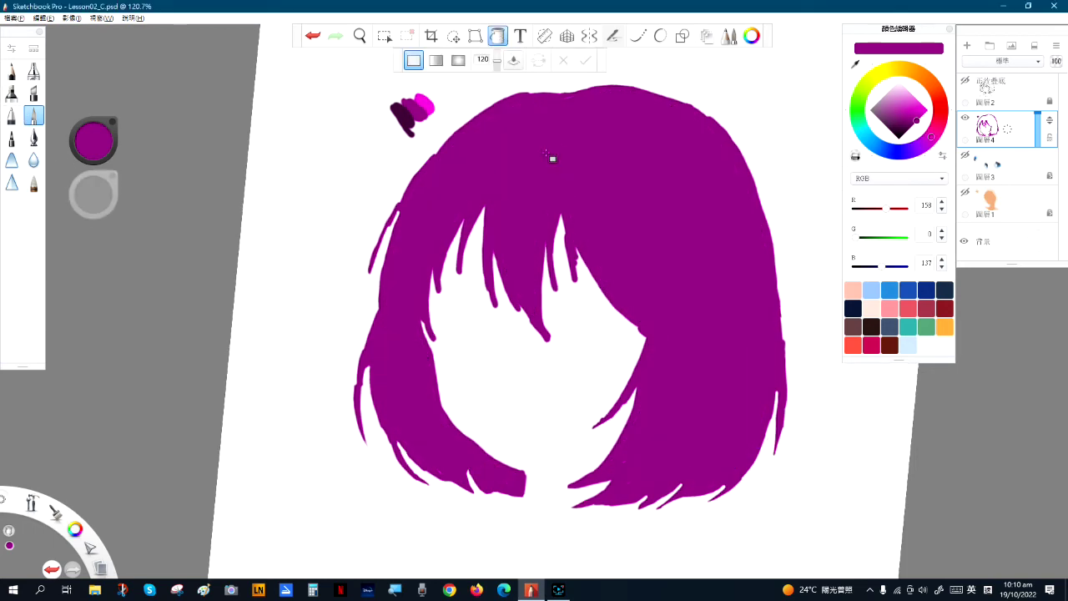
{"action": "left_click", "coordinate": [33, 116]}
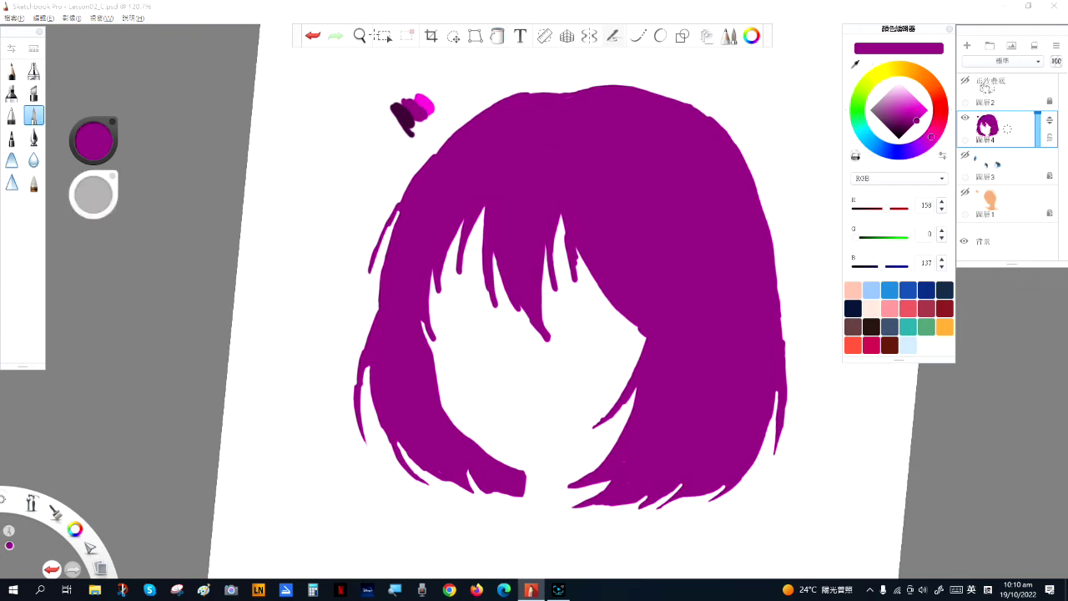
- Check the edges of the filled hair and show the eye, skin and line-art layers again
{"action": "scroll", "coordinate": [511, 229], "scroll_direction": "up", "scroll_amount": 4}
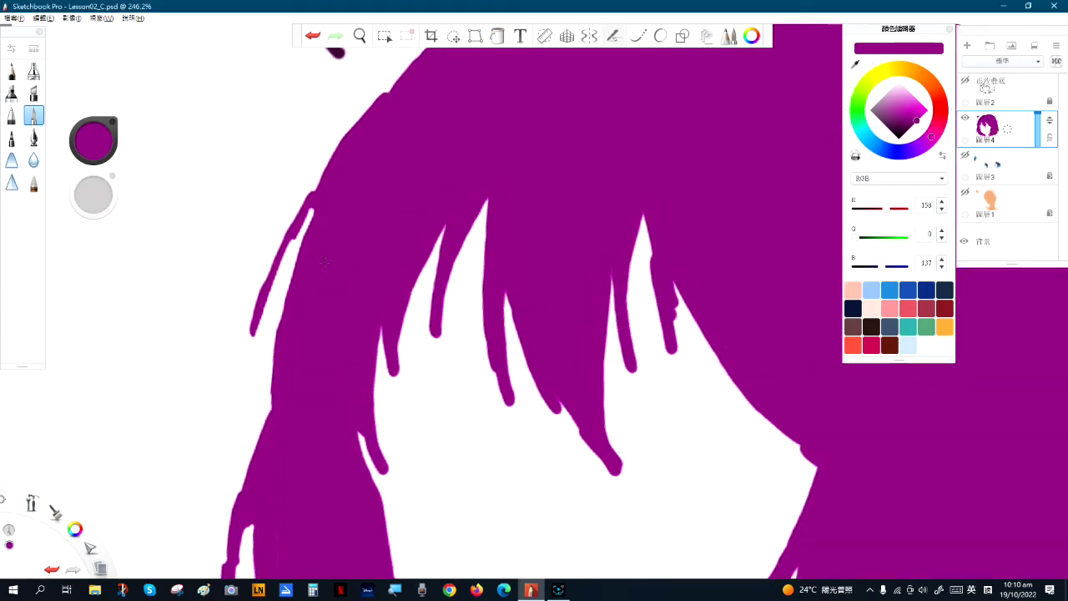
{"action": "key", "text": "space"}
{"action": "left_click_drag", "start_coordinate": [491, 404], "coordinate": [443, 109]}
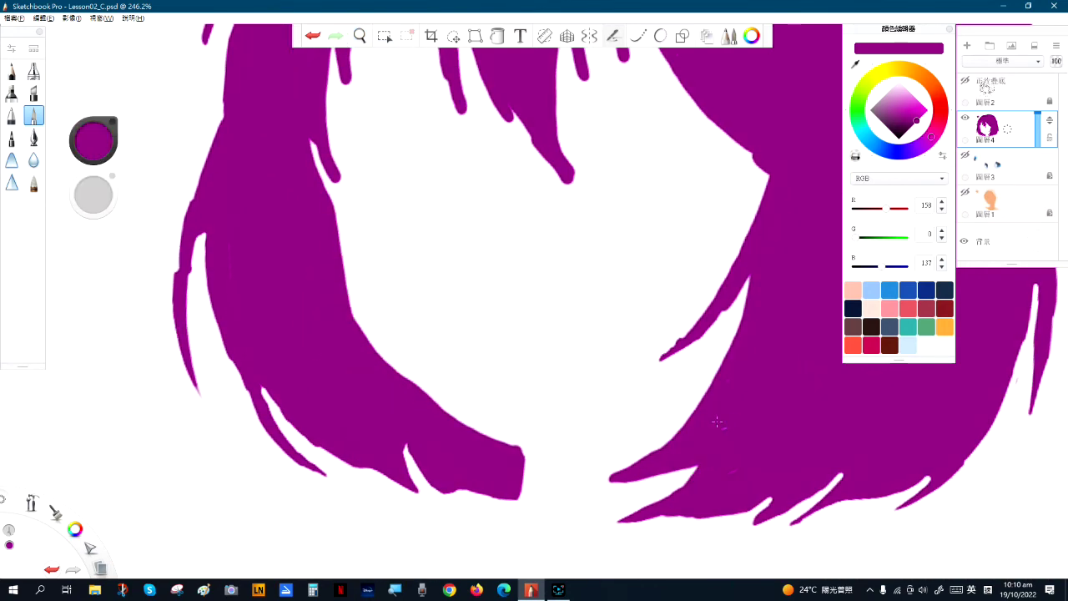
{"action": "left_click_drag", "start_coordinate": [781, 382], "coordinate": [604, 269]}
{"action": "left_click", "coordinate": [964, 155]}
{"action": "left_click", "coordinate": [965, 193]}
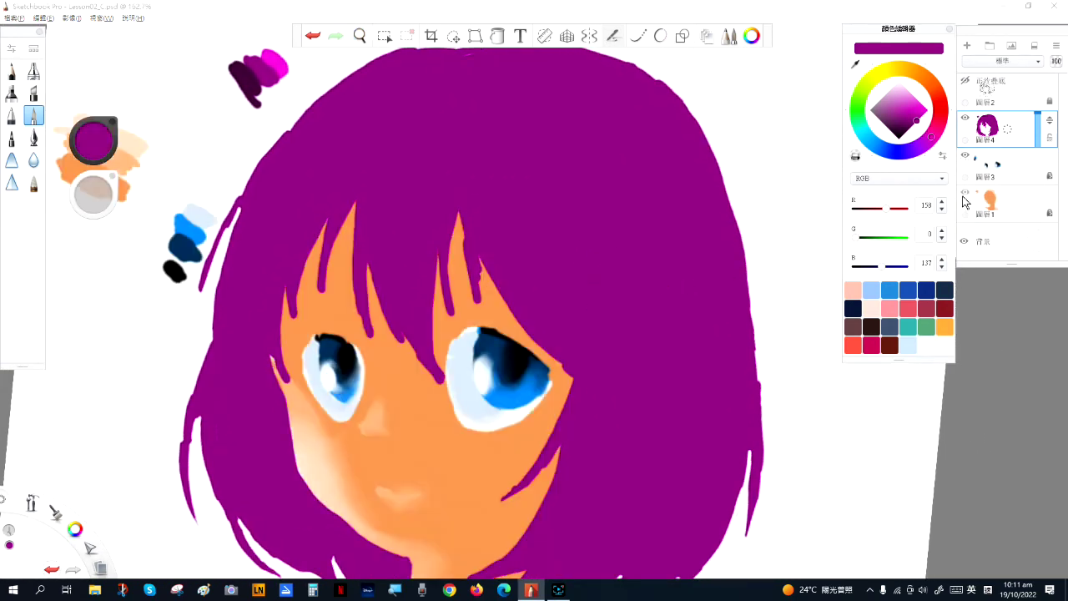
{"action": "left_click", "coordinate": [965, 80]}
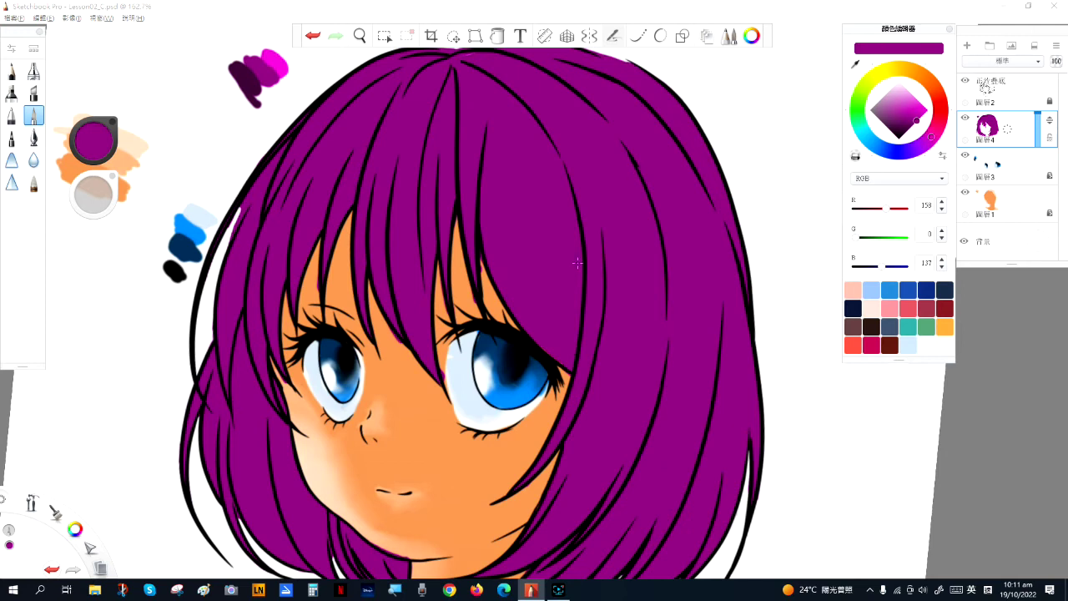
- Rotate the canvas back upright and view the whole portrait with the filled hair
{"action": "key", "text": "space"}
{"action": "key", "text": "space"}
{"action": "scroll", "coordinate": [475, 310], "scroll_direction": "down", "scroll_amount": 5}
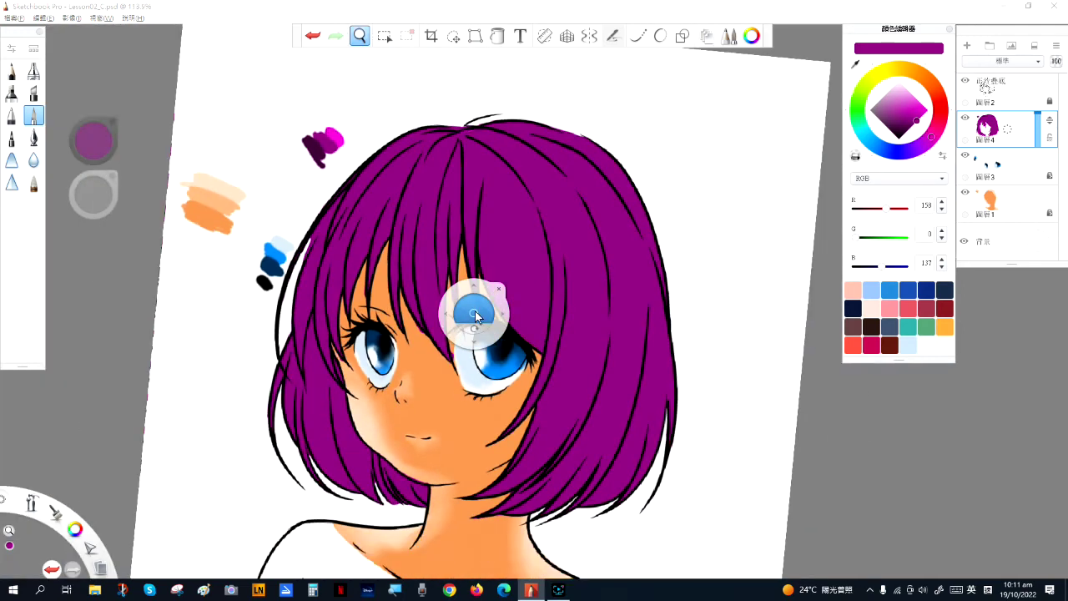
{"action": "mouse_move", "coordinate": [472, 328]}
{"action": "left_mouse_down"}
{"action": "mouse_move", "coordinate": [488, 351]}
{"action": "mouse_move", "coordinate": [475, 337]}
{"action": "left_mouse_up"}
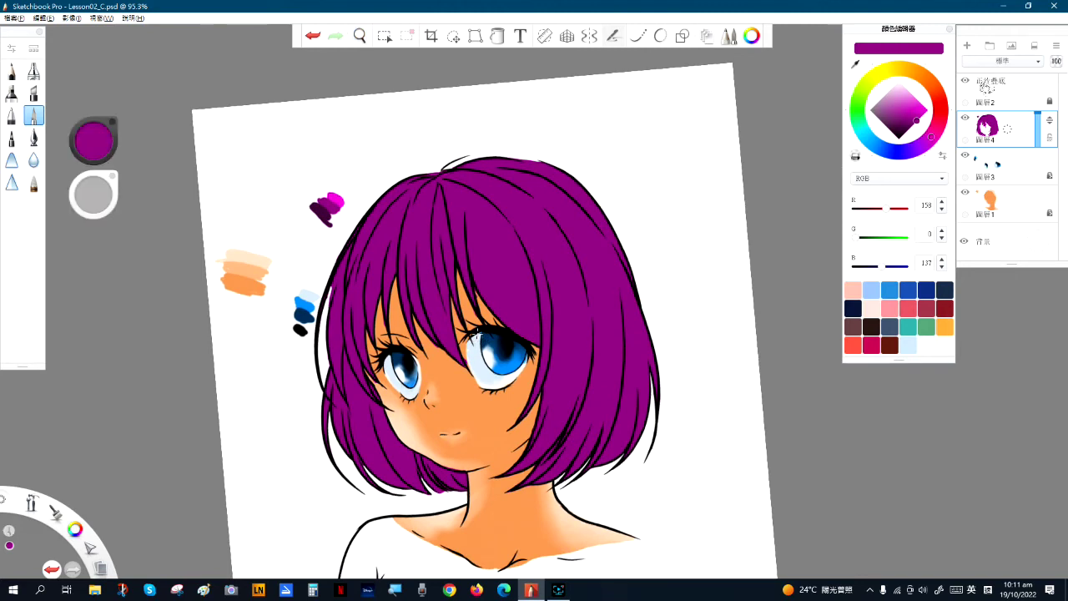
{"action": "key", "text": "space"}
{"action": "key", "text": "space"}
{"action": "left_click_drag", "start_coordinate": [486, 357], "coordinate": [475, 348]}
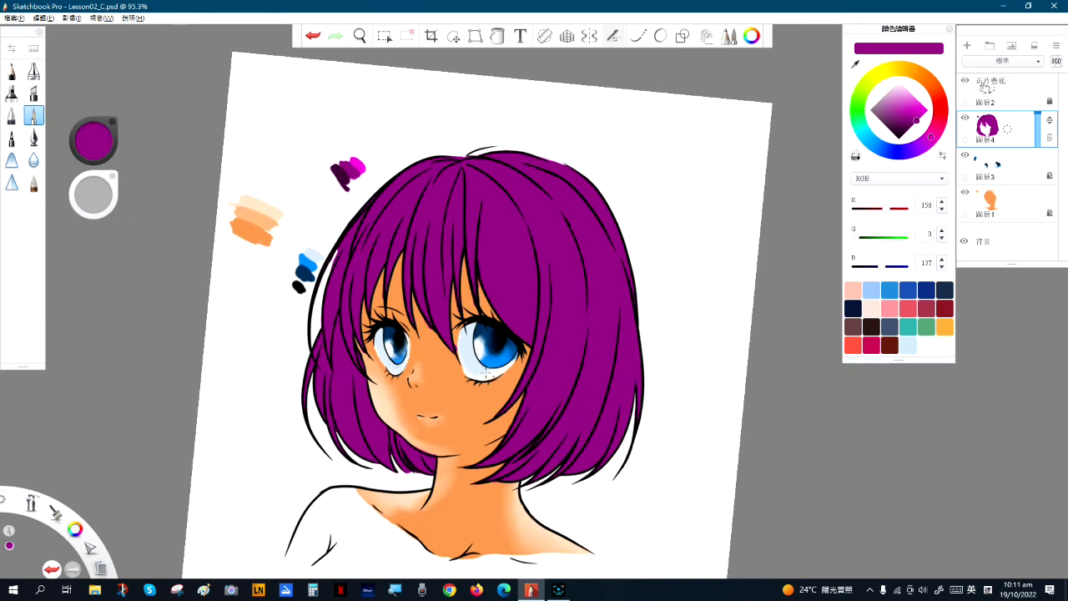
{"action": "key", "text": "space"}
{"action": "mouse_move", "coordinate": [462, 353]}
{"action": "left_mouse_down"}
{"action": "mouse_move", "coordinate": [476, 358]}
{"action": "mouse_move", "coordinate": [503, 251]}
{"action": "mouse_move", "coordinate": [512, 384]}
{"action": "mouse_move", "coordinate": [519, 342]}
{"action": "left_mouse_up"}
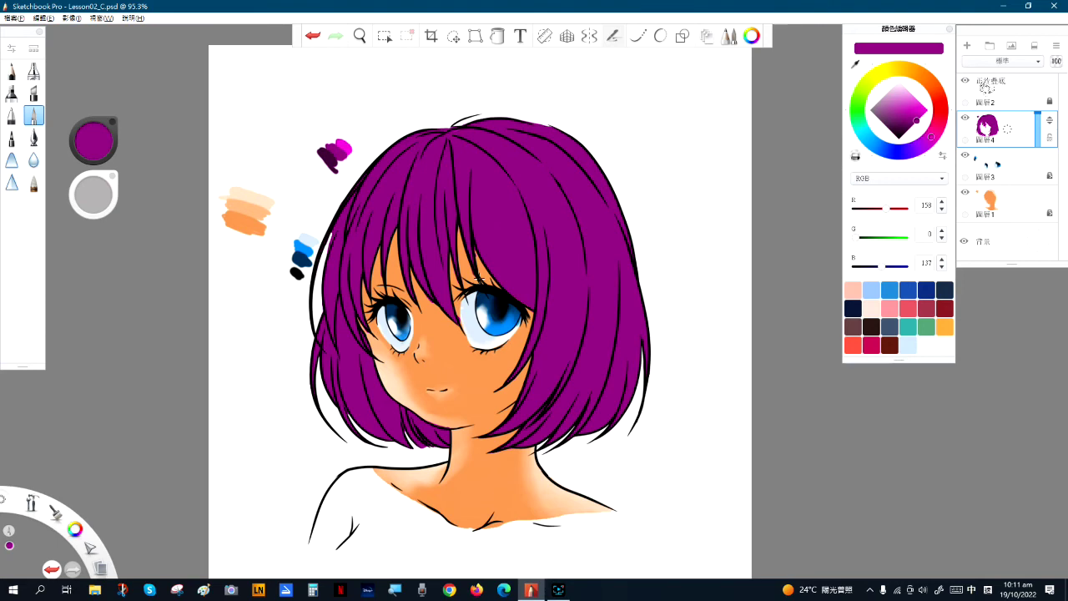
{"action": "key", "text": "space"}
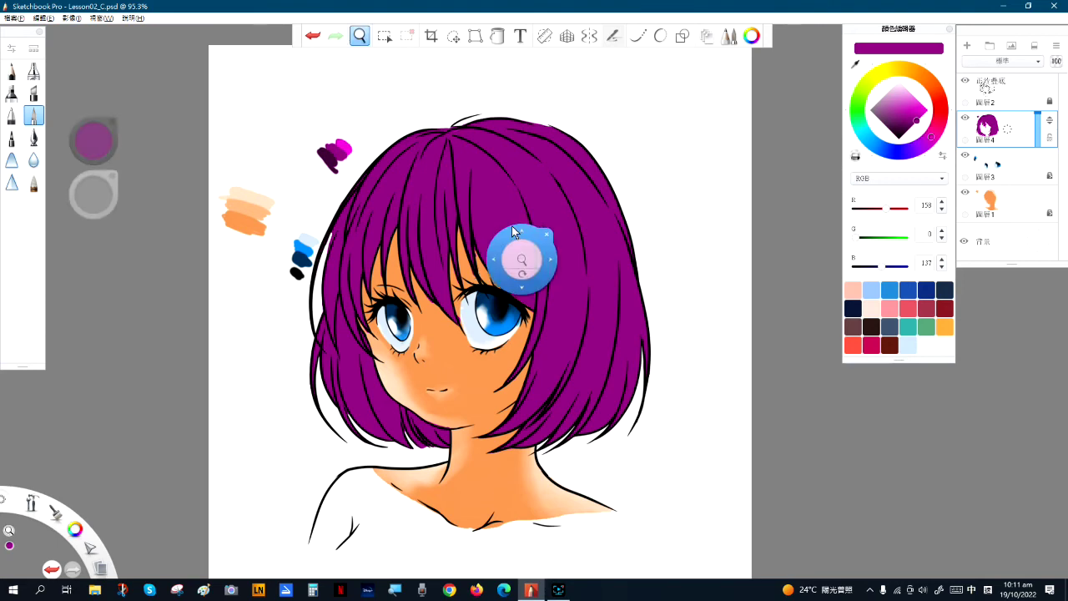
{"action": "mouse_move", "coordinate": [484, 208]}
{"action": "left_mouse_down"}
{"action": "mouse_move", "coordinate": [495, 282]}
{"action": "mouse_move", "coordinate": [508, 223]}
{"action": "mouse_move", "coordinate": [501, 207]}
{"action": "left_mouse_up"}
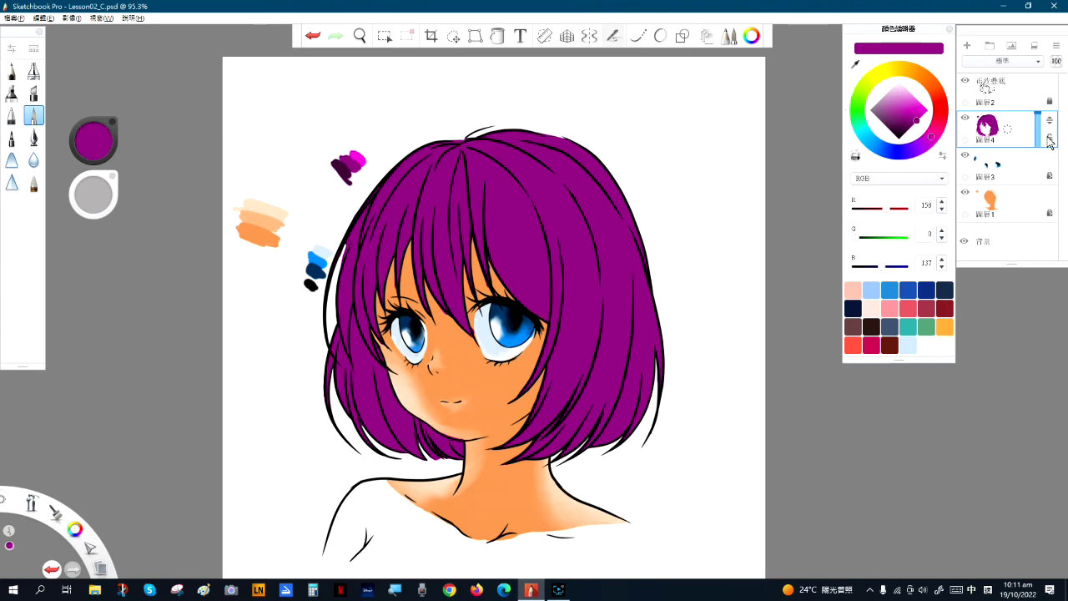
- Lock the hair layer's transparency, set the drawing brush size to 32.8 and sample the darkest purple from the hair swatches
{"action": "scroll", "coordinate": [541, 196], "scroll_direction": "up", "scroll_amount": 3}
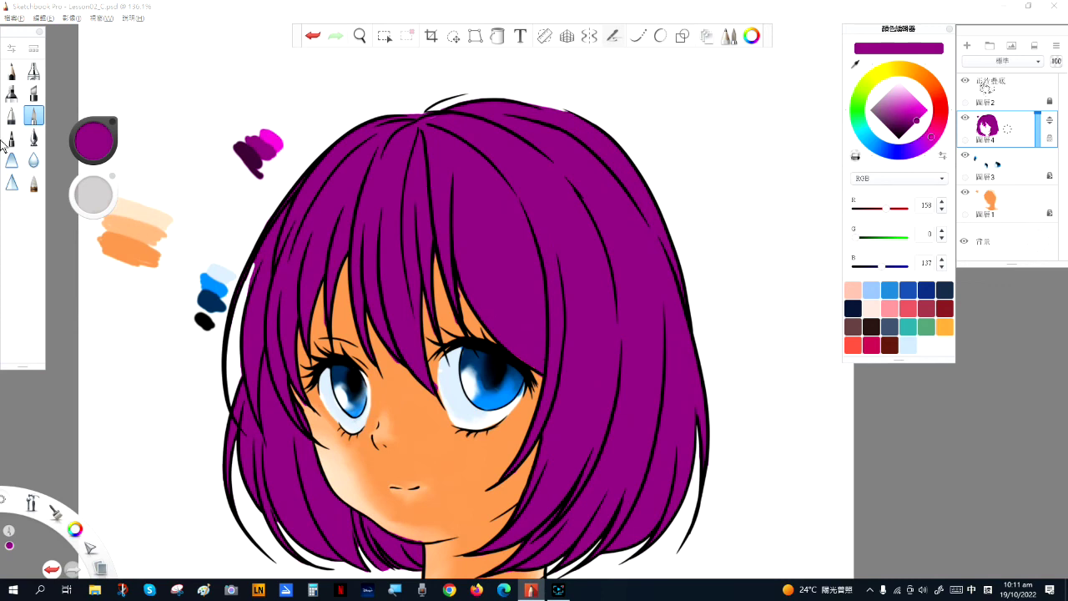
{"action": "left_click", "coordinate": [11, 50]}
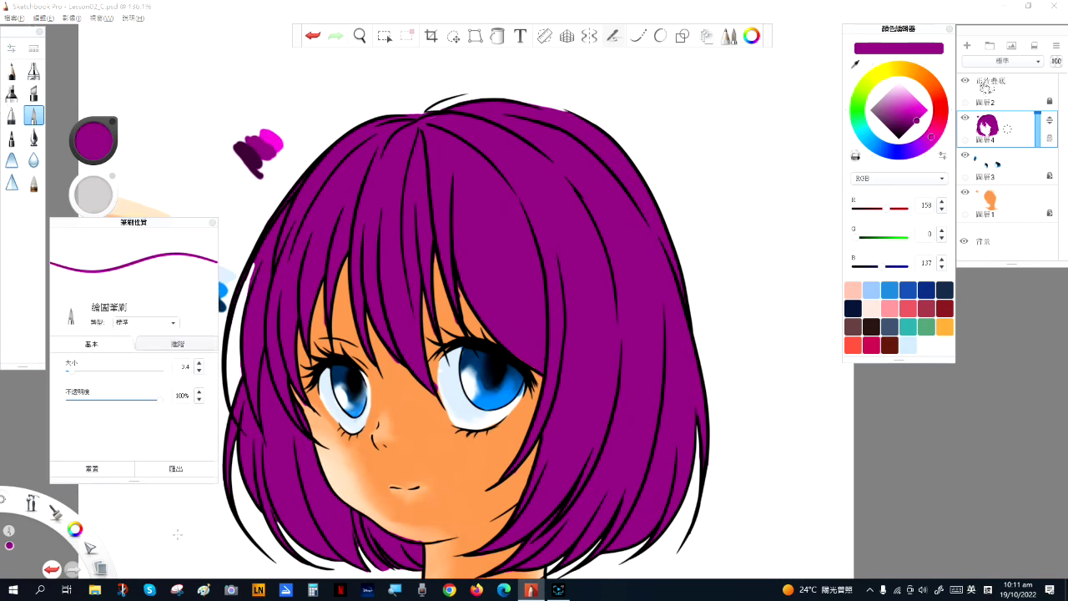
{"action": "left_click_drag", "start_coordinate": [82, 369], "coordinate": [86, 374]}
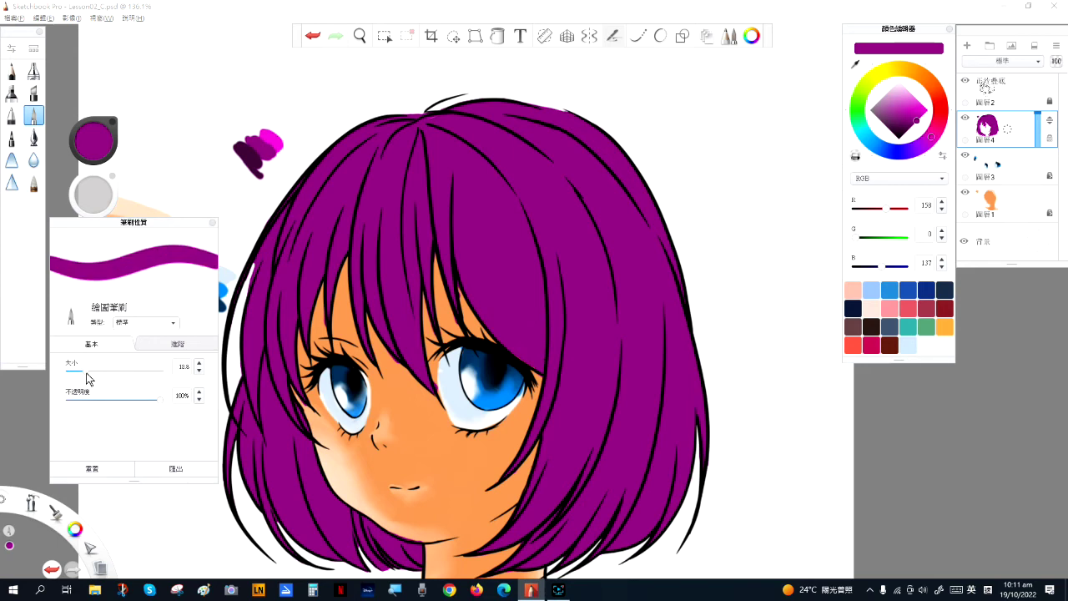
{"action": "left_click", "coordinate": [249, 159], "text": "alt"}
- Paint a dark purple shadow band from the parting down the right side of the hair to the tips beside the neck
{"action": "left_click", "coordinate": [443, 194]}
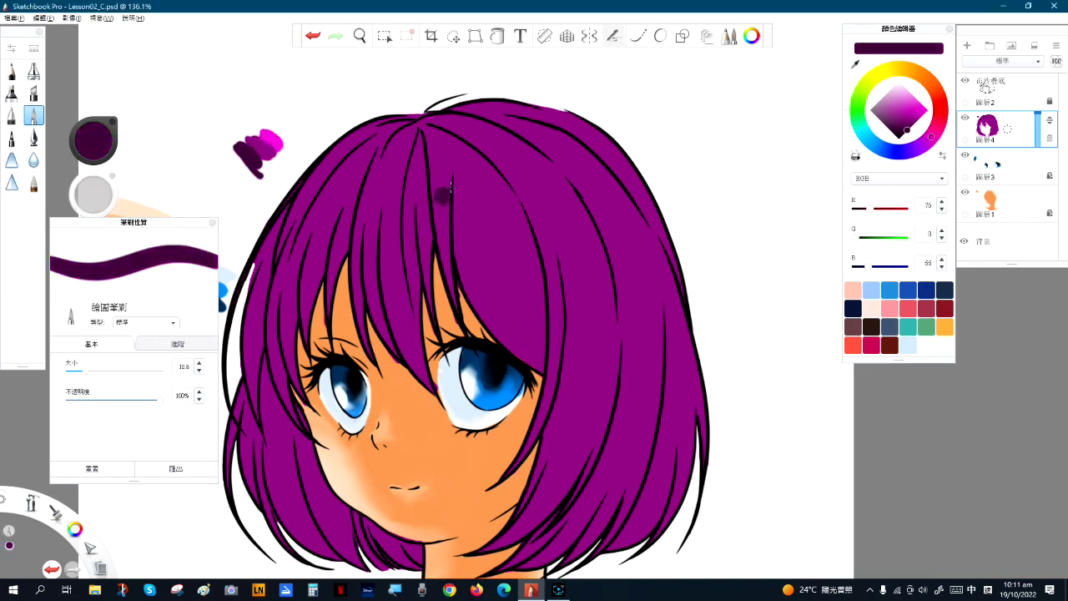
{"action": "mouse_move", "coordinate": [419, 142]}
{"action": "left_mouse_down"}
{"action": "mouse_move", "coordinate": [570, 201]}
{"action": "mouse_move", "coordinate": [529, 158]}
{"action": "mouse_move", "coordinate": [605, 245]}
{"action": "mouse_move", "coordinate": [623, 367]}
{"action": "mouse_move", "coordinate": [623, 272]}
{"action": "mouse_move", "coordinate": [648, 343]}
{"action": "mouse_move", "coordinate": [608, 490]}
{"action": "mouse_move", "coordinate": [643, 430]}
{"action": "mouse_move", "coordinate": [596, 526]}
{"action": "mouse_move", "coordinate": [569, 539]}
{"action": "mouse_move", "coordinate": [602, 519]}
{"action": "mouse_move", "coordinate": [583, 546]}
{"action": "mouse_move", "coordinate": [514, 569]}
{"action": "mouse_move", "coordinate": [488, 548]}
{"action": "mouse_move", "coordinate": [550, 487]}
{"action": "mouse_move", "coordinate": [596, 473]}
{"action": "mouse_move", "coordinate": [618, 409]}
{"action": "left_mouse_up"}
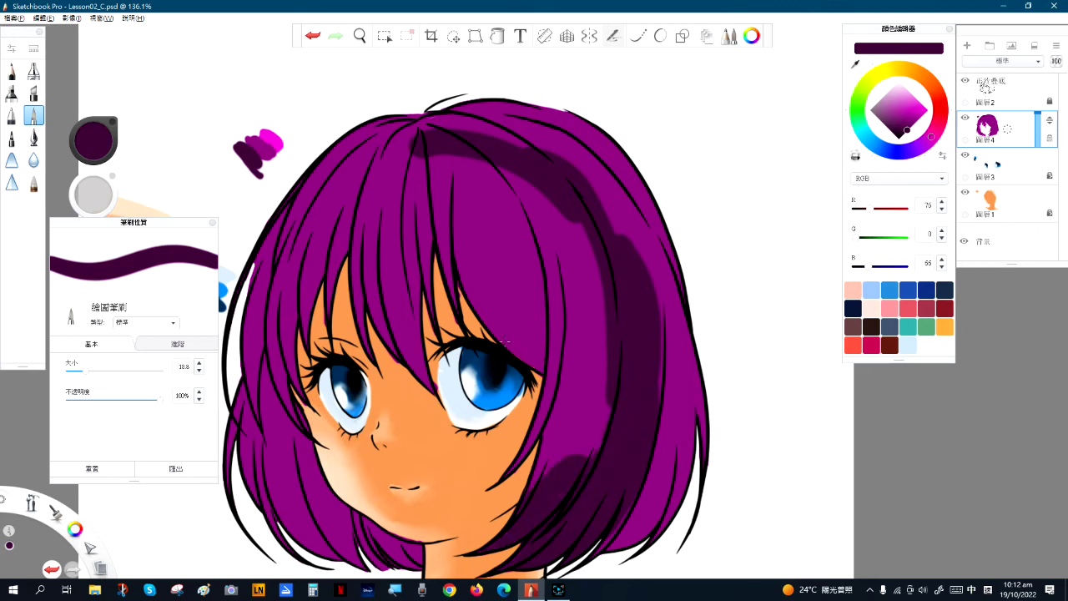
{"action": "left_click_drag", "start_coordinate": [541, 313], "coordinate": [597, 275]}
- Paint dark purple shadow from the parting down the left side of the hair to the tips, and widen the right shadow band
{"action": "key", "text": "space"}
{"action": "left_click_drag", "start_coordinate": [487, 264], "coordinate": [604, 236]}
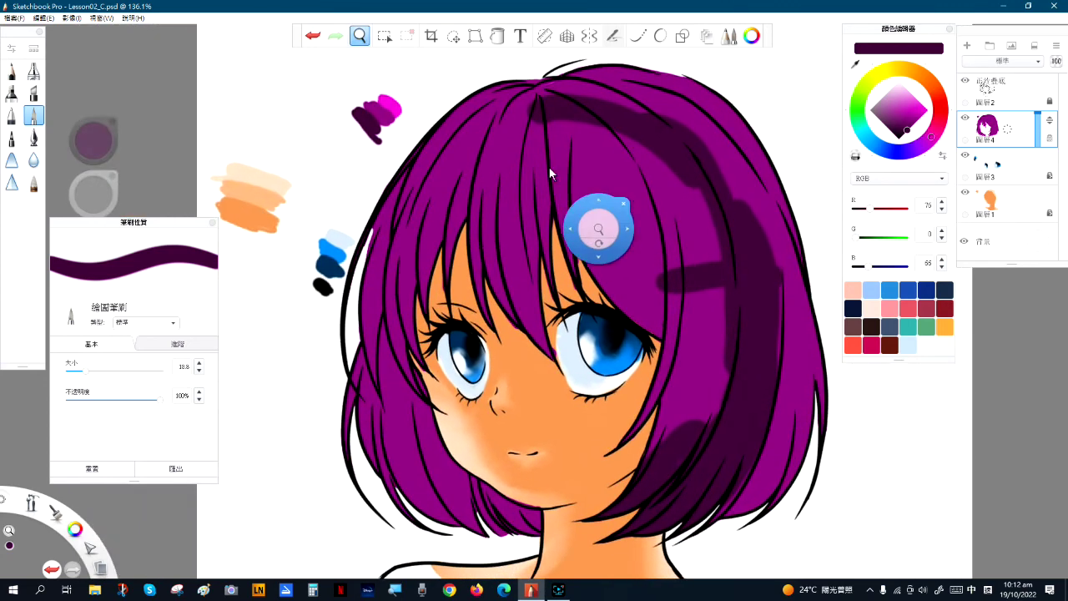
{"action": "mouse_move", "coordinate": [526, 100]}
{"action": "left_mouse_down"}
{"action": "mouse_move", "coordinate": [454, 165]}
{"action": "mouse_move", "coordinate": [415, 269]}
{"action": "mouse_move", "coordinate": [469, 164]}
{"action": "mouse_move", "coordinate": [445, 240]}
{"action": "mouse_move", "coordinate": [416, 269]}
{"action": "mouse_move", "coordinate": [414, 350]}
{"action": "mouse_move", "coordinate": [399, 315]}
{"action": "mouse_move", "coordinate": [401, 403]}
{"action": "mouse_move", "coordinate": [390, 372]}
{"action": "mouse_move", "coordinate": [414, 472]}
{"action": "mouse_move", "coordinate": [410, 394]}
{"action": "mouse_move", "coordinate": [427, 407]}
{"action": "mouse_move", "coordinate": [450, 466]}
{"action": "mouse_move", "coordinate": [534, 529]}
{"action": "mouse_move", "coordinate": [420, 483]}
{"action": "mouse_move", "coordinate": [422, 498]}
{"action": "mouse_move", "coordinate": [389, 436]}
{"action": "mouse_move", "coordinate": [393, 407]}
{"action": "left_mouse_up"}
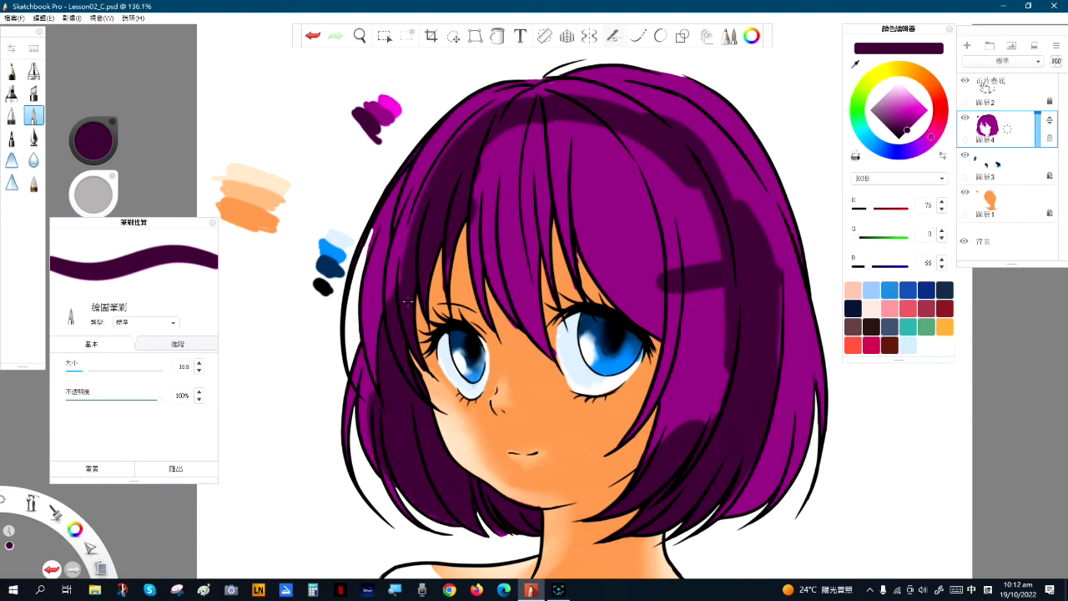
{"action": "left_click_drag", "start_coordinate": [407, 301], "coordinate": [436, 164]}
{"action": "mouse_move", "coordinate": [539, 106]}
{"action": "left_mouse_down"}
{"action": "mouse_move", "coordinate": [701, 208]}
{"action": "mouse_move", "coordinate": [728, 346]}
{"action": "mouse_move", "coordinate": [786, 388]}
{"action": "mouse_move", "coordinate": [741, 484]}
{"action": "mouse_move", "coordinate": [743, 504]}
{"action": "left_mouse_up"}
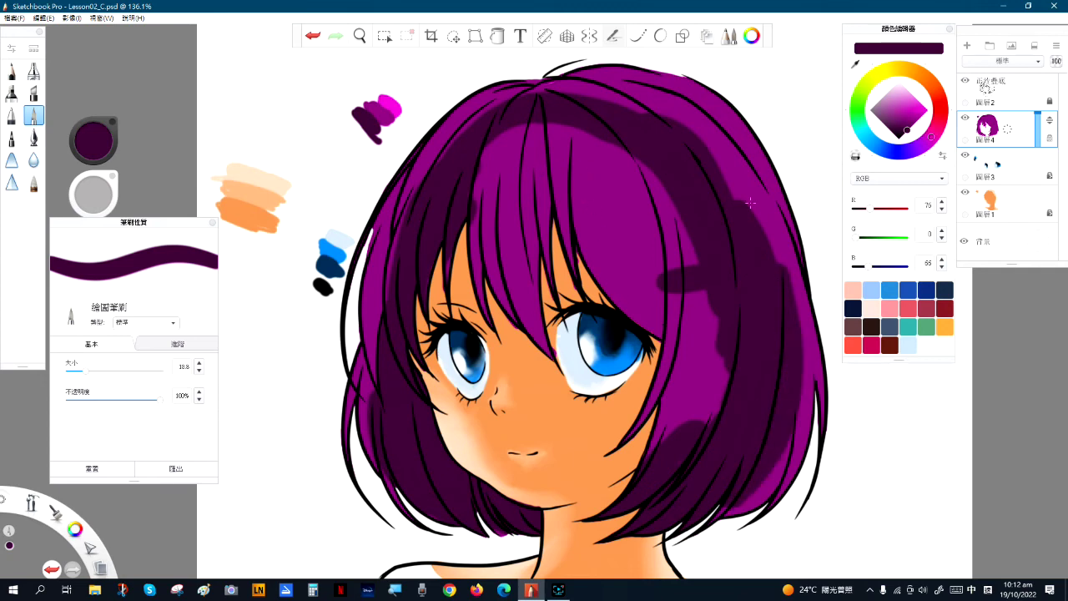
- Hide the skin, eye and line-art layers to isolate the shaded hair
{"action": "left_click", "coordinate": [966, 197]}
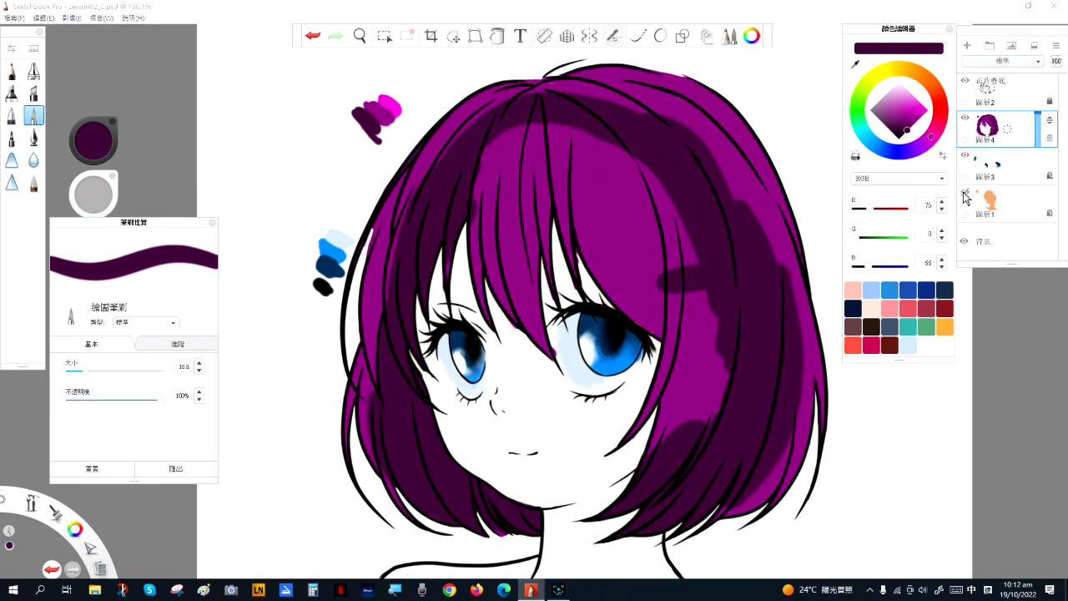
{"action": "left_click", "coordinate": [965, 156]}
{"action": "left_click", "coordinate": [964, 80]}
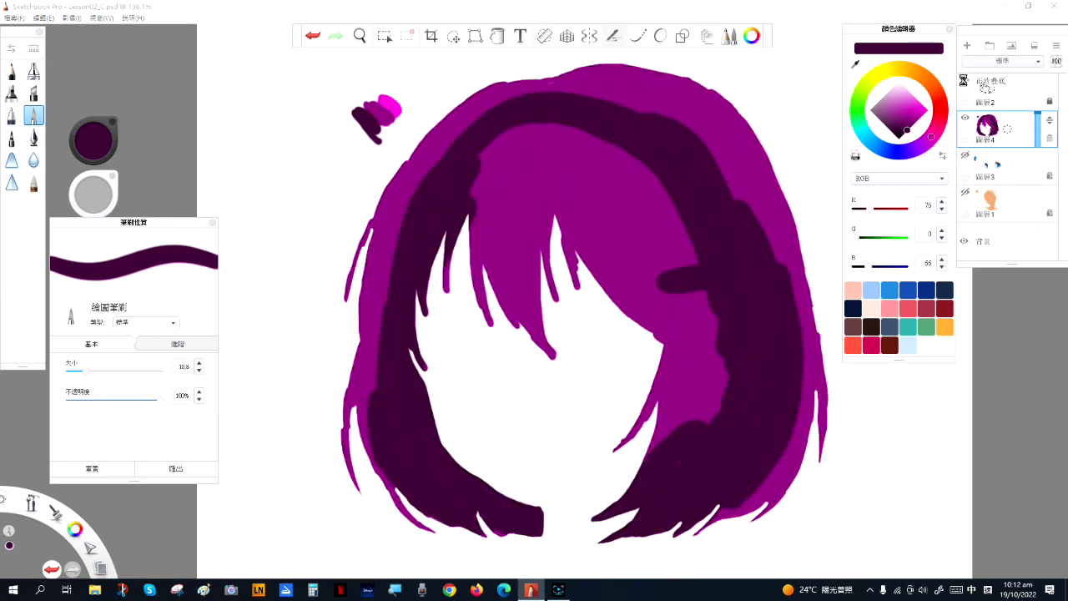
- Flood-fill the enclosed mid-purple fringe and the inner side area of the hair with the dark purple shadow colour
{"action": "left_click", "coordinate": [497, 36]}
{"action": "left_click", "coordinate": [533, 171]}
{"action": "left_click", "coordinate": [449, 284]}
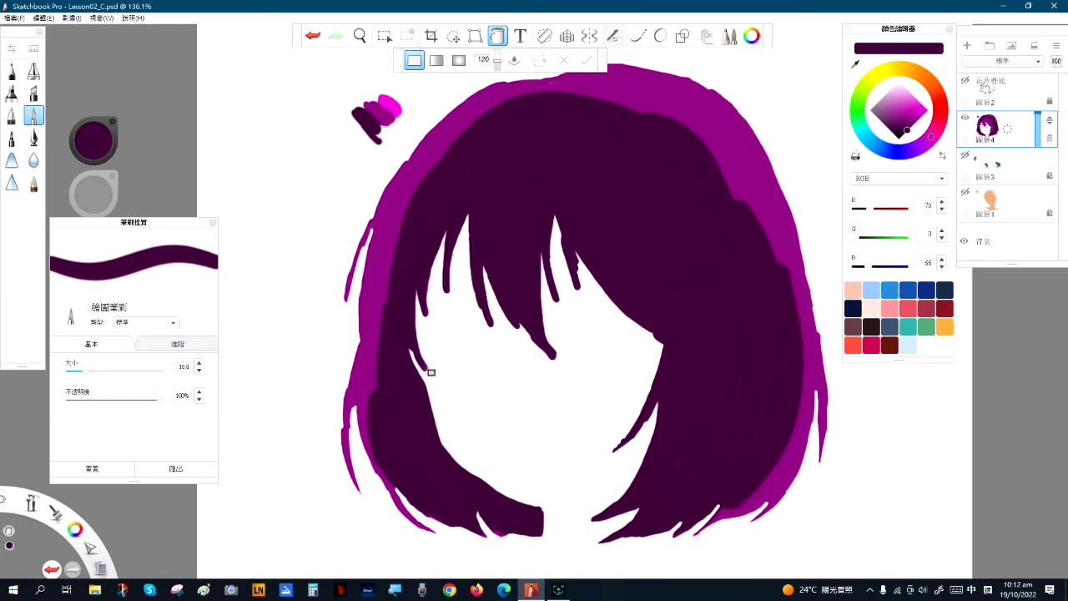
- Show the line-art, eye and skin layers again
{"action": "left_click", "coordinate": [964, 81]}
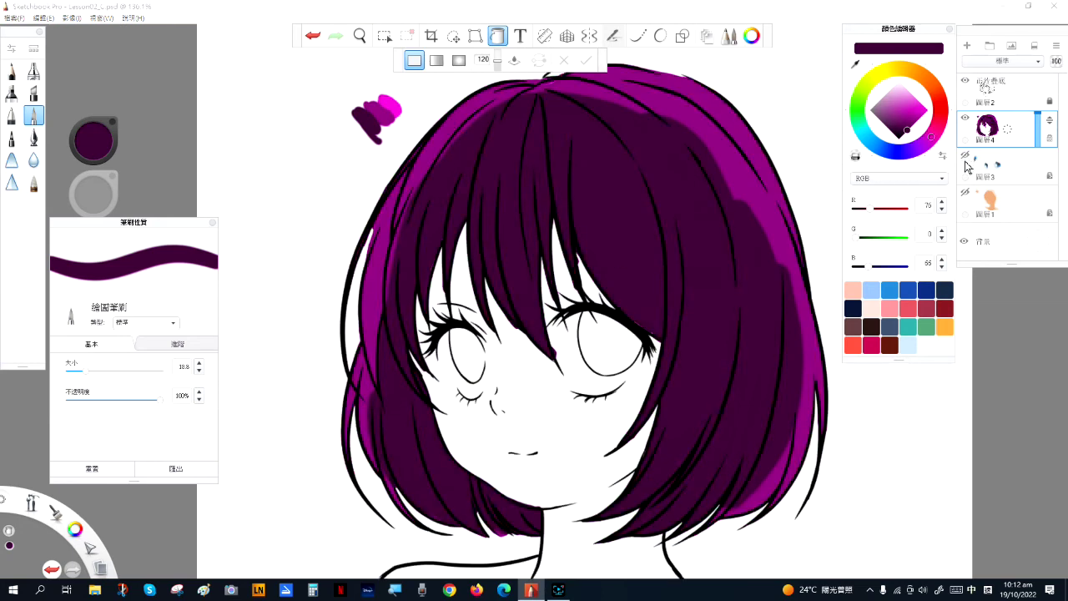
{"action": "left_click", "coordinate": [965, 155]}
{"action": "left_click", "coordinate": [965, 192]}
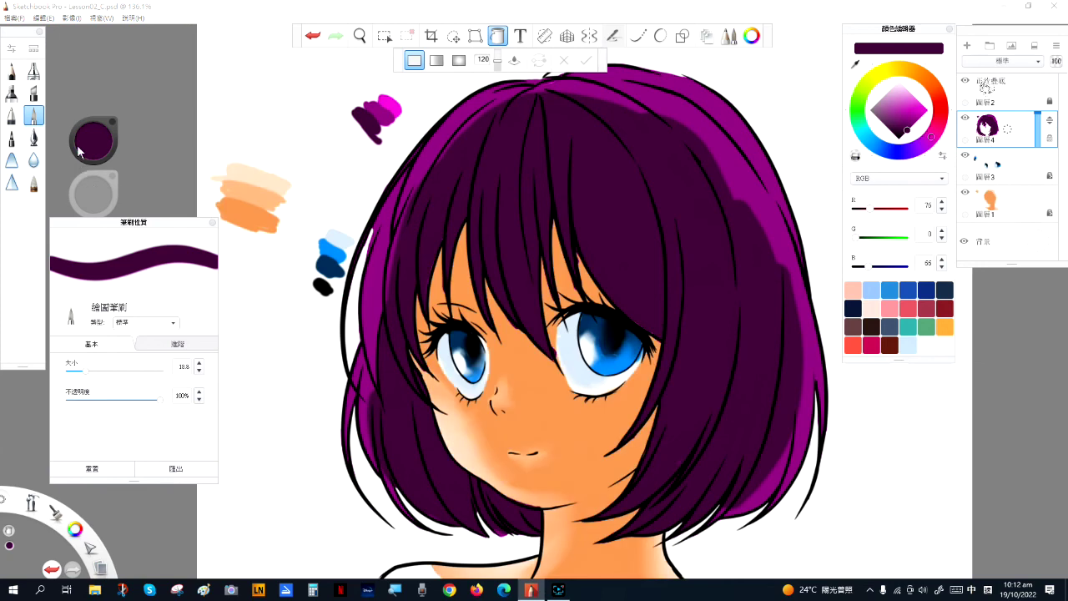
- Set the drawing brush size to 12.6 and refine the shadow's upper-left edge with dark purple sampled from the hair
{"action": "left_click_drag", "start_coordinate": [81, 367], "coordinate": [78, 373]}
{"action": "key", "text": "alt"}
{"action": "left_click", "coordinate": [381, 123], "text": "alt"}
{"action": "key", "text": "f"}
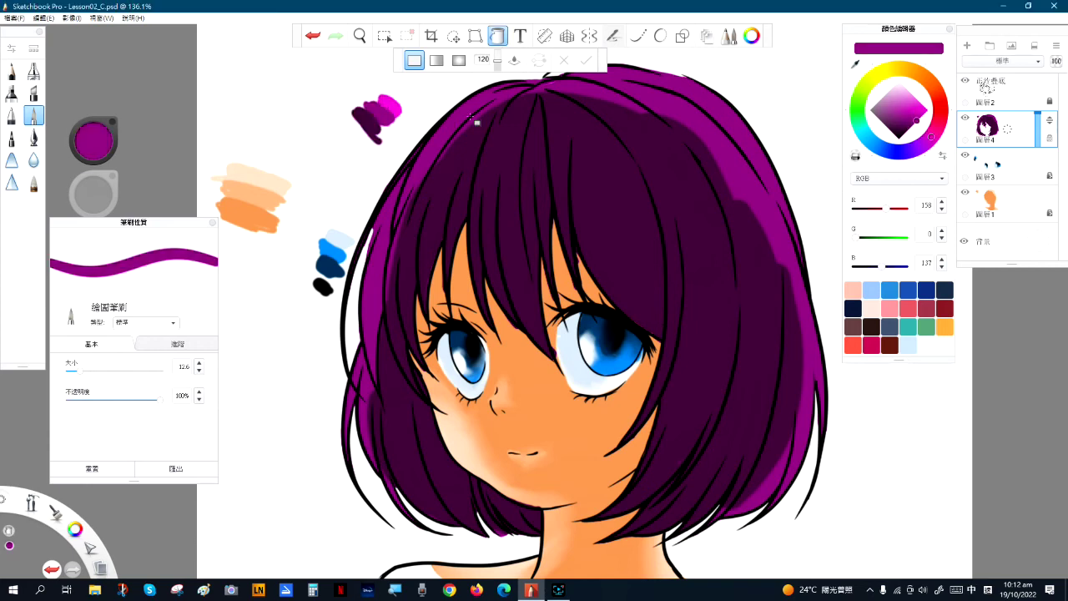
{"action": "left_click", "coordinate": [497, 37]}
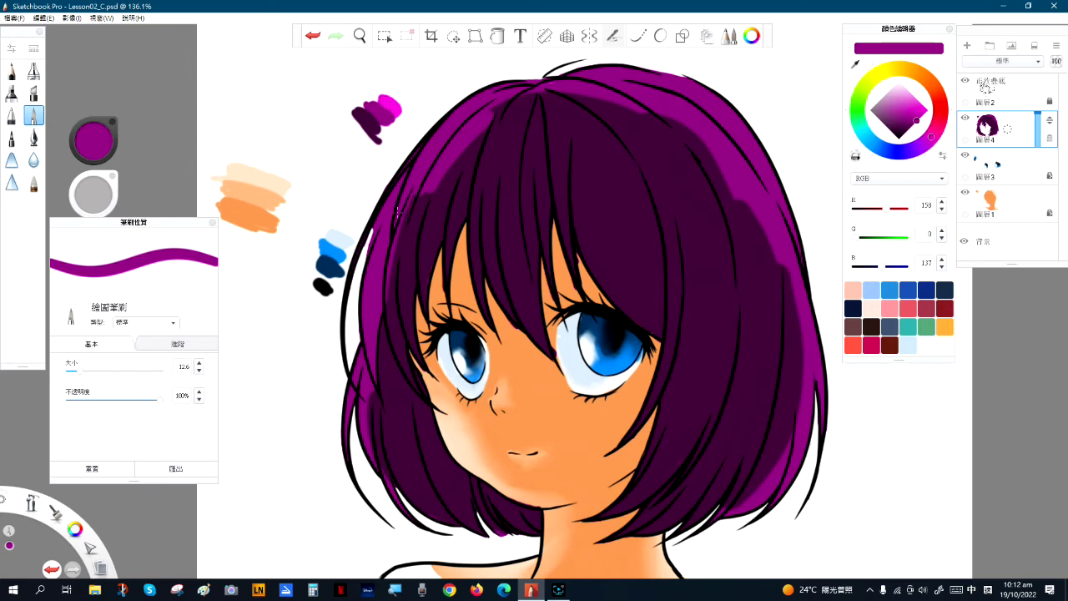
{"action": "left_click", "coordinate": [434, 210], "text": "alt"}
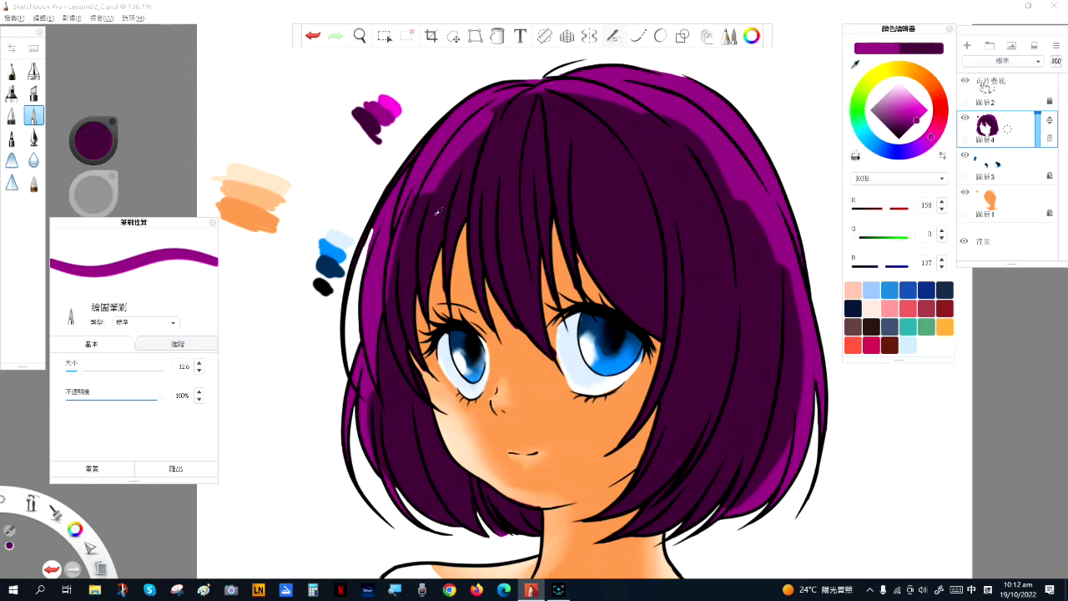
{"action": "left_click_drag", "start_coordinate": [489, 121], "coordinate": [453, 173]}
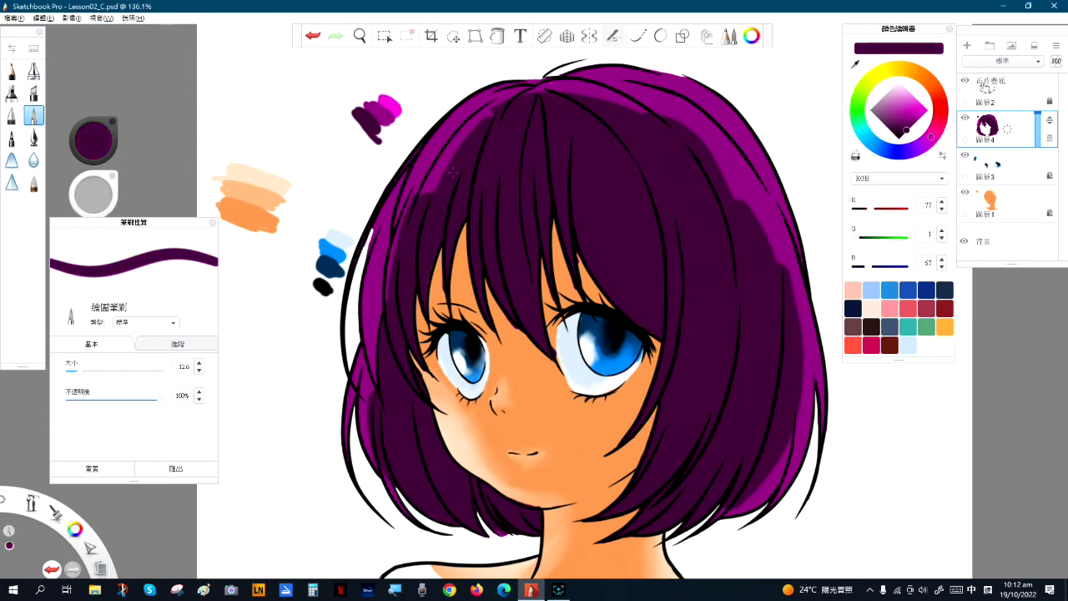
- Sample the mid purple from the crown and paint it over the right and lower-left edges of the dark hair shadow
{"action": "left_click", "coordinate": [620, 99], "text": "alt"}
{"action": "left_click_drag", "start_coordinate": [620, 99], "coordinate": [675, 132]}
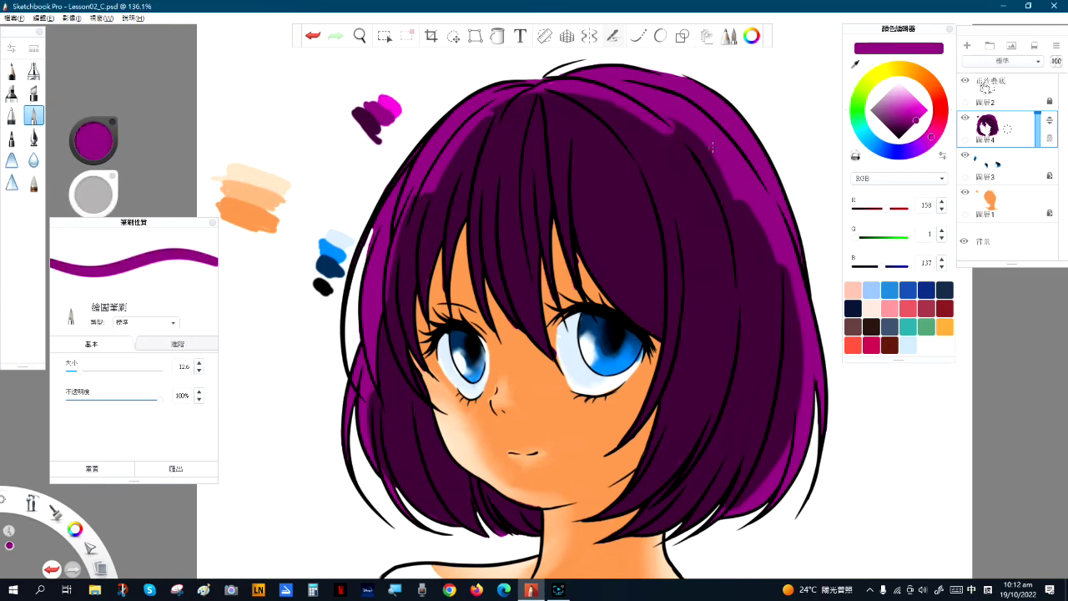
{"action": "mouse_move", "coordinate": [756, 213]}
{"action": "left_mouse_down"}
{"action": "mouse_move", "coordinate": [772, 316]}
{"action": "mouse_move", "coordinate": [785, 256]}
{"action": "mouse_move", "coordinate": [795, 268]}
{"action": "mouse_move", "coordinate": [791, 336]}
{"action": "left_mouse_up"}
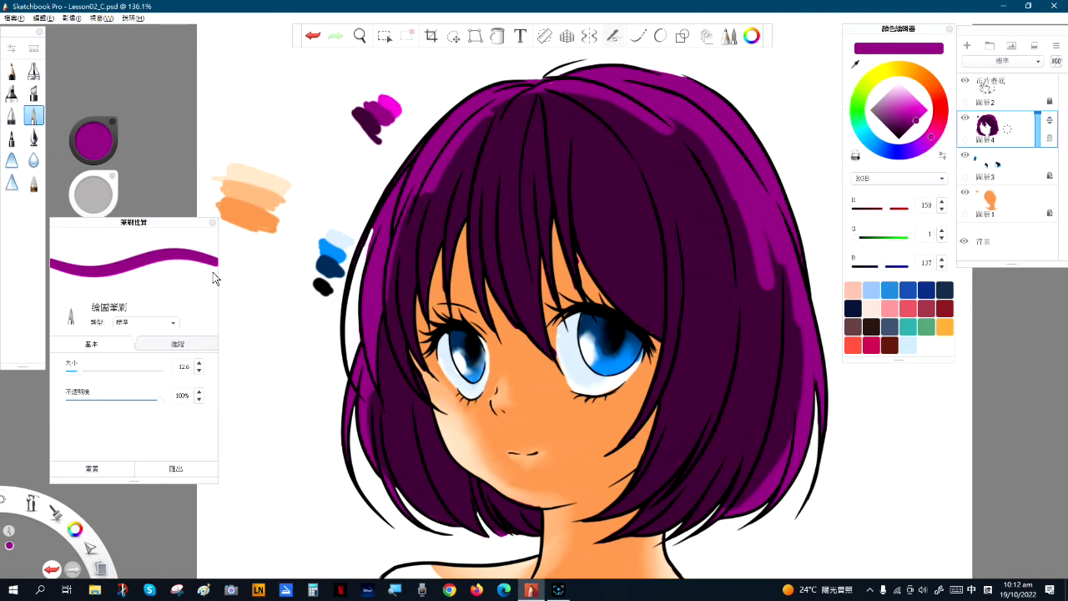
{"action": "mouse_move", "coordinate": [367, 386]}
{"action": "left_mouse_down"}
{"action": "mouse_move", "coordinate": [409, 497]}
{"action": "mouse_move", "coordinate": [368, 415]}
{"action": "mouse_move", "coordinate": [392, 487]}
{"action": "mouse_move", "coordinate": [379, 404]}
{"action": "mouse_move", "coordinate": [421, 511]}
{"action": "left_mouse_up"}
- Sample the bright magenta hair swatch and paint a highlight along the upper-left crown, reducing the brush size to 5.1 for the outer edge
{"action": "left_click", "coordinate": [390, 106], "text": "alt"}
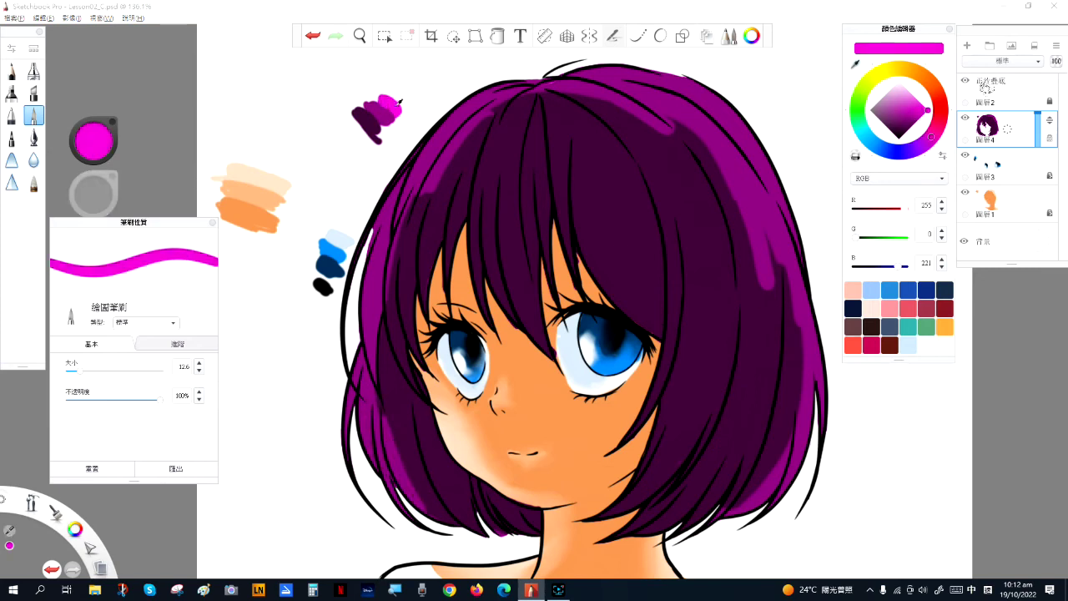
{"action": "mouse_move", "coordinate": [457, 112]}
{"action": "left_mouse_down"}
{"action": "mouse_move", "coordinate": [544, 83]}
{"action": "mouse_move", "coordinate": [444, 133]}
{"action": "left_mouse_up"}
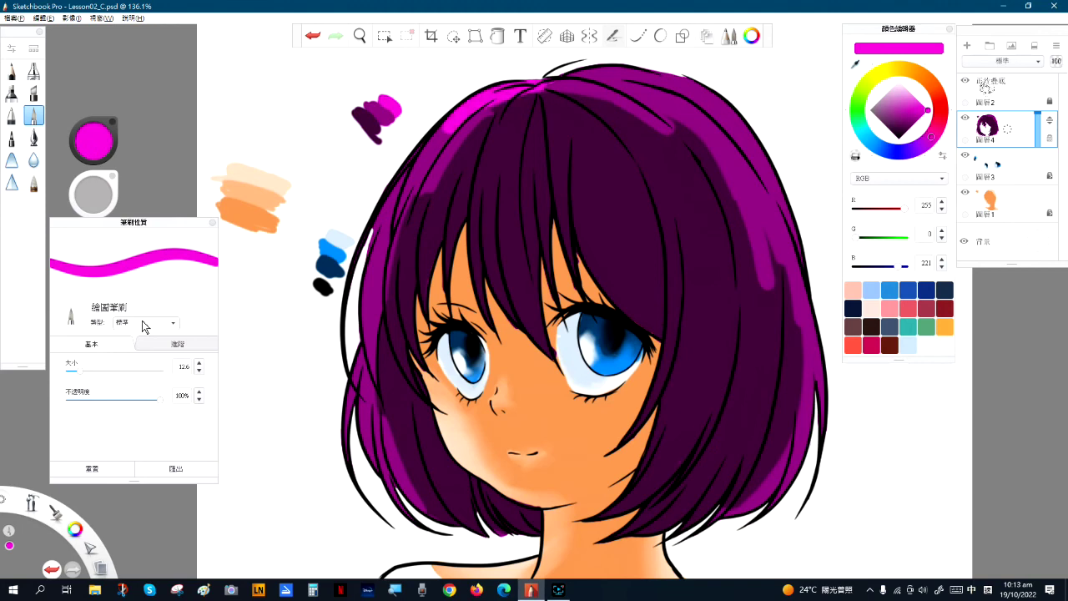
{"action": "left_click", "coordinate": [67, 371]}
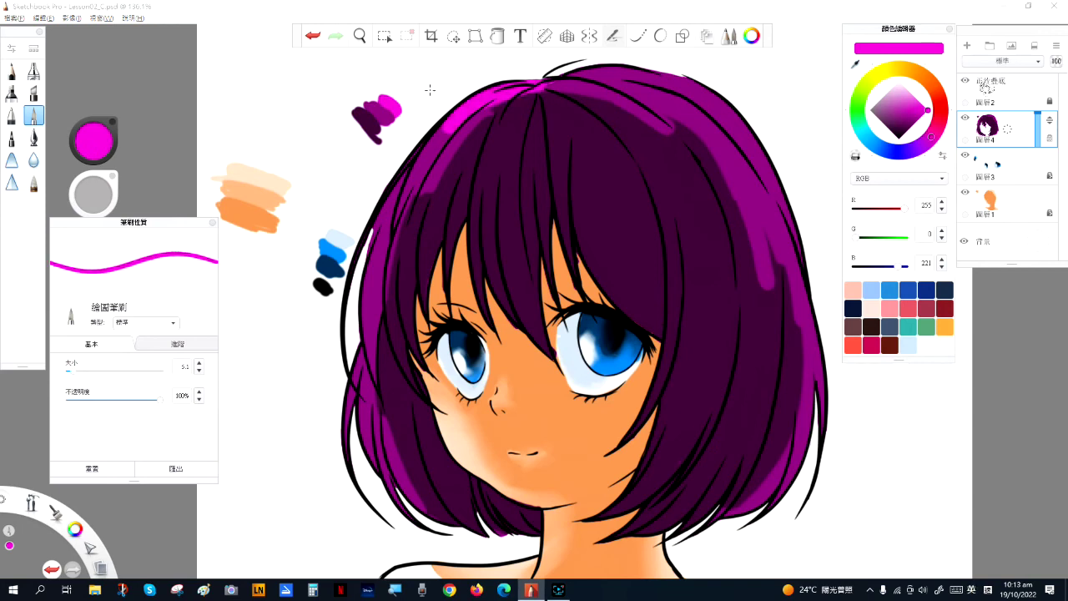
{"action": "mouse_move", "coordinate": [444, 128]}
{"action": "left_mouse_down"}
{"action": "mouse_move", "coordinate": [394, 187]}
{"action": "mouse_move", "coordinate": [392, 213]}
{"action": "mouse_move", "coordinate": [409, 153]}
{"action": "mouse_move", "coordinate": [369, 245]}
{"action": "left_mouse_up"}
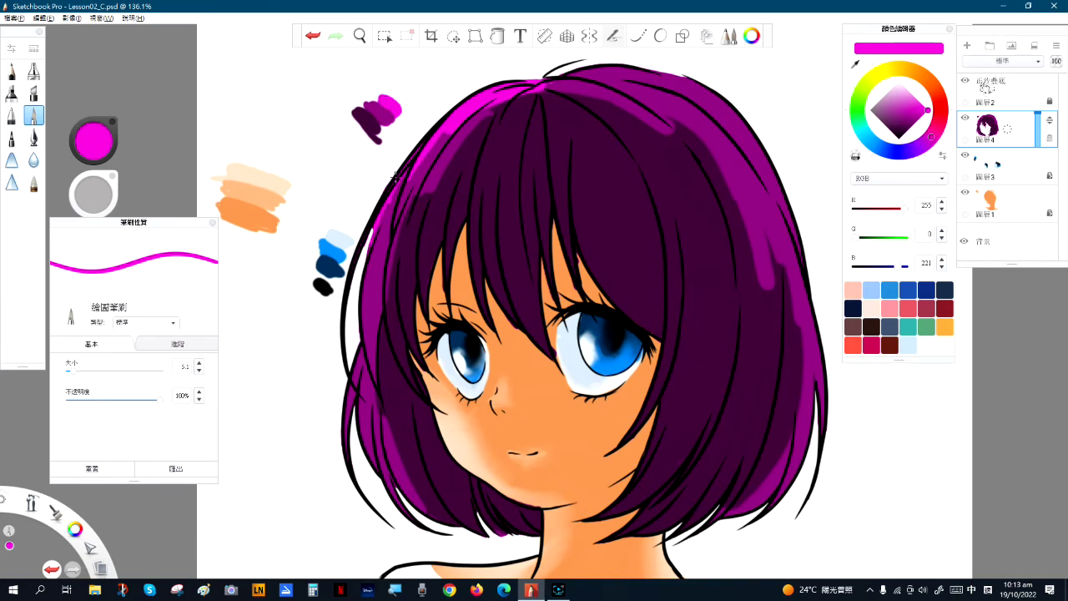
- Set the brush size to 7.6 and extend the magenta highlight down the left outer strands to the lower-left hair tips
{"action": "left_click", "coordinate": [73, 372]}
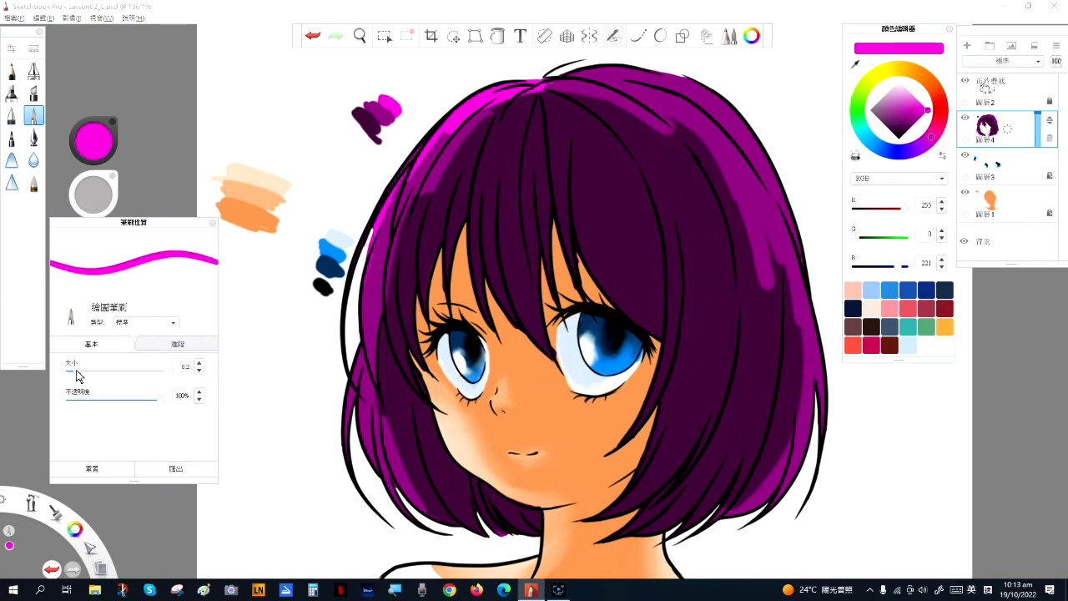
{"action": "left_click", "coordinate": [73, 371]}
{"action": "left_click_drag", "start_coordinate": [392, 191], "coordinate": [356, 373]}
{"action": "mouse_move", "coordinate": [361, 318]}
{"action": "left_mouse_down"}
{"action": "mouse_move", "coordinate": [366, 394]}
{"action": "mouse_move", "coordinate": [346, 438]}
{"action": "left_mouse_up"}
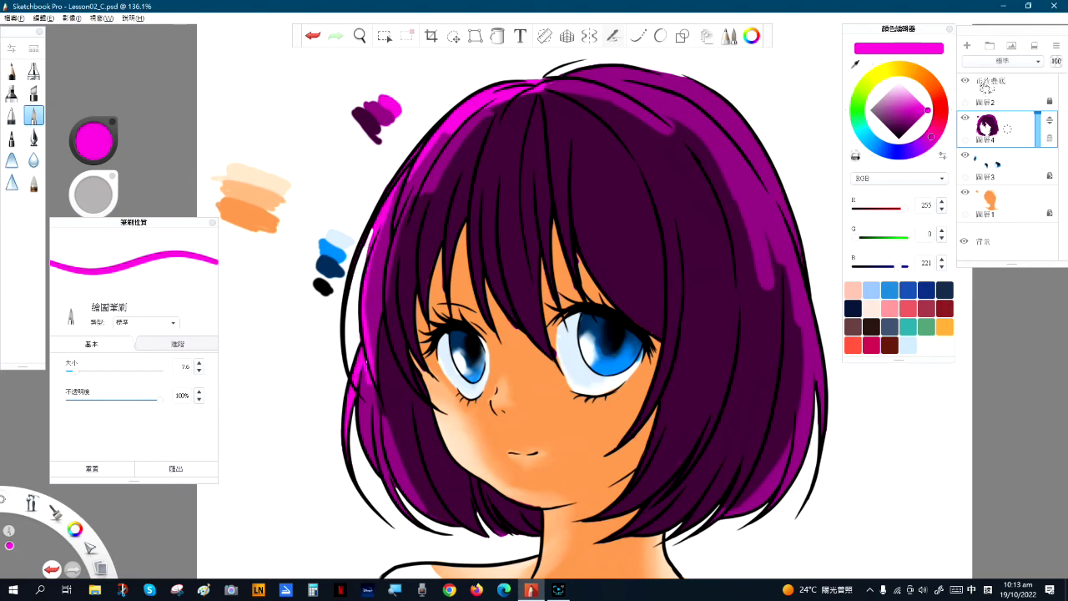
{"action": "left_click_drag", "start_coordinate": [367, 360], "coordinate": [357, 384]}
{"action": "mouse_move", "coordinate": [382, 464]}
{"action": "left_mouse_down"}
{"action": "mouse_move", "coordinate": [428, 530]}
{"action": "mouse_move", "coordinate": [393, 482]}
{"action": "mouse_move", "coordinate": [432, 524]}
{"action": "mouse_move", "coordinate": [439, 517]}
{"action": "mouse_move", "coordinate": [423, 505]}
{"action": "mouse_move", "coordinate": [494, 538]}
{"action": "left_mouse_up"}
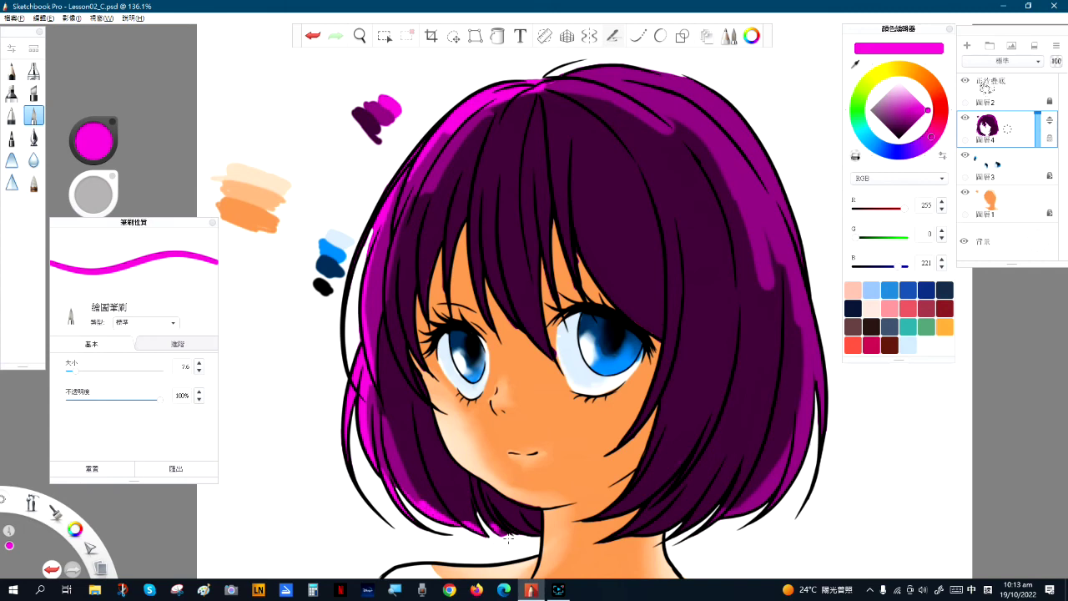
- Paint magenta highlights along the lower-right hair tips and up the right outer edge to the crown
{"action": "mouse_move", "coordinate": [684, 527]}
{"action": "left_mouse_down"}
{"action": "mouse_move", "coordinate": [707, 512]}
{"action": "mouse_move", "coordinate": [689, 524]}
{"action": "mouse_move", "coordinate": [698, 538]}
{"action": "mouse_move", "coordinate": [745, 503]}
{"action": "mouse_move", "coordinate": [718, 527]}
{"action": "mouse_move", "coordinate": [740, 521]}
{"action": "mouse_move", "coordinate": [797, 466]}
{"action": "left_mouse_up"}
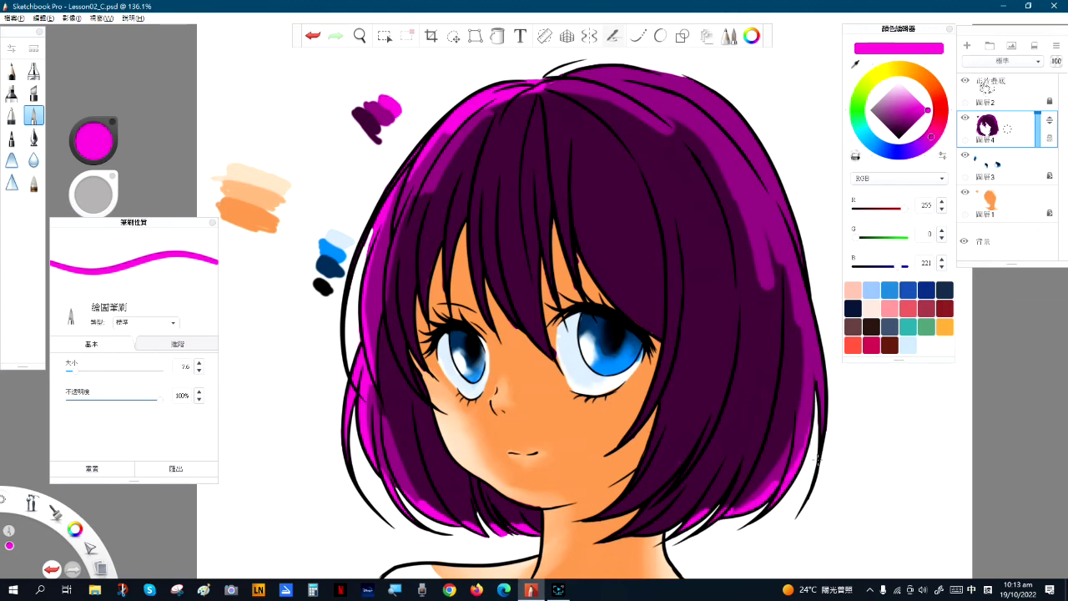
{"action": "mouse_move", "coordinate": [826, 428]}
{"action": "left_mouse_down"}
{"action": "mouse_move", "coordinate": [819, 339]}
{"action": "mouse_move", "coordinate": [820, 364]}
{"action": "mouse_move", "coordinate": [795, 296]}
{"action": "mouse_move", "coordinate": [810, 344]}
{"action": "mouse_move", "coordinate": [779, 166]}
{"action": "mouse_move", "coordinate": [760, 160]}
{"action": "mouse_move", "coordinate": [786, 215]}
{"action": "mouse_move", "coordinate": [724, 108]}
{"action": "mouse_move", "coordinate": [740, 124]}
{"action": "mouse_move", "coordinate": [544, 77]}
{"action": "left_mouse_up"}
{"action": "mouse_move", "coordinate": [622, 70]}
{"action": "left_mouse_down"}
{"action": "mouse_move", "coordinate": [672, 83]}
{"action": "mouse_move", "coordinate": [676, 95]}
{"action": "left_mouse_up"}
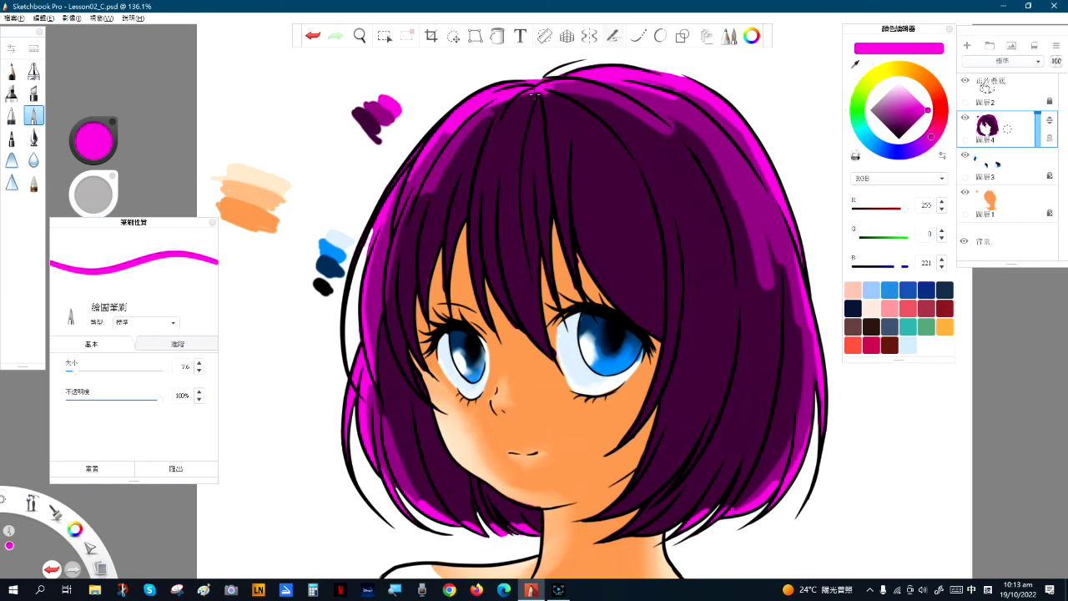
- Blend the magenta, mid-purple and dark purple boundaries around the hair with the blending brush
{"action": "left_click", "coordinate": [33, 185]}
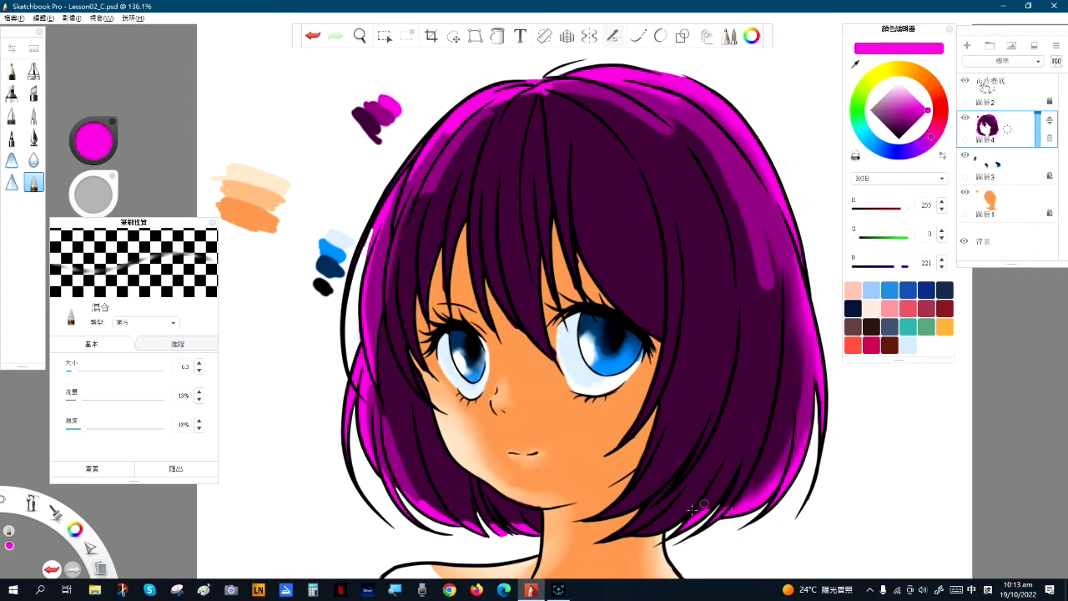
{"action": "left_click_drag", "start_coordinate": [686, 530], "coordinate": [711, 502]}
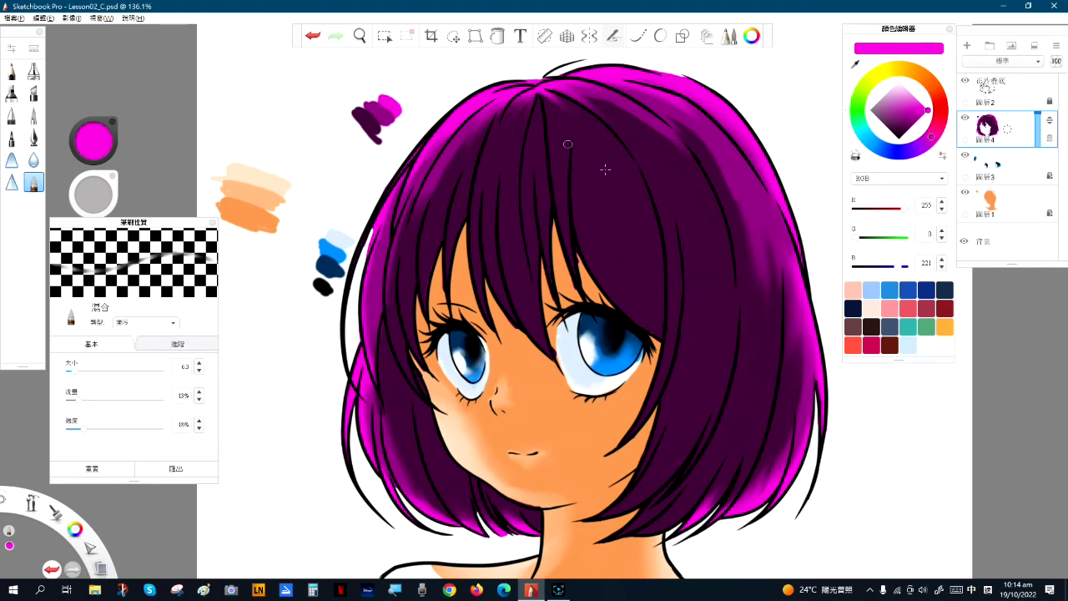
{"action": "scroll", "coordinate": [591, 209], "scroll_direction": "down", "scroll_amount": 3}
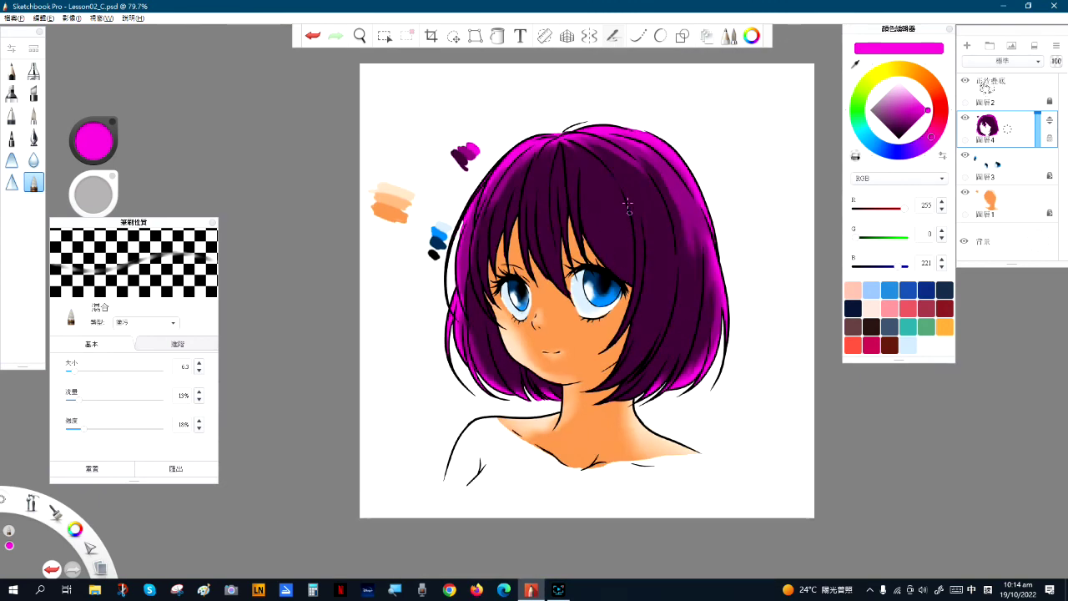
{"action": "scroll", "coordinate": [670, 207], "scroll_direction": "up", "scroll_amount": 1}
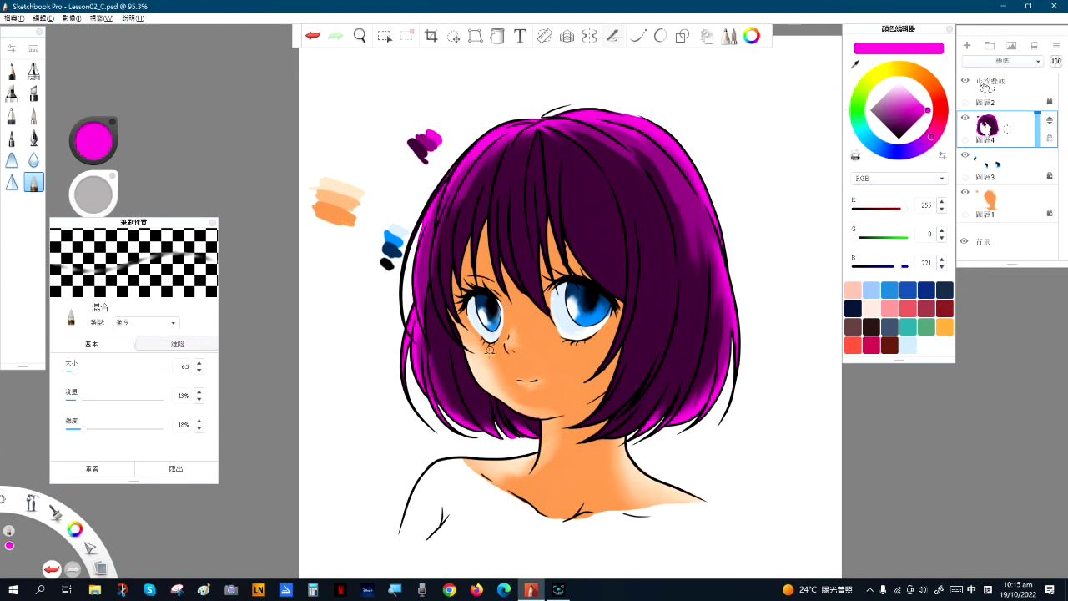
{"action": "scroll", "coordinate": [579, 240], "scroll_direction": "up", "scroll_amount": 1}
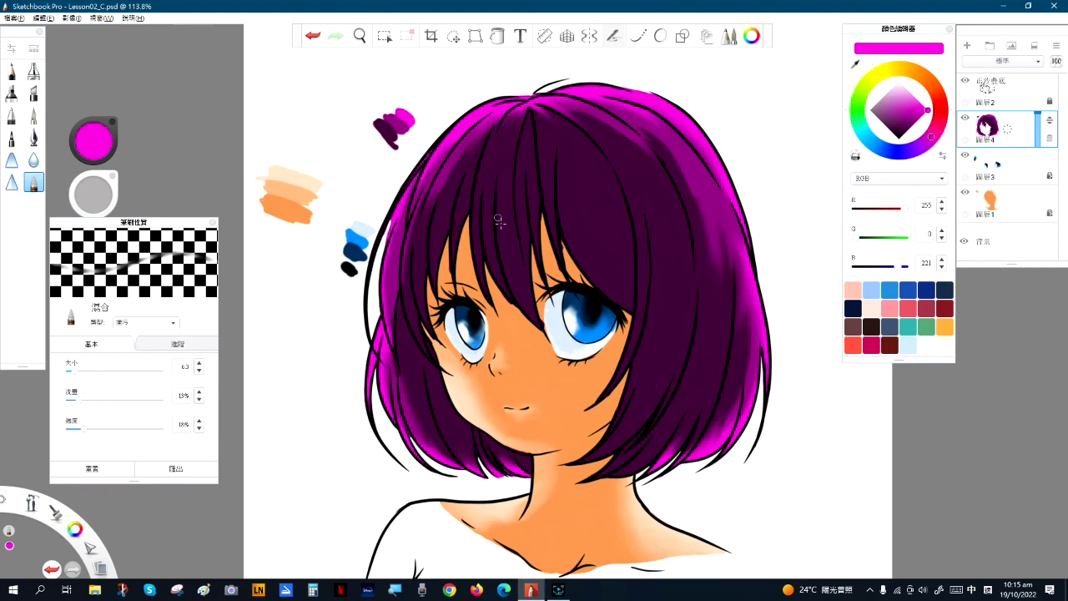
- Select the skin layer, switch to the drawing brush, and darken the sampled orange skin swatch colour to burnt orange
{"action": "left_click", "coordinate": [998, 208]}
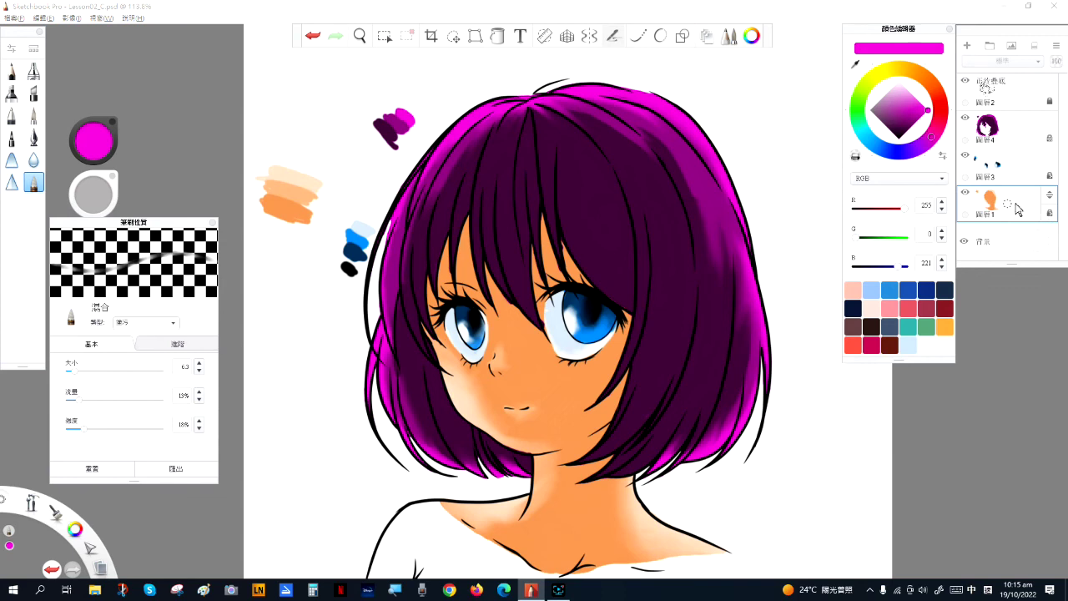
{"action": "left_click", "coordinate": [1014, 133]}
{"action": "left_click", "coordinate": [1010, 131]}
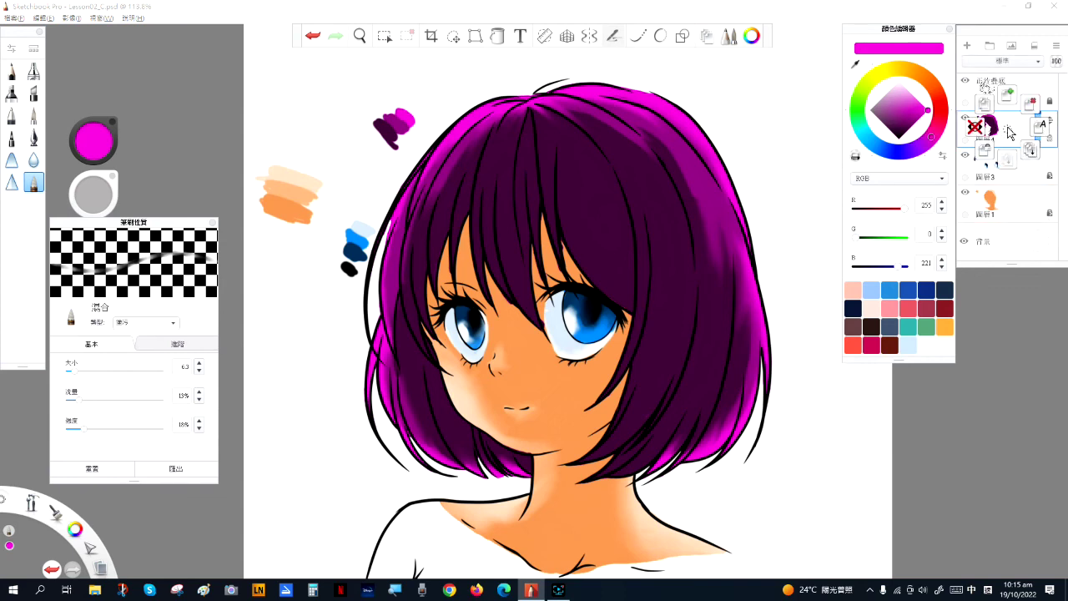
{"action": "left_click", "coordinate": [997, 207]}
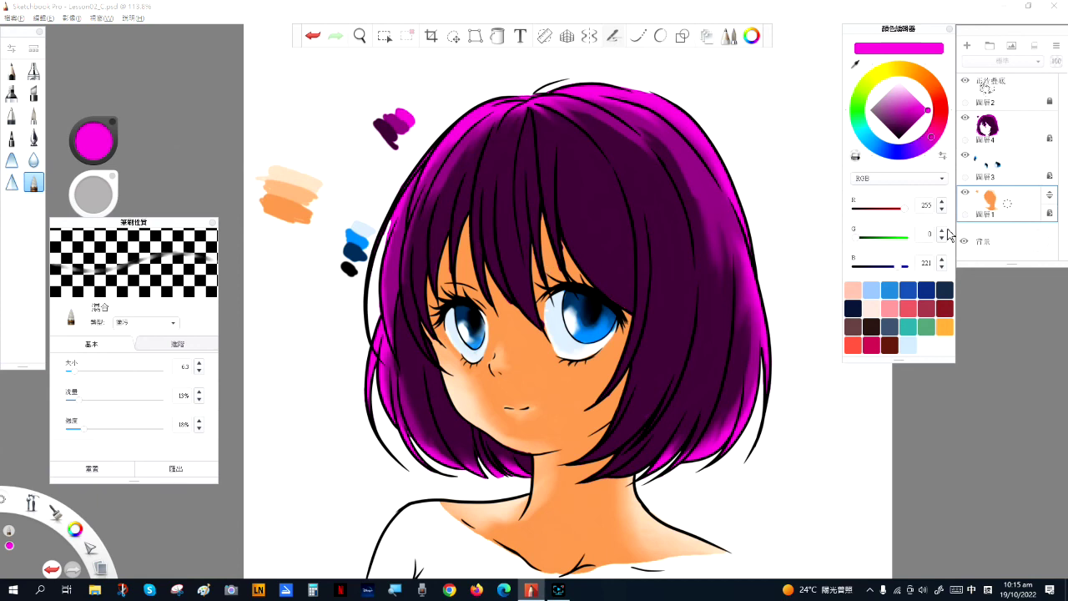
{"action": "left_click", "coordinate": [1004, 210]}
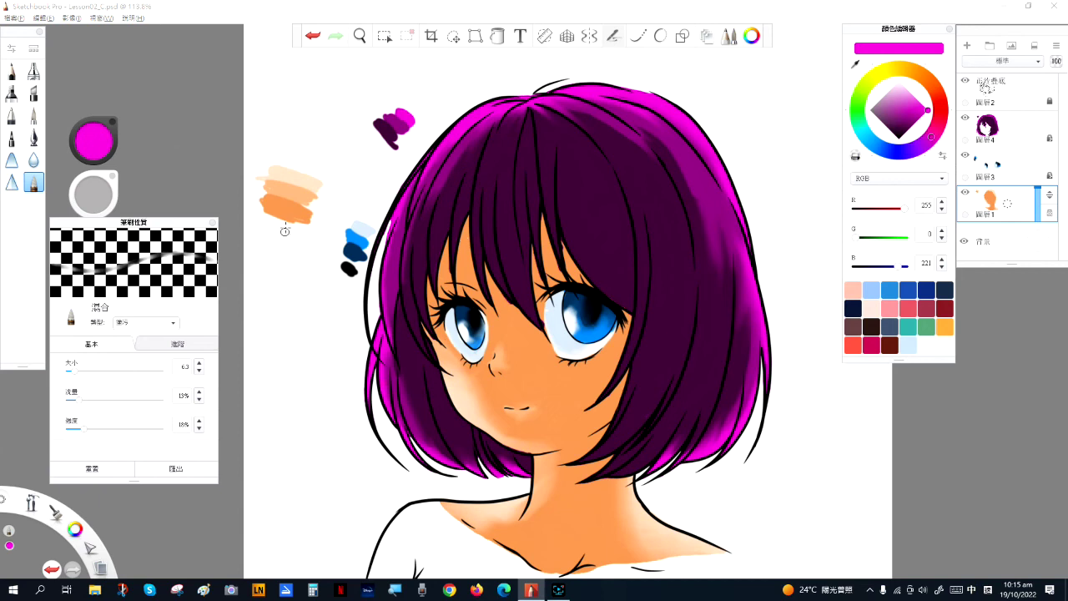
{"action": "left_click", "coordinate": [290, 204], "text": "alt"}
{"action": "left_click", "coordinate": [34, 115]}
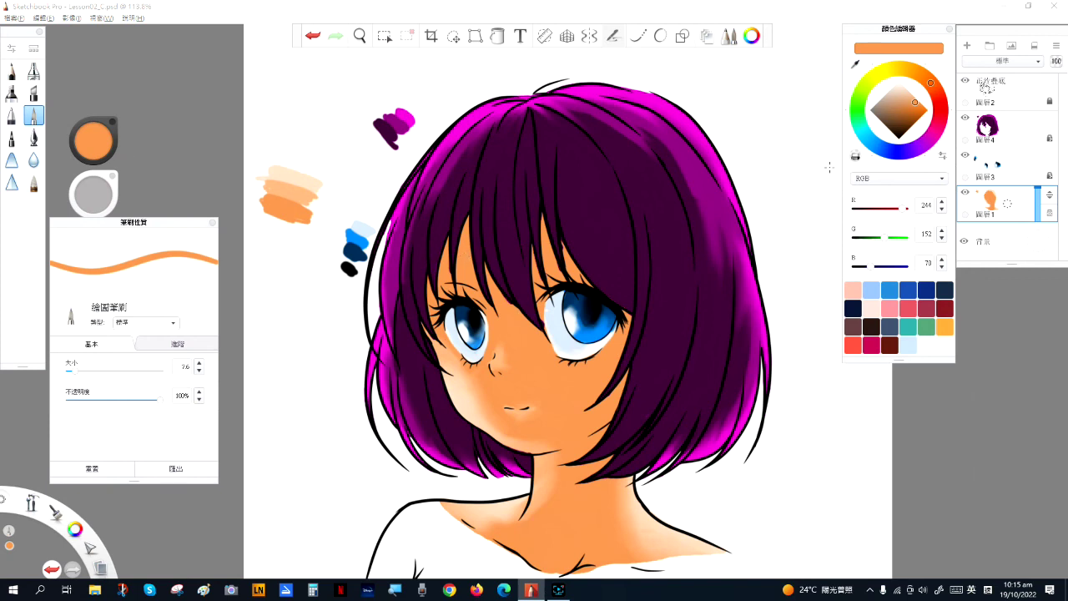
{"action": "left_click_drag", "start_coordinate": [917, 105], "coordinate": [913, 116]}
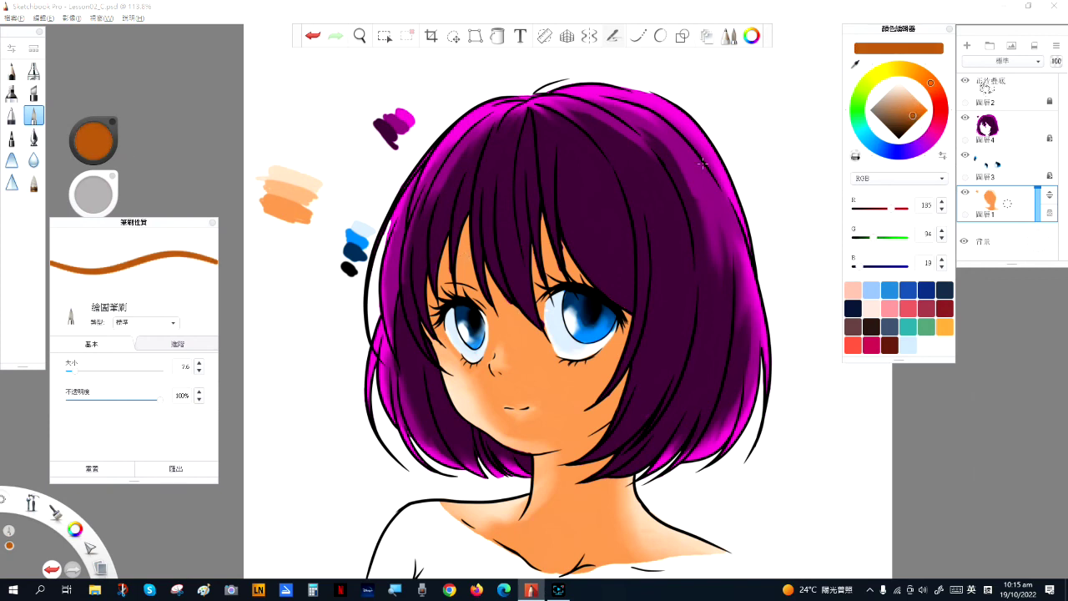
- Paint burnt-orange shadows on the forehead beneath the fringe strands and beside the left eye
{"action": "left_click_drag", "start_coordinate": [468, 218], "coordinate": [478, 275]}
{"action": "mouse_move", "coordinate": [449, 238]}
{"action": "left_mouse_down"}
{"action": "mouse_move", "coordinate": [458, 285]}
{"action": "mouse_move", "coordinate": [429, 319]}
{"action": "mouse_move", "coordinate": [442, 357]}
{"action": "left_mouse_up"}
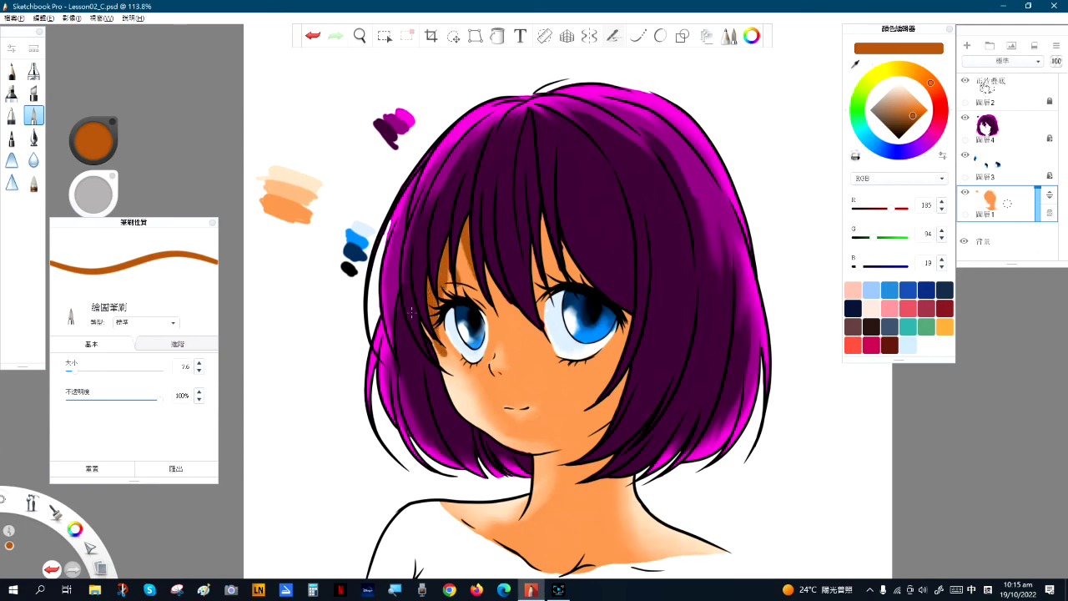
{"action": "mouse_move", "coordinate": [462, 240]}
{"action": "left_mouse_down"}
{"action": "mouse_move", "coordinate": [461, 279]}
{"action": "mouse_move", "coordinate": [466, 250]}
{"action": "mouse_move", "coordinate": [477, 250]}
{"action": "mouse_move", "coordinate": [501, 315]}
{"action": "mouse_move", "coordinate": [481, 254]}
{"action": "mouse_move", "coordinate": [519, 299]}
{"action": "left_mouse_up"}
{"action": "left_click_drag", "start_coordinate": [535, 244], "coordinate": [540, 313]}
{"action": "mouse_move", "coordinate": [542, 207]}
{"action": "left_mouse_down"}
{"action": "mouse_move", "coordinate": [543, 268]}
{"action": "mouse_move", "coordinate": [564, 280]}
{"action": "left_mouse_up"}
{"action": "left_click_drag", "start_coordinate": [571, 244], "coordinate": [586, 292]}
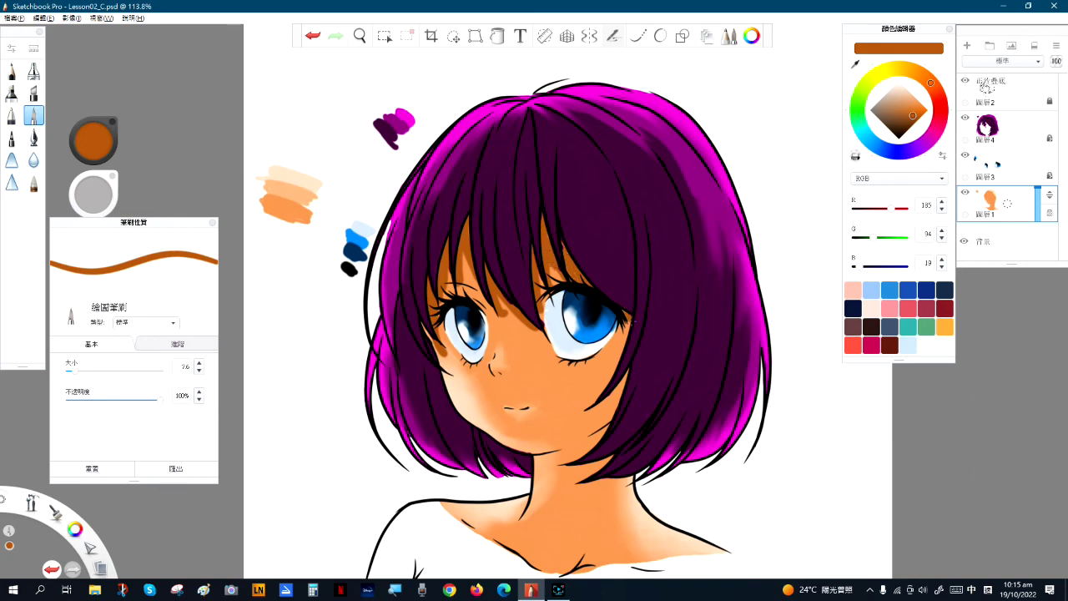
- Paint burnt-orange shadows under the nose and along the right jaw and neck beneath the hair, and touch up the forehead shadows
{"action": "mouse_move", "coordinate": [627, 371]}
{"action": "left_mouse_down"}
{"action": "mouse_move", "coordinate": [598, 439]}
{"action": "mouse_move", "coordinate": [569, 472]}
{"action": "mouse_move", "coordinate": [621, 447]}
{"action": "mouse_move", "coordinate": [572, 468]}
{"action": "mouse_move", "coordinate": [613, 458]}
{"action": "mouse_move", "coordinate": [566, 466]}
{"action": "left_mouse_up"}
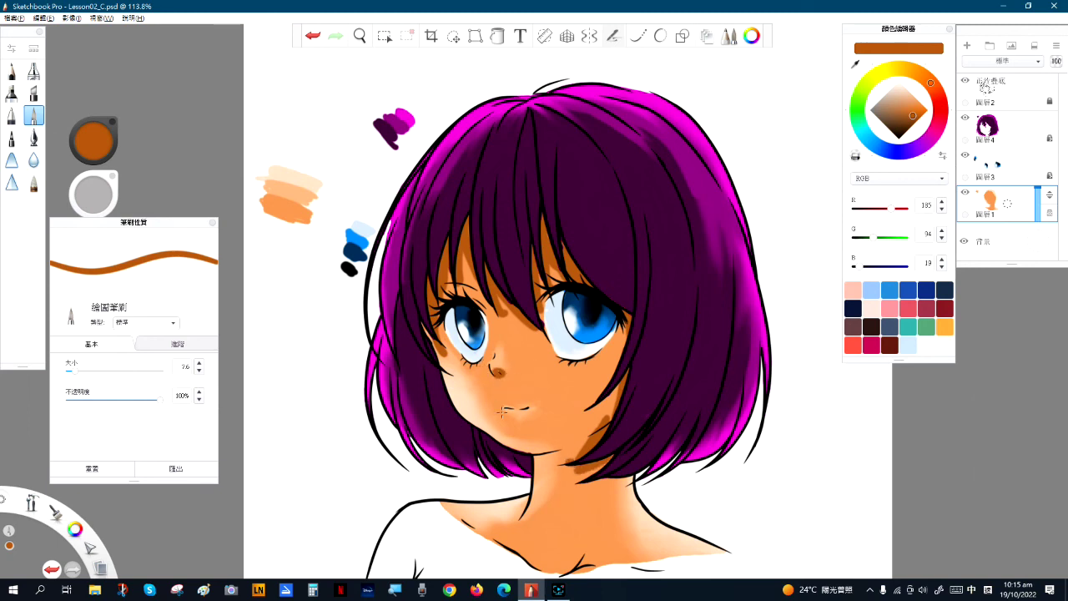
{"action": "left_click_drag", "start_coordinate": [488, 315], "coordinate": [462, 298]}
{"action": "left_click_drag", "start_coordinate": [549, 305], "coordinate": [543, 294]}
{"action": "left_click_drag", "start_coordinate": [548, 258], "coordinate": [551, 285]}
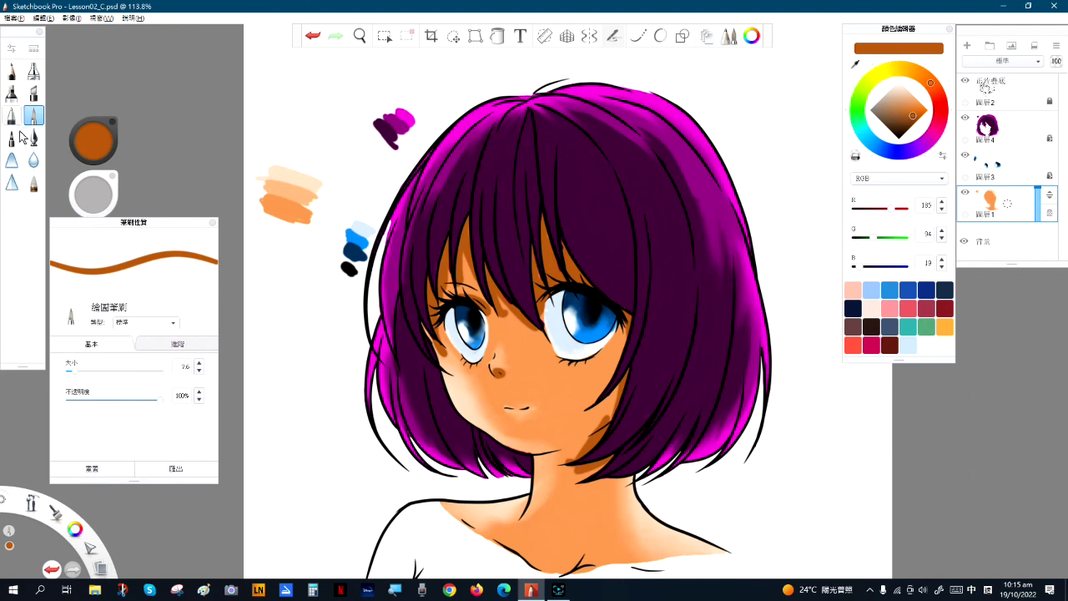
- Blend the burnt-orange shadows between the eyes, beside the face and along the jaw and neck with the blending brush
{"action": "left_click", "coordinate": [33, 184]}
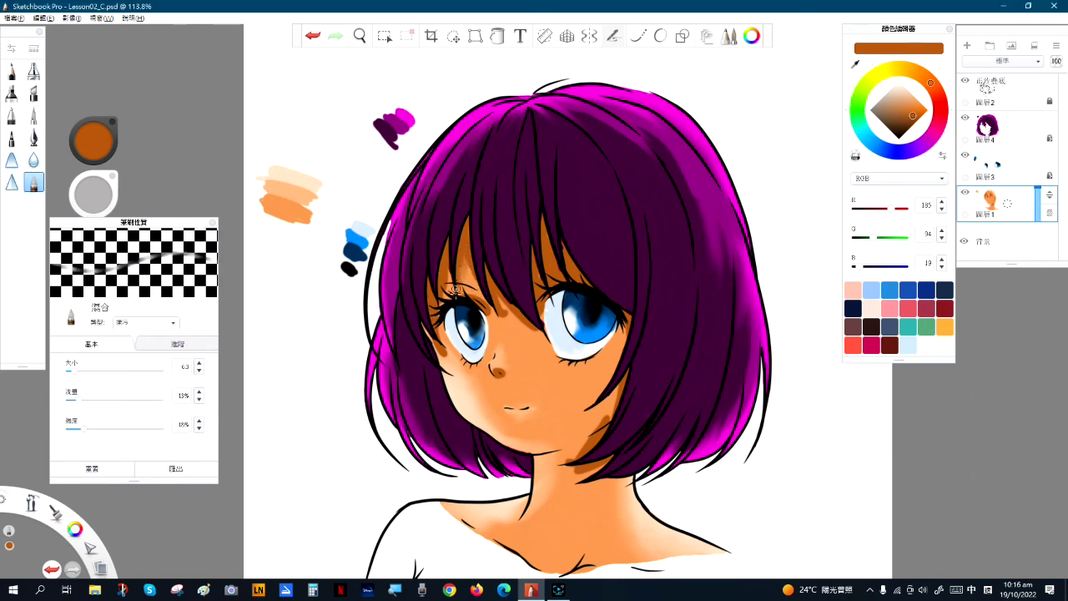
{"action": "left_click_drag", "start_coordinate": [478, 302], "coordinate": [528, 320]}
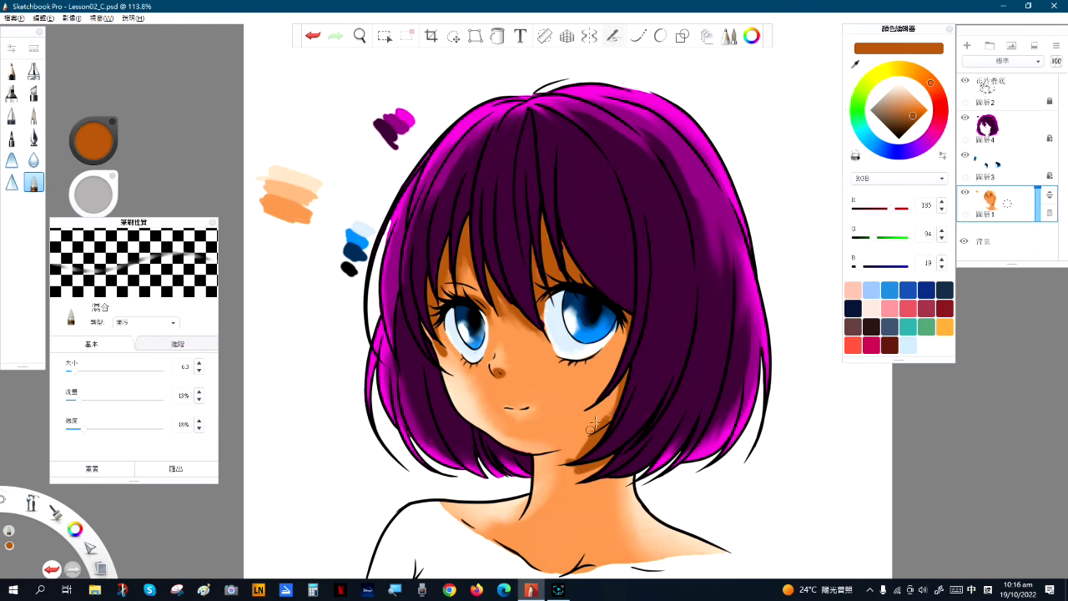
{"action": "mouse_move", "coordinate": [590, 431]}
{"action": "left_mouse_down"}
{"action": "mouse_move", "coordinate": [557, 471]}
{"action": "mouse_move", "coordinate": [613, 452]}
{"action": "mouse_move", "coordinate": [579, 477]}
{"action": "mouse_move", "coordinate": [586, 466]}
{"action": "mouse_move", "coordinate": [591, 476]}
{"action": "mouse_move", "coordinate": [616, 453]}
{"action": "mouse_move", "coordinate": [570, 475]}
{"action": "mouse_move", "coordinate": [559, 468]}
{"action": "mouse_move", "coordinate": [588, 472]}
{"action": "mouse_move", "coordinate": [557, 483]}
{"action": "mouse_move", "coordinate": [570, 488]}
{"action": "mouse_move", "coordinate": [612, 460]}
{"action": "mouse_move", "coordinate": [589, 445]}
{"action": "mouse_move", "coordinate": [565, 455]}
{"action": "mouse_move", "coordinate": [591, 438]}
{"action": "mouse_move", "coordinate": [550, 464]}
{"action": "left_mouse_up"}
{"action": "mouse_move", "coordinate": [436, 332]}
{"action": "left_mouse_down"}
{"action": "mouse_move", "coordinate": [461, 367]}
{"action": "mouse_move", "coordinate": [439, 350]}
{"action": "left_mouse_up"}
{"action": "mouse_move", "coordinate": [559, 463]}
{"action": "left_mouse_down"}
{"action": "mouse_move", "coordinate": [567, 470]}
{"action": "mouse_move", "coordinate": [550, 471]}
{"action": "mouse_move", "coordinate": [571, 468]}
{"action": "left_mouse_up"}
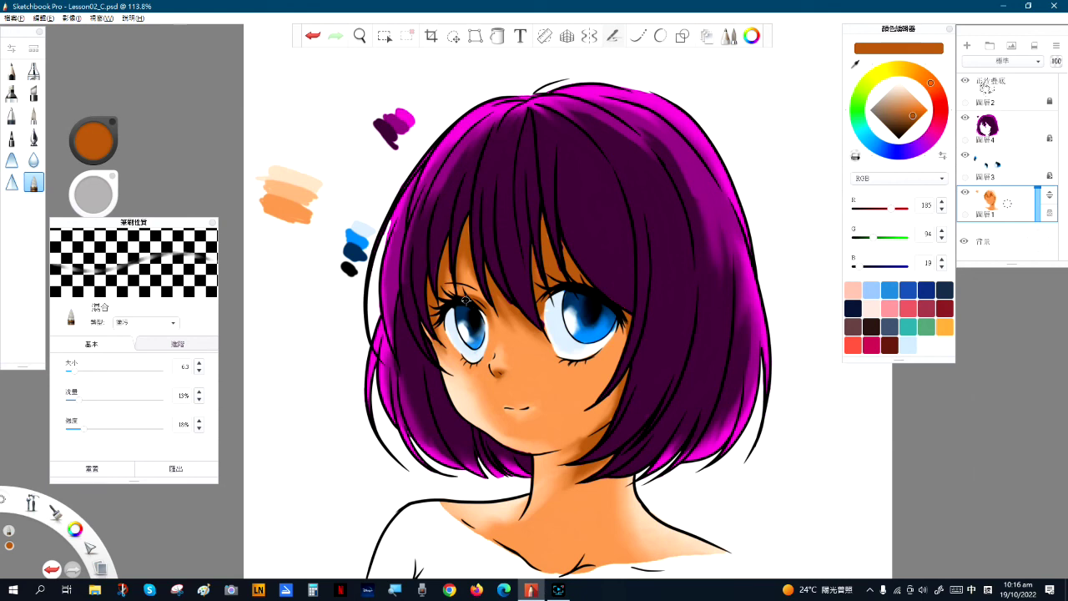
- Select the hair layer and switch to the drawing brush with the transparent colour for erasing
{"action": "scroll", "coordinate": [630, 306], "scroll_direction": "down", "scroll_amount": 1}
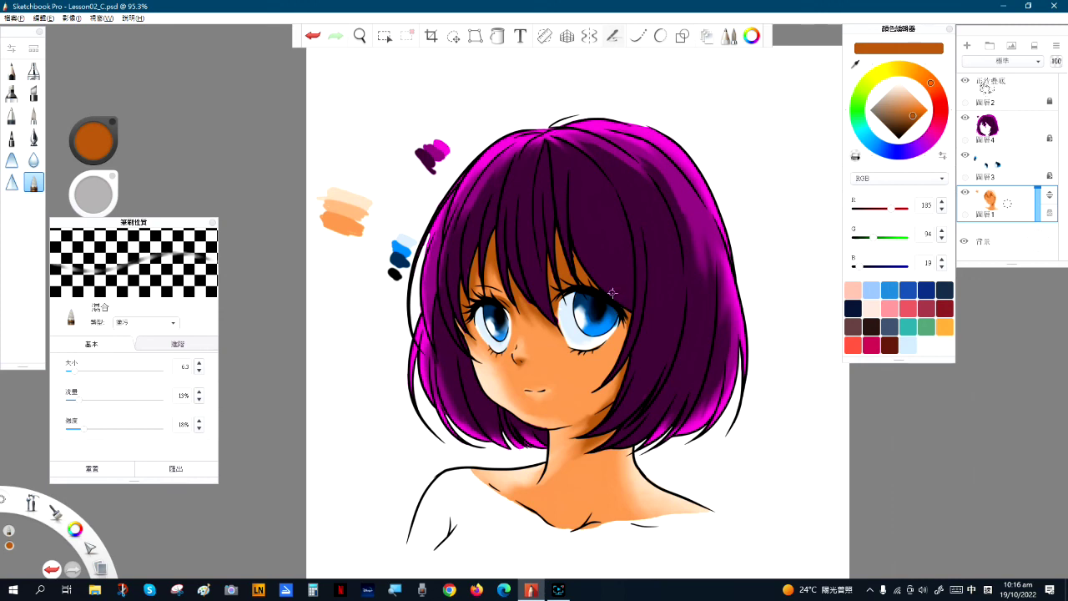
{"action": "key", "text": "space"}
{"action": "mouse_move", "coordinate": [549, 292]}
{"action": "left_mouse_down"}
{"action": "mouse_move", "coordinate": [509, 261]}
{"action": "mouse_move", "coordinate": [565, 282]}
{"action": "mouse_move", "coordinate": [556, 293]}
{"action": "mouse_move", "coordinate": [542, 272]}
{"action": "left_mouse_up"}
{"action": "key", "text": "space"}
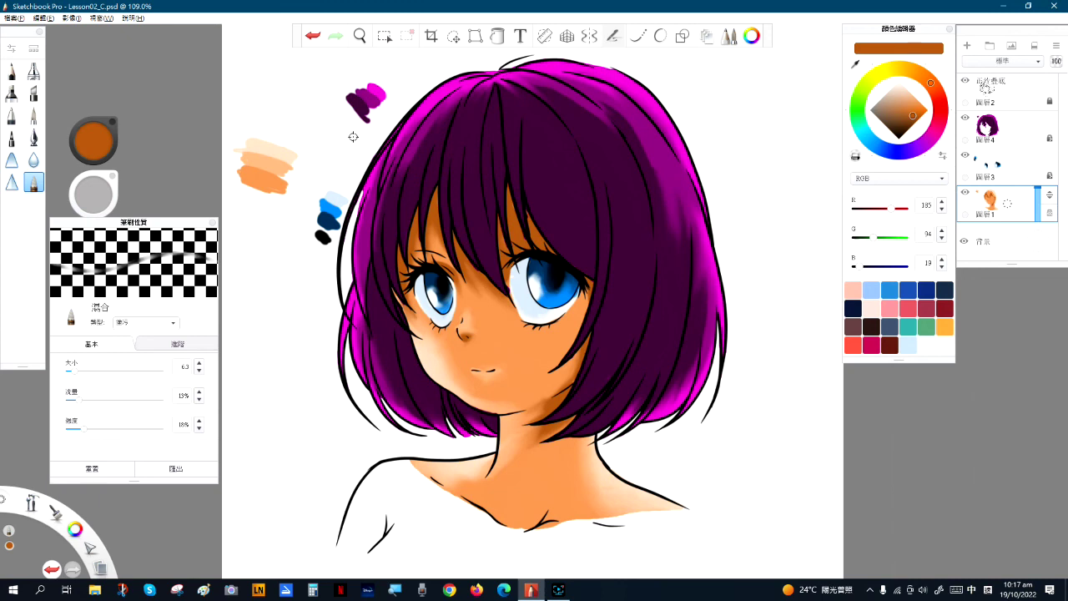
{"action": "scroll", "coordinate": [353, 136], "scroll_direction": "up", "scroll_amount": 3}
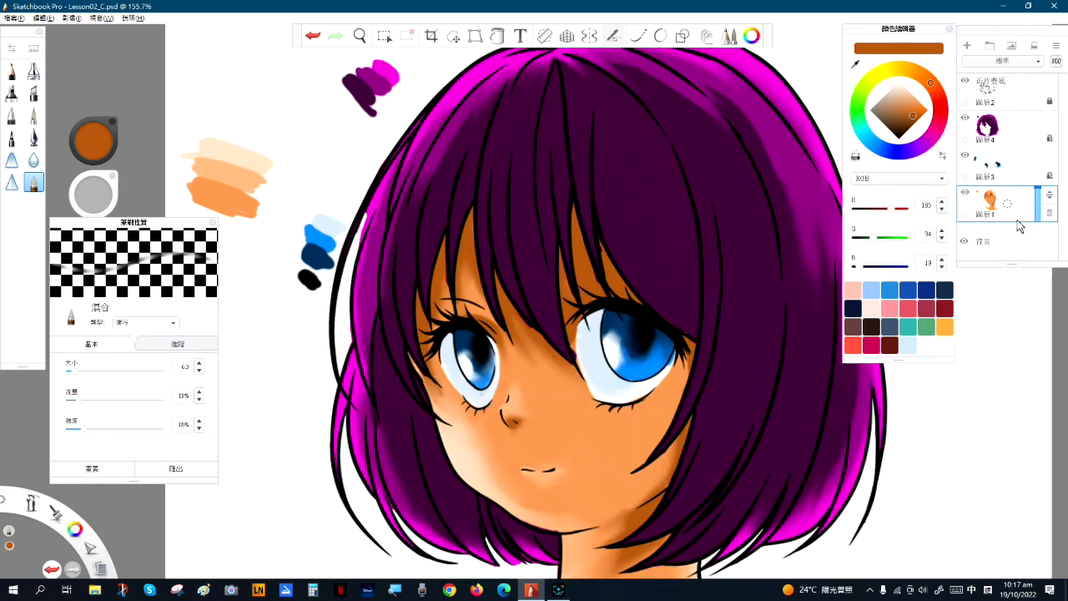
{"action": "left_click", "coordinate": [1006, 132]}
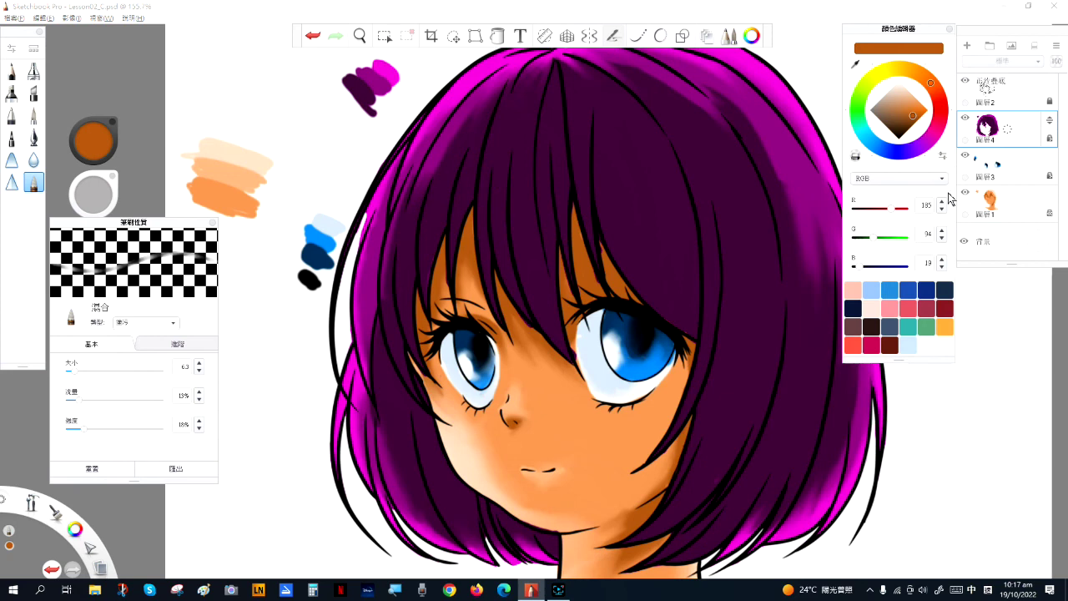
{"action": "left_click", "coordinate": [1007, 133]}
{"action": "left_click", "coordinate": [33, 116]}
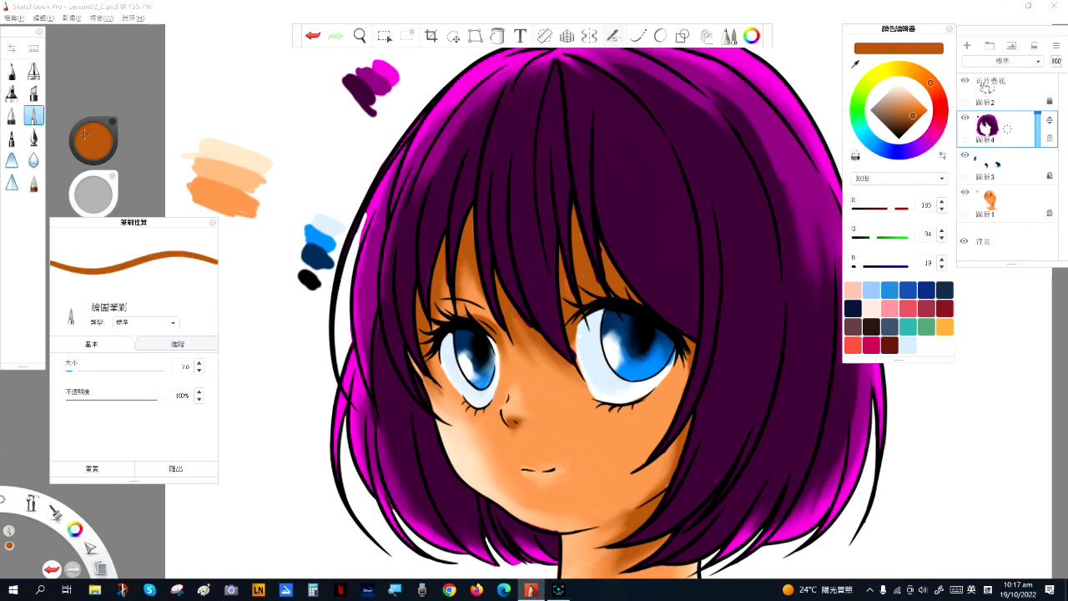
{"action": "left_click", "coordinate": [855, 156]}
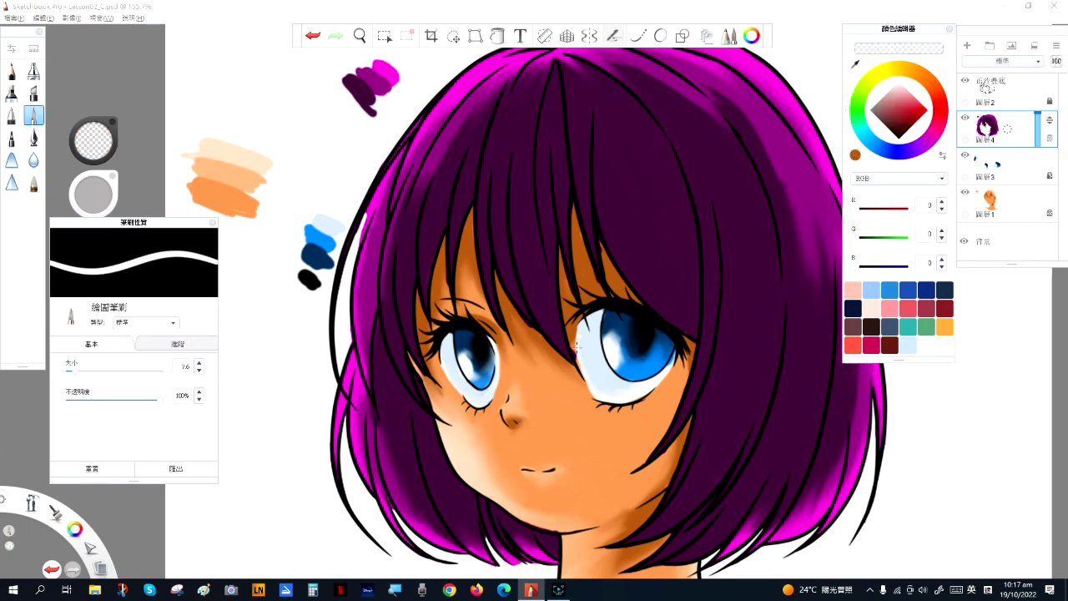
- Try to erase the stray hair colour at the fringe tip beside the larger eye with the hair layer's transparency unlocked
{"action": "left_click", "coordinate": [577, 345]}
{"action": "left_click", "coordinate": [619, 352]}
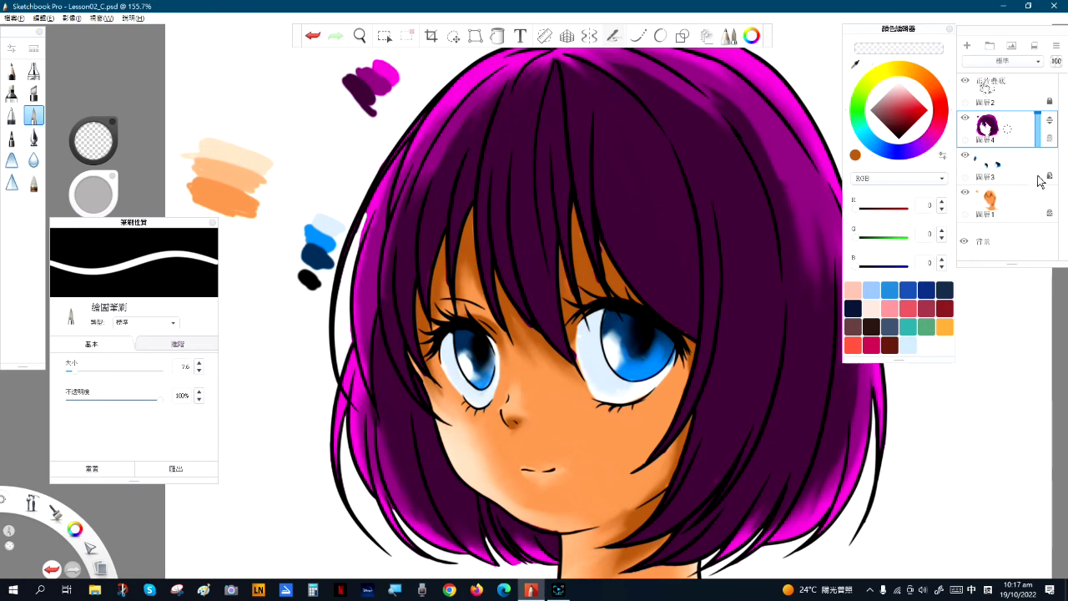
{"action": "left_click", "coordinate": [1049, 138]}
{"action": "left_click", "coordinate": [576, 343]}
{"action": "key", "text": "ctrl+z"}
- Examine the shaded face, eyes and hair across the whole coloured portrait
{"action": "scroll", "coordinate": [508, 325], "scroll_direction": "down", "scroll_amount": 2}
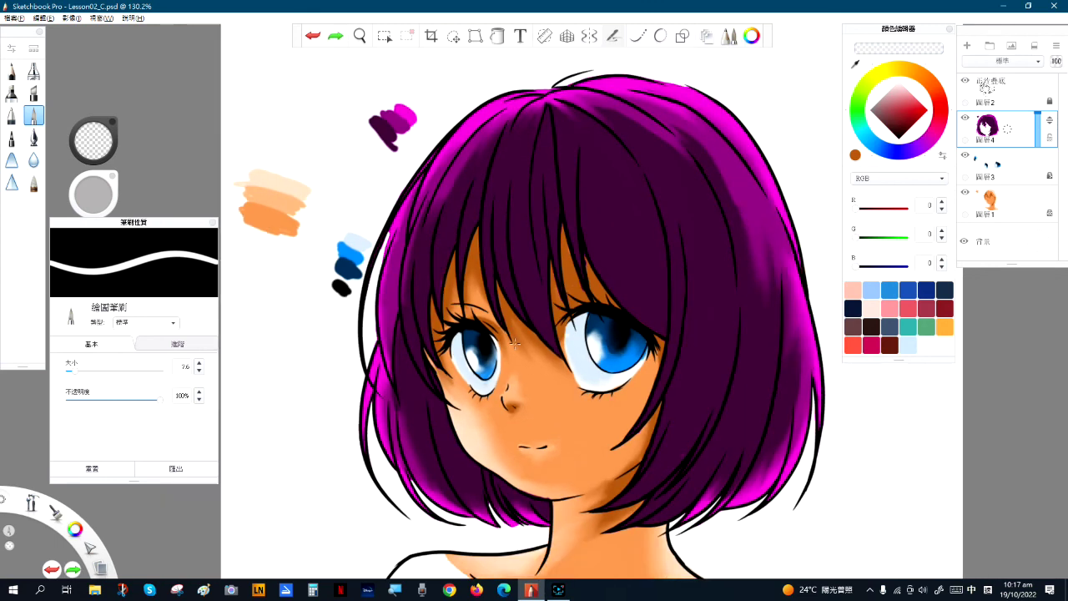
{"action": "key", "text": "space"}
{"action": "mouse_move", "coordinate": [597, 354]}
{"action": "left_mouse_down"}
{"action": "mouse_move", "coordinate": [501, 297]}
{"action": "mouse_move", "coordinate": [515, 295]}
{"action": "left_mouse_up"}
{"action": "scroll", "coordinate": [527, 304], "scroll_direction": "down", "scroll_amount": 2}
{"action": "scroll", "coordinate": [528, 303], "scroll_direction": "up", "scroll_amount": 2}
{"action": "key", "text": "space"}
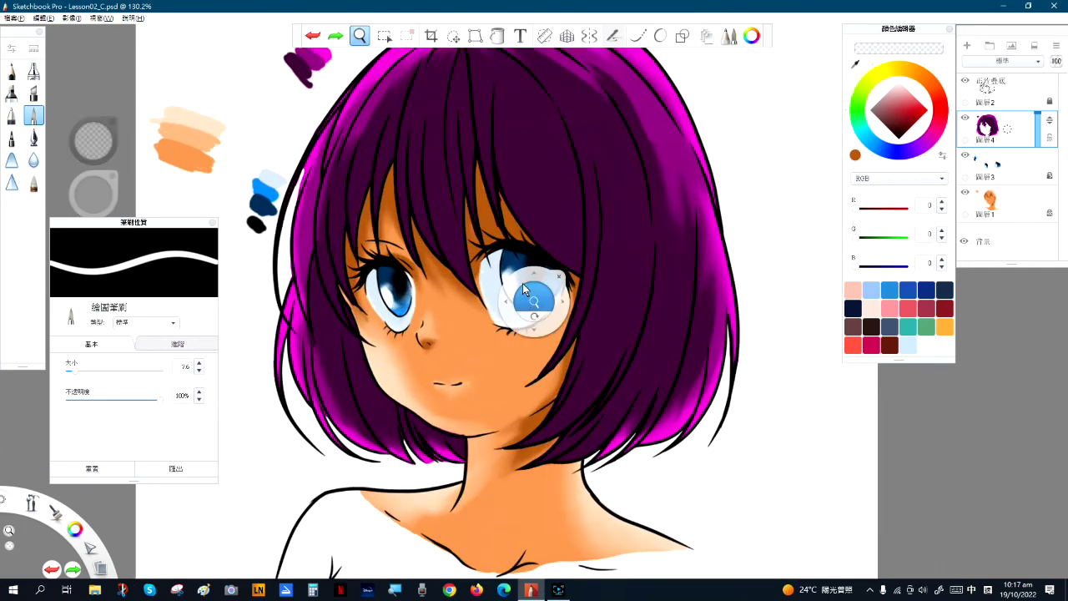
{"action": "mouse_move", "coordinate": [514, 280]}
{"action": "left_mouse_down"}
{"action": "mouse_move", "coordinate": [557, 260]}
{"action": "mouse_move", "coordinate": [512, 285]}
{"action": "left_mouse_up"}
{"action": "scroll", "coordinate": [527, 277], "scroll_direction": "down", "scroll_amount": 2}
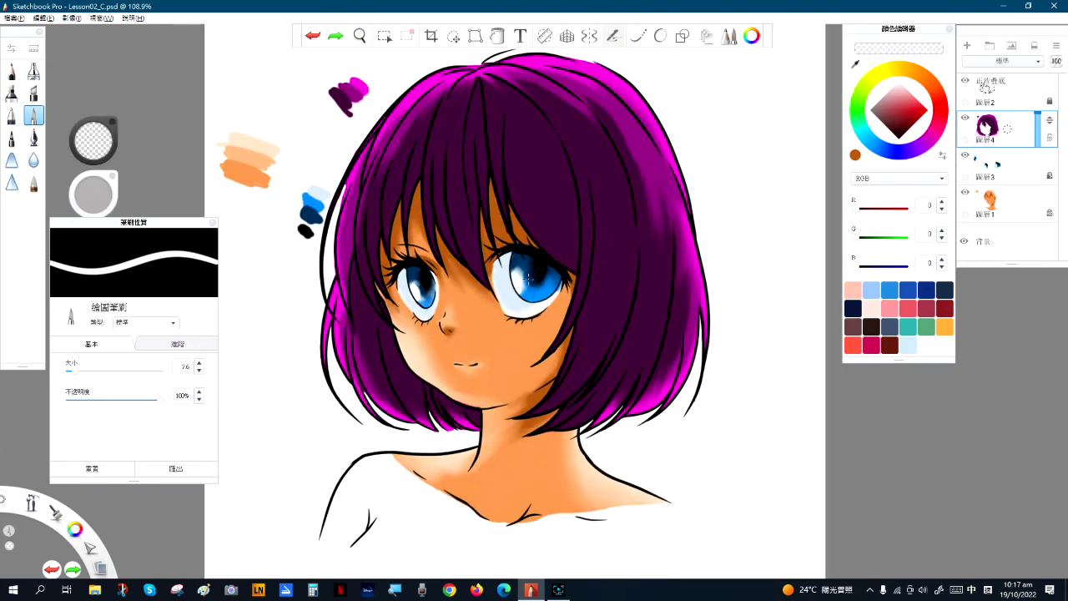
{"action": "key", "text": "space"}
{"action": "mouse_move", "coordinate": [488, 230]}
{"action": "left_mouse_down"}
{"action": "mouse_move", "coordinate": [486, 252]}
{"action": "mouse_move", "coordinate": [484, 240]}
{"action": "left_mouse_up"}
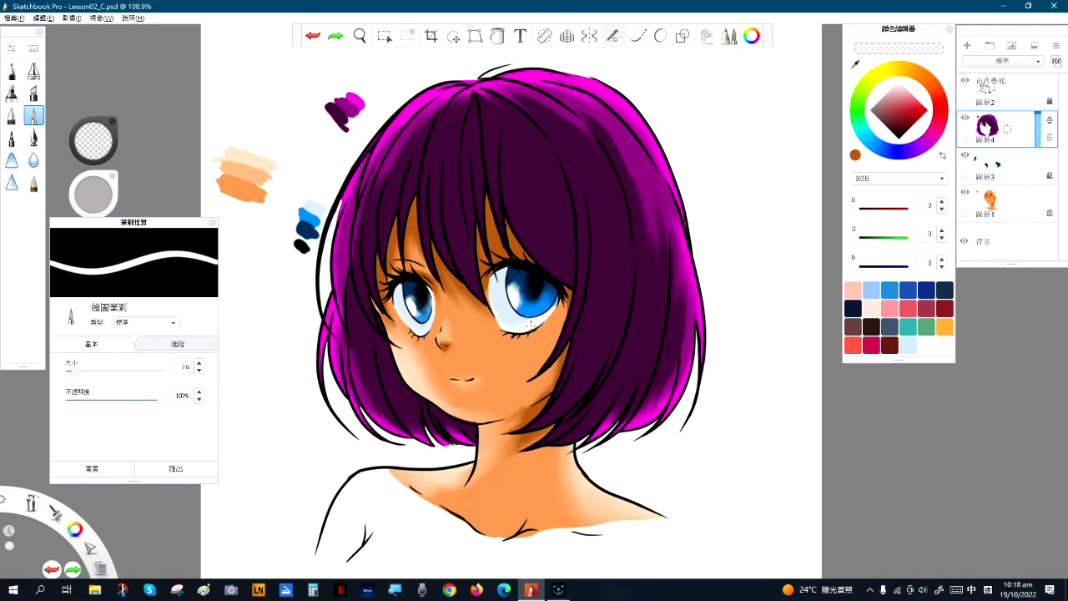
{"action": "mouse_move", "coordinate": [537, 592]}
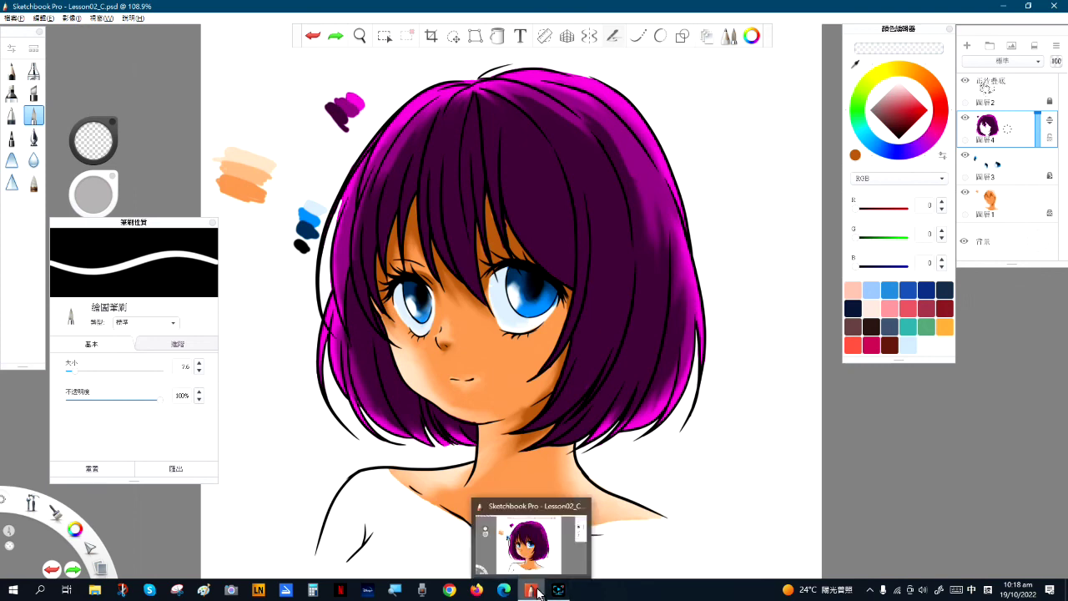